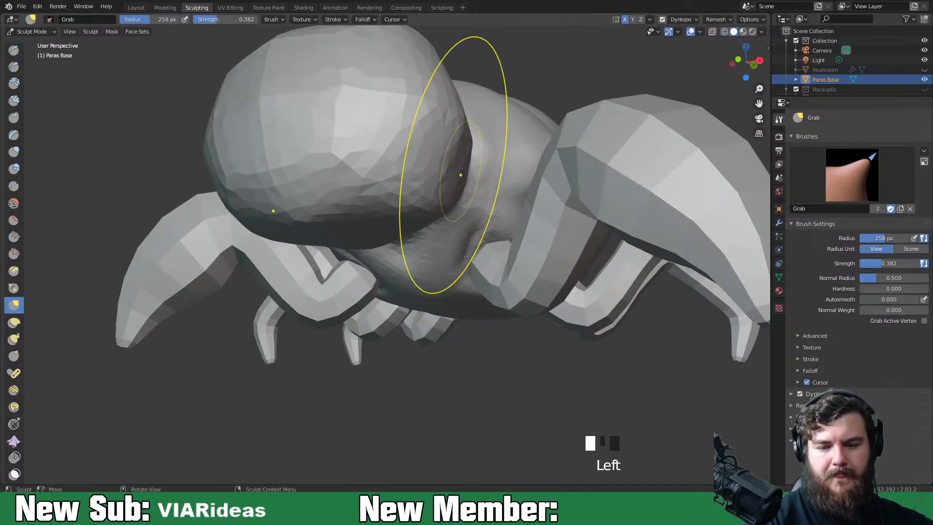
# Reshape the side of the head with the 258 px Grab brush and smooth its upper rear area
pyautogui.moveTo(439, 146)
pyautogui.mouseDown(button='middle')
pyautogui.moveTo(462, 142)
pyautogui.moveTo(483, 198)
pyautogui.mouseUp(button='middle')
pyautogui.moveTo(483, 197); pyautogui.dragTo(500, 209)
pyautogui.moveTo(500, 208); pyautogui.dragTo(512, 219, button='middle')
pyautogui.moveTo(512, 218)
pyautogui.keyDown('shift'); pyautogui.mouseDown()
pyautogui.moveTo(517, 205)
pyautogui.moveTo(535, 212)
pyautogui.mouseUp(); pyautogui.keyUp('shift')
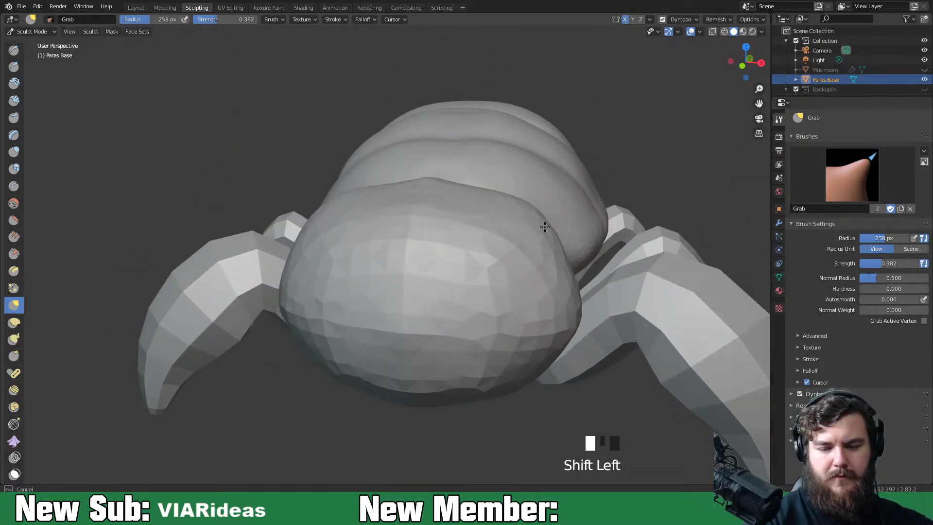
pyautogui.keyDown('shift'); pyautogui.moveTo(455, 192); pyautogui.dragTo(459, 196); pyautogui.keyUp('shift')
# Adjust the front and side profile of the head with the Grab brush
pyautogui.moveTo(502, 271); pyautogui.dragTo(481, 282, button='middle')
pyautogui.moveTo(469, 326); pyautogui.dragTo(463, 362)
pyautogui.moveTo(463, 364); pyautogui.dragTo(659, 277, button='middle')
pyautogui.moveTo(650, 275); pyautogui.dragTo(626, 276)
pyautogui.moveTo(662, 317)
pyautogui.mouseDown(button='middle')
pyautogui.moveTo(680, 329)
pyautogui.moveTo(486, 337)
pyautogui.mouseUp(button='middle')
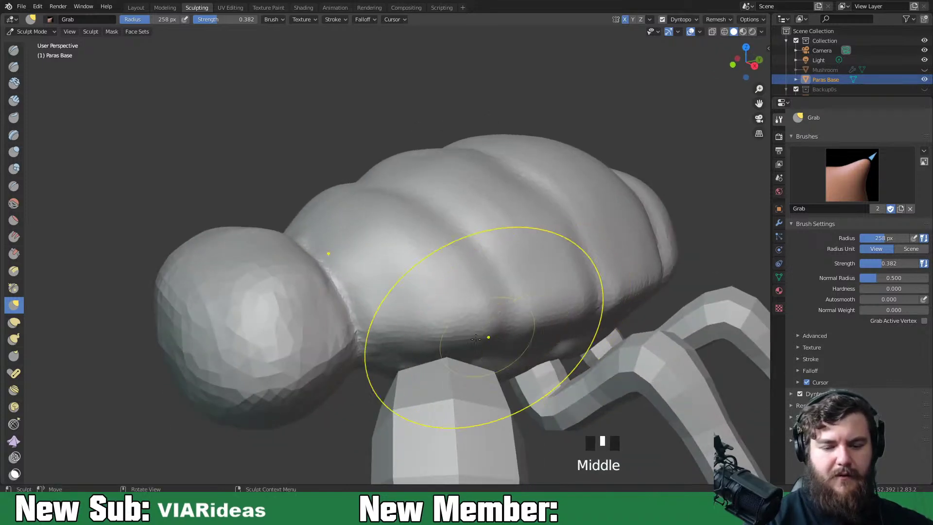
# Build up the side and top of the head using the Clay Strips brush at a 77 px radius
pyautogui.click(14, 100)
pyautogui.press('f')
pyautogui.moveTo(324, 320)
pyautogui.mouseDown(button='middle')
pyautogui.moveTo(260, 322)
pyautogui.moveTo(271, 302)
pyautogui.mouseUp(button='middle')
pyautogui.click(277, 290)
pyautogui.moveTo(276, 291)
pyautogui.mouseDown()
pyautogui.moveTo(280, 323)
pyautogui.moveTo(248, 283)
pyautogui.mouseUp()
pyautogui.moveTo(187, 300); pyautogui.dragTo(188, 311)
pyautogui.moveTo(252, 212); pyautogui.dragTo(254, 203)
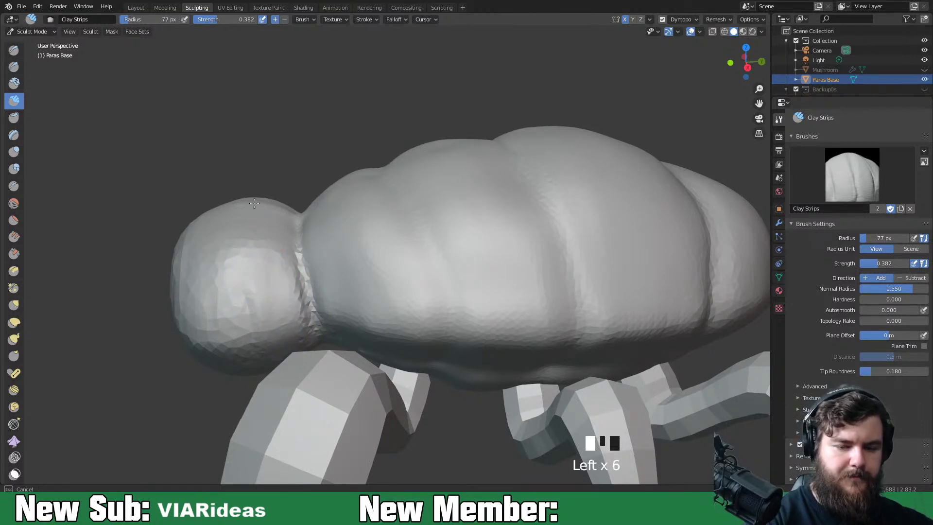
# Add more clay strips across the head's front and side, and smooth the faceted surface
pyautogui.moveTo(214, 365); pyautogui.dragTo(298, 307, button='middle')
pyautogui.click(300, 326)
pyautogui.moveTo(191, 292); pyautogui.dragTo(250, 302)
pyautogui.moveTo(250, 302); pyautogui.dragTo(333, 277, button='middle')
pyautogui.keyDown('shift'); pyautogui.click(333, 277); pyautogui.keyUp('shift')
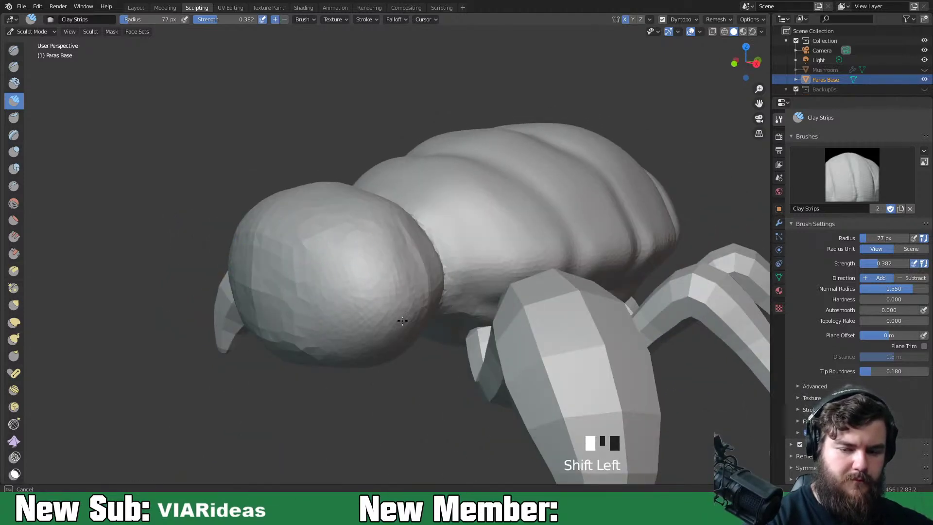
pyautogui.keyDown('shift'); pyautogui.moveTo(305, 219); pyautogui.dragTo(385, 270); pyautogui.keyUp('shift')
# Fill out the underside of the head with clay strips and smooth it into an even, rounded form
pyautogui.moveTo(385, 270); pyautogui.dragTo(369, 161, button='middle')
pyautogui.moveTo(369, 162); pyautogui.dragTo(321, 239)
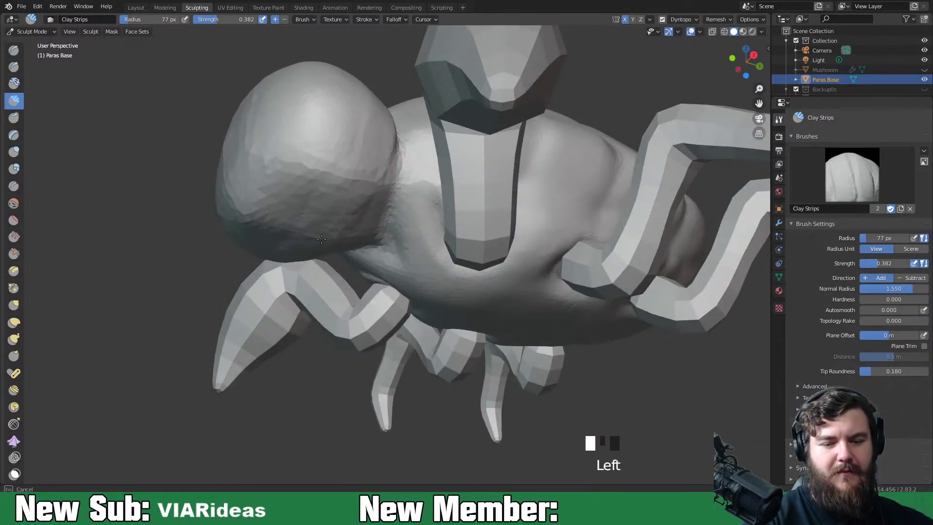
pyautogui.keyDown('shift'); pyautogui.moveTo(331, 192); pyautogui.dragTo(357, 230); pyautogui.keyUp('shift')
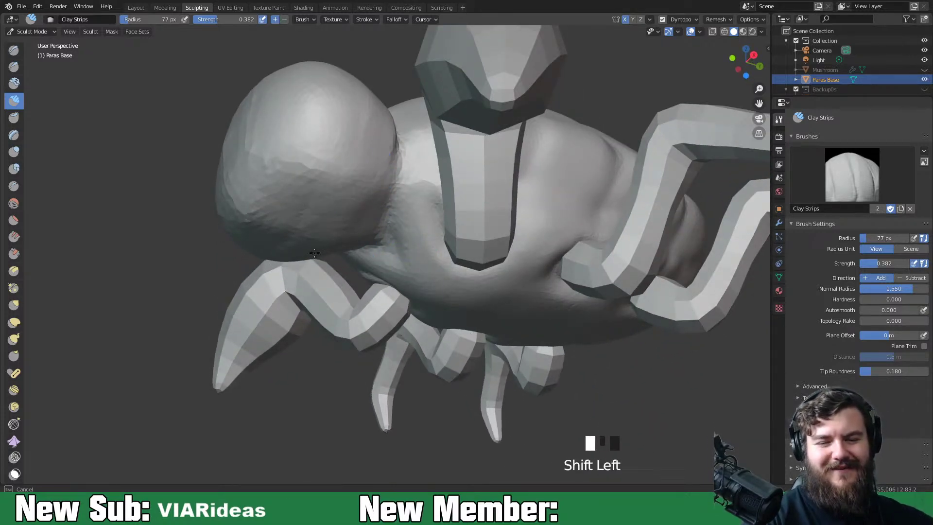
pyautogui.keyDown('shift'); pyautogui.moveTo(268, 168); pyautogui.dragTo(291, 246); pyautogui.keyUp('shift')
pyautogui.moveTo(292, 246); pyautogui.dragTo(471, 291, button='middle')
pyautogui.moveTo(471, 292); pyautogui.dragTo(550, 307)
pyautogui.moveTo(459, 337); pyautogui.dragTo(623, 338, button='middle')
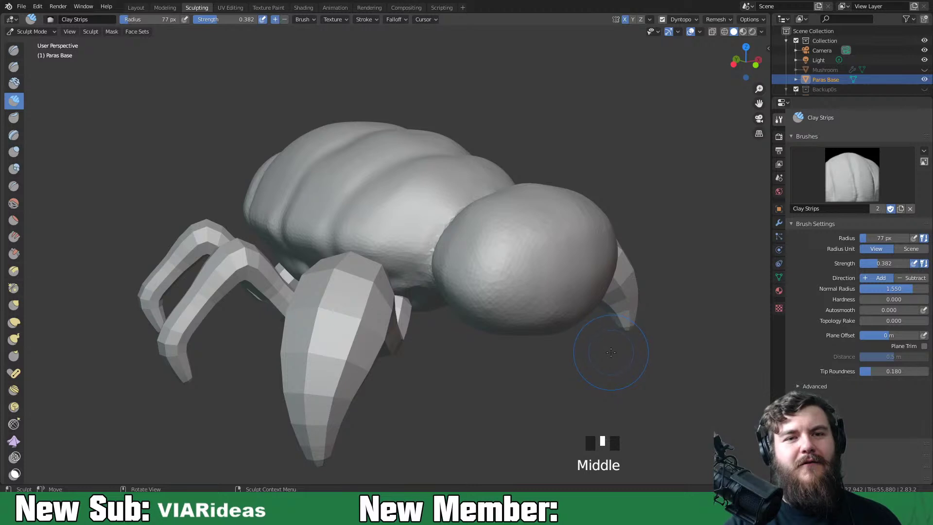
# Refine the outline of the head's sides and front using the Grab brush at a 177 px radius
pyautogui.moveTo(611, 360)
pyautogui.mouseDown(button='middle')
pyautogui.moveTo(562, 370)
pyautogui.moveTo(618, 357)
pyautogui.mouseUp(button='middle')
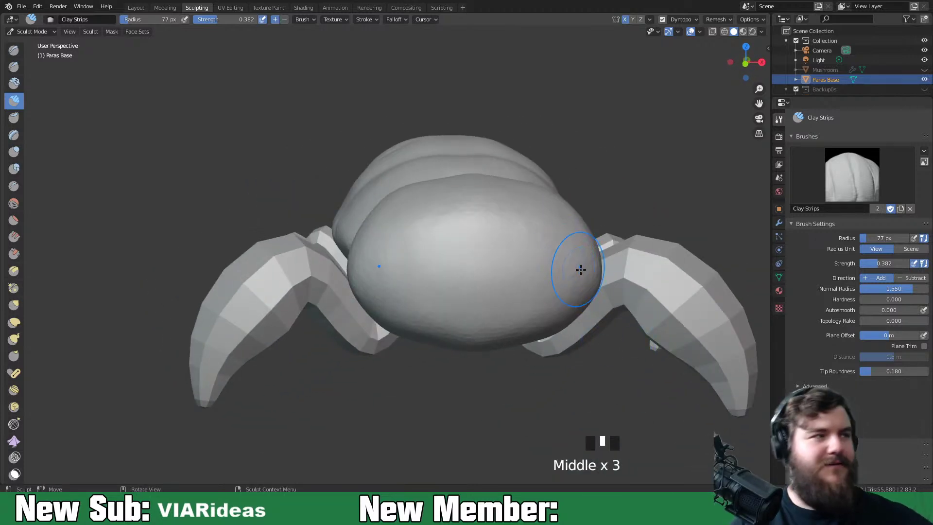
pyautogui.press('g')
pyautogui.moveTo(587, 292); pyautogui.dragTo(593, 280, button='middle')
pyautogui.press('f')
pyautogui.moveTo(581, 228); pyautogui.dragTo(575, 233)
pyautogui.moveTo(584, 250); pyautogui.dragTo(578, 254)
pyautogui.moveTo(583, 264); pyautogui.dragTo(579, 251)
pyautogui.moveTo(580, 252)
pyautogui.mouseDown(button='middle')
pyautogui.moveTo(702, 290)
pyautogui.moveTo(680, 291)
pyautogui.moveTo(690, 299)
pyautogui.moveTo(683, 306)
pyautogui.mouseUp(button='middle')
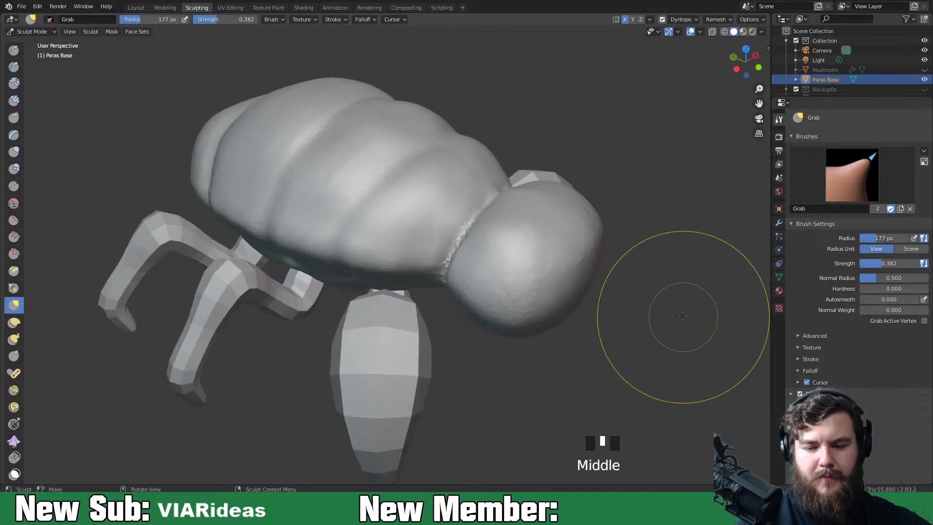
pyautogui.moveTo(592, 237)
pyautogui.mouseDown()
pyautogui.moveTo(585, 217)
pyautogui.moveTo(548, 214)
pyautogui.moveTo(537, 225)
pyautogui.moveTo(546, 240)
pyautogui.mouseUp()
pyautogui.moveTo(546, 239)
pyautogui.mouseDown(button='middle')
pyautogui.moveTo(567, 243)
pyautogui.moveTo(544, 291)
pyautogui.mouseUp(button='middle')
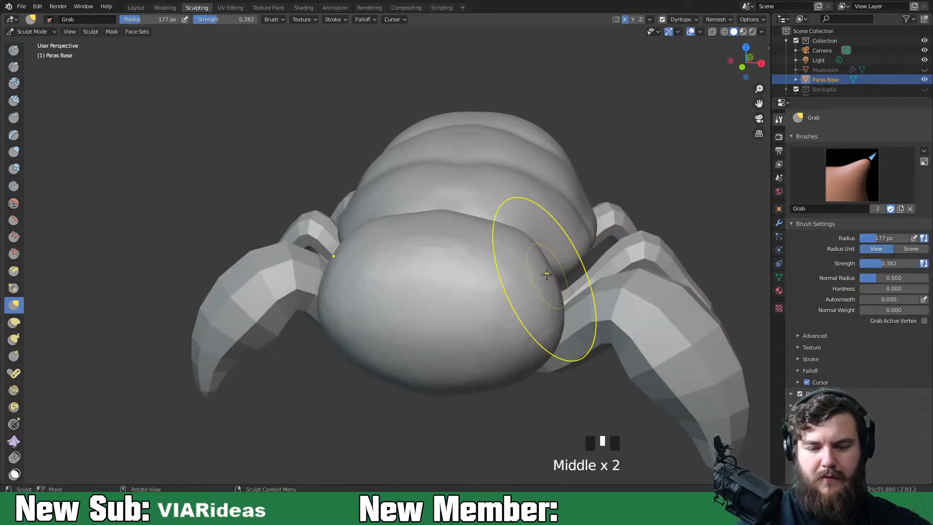
# Try pulling raised corners out of both upper sides of the head with the Grab brush at 97 px
pyautogui.press('f')
pyautogui.click(494, 280)
pyautogui.moveTo(527, 268); pyautogui.dragTo(535, 263)
pyautogui.moveTo(538, 257); pyautogui.dragTo(533, 268)
pyautogui.moveTo(538, 273)
pyautogui.mouseDown()
pyautogui.moveTo(532, 280)
pyautogui.moveTo(551, 291)
pyautogui.mouseUp()
pyautogui.moveTo(552, 291); pyautogui.dragTo(562, 298, button='middle')
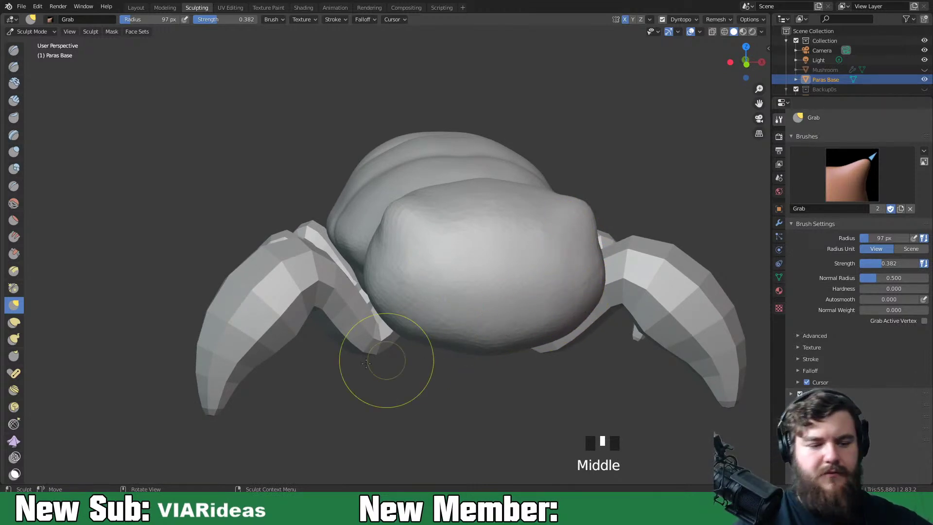
# Try building round eye bulges on the head's upper corners with the Blob brush at a 97 px radius
pyautogui.click(14, 169)
pyautogui.moveTo(567, 242); pyautogui.dragTo(546, 267, button='middle')
pyautogui.moveTo(546, 267); pyautogui.dragTo(535, 258)
pyautogui.moveTo(556, 278); pyautogui.dragTo(500, 275, button='middle')
pyautogui.moveTo(488, 276)
pyautogui.mouseDown()
pyautogui.moveTo(481, 288)
pyautogui.moveTo(486, 267)
pyautogui.mouseUp()
pyautogui.moveTo(487, 268); pyautogui.dragTo(458, 268, button='middle')
pyautogui.moveTo(458, 269)
pyautogui.mouseDown()
pyautogui.moveTo(439, 306)
pyautogui.moveTo(458, 282)
pyautogui.moveTo(414, 273)
pyautogui.mouseUp()
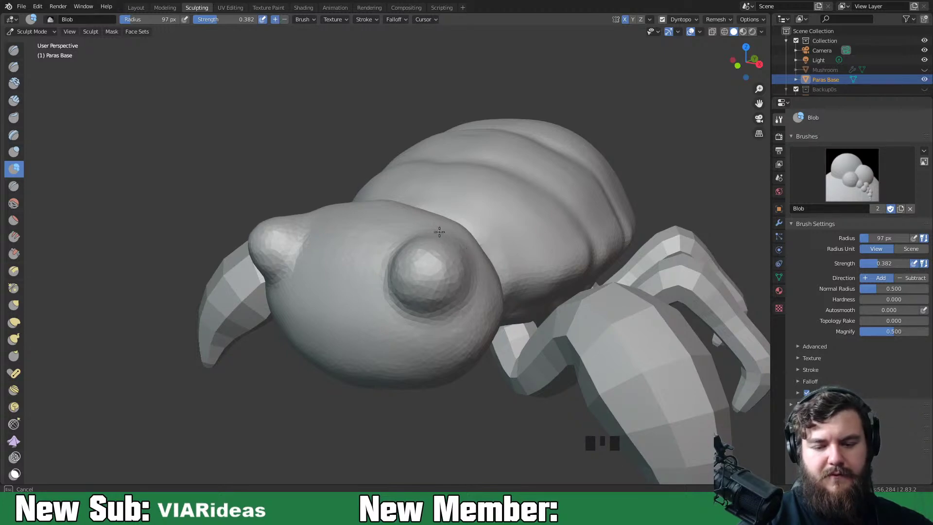
pyautogui.moveTo(406, 247)
pyautogui.mouseDown(button='middle')
pyautogui.moveTo(538, 265)
pyautogui.moveTo(576, 259)
pyautogui.moveTo(556, 275)
pyautogui.moveTo(495, 274)
pyautogui.mouseUp(button='middle')
pyautogui.moveTo(495, 274); pyautogui.dragTo(481, 304)
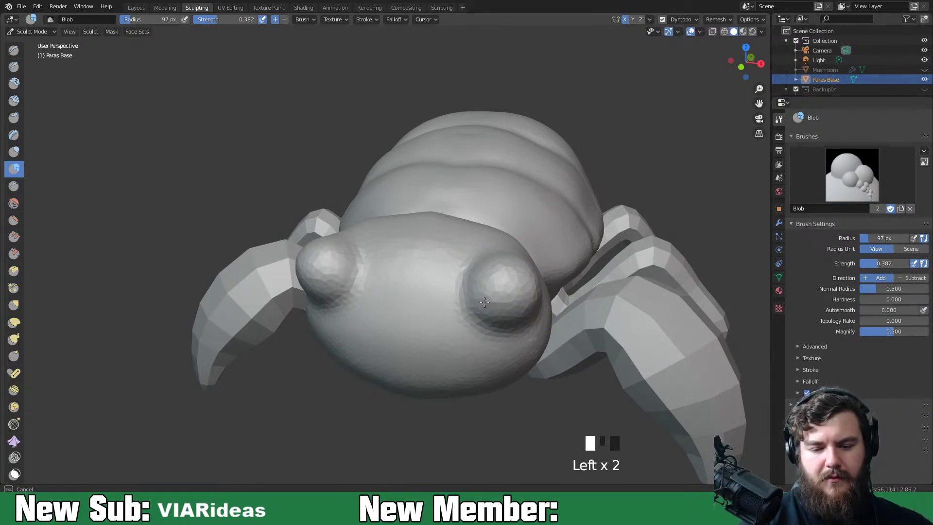
# Try enlarging and rounding the eye bulges with further Blob strokes
pyautogui.moveTo(512, 329); pyautogui.dragTo(486, 318, button='middle')
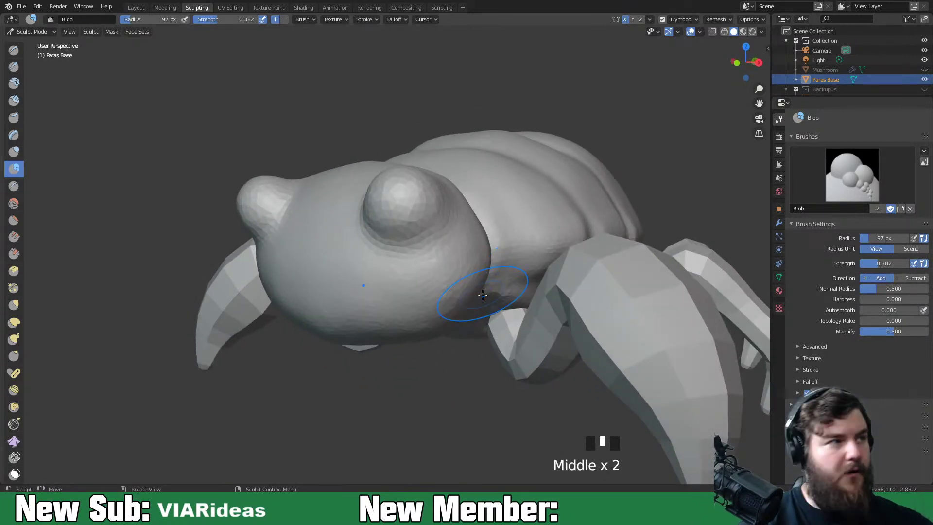
pyautogui.moveTo(473, 327); pyautogui.dragTo(495, 293, button='middle')
pyautogui.moveTo(513, 215)
pyautogui.mouseDown()
pyautogui.moveTo(542, 235)
pyautogui.moveTo(520, 219)
pyautogui.moveTo(525, 237)
pyautogui.moveTo(545, 209)
pyautogui.mouseUp()
pyautogui.moveTo(557, 242); pyautogui.dragTo(539, 248, button='middle')
pyautogui.moveTo(515, 243)
pyautogui.mouseDown()
pyautogui.moveTo(520, 211)
pyautogui.moveTo(524, 251)
pyautogui.mouseUp()
# Undo the Blob eye bulges and the grabbed upper corners of the head
pyautogui.hotkey('ctrl', 'z')
pyautogui.hotkey('ctrl', 'z')
pyautogui.hotkey('ctrl', 'z')
pyautogui.hotkey('ctrl', 'z')
pyautogui.hotkey('ctrl', 'z')
pyautogui.hotkey('ctrl', 'z')
pyautogui.hotkey('ctrl', 'z')
pyautogui.hotkey('ctrl', 'z')
pyautogui.hotkey('ctrl', 'z')
pyautogui.hotkey('ctrl', 'z')
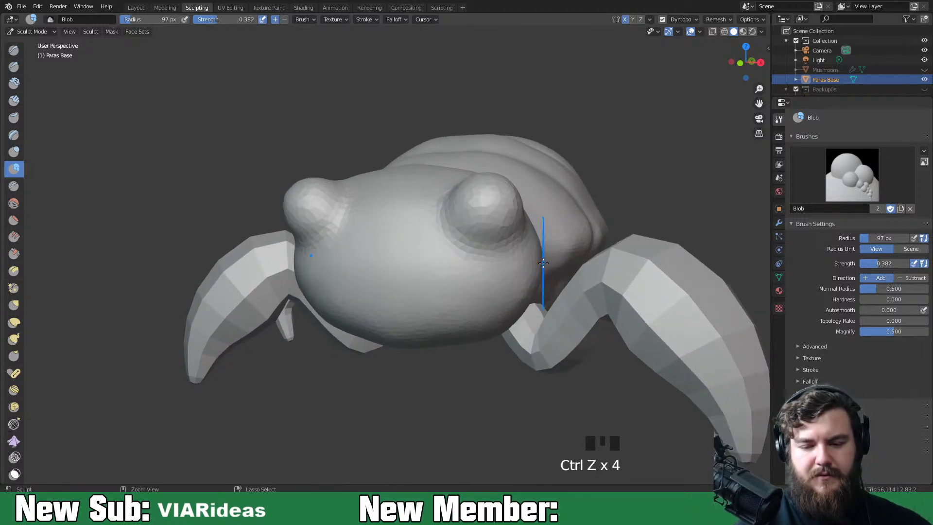
pyautogui.hotkey('ctrl', 'z')
pyautogui.hotkey('ctrl', 'z')
pyautogui.hotkey('ctrl', 'z')
pyautogui.hotkey('ctrl', 'z')
pyautogui.hotkey('ctrl', 'z')
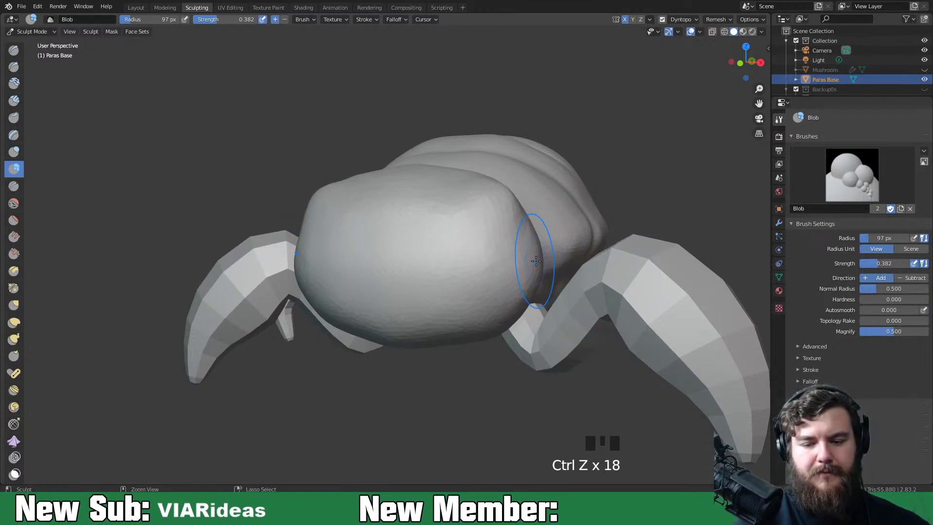
pyautogui.hotkey('ctrl', 'z')
pyautogui.hotkey('ctrl', 'z')
pyautogui.hotkey('ctrl', 'z')
pyautogui.moveTo(533, 264)
pyautogui.mouseDown(button='middle')
pyautogui.moveTo(520, 266)
pyautogui.moveTo(545, 271)
pyautogui.mouseUp(button='middle')
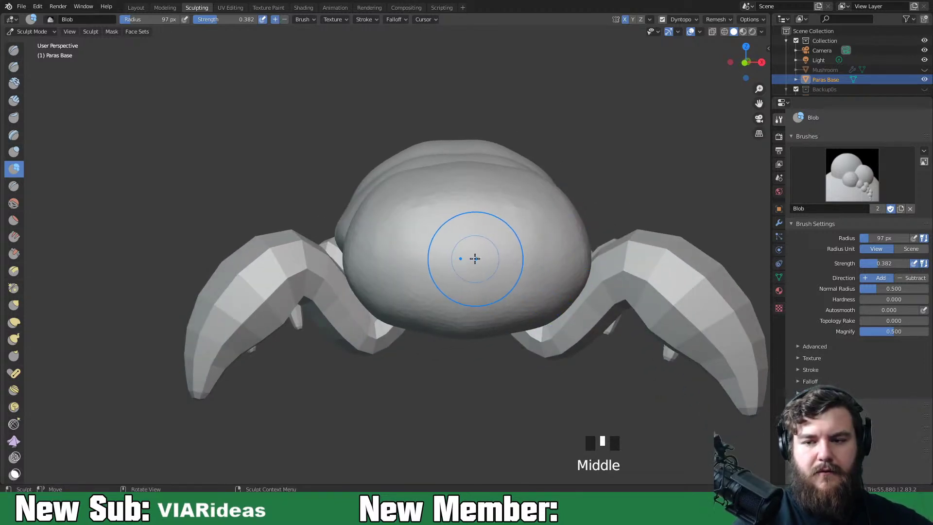
# Show annotations in the viewport overlays and sketch curved guide strokes at the center of the face
pyautogui.click(700, 31)
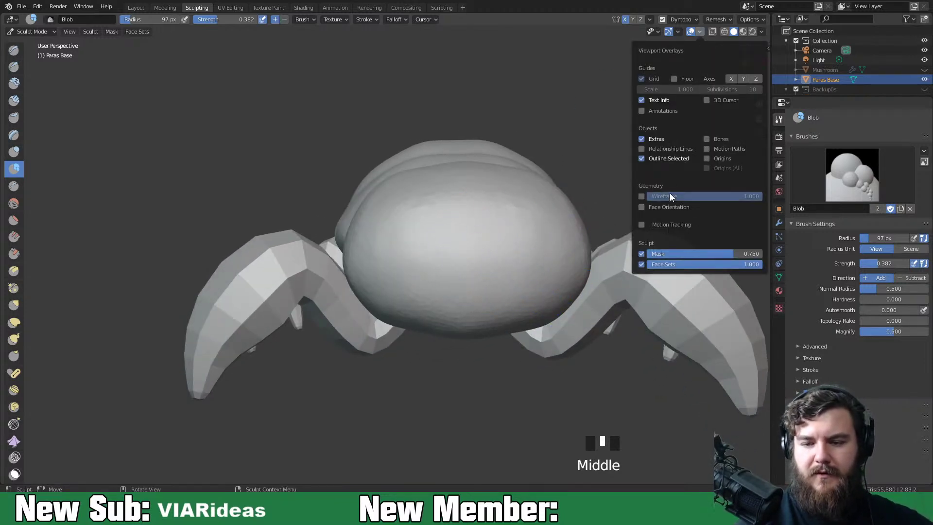
pyautogui.click(647, 110)
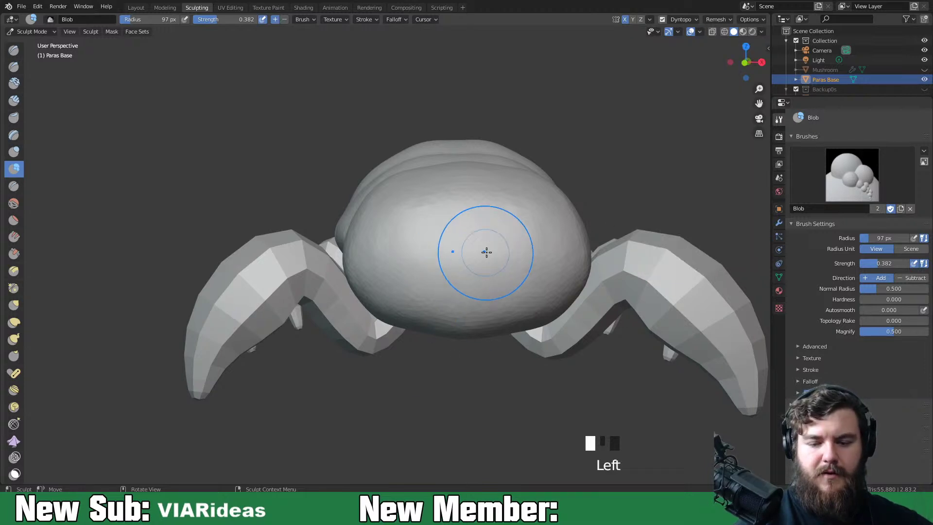
pyautogui.moveTo(478, 278); pyautogui.dragTo(470, 279, button='middle')
pyautogui.press('d')
pyautogui.click(461, 269)
pyautogui.moveTo(468, 306); pyautogui.dragTo(459, 311)
pyautogui.moveTo(452, 274); pyautogui.dragTo(453, 313)
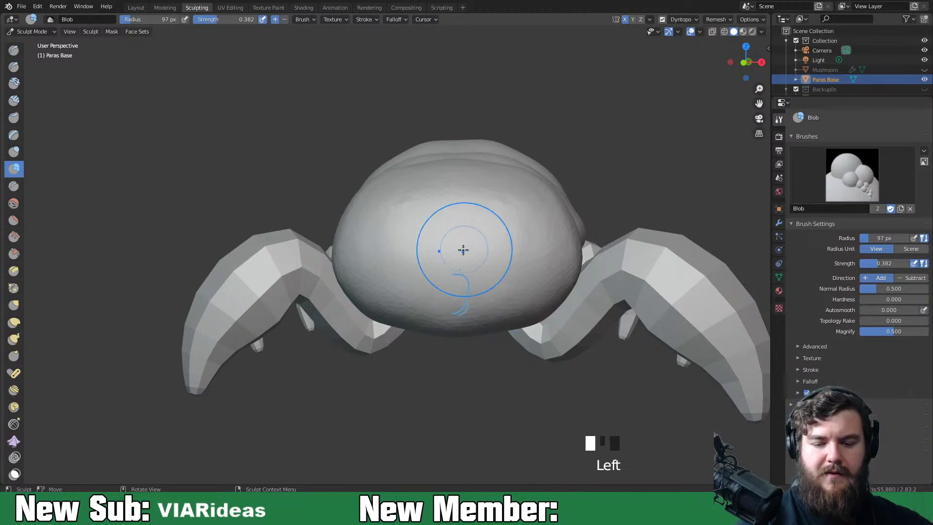
pyautogui.moveTo(462, 259)
pyautogui.mouseDown()
pyautogui.moveTo(480, 266)
pyautogui.moveTo(452, 272)
pyautogui.moveTo(494, 249)
pyautogui.moveTo(432, 252)
pyautogui.mouseUp()
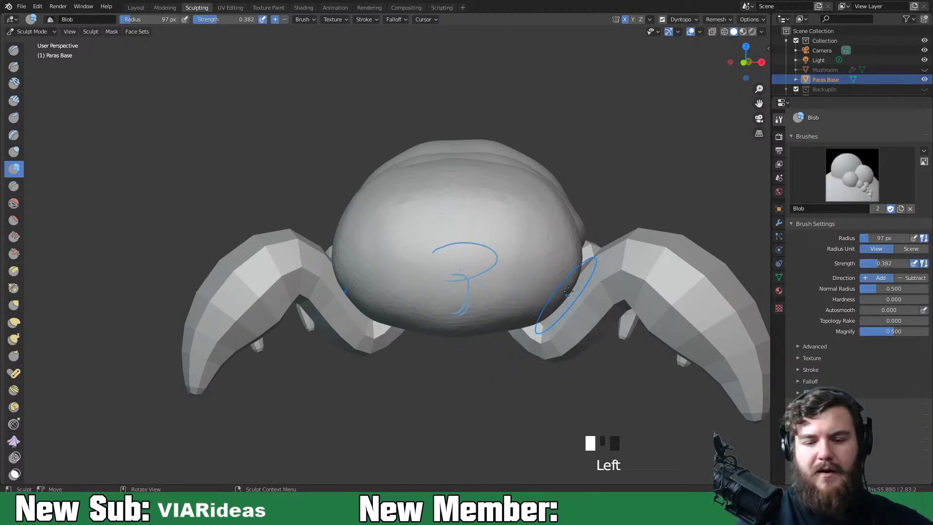
# Draw an annotation circle on one upper side of the head to mark the eye placement
pyautogui.moveTo(522, 196); pyautogui.dragTo(589, 237)
pyautogui.moveTo(533, 192); pyautogui.dragTo(521, 203)
pyautogui.moveTo(603, 355)
pyautogui.mouseDown(button='middle')
pyautogui.moveTo(566, 367)
pyautogui.moveTo(608, 354)
pyautogui.moveTo(603, 362)
pyautogui.mouseUp(button='middle')
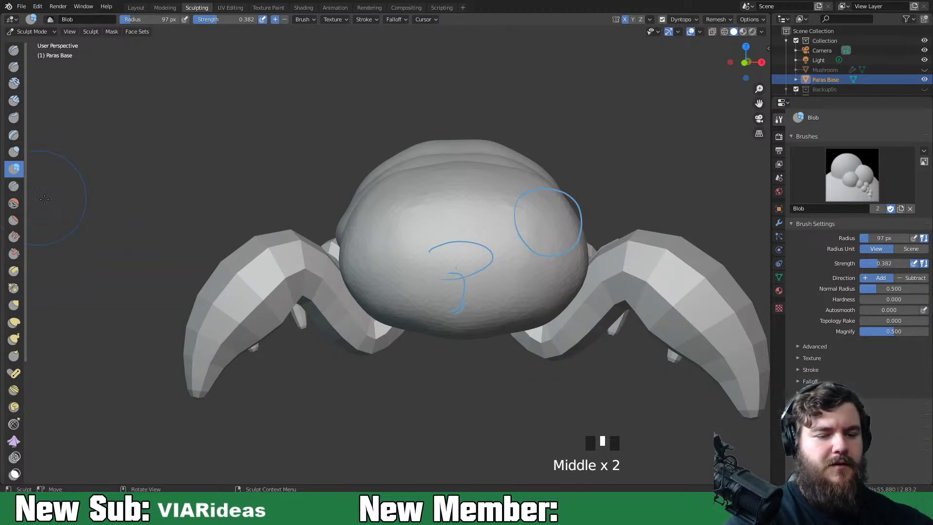
pyautogui.moveTo(558, 228)
pyautogui.mouseDown(button='middle')
pyautogui.moveTo(519, 242)
pyautogui.moveTo(548, 242)
pyautogui.moveTo(537, 240)
pyautogui.mouseUp(button='middle')
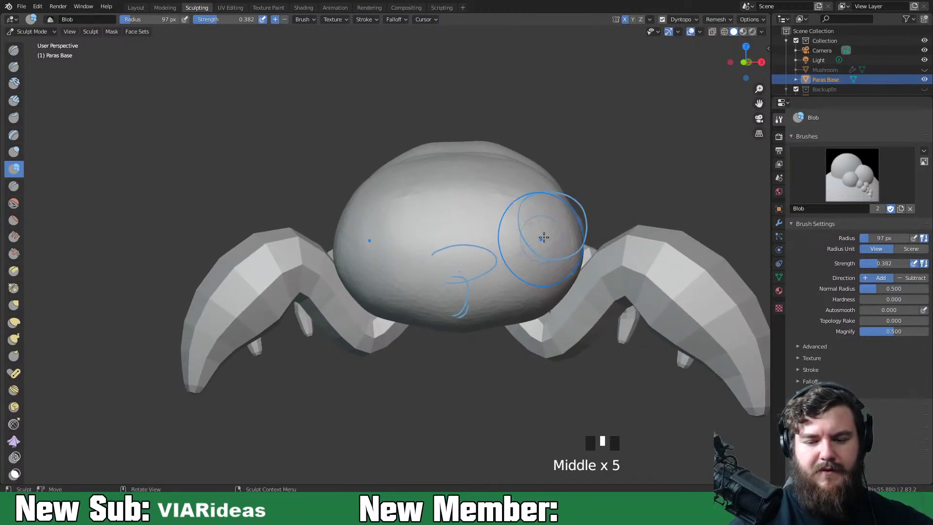
# Set the Blob brush radius to 107 px and its stroke method to Anchored
pyautogui.moveTo(548, 214); pyautogui.dragTo(546, 215)
pyautogui.press('f')
pyautogui.click(548, 215)
pyautogui.click(365, 19)
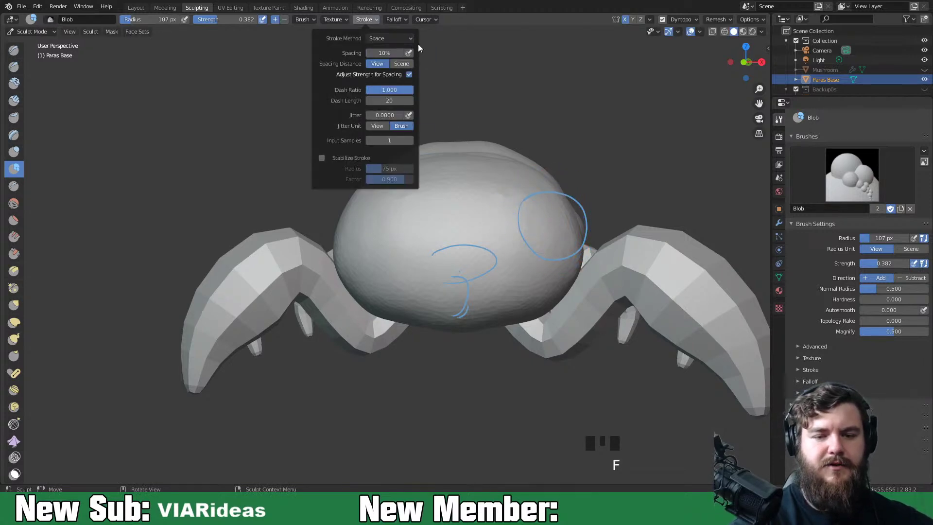
pyautogui.click(403, 38)
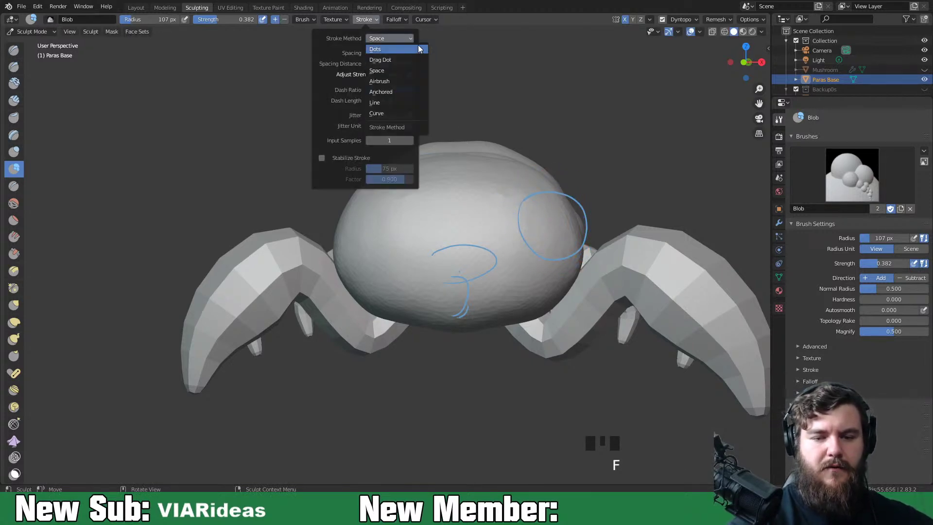
pyautogui.click(405, 91)
# Raise mirrored round eye bulges at the circled spot on the head with anchored Blob strokes
pyautogui.moveTo(551, 214)
pyautogui.mouseDown()
pyautogui.moveTo(614, 265)
pyautogui.moveTo(602, 250)
pyautogui.mouseUp()
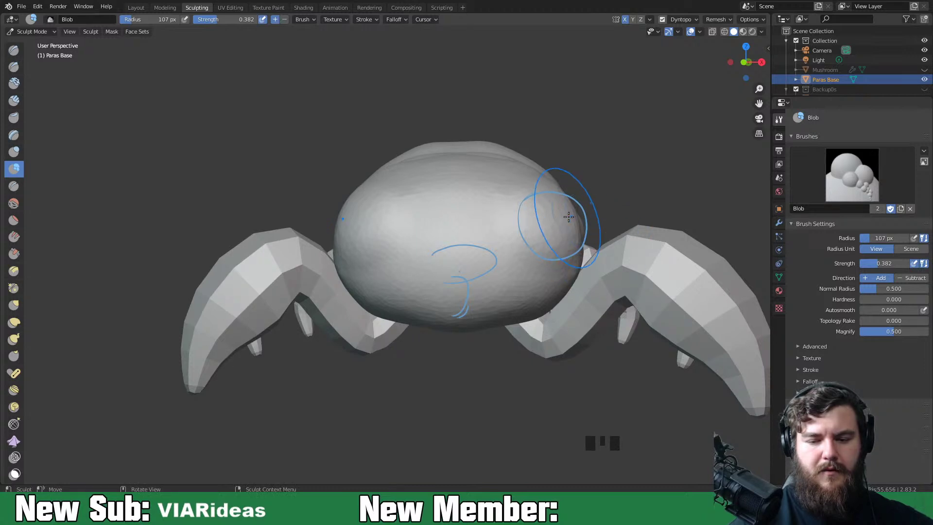
pyautogui.moveTo(556, 219)
pyautogui.mouseDown()
pyautogui.moveTo(626, 249)
pyautogui.moveTo(561, 211)
pyautogui.moveTo(614, 240)
pyautogui.mouseUp()
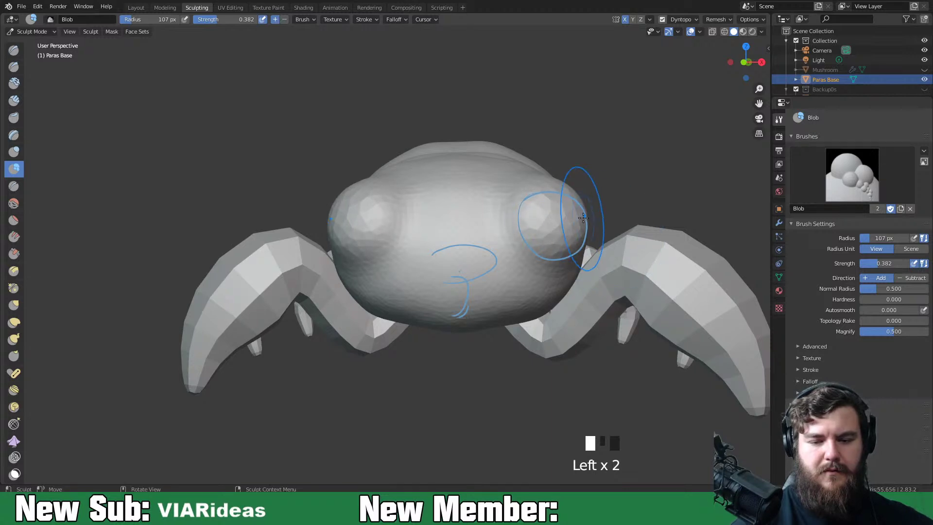
pyautogui.moveTo(571, 215); pyautogui.dragTo(621, 249)
pyautogui.moveTo(621, 248)
pyautogui.mouseDown(button='middle')
pyautogui.moveTo(559, 250)
pyautogui.moveTo(592, 250)
pyautogui.moveTo(591, 263)
pyautogui.mouseUp(button='middle')
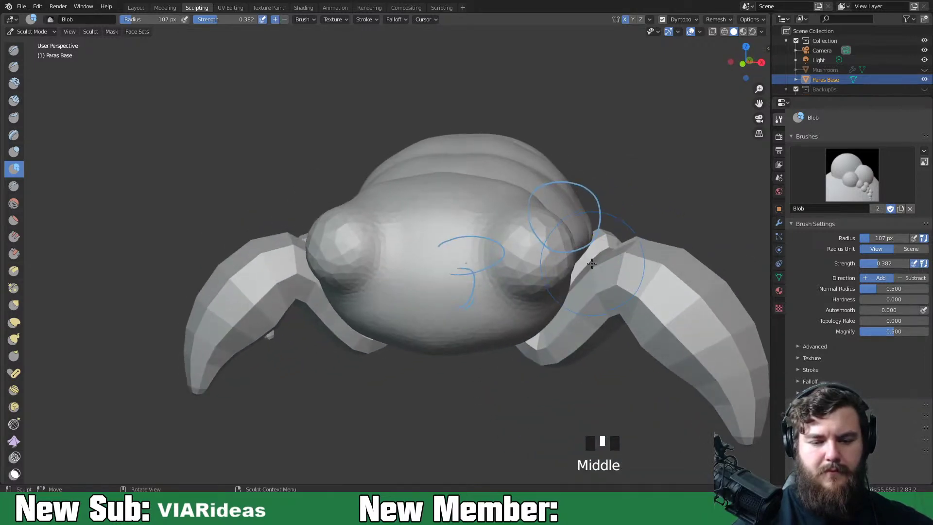
# Shape the upper and inner edges of the eye bulges with the Elastic Deform brush
pyautogui.click(14, 322)
pyautogui.moveTo(553, 250)
pyautogui.mouseDown()
pyautogui.moveTo(548, 233)
pyautogui.moveTo(537, 238)
pyautogui.moveTo(539, 209)
pyautogui.mouseUp()
pyautogui.moveTo(538, 206); pyautogui.dragTo(532, 204)
pyautogui.click(496, 198)
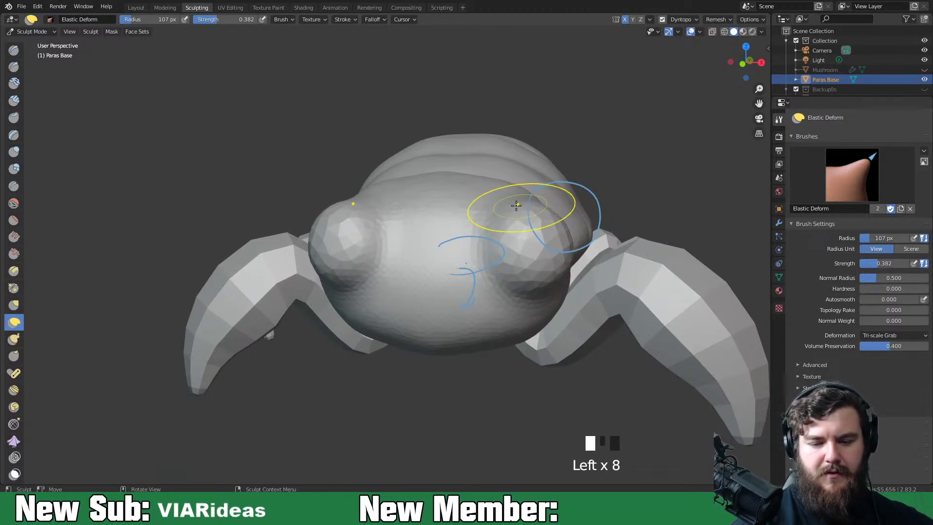
pyautogui.click(492, 194)
pyautogui.click(489, 202)
pyautogui.click(481, 209)
# Adjust the lower and inner areas around the eye bulges with the Elastic Deform brush
pyautogui.moveTo(494, 254); pyautogui.dragTo(558, 288)
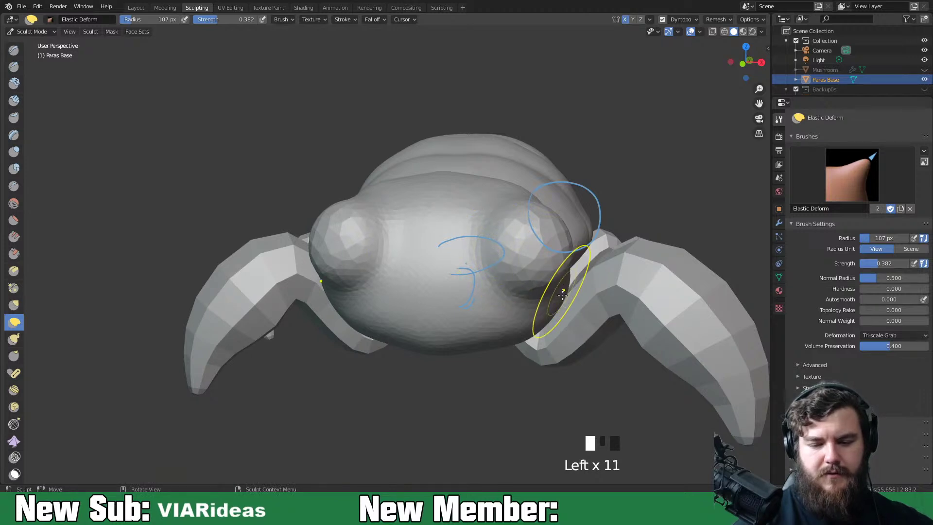
pyautogui.click(494, 270)
pyautogui.click(495, 268)
pyautogui.moveTo(492, 267); pyautogui.dragTo(427, 292)
pyautogui.click(448, 292)
pyautogui.click(443, 291)
pyautogui.moveTo(443, 291)
pyautogui.mouseDown(button='middle')
pyautogui.moveTo(598, 285)
pyautogui.moveTo(559, 302)
pyautogui.moveTo(598, 313)
pyautogui.mouseUp(button='middle')
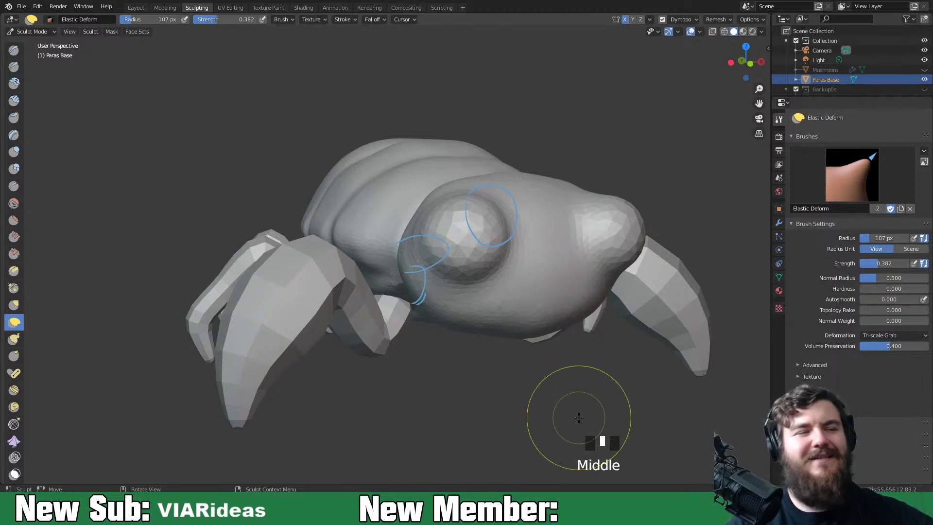
# Nudge the upper outer side of the eye bulges into shape with Elastic Deform, working from above
pyautogui.moveTo(559, 340)
pyautogui.mouseDown(button='middle')
pyautogui.moveTo(528, 327)
pyautogui.moveTo(533, 343)
pyautogui.moveTo(496, 335)
pyautogui.mouseUp(button='middle')
pyautogui.click(490, 302)
pyautogui.click(491, 304)
pyautogui.click(494, 308)
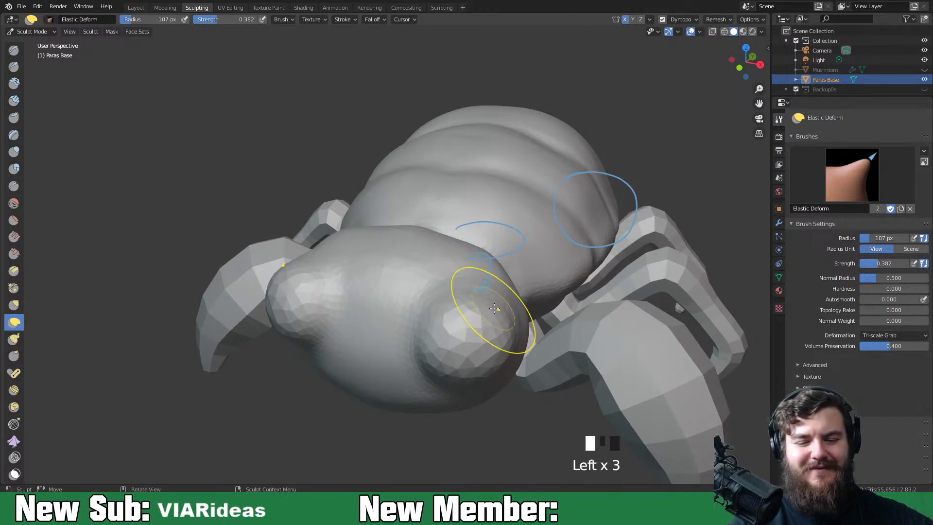
# Start carving a groove around the base of the eyes using the Crease brush at a 46 px radius
pyautogui.hotkey('shift', 'c')
pyautogui.press('f')
pyautogui.click(492, 344)
pyautogui.moveTo(492, 344); pyautogui.dragTo(555, 333, button='middle')
pyautogui.click(524, 311)
pyautogui.click(518, 333)
pyautogui.click(546, 362)
# Continue the crease around the eye base from the side and along its upper edge
pyautogui.moveTo(547, 362)
pyautogui.mouseDown(button='middle')
pyautogui.moveTo(506, 295)
pyautogui.moveTo(449, 311)
pyautogui.mouseUp(button='middle')
pyautogui.click(506, 295)
pyautogui.click(507, 297)
pyautogui.click(447, 314)
pyautogui.click(447, 314)
pyautogui.click(447, 314)
pyautogui.click(447, 314)
pyautogui.moveTo(447, 314); pyautogui.dragTo(410, 313, button='middle')
pyautogui.click(412, 237)
pyautogui.click(413, 237)
pyautogui.click(412, 237)
# Deepen the crease along the outer and upper rim of the eyes to separate them from the head
pyautogui.moveTo(412, 236)
pyautogui.mouseDown(button='middle')
pyautogui.moveTo(414, 265)
pyautogui.moveTo(448, 297)
pyautogui.mouseUp(button='middle')
pyautogui.click(449, 299)
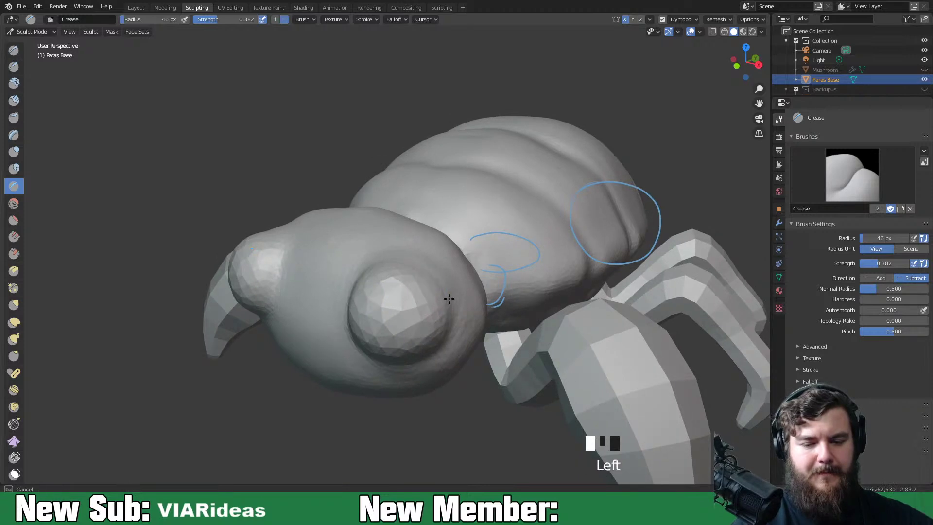
pyautogui.click(407, 261)
pyautogui.click(394, 263)
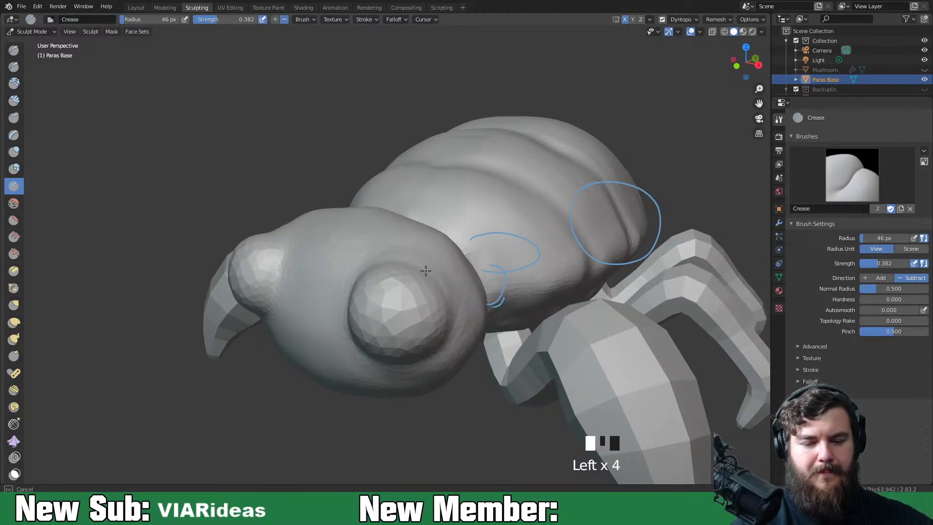
pyautogui.moveTo(449, 258); pyautogui.dragTo(488, 280, button='middle')
pyautogui.moveTo(488, 280)
pyautogui.mouseDown()
pyautogui.moveTo(484, 317)
pyautogui.moveTo(577, 294)
pyautogui.mouseUp()
pyautogui.moveTo(578, 294)
pyautogui.mouseDown(button='middle')
pyautogui.moveTo(578, 270)
pyautogui.moveTo(618, 262)
pyautogui.moveTo(561, 277)
pyautogui.mouseUp(button='middle')
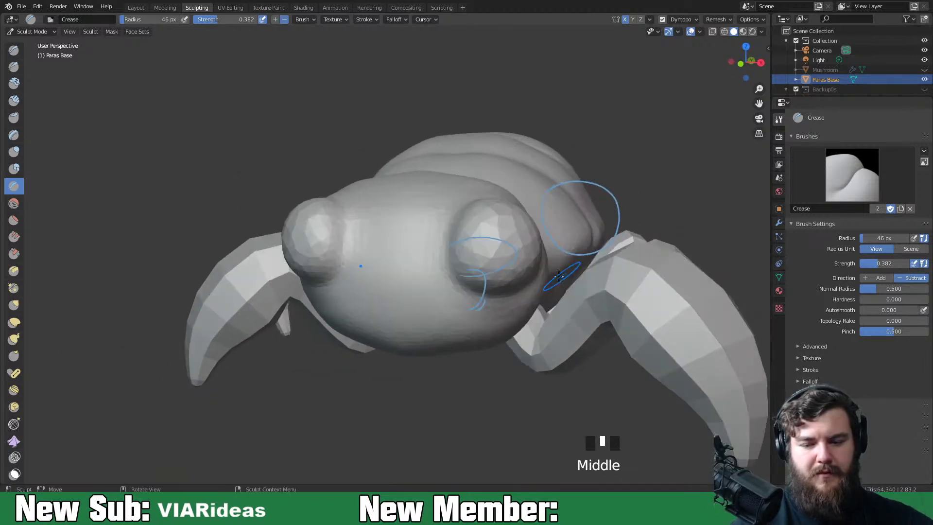
# Finish the crease beneath the eyes, then inflate and smooth the eye bulges using a 76 px Inflate brush
pyautogui.click(540, 281)
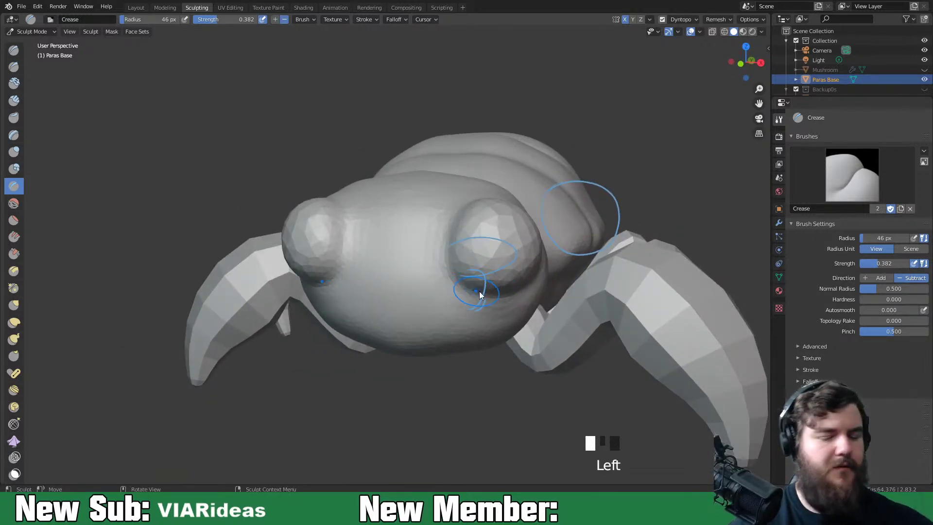
pyautogui.press('i')
pyautogui.press('f')
pyautogui.click(510, 214)
pyautogui.click(500, 245)
pyautogui.keyDown('shift'); pyautogui.moveTo(512, 210); pyautogui.dragTo(527, 233); pyautogui.keyUp('shift')
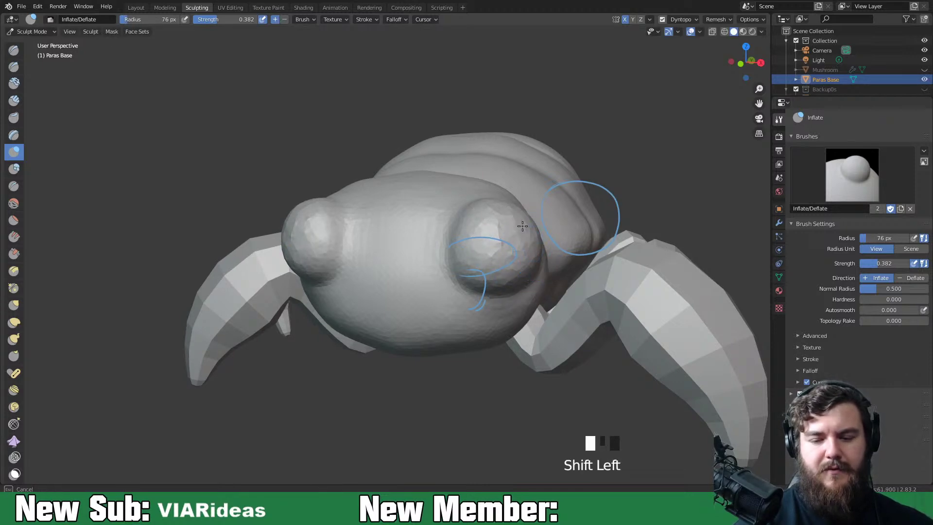
# Smooth the eye bulges and their surroundings from the side, inflating the eyes further
pyautogui.moveTo(463, 265); pyautogui.dragTo(389, 268, button='middle')
pyautogui.click(389, 268)
pyautogui.keyDown('shift'); pyautogui.click(389, 268); pyautogui.keyUp('shift')
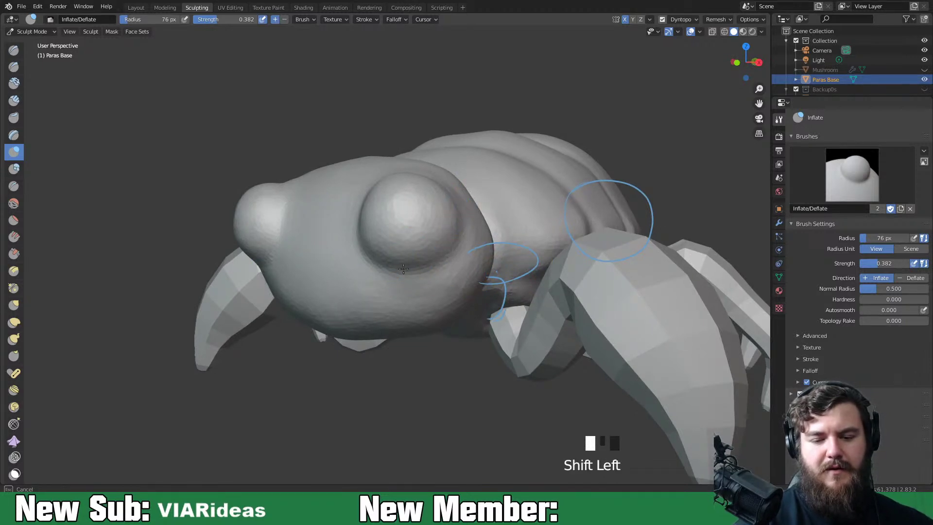
pyautogui.moveTo(457, 238)
pyautogui.mouseDown(button='middle')
pyautogui.moveTo(406, 245)
pyautogui.moveTo(411, 262)
pyautogui.mouseUp(button='middle')
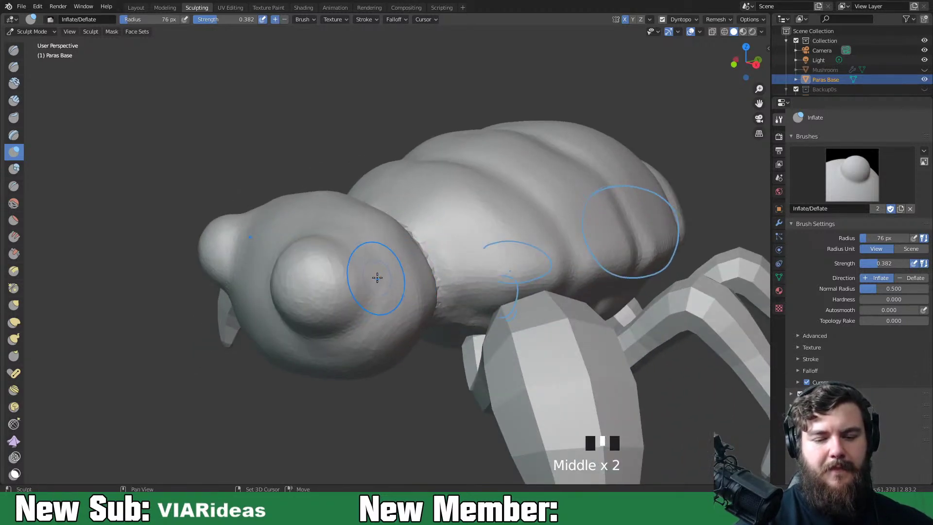
pyautogui.keyDown('shift'); pyautogui.click(314, 240); pyautogui.keyUp('shift')
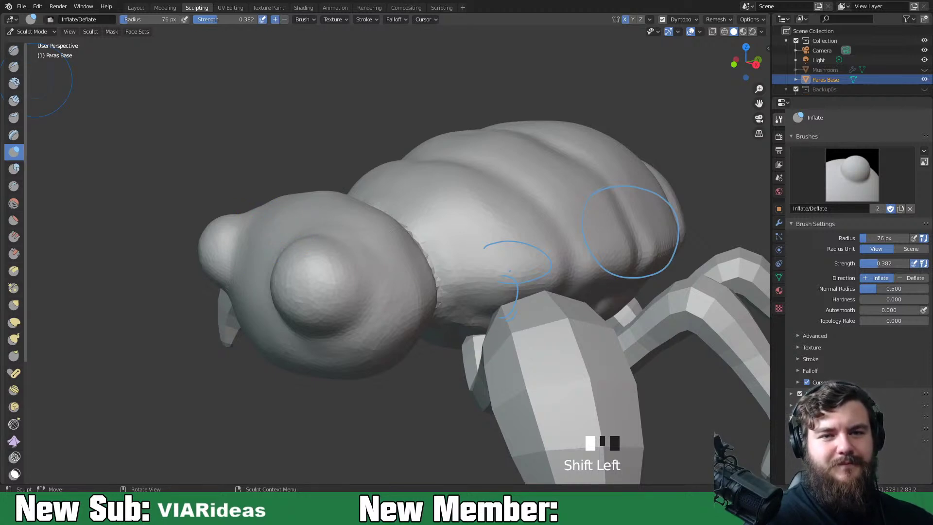
pyautogui.moveTo(331, 258); pyautogui.dragTo(345, 266)
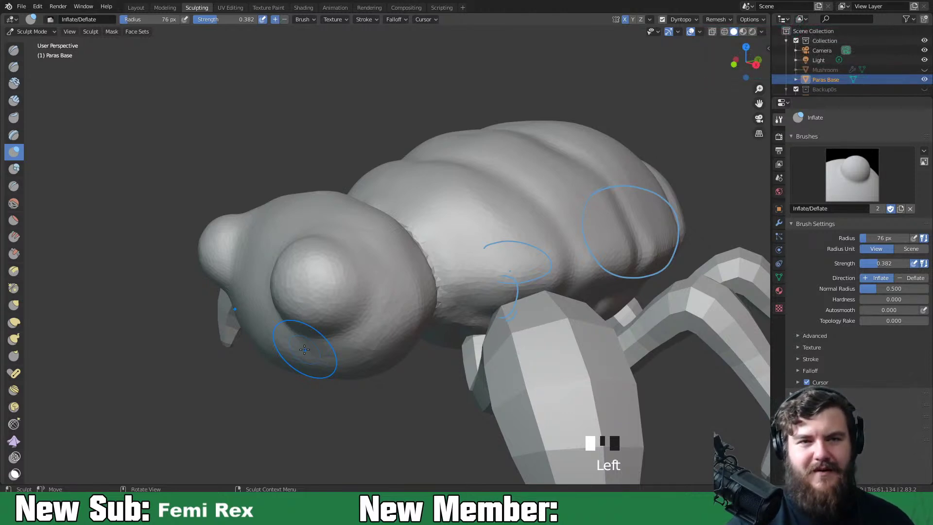
# Switch to the Blob brush, view the head from the front and erase the annotation circle over the eye
pyautogui.moveTo(383, 312); pyautogui.dragTo(479, 270, button='middle')
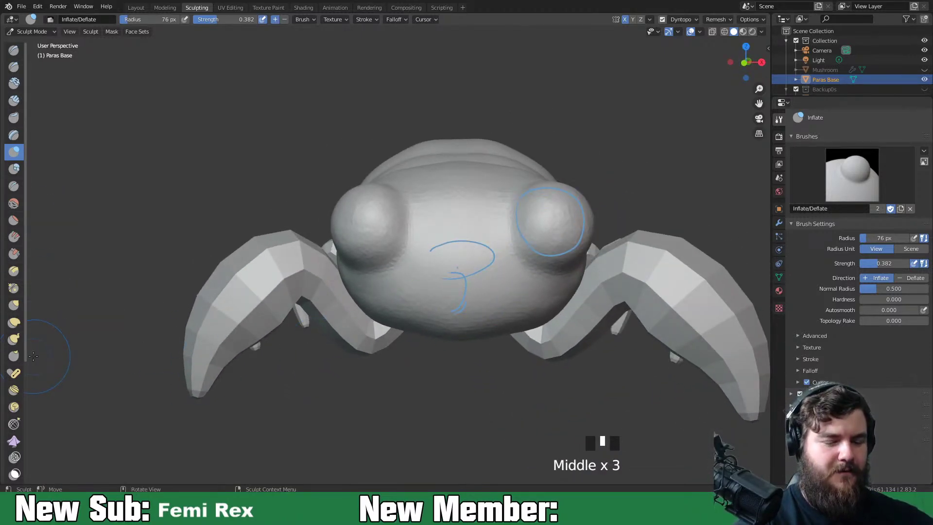
pyautogui.click(14, 169)
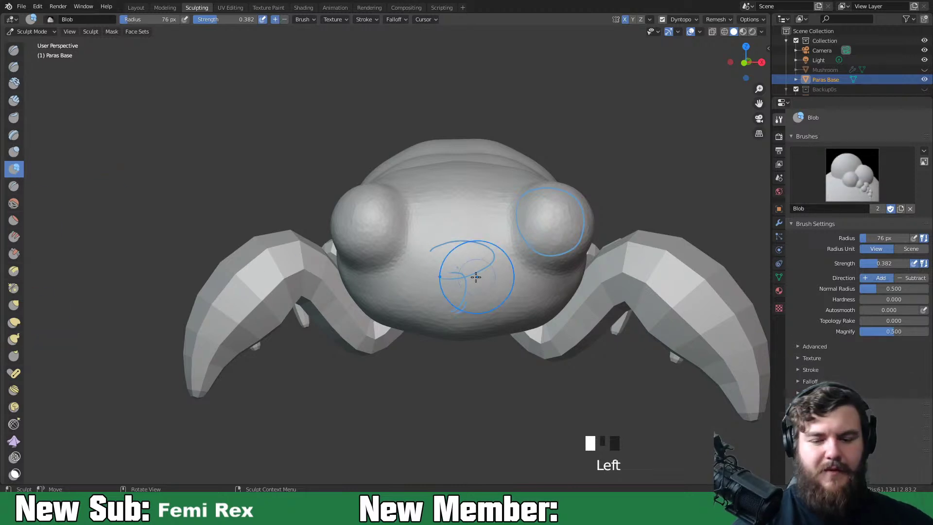
pyautogui.moveTo(455, 270); pyautogui.dragTo(457, 271, button='middle')
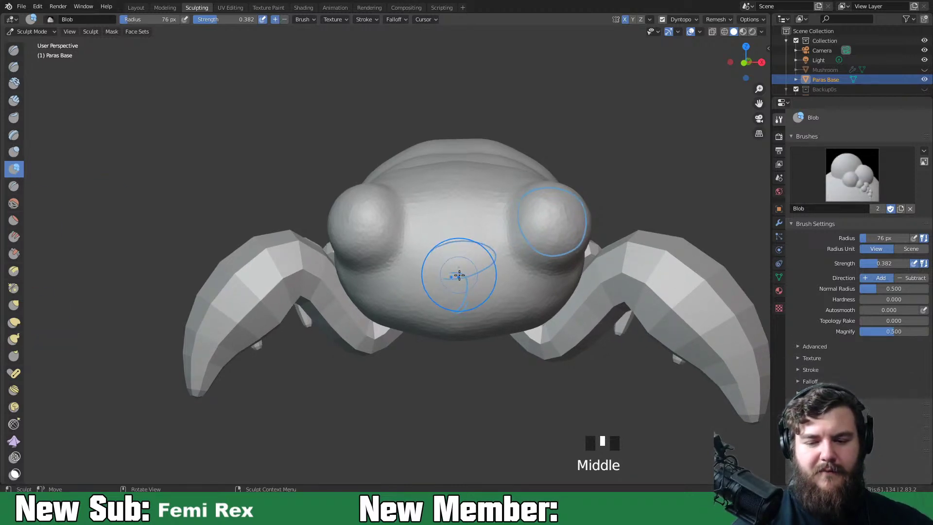
pyautogui.moveTo(627, 216)
pyautogui.mouseDown(button='right')
pyautogui.moveTo(546, 219)
pyautogui.moveTo(583, 214)
pyautogui.moveTo(599, 224)
pyautogui.mouseUp(button='right')
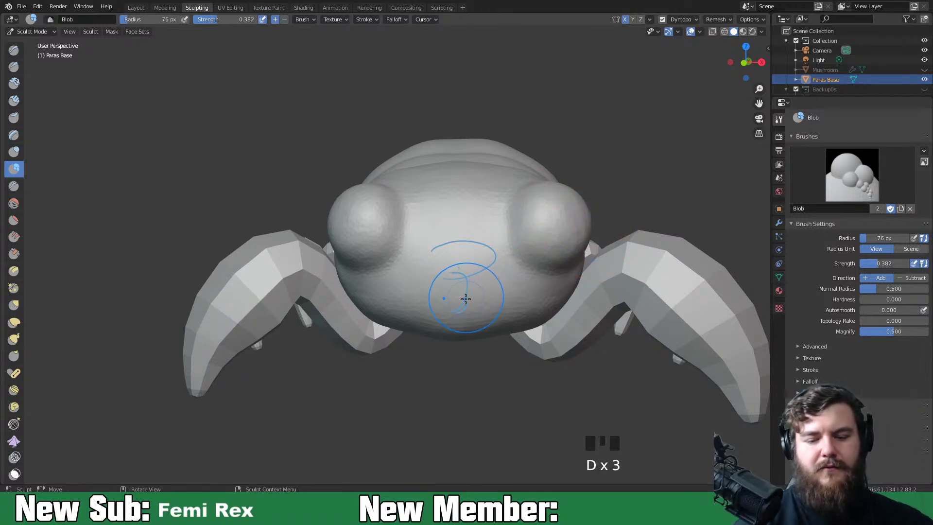
# Carve a mouth hollow low on the centre of the face with the inverted Blob brush at a 57 px radius
pyautogui.press('f')
pyautogui.click(446, 305)
pyautogui.keyDown('ctrl'); pyautogui.moveTo(451, 297); pyautogui.dragTo(468, 314); pyautogui.keyUp('ctrl')
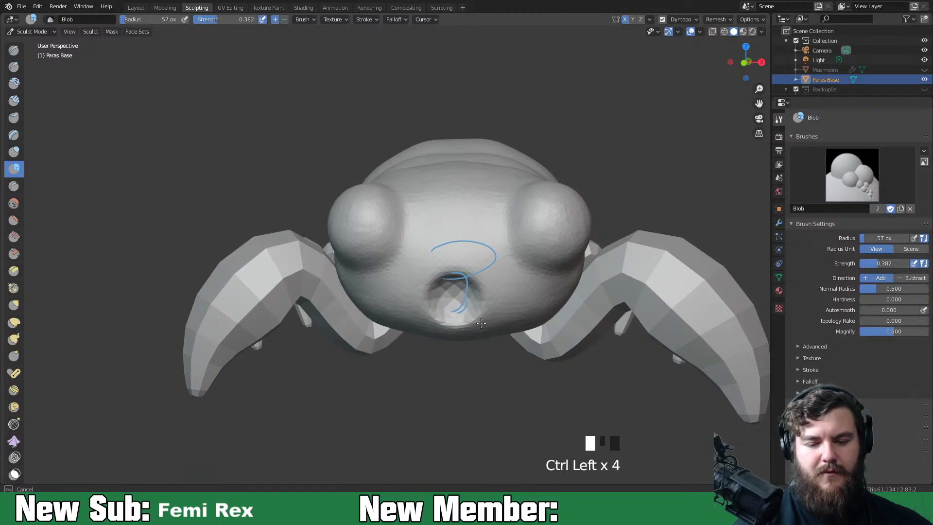
# Reshape the sides and lower edge of the mouth hollow with the Grab brush at an 84 px radius
pyautogui.press('g')
pyautogui.moveTo(479, 309); pyautogui.dragTo(474, 320)
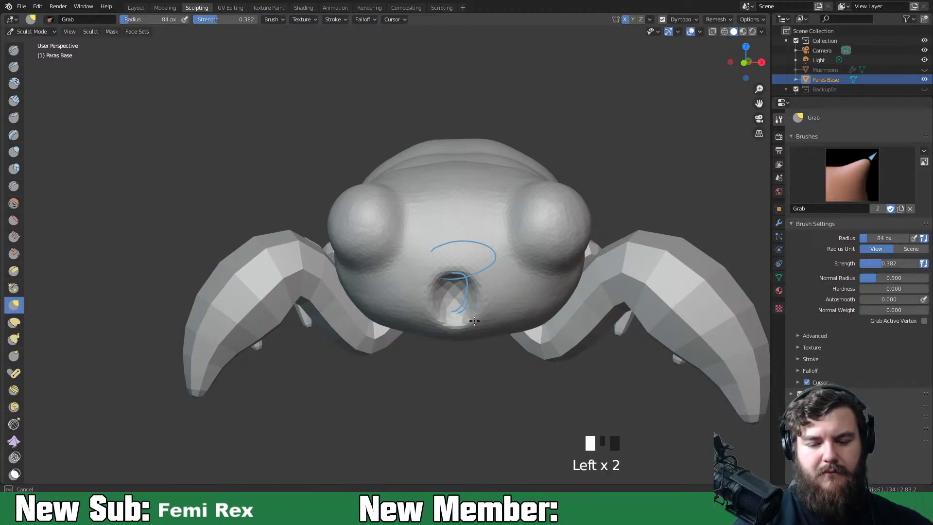
pyautogui.moveTo(501, 305); pyautogui.dragTo(502, 284, button='middle')
pyautogui.click(502, 285)
pyautogui.click(503, 286)
pyautogui.click(504, 288)
pyautogui.moveTo(504, 287); pyautogui.dragTo(503, 318)
pyautogui.moveTo(534, 312)
pyautogui.mouseDown(button='middle')
pyautogui.moveTo(607, 320)
pyautogui.moveTo(467, 345)
pyautogui.moveTo(460, 358)
pyautogui.mouseUp(button='middle')
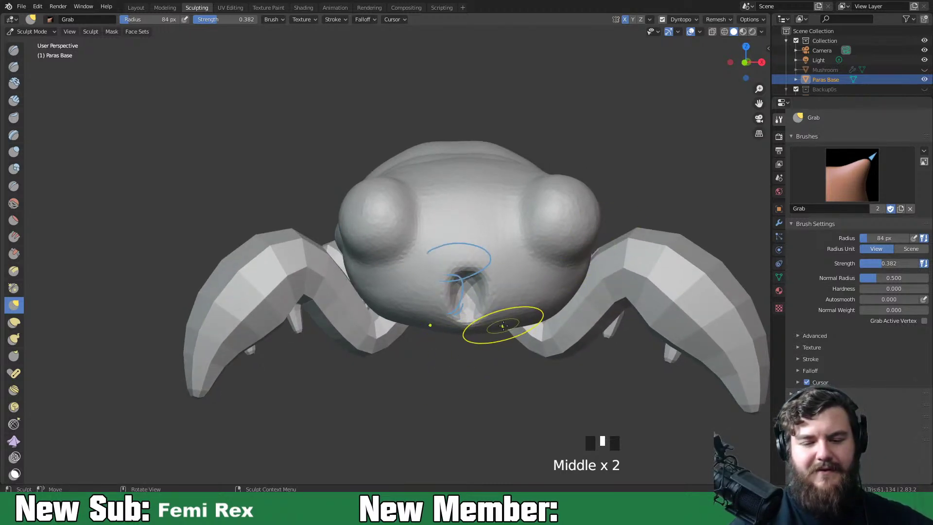
# Build up a rounded nose directly above the mouth with the Blob brush at a 55 px radius
pyautogui.click(13, 168)
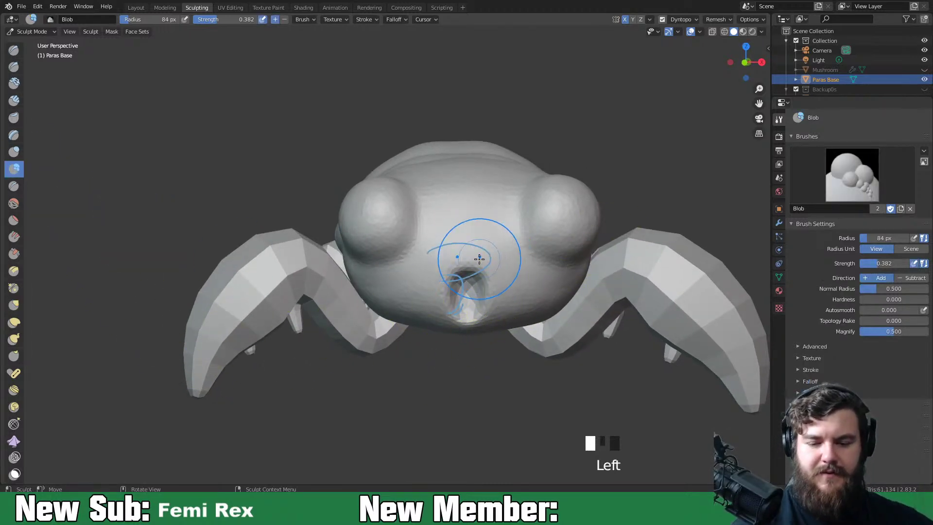
pyautogui.press('f')
pyautogui.click(463, 264)
pyautogui.moveTo(481, 261); pyautogui.dragTo(473, 264, button='middle')
pyautogui.moveTo(465, 267); pyautogui.dragTo(496, 271)
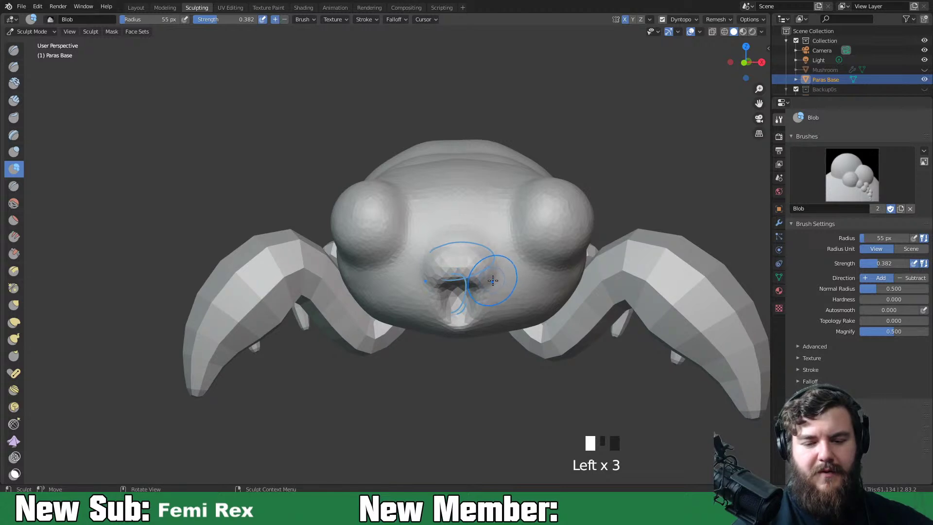
pyautogui.moveTo(498, 278)
pyautogui.mouseDown()
pyautogui.moveTo(481, 272)
pyautogui.moveTo(499, 282)
pyautogui.mouseUp()
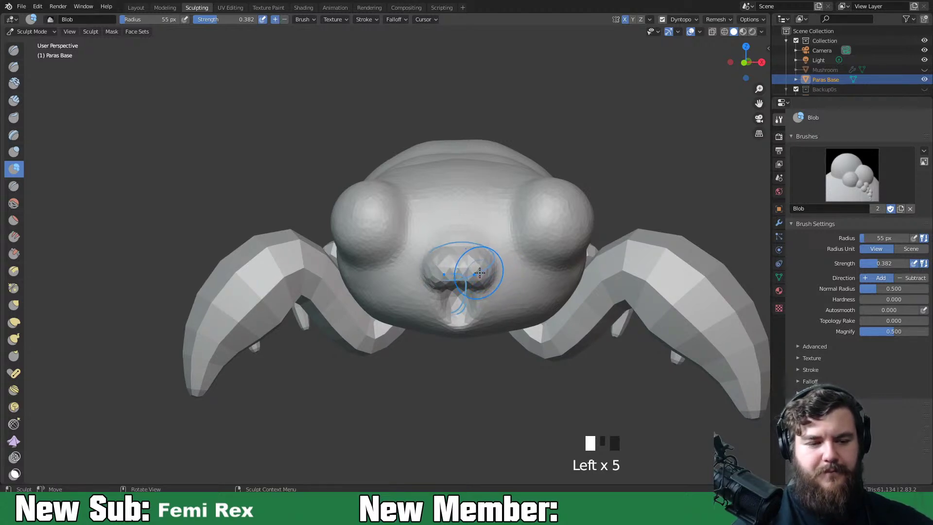
# Fill out the nose with Clay Strips at a 45 px radius and smooth its surface
pyautogui.click(14, 100)
pyautogui.press('f')
pyautogui.press('f')
pyautogui.click(479, 261)
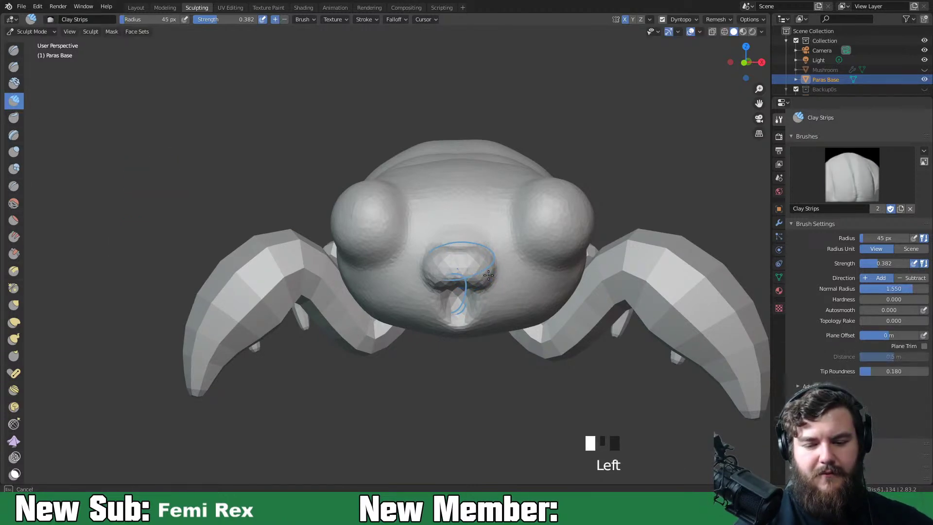
pyautogui.keyDown('shift'); pyautogui.moveTo(483, 262); pyautogui.dragTo(488, 278); pyautogui.keyUp('shift')
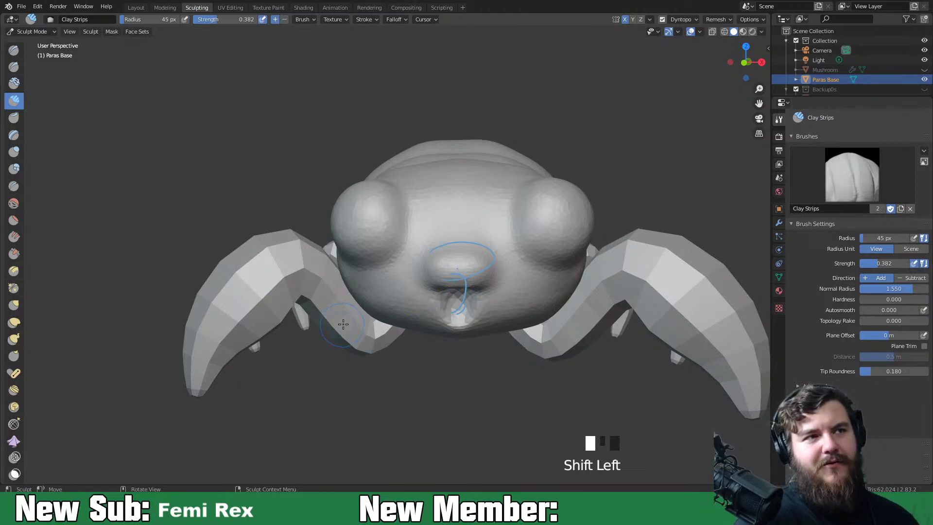
# Carve around the nose and mouth with Clay Strips in subtract mode
pyautogui.scroll(2, 517, 388)
pyautogui.moveTo(517, 388); pyautogui.dragTo(507, 355, button='middle')
pyautogui.moveTo(473, 264)
pyautogui.keyDown('ctrl'); pyautogui.mouseDown()
pyautogui.moveTo(478, 248)
pyautogui.moveTo(485, 275)
pyautogui.moveTo(499, 267)
pyautogui.moveTo(478, 240)
pyautogui.moveTo(514, 227)
pyautogui.moveTo(474, 273)
pyautogui.moveTo(590, 308)
pyautogui.mouseUp(); pyautogui.keyUp('ctrl')
pyautogui.moveTo(589, 308); pyautogui.dragTo(585, 323, button='middle')
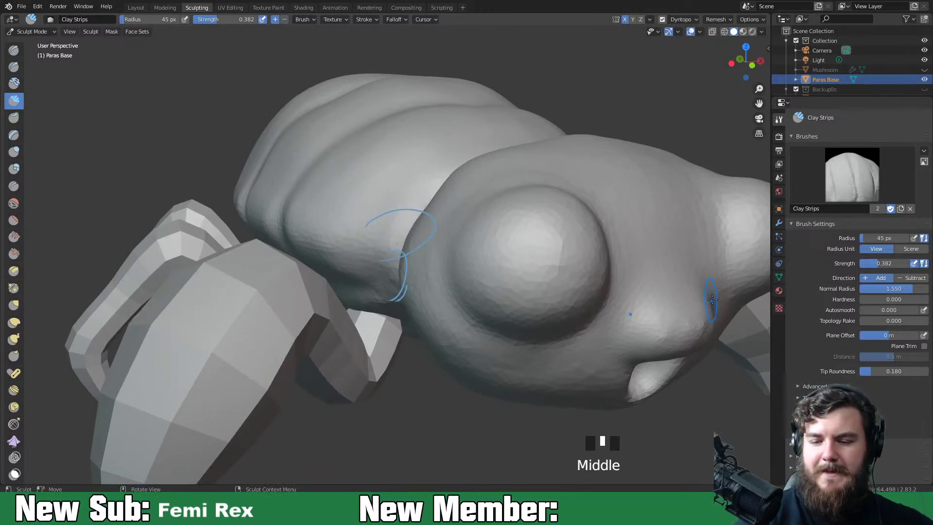
# Crease the edge around the nose where it meets the face, using a 45 px brush radius
pyautogui.hotkey('shift', 'c')
pyautogui.moveTo(685, 301); pyautogui.dragTo(692, 288)
pyautogui.moveTo(628, 330)
pyautogui.mouseDown()
pyautogui.moveTo(632, 359)
pyautogui.moveTo(624, 329)
pyautogui.moveTo(648, 299)
pyautogui.mouseUp()
pyautogui.moveTo(646, 303); pyautogui.dragTo(690, 290)
pyautogui.moveTo(624, 343)
pyautogui.mouseDown(button='middle')
pyautogui.moveTo(672, 343)
pyautogui.moveTo(617, 344)
pyautogui.mouseUp(button='middle')
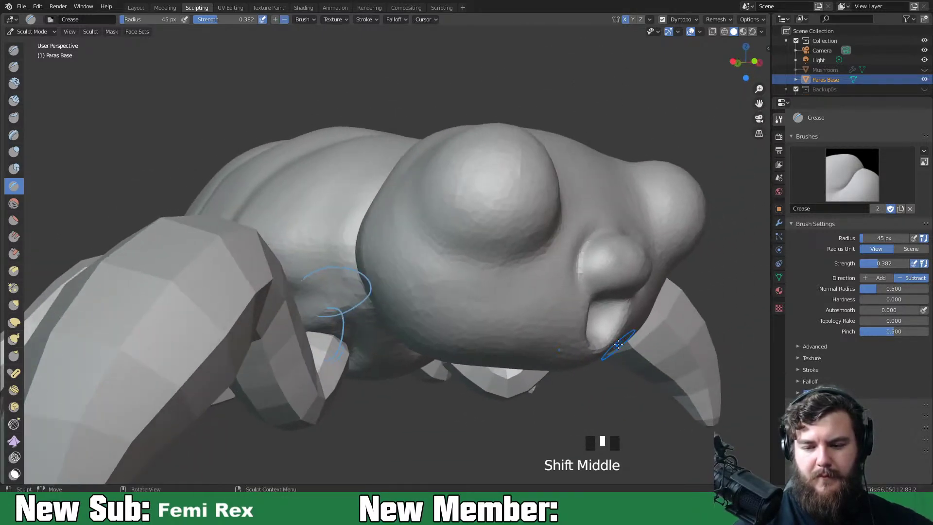
# Adjust the nose, mouth and side of the face from several angles with the Grab brush at a 77 px radius
pyautogui.press('g')
pyautogui.moveTo(641, 306)
pyautogui.mouseDown(button='middle')
pyautogui.moveTo(631, 298)
pyautogui.moveTo(596, 350)
pyautogui.mouseUp(button='middle')
pyautogui.moveTo(533, 290); pyautogui.dragTo(572, 281)
pyautogui.moveTo(572, 281); pyautogui.dragTo(653, 306, button='middle')
pyautogui.moveTo(651, 306); pyautogui.dragTo(641, 308)
pyautogui.moveTo(641, 308); pyautogui.dragTo(617, 304, button='middle')
pyautogui.moveTo(617, 304); pyautogui.dragTo(609, 280)
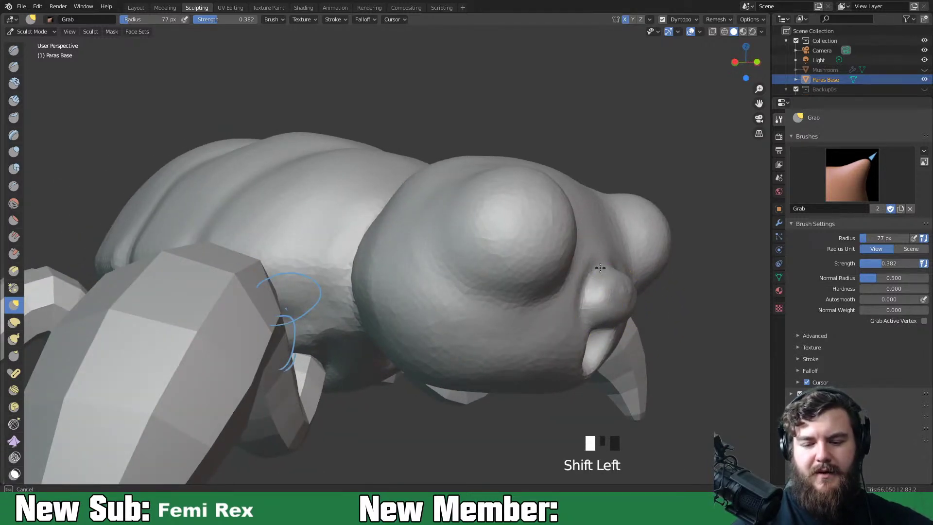
# Refine the head shape with Grab and smooth the areas beside the nose and mouth
pyautogui.moveTo(622, 293)
pyautogui.mouseDown(button='middle')
pyautogui.moveTo(552, 403)
pyautogui.moveTo(471, 370)
pyautogui.moveTo(471, 298)
pyautogui.moveTo(474, 398)
pyautogui.moveTo(475, 176)
pyautogui.mouseUp(button='middle')
pyautogui.moveTo(475, 176)
pyautogui.mouseDown()
pyautogui.moveTo(471, 163)
pyautogui.moveTo(506, 176)
pyautogui.mouseUp()
pyautogui.moveTo(506, 177); pyautogui.dragTo(466, 210, button='middle')
pyautogui.moveTo(466, 210); pyautogui.dragTo(500, 235)
pyautogui.moveTo(499, 235); pyautogui.dragTo(479, 298, button='middle')
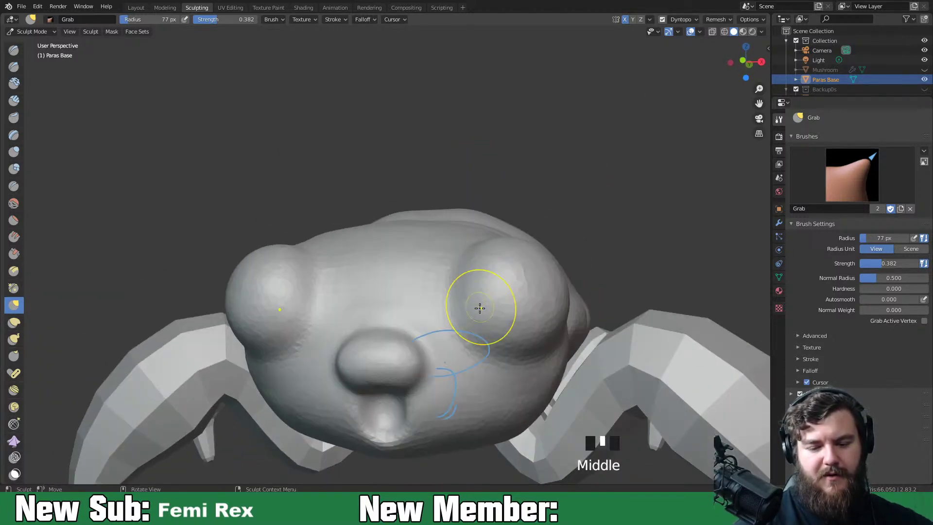
pyautogui.keyDown('shift'); pyautogui.moveTo(437, 358); pyautogui.dragTo(429, 346); pyautogui.keyUp('shift')
pyautogui.keyDown('shift'); pyautogui.moveTo(416, 401); pyautogui.dragTo(328, 400); pyautogui.keyUp('shift')
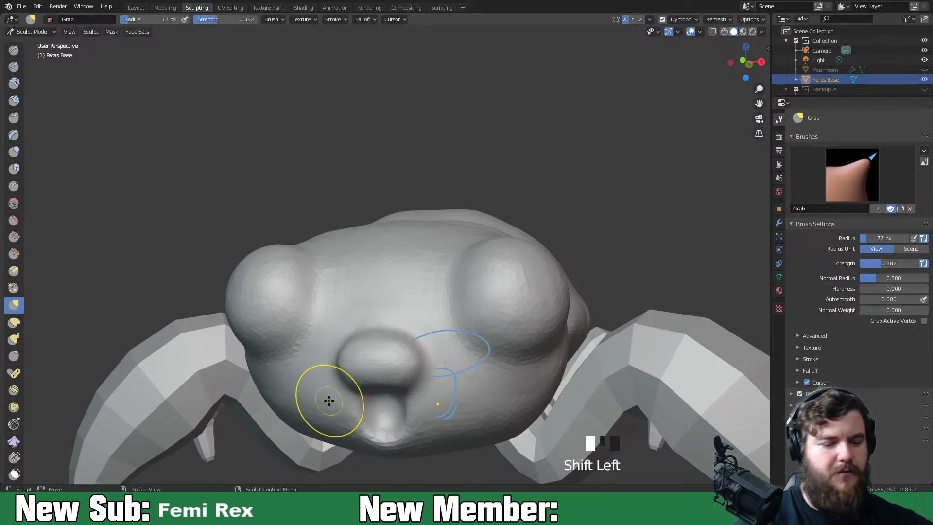
# Examine the whole creature's proportions and face from a distance and from several angles
pyautogui.scroll(-4, 427, 287)
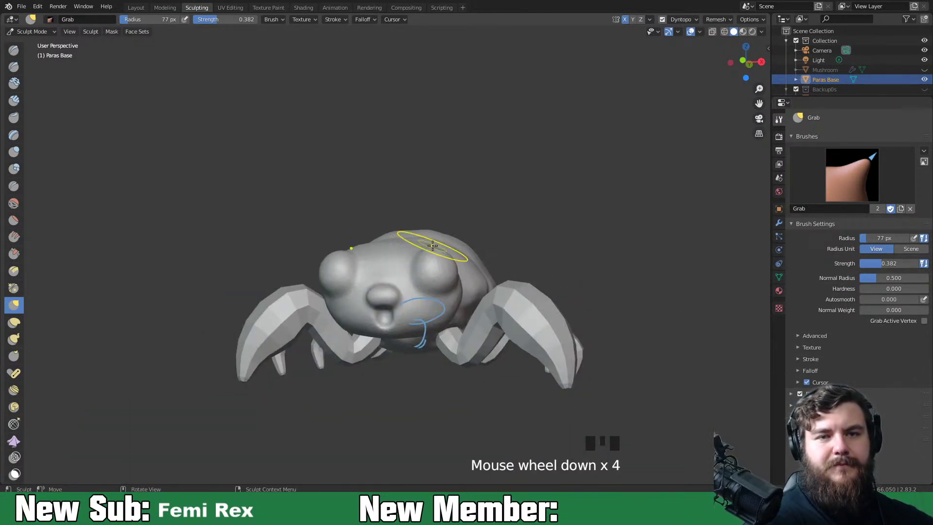
pyautogui.moveTo(601, 314)
pyautogui.mouseDown(button='middle')
pyautogui.moveTo(469, 353)
pyautogui.moveTo(578, 374)
pyautogui.moveTo(569, 349)
pyautogui.mouseUp(button='middle')
pyautogui.scroll(-4, 520, 389)
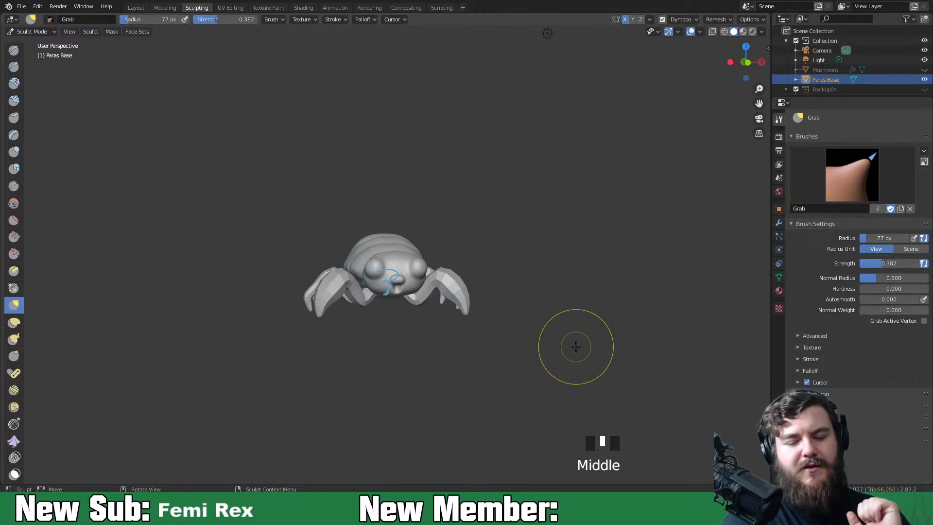
pyautogui.moveTo(563, 285); pyautogui.dragTo(583, 348, button='middle')
pyautogui.moveTo(519, 366)
pyautogui.mouseDown(button='middle')
pyautogui.moveTo(566, 363)
pyautogui.moveTo(608, 338)
pyautogui.moveTo(661, 336)
pyautogui.moveTo(548, 361)
pyautogui.moveTo(554, 369)
pyautogui.moveTo(563, 344)
pyautogui.moveTo(552, 349)
pyautogui.mouseUp(button='middle')
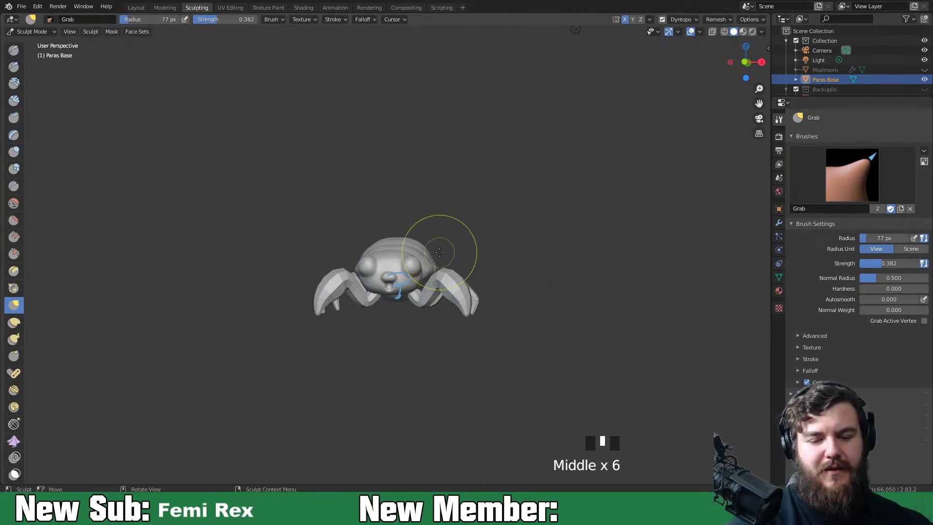
pyautogui.scroll(4, 503, 311)
pyautogui.moveTo(442, 354); pyautogui.dragTo(466, 329, button='middle')
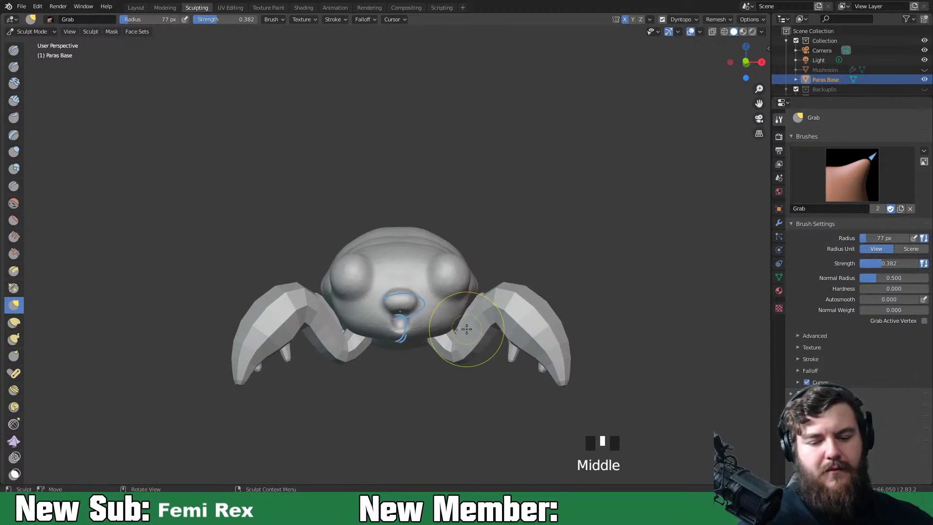
pyautogui.scroll(3, 427, 358)
pyautogui.keyDown('shift'); pyautogui.moveTo(462, 374); pyautogui.dragTo(473, 352, button='middle'); pyautogui.keyUp('shift')
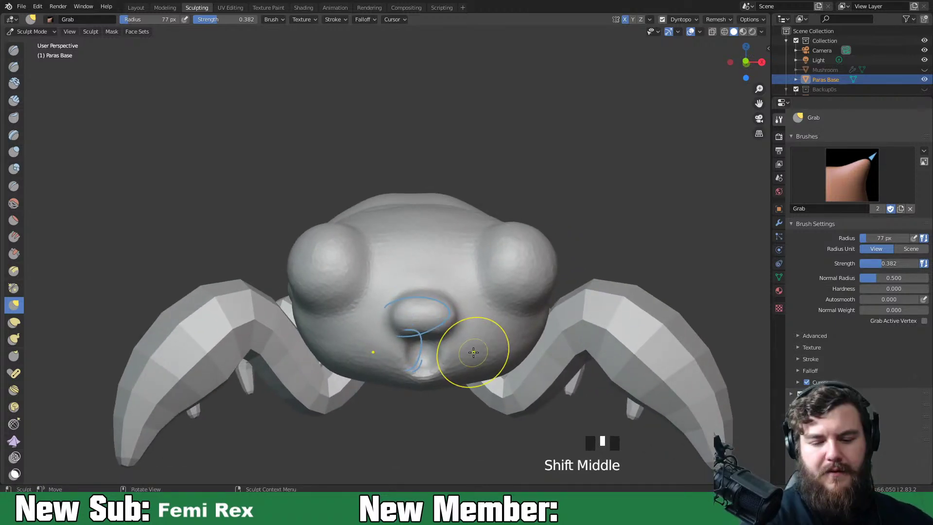
# Widen the nose with Grab and smooth its sides and the transition to the mouth
pyautogui.moveTo(445, 315)
pyautogui.mouseDown()
pyautogui.moveTo(458, 308)
pyautogui.moveTo(464, 319)
pyautogui.mouseUp()
pyautogui.moveTo(465, 323)
pyautogui.mouseDown(button='middle')
pyautogui.moveTo(489, 319)
pyautogui.moveTo(444, 333)
pyautogui.mouseUp(button='middle')
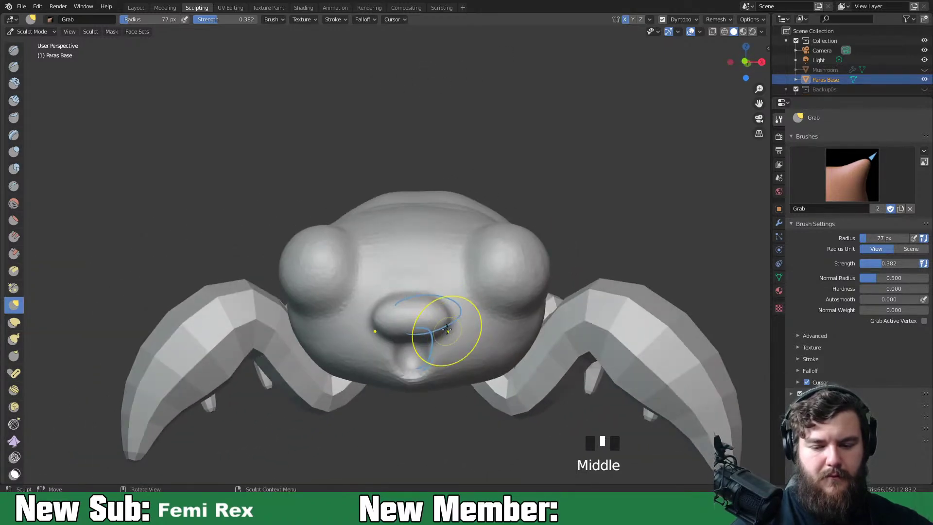
pyautogui.keyDown('shift'); pyautogui.moveTo(443, 333); pyautogui.dragTo(442, 335); pyautogui.keyUp('shift')
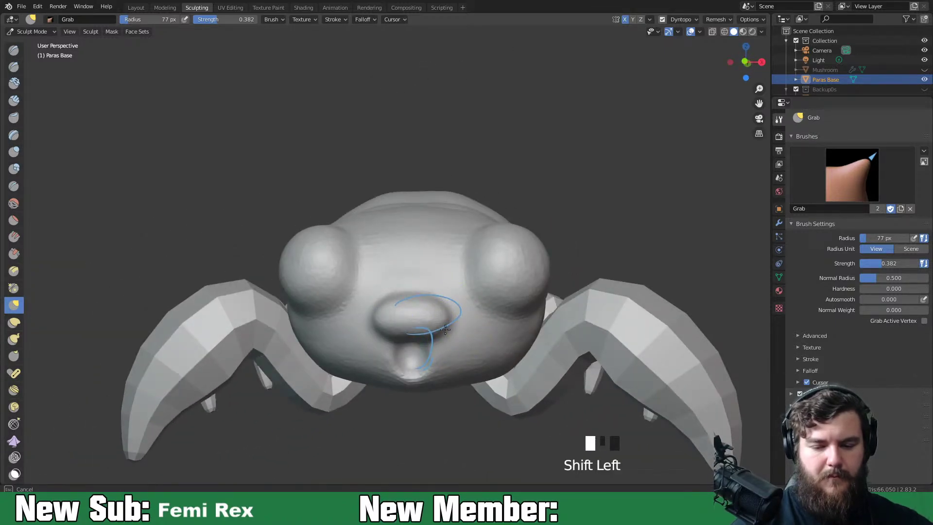
pyautogui.keyDown('shift'); pyautogui.moveTo(440, 313); pyautogui.dragTo(437, 342); pyautogui.keyUp('shift')
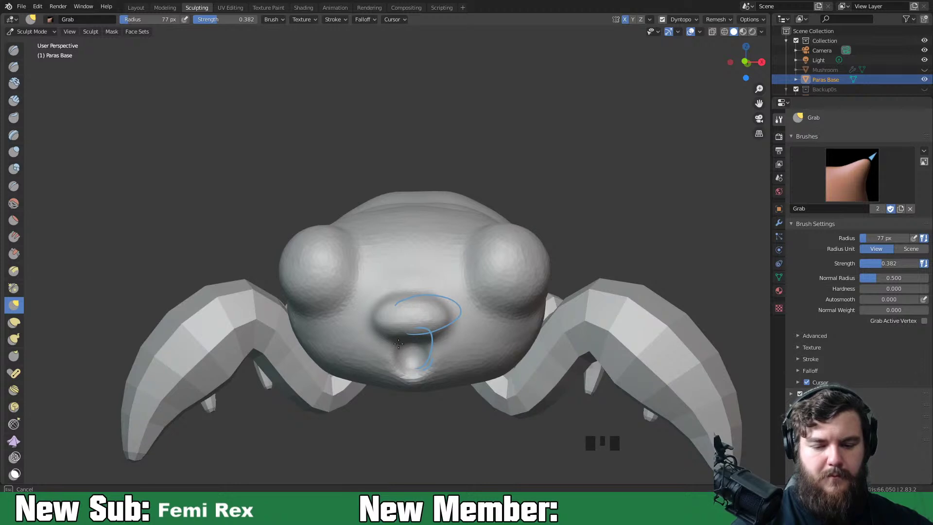
# Nudge the area around the mouth into shape with Grab, working from slightly below the head
pyautogui.keyDown('shift'); pyautogui.moveTo(452, 369); pyautogui.dragTo(447, 362, button='middle'); pyautogui.keyUp('shift')
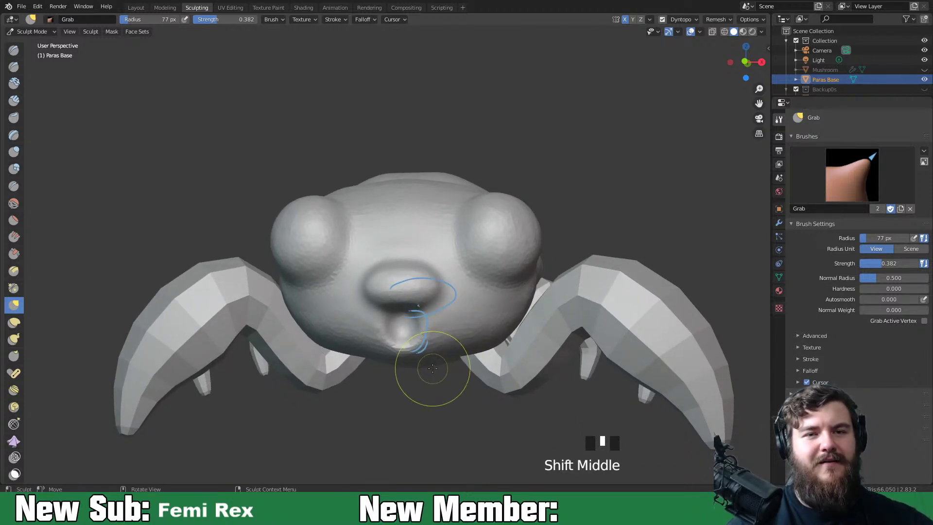
pyautogui.moveTo(453, 370); pyautogui.dragTo(425, 297, button='middle')
pyautogui.moveTo(425, 298)
pyautogui.mouseDown()
pyautogui.moveTo(427, 306)
pyautogui.moveTo(416, 285)
pyautogui.moveTo(430, 294)
pyautogui.mouseUp()
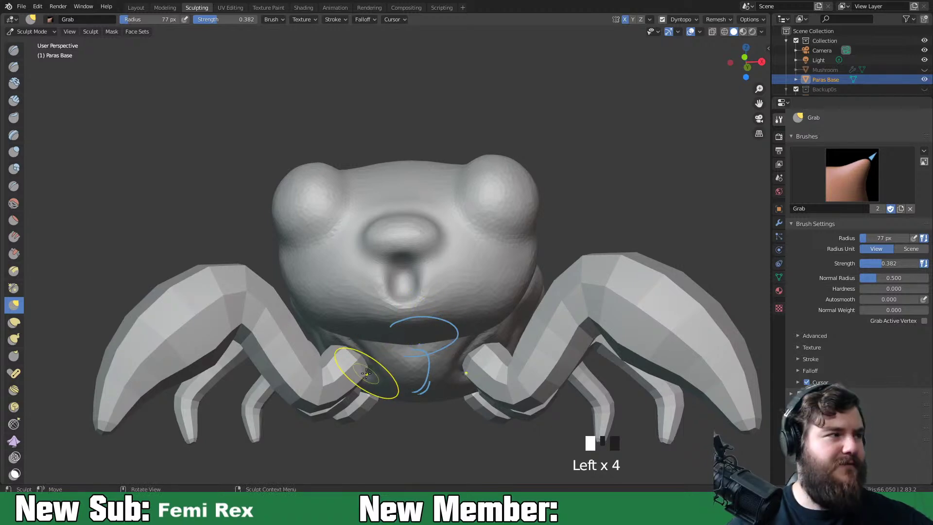
# Reshape the lower face with broad Grab strokes from below, using a 129 px radius
pyautogui.moveTo(433, 329)
pyautogui.mouseDown(button='middle')
pyautogui.moveTo(412, 344)
pyautogui.moveTo(459, 306)
pyautogui.moveTo(436, 249)
pyautogui.mouseUp(button='middle')
pyautogui.press('f')
pyautogui.click(461, 310)
pyautogui.moveTo(438, 246)
pyautogui.mouseDown()
pyautogui.moveTo(445, 228)
pyautogui.moveTo(437, 255)
pyautogui.moveTo(452, 248)
pyautogui.mouseUp()
pyautogui.moveTo(451, 248); pyautogui.dragTo(467, 246)
pyautogui.moveTo(466, 246); pyautogui.dragTo(500, 242)
pyautogui.moveTo(487, 302); pyautogui.dragTo(508, 351, button='middle')
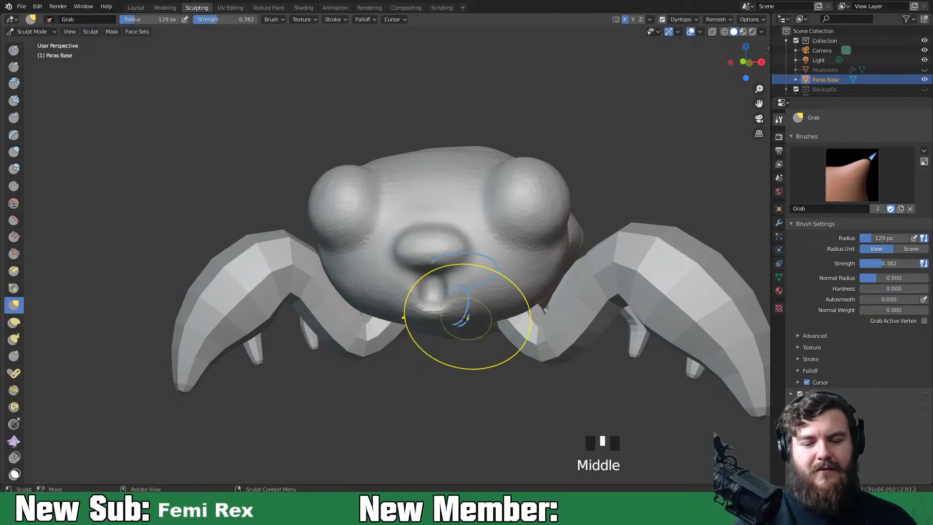
pyautogui.moveTo(583, 296)
pyautogui.mouseDown(button='middle')
pyautogui.moveTo(636, 320)
pyautogui.moveTo(593, 260)
pyautogui.moveTo(543, 306)
pyautogui.moveTo(554, 333)
pyautogui.mouseUp(button='middle')
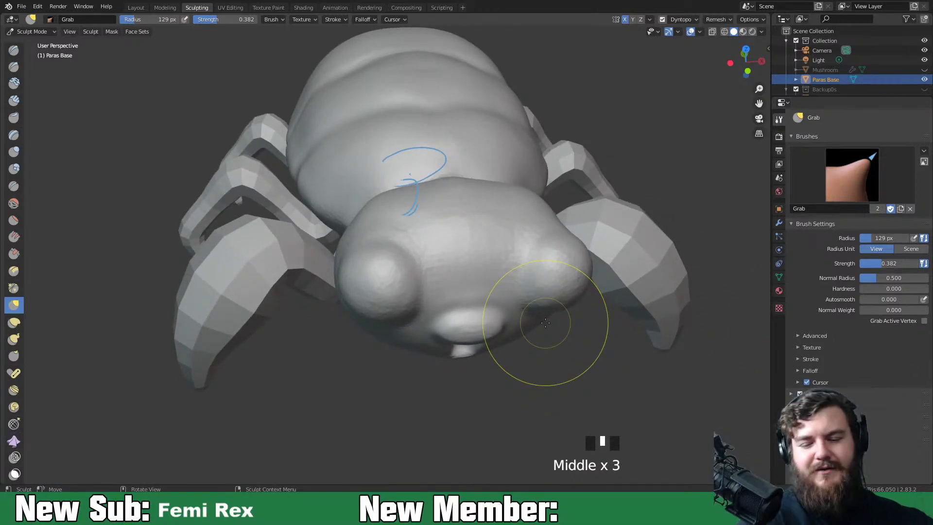
# Adjust the side of the nose and the lower face with short Grab strokes, smoothing briefly in between
pyautogui.scroll(3, 545, 386)
pyautogui.moveTo(546, 385)
pyautogui.keyDown('shift'); pyautogui.mouseDown(button='middle')
pyautogui.moveTo(582, 302)
pyautogui.moveTo(536, 348)
pyautogui.mouseUp(button='middle'); pyautogui.keyUp('shift')
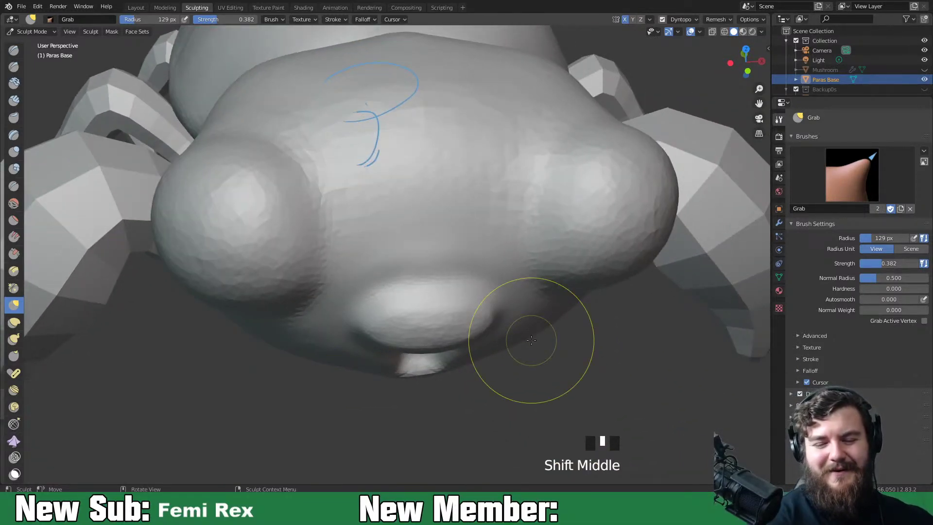
pyautogui.click(488, 324)
pyautogui.moveTo(487, 325); pyautogui.dragTo(483, 333)
pyautogui.moveTo(483, 333)
pyautogui.mouseDown(button='middle')
pyautogui.moveTo(502, 239)
pyautogui.moveTo(487, 212)
pyautogui.mouseUp(button='middle')
pyautogui.click(464, 165)
pyautogui.keyDown('shift'); pyautogui.click(450, 150); pyautogui.keyUp('shift')
pyautogui.moveTo(464, 165)
pyautogui.mouseDown()
pyautogui.moveTo(450, 150)
pyautogui.moveTo(469, 190)
pyautogui.mouseUp()
# Smooth the face beside the nose and nudge the side of the head into shape with Grab
pyautogui.moveTo(468, 191)
pyautogui.mouseDown(button='middle')
pyautogui.moveTo(487, 243)
pyautogui.moveTo(485, 288)
pyautogui.mouseUp(button='middle')
pyautogui.moveTo(485, 288)
pyautogui.keyDown('shift'); pyautogui.mouseDown()
pyautogui.moveTo(465, 281)
pyautogui.moveTo(530, 325)
pyautogui.mouseUp(); pyautogui.keyUp('shift')
pyautogui.moveTo(529, 326)
pyautogui.mouseDown(button='middle')
pyautogui.moveTo(518, 305)
pyautogui.moveTo(387, 322)
pyautogui.moveTo(308, 301)
pyautogui.mouseUp(button='middle')
pyautogui.moveTo(308, 301); pyautogui.dragTo(308, 263)
pyautogui.moveTo(310, 265); pyautogui.dragTo(315, 266)
pyautogui.moveTo(424, 280)
pyautogui.mouseDown(button='middle')
pyautogui.moveTo(492, 283)
pyautogui.moveTo(490, 291)
pyautogui.mouseUp(button='middle')
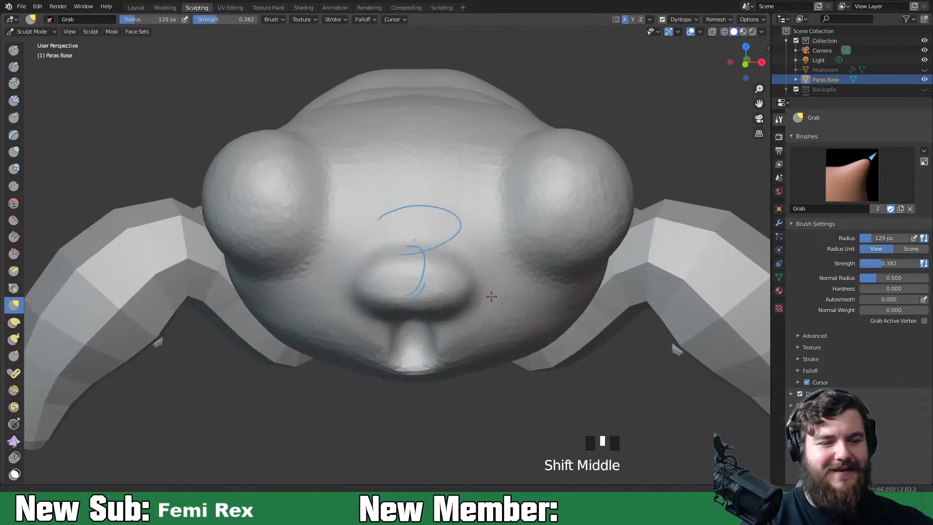
# Switch to the Blob brush with a 57 px radius
pyautogui.click(14, 169)
pyautogui.press('f')
pyautogui.click(437, 204)
# Erase the blue annotation scribble over the forehead
pyautogui.keyDown('shift'); pyautogui.moveTo(510, 244); pyautogui.dragTo(506, 269, button='middle'); pyautogui.keyUp('shift')
pyautogui.moveTo(506, 311)
pyautogui.mouseDown(button='middle')
pyautogui.moveTo(516, 304)
pyautogui.moveTo(515, 315)
pyautogui.mouseUp(button='middle')
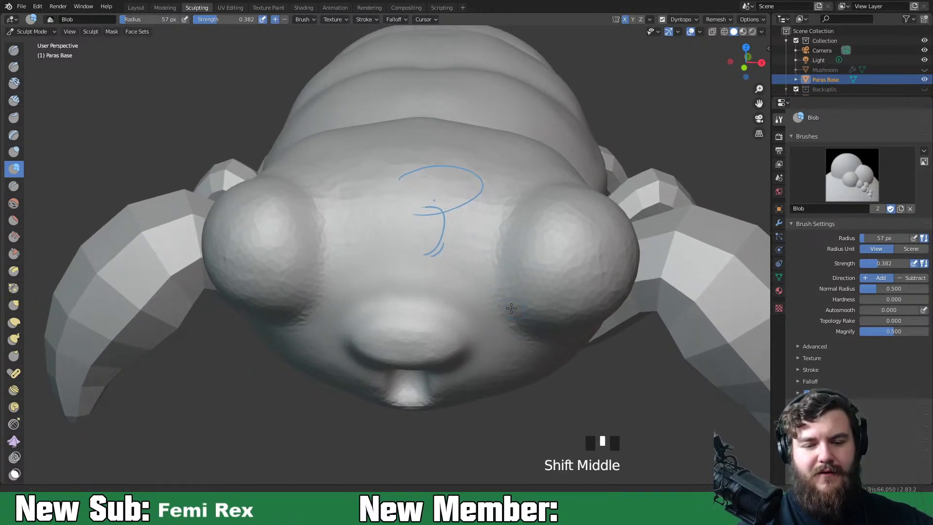
pyautogui.moveTo(469, 287)
pyautogui.mouseDown(button='right')
pyautogui.moveTo(414, 253)
pyautogui.moveTo(450, 262)
pyautogui.moveTo(465, 168)
pyautogui.mouseUp(button='right')
pyautogui.press('d')
pyautogui.press('d')
pyautogui.press('d')
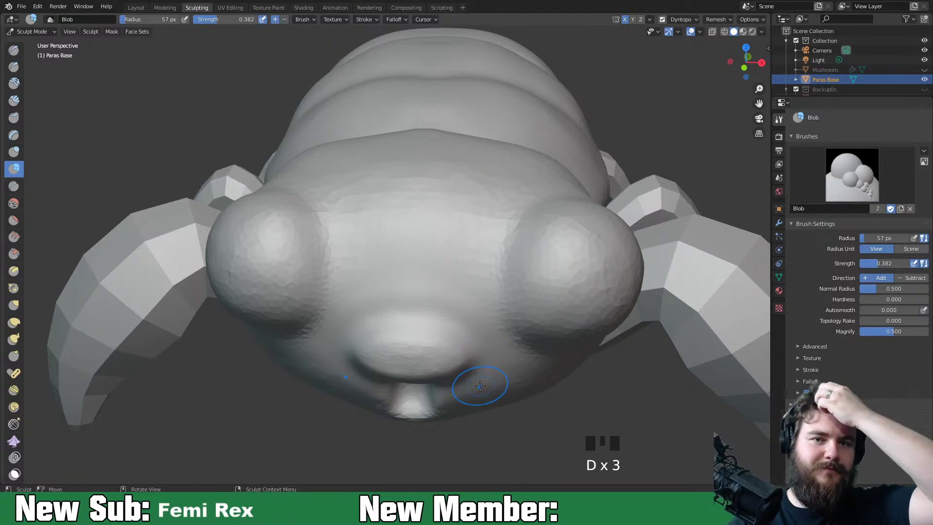
# Try a mirrored pair of Blob bumps on the forehead at a 49 px radius, undo it, and refresh the mesh through Edit Mode
pyautogui.press('f')
pyautogui.click(455, 227)
pyautogui.moveTo(454, 233)
pyautogui.mouseDown()
pyautogui.moveTo(477, 241)
pyautogui.moveTo(459, 233)
pyautogui.mouseUp()
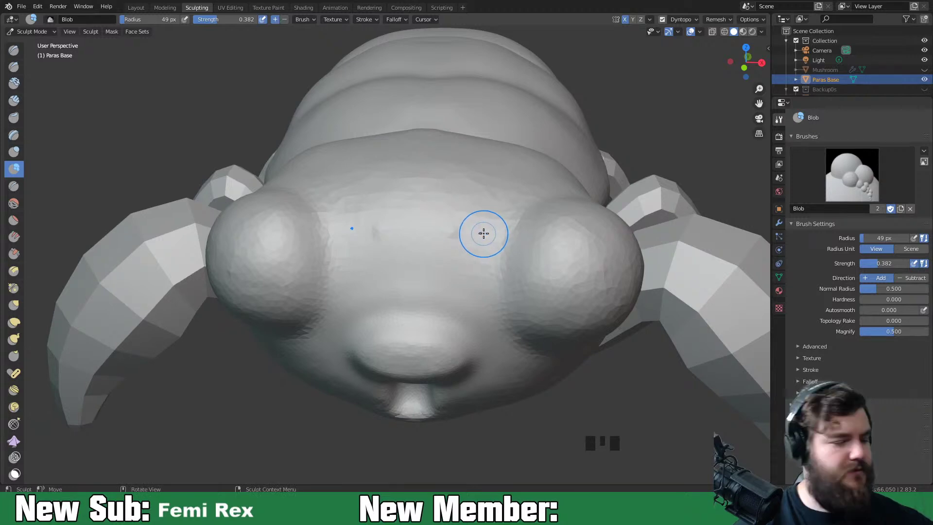
pyautogui.hotkey('ctrl', 'z')
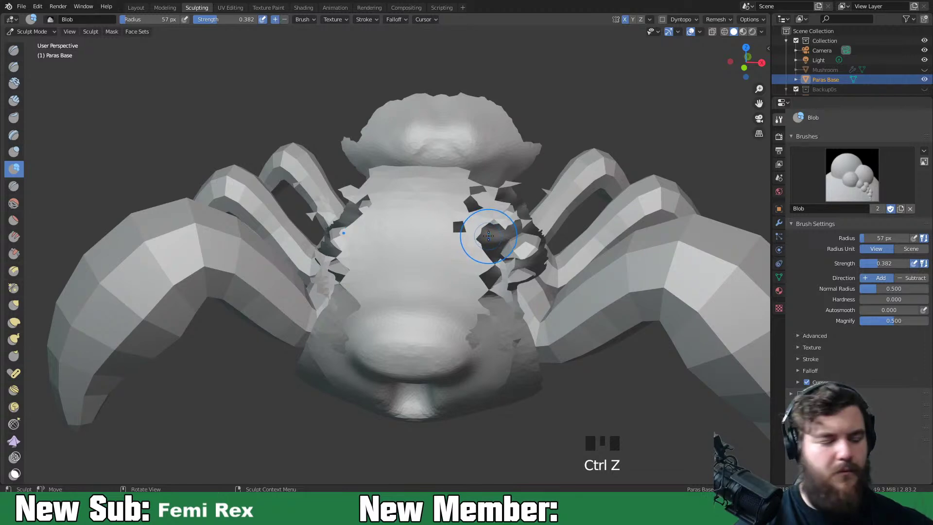
pyautogui.hotkey('ctrl', 'z')
pyautogui.press('Tab')
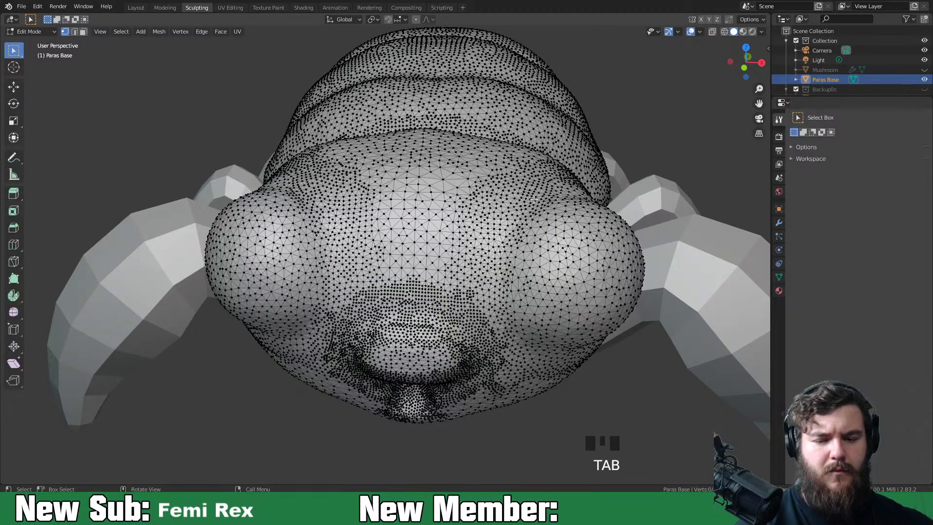
pyautogui.press('Tab')
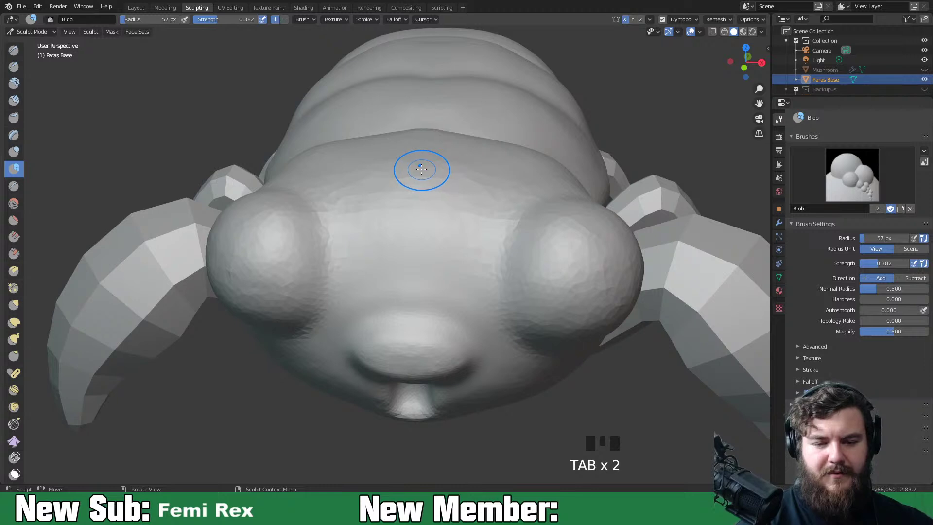
# Try raising the top of the forehead with Blob strokes at a 57 px radius, and undo them
pyautogui.moveTo(420, 166); pyautogui.dragTo(419, 165)
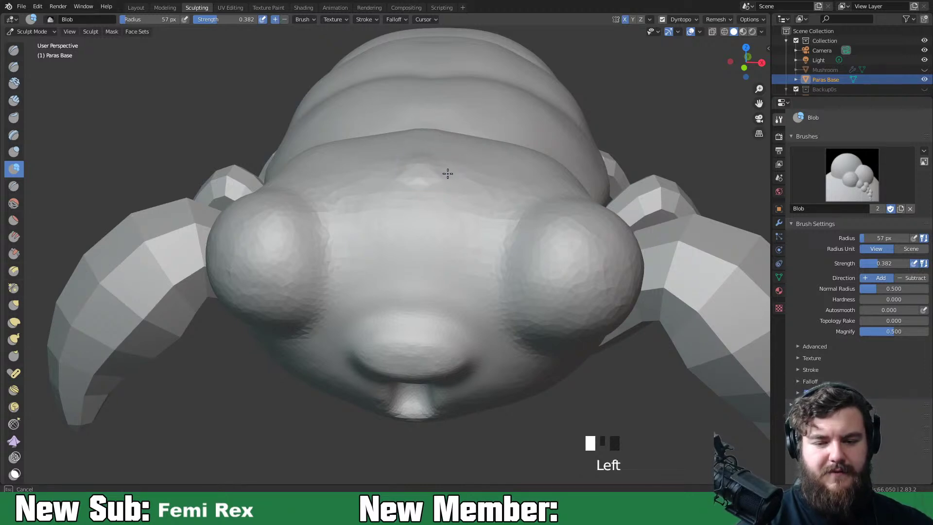
pyautogui.moveTo(461, 178); pyautogui.dragTo(467, 183)
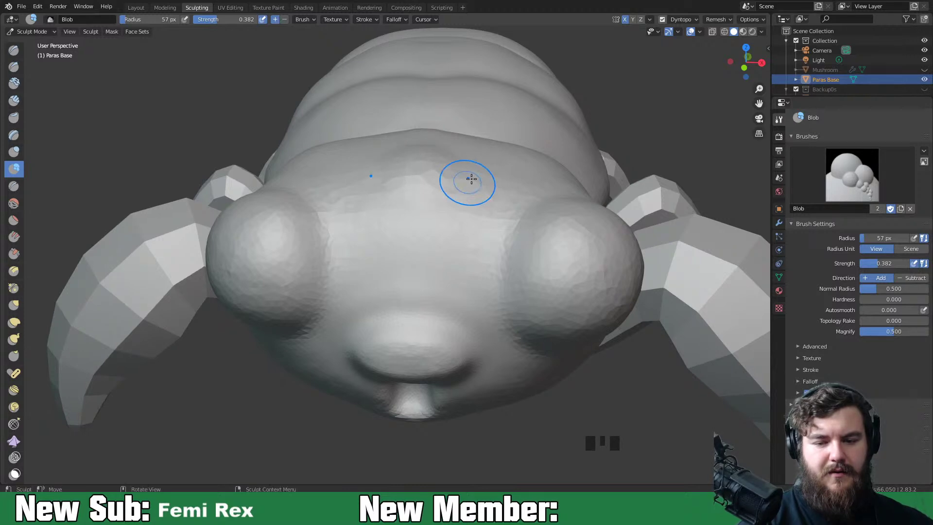
pyautogui.hotkey('ctrl', 'z')
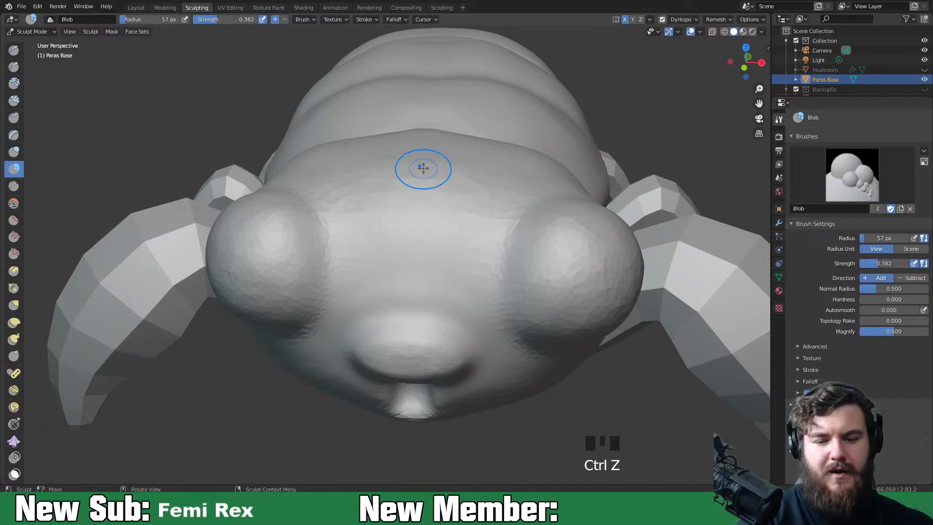
# Set the Blob brush radius to 39 px and its stroke method to Drag Dot
pyautogui.press('f')
pyautogui.click(424, 174)
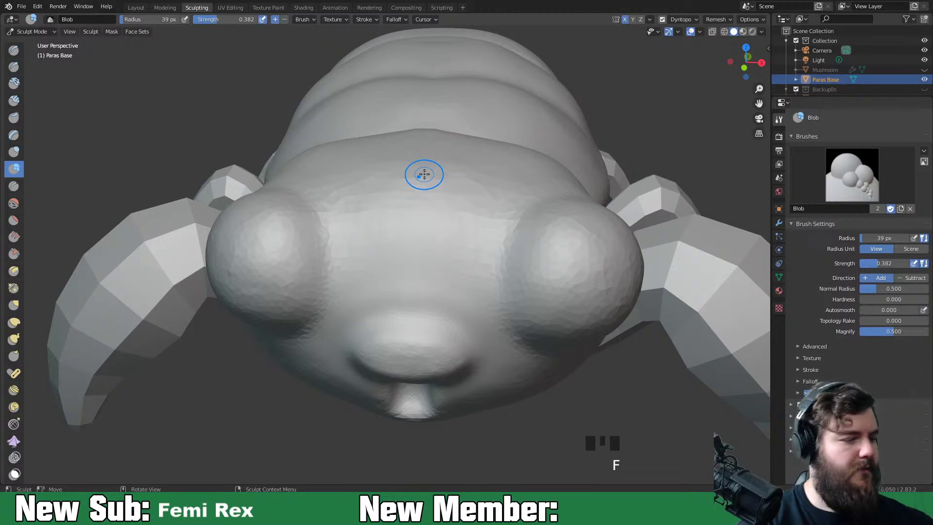
pyautogui.click(343, 19)
pyautogui.moveTo(357, 19)
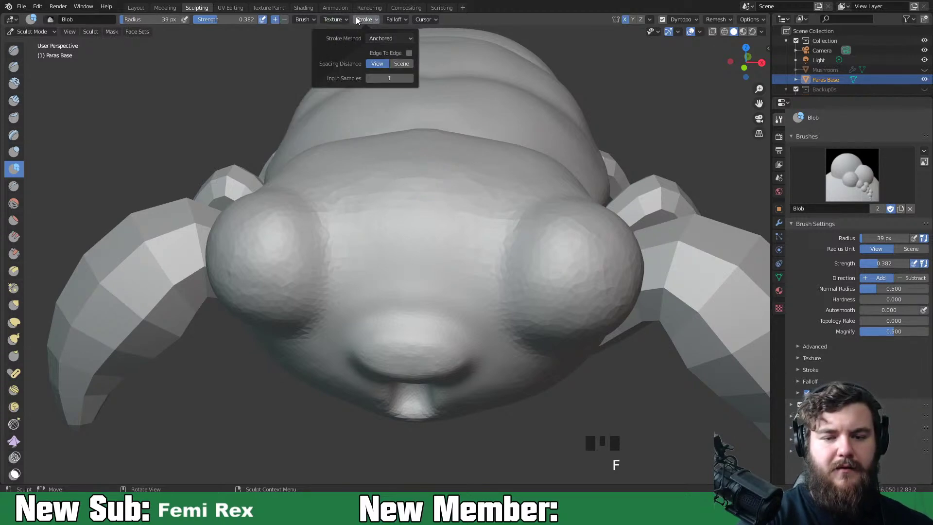
pyautogui.click(386, 38)
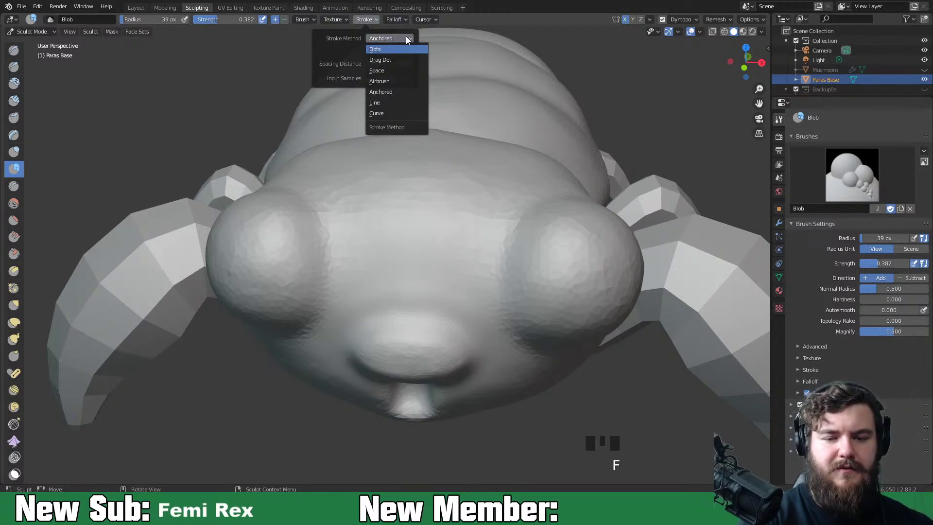
pyautogui.click(410, 49)
pyautogui.moveTo(441, 172); pyautogui.dragTo(445, 209, button='middle')
pyautogui.click(371, 21)
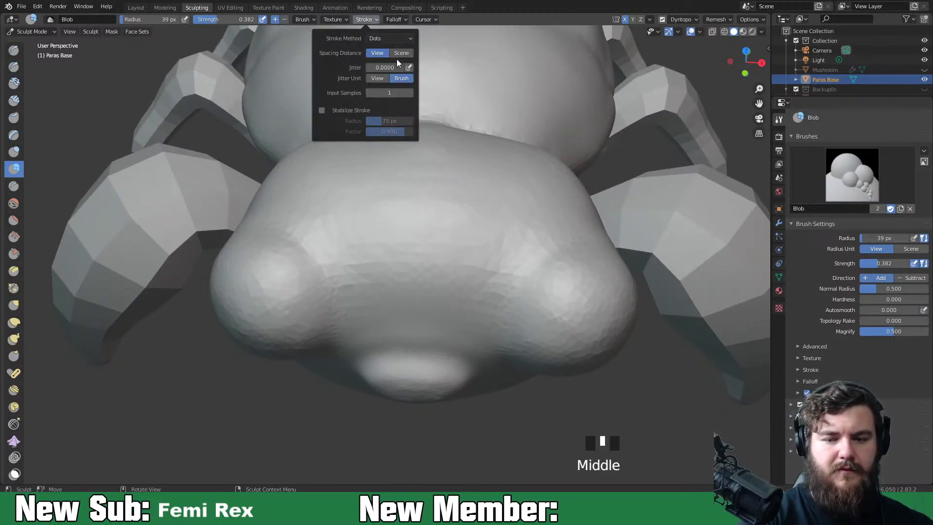
pyautogui.click(396, 41)
pyautogui.click(412, 59)
# Place shallow Blob bumps on the forehead: one pair between the eyes, a wider pair above, and one at the top centre
pyautogui.moveTo(496, 257); pyautogui.dragTo(462, 242, button='middle')
pyautogui.moveTo(462, 241)
pyautogui.mouseDown()
pyautogui.moveTo(472, 244)
pyautogui.moveTo(464, 264)
pyautogui.mouseUp()
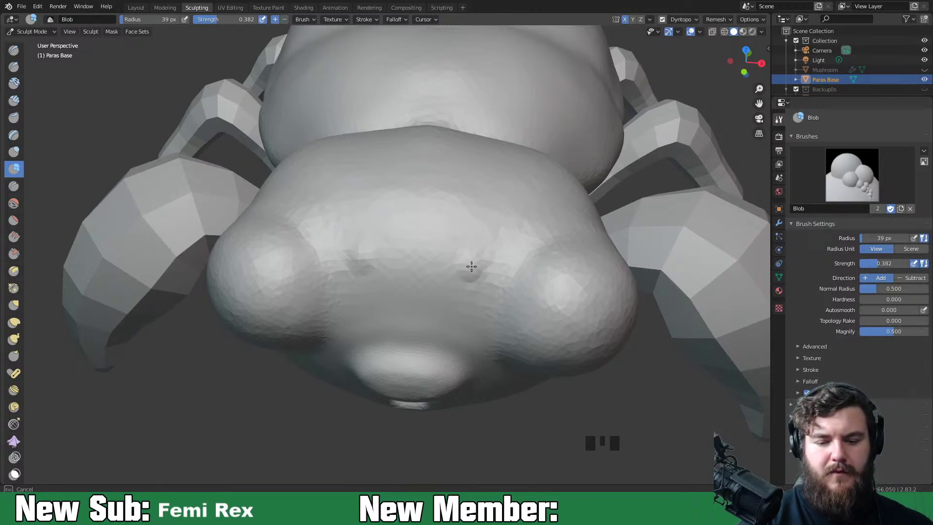
pyautogui.moveTo(494, 225); pyautogui.dragTo(504, 206)
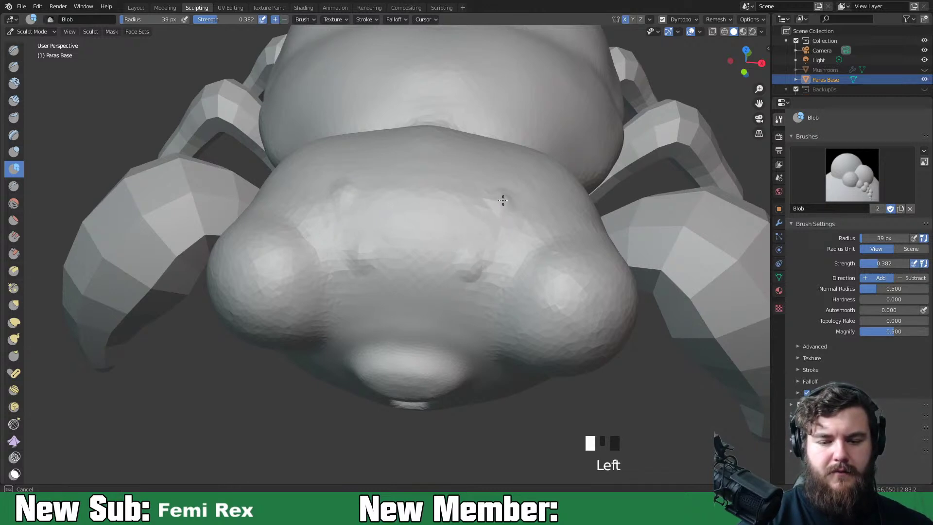
pyautogui.moveTo(462, 173); pyautogui.dragTo(462, 167)
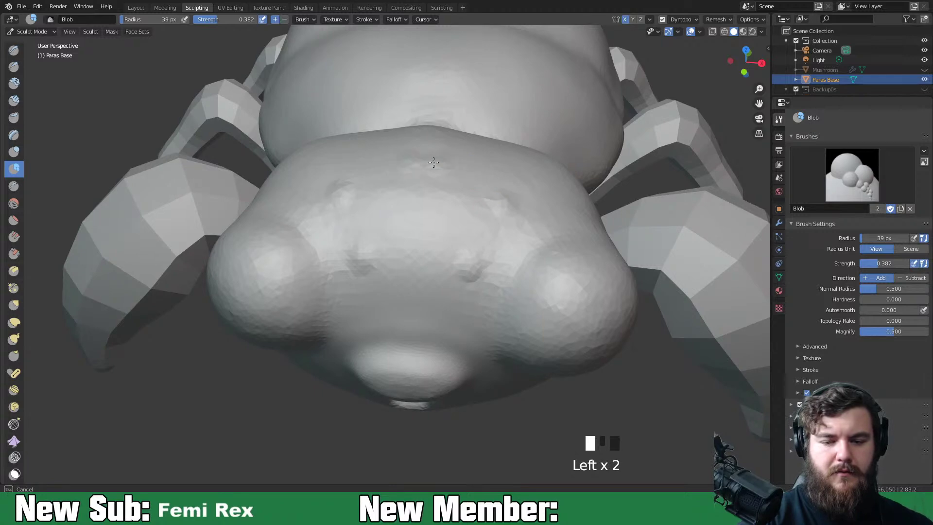
# Build up the lower and upper pairs of forehead bumps with more Blob dabs
pyautogui.moveTo(559, 221)
pyautogui.mouseDown(button='middle')
pyautogui.moveTo(514, 219)
pyautogui.moveTo(569, 217)
pyautogui.moveTo(544, 223)
pyautogui.mouseUp(button='middle')
pyautogui.moveTo(476, 242); pyautogui.dragTo(477, 242)
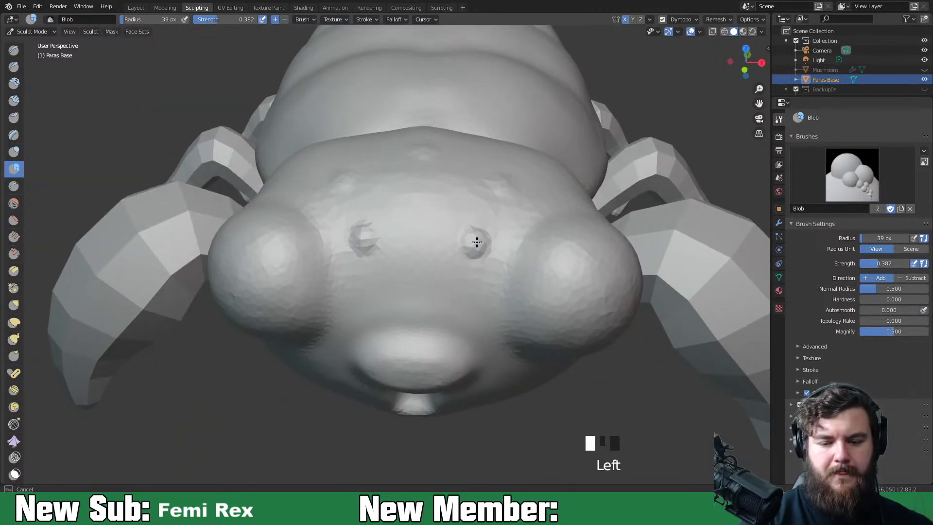
pyautogui.click(504, 181)
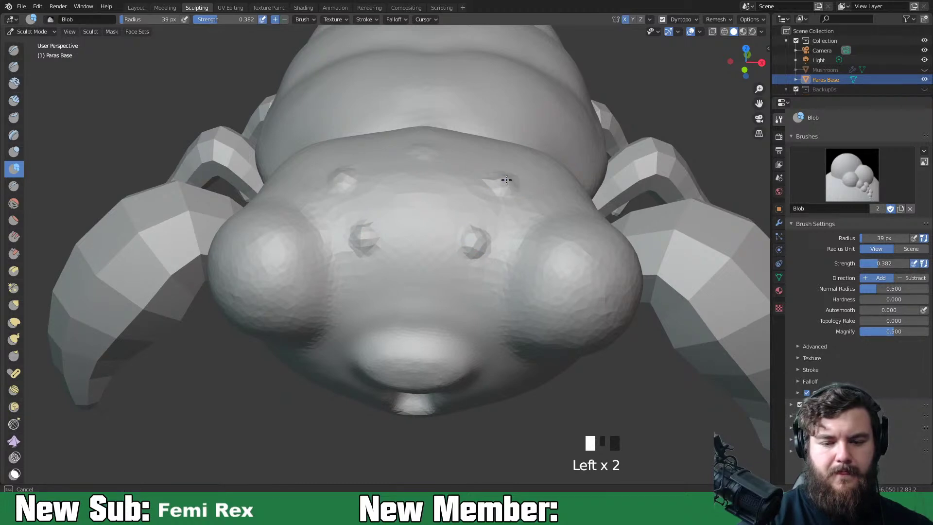
pyautogui.click(500, 185)
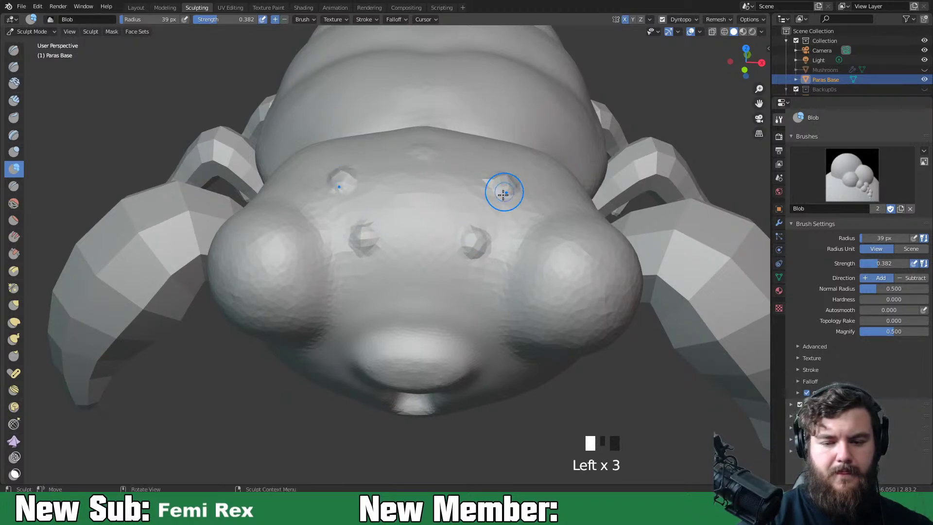
pyautogui.click(479, 242)
# Build up the single bump at the top centre of the forehead with repeated Blob dabs
pyautogui.moveTo(478, 243)
pyautogui.mouseDown(button='middle')
pyautogui.moveTo(498, 213)
pyautogui.moveTo(485, 221)
pyautogui.mouseUp(button='middle')
pyautogui.click(426, 163)
pyautogui.click(426, 164)
pyautogui.click(427, 160)
# Round out the upper pair of forehead bumps with the Inflate brush and smooth them
pyautogui.moveTo(426, 160)
pyautogui.mouseDown(button='middle')
pyautogui.moveTo(563, 214)
pyautogui.moveTo(624, 211)
pyautogui.moveTo(604, 214)
pyautogui.mouseUp(button='middle')
pyautogui.press('i')
pyautogui.moveTo(499, 215)
pyautogui.mouseDown(button='middle')
pyautogui.moveTo(506, 243)
pyautogui.moveTo(483, 250)
pyautogui.moveTo(524, 237)
pyautogui.moveTo(508, 211)
pyautogui.moveTo(499, 243)
pyautogui.mouseUp(button='middle')
pyautogui.click(506, 243)
pyautogui.click(494, 250)
pyautogui.keyDown('shift'); pyautogui.click(497, 244); pyautogui.keyUp('shift')
pyautogui.click(508, 211)
pyautogui.click(494, 243)
pyautogui.keyDown('shift'); pyautogui.click(489, 237); pyautogui.keyUp('shift')
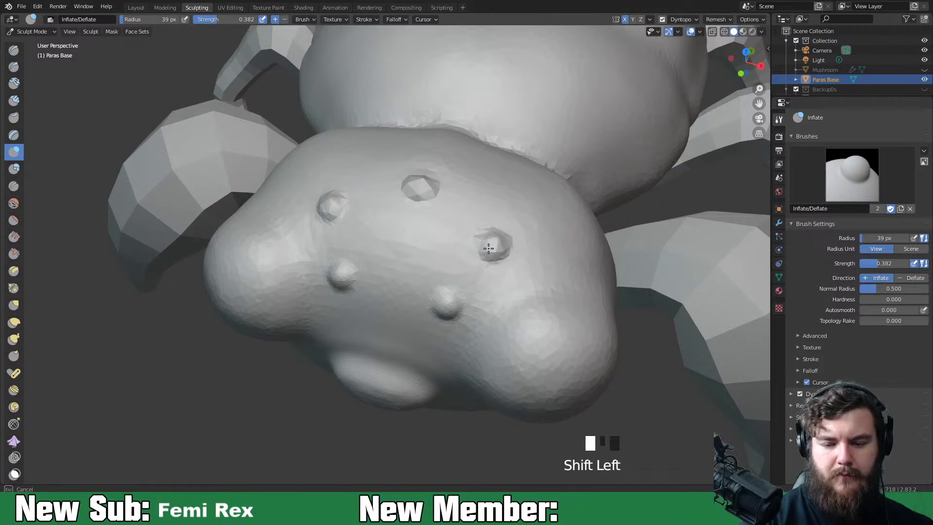
# Inflate the centre forehead bump and smooth its faceted surface into a rounded knob
pyautogui.moveTo(431, 192); pyautogui.dragTo(424, 207, button='middle')
pyautogui.click(424, 208)
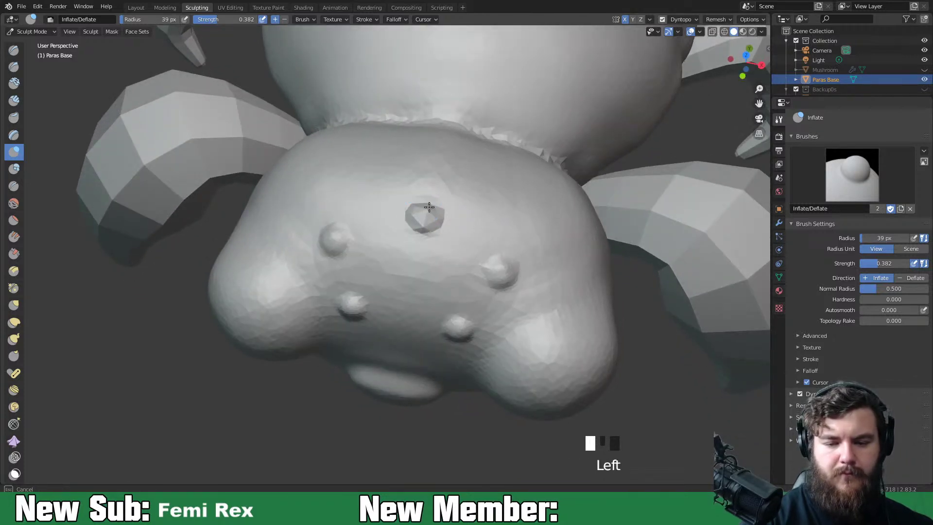
pyautogui.click(421, 217)
pyautogui.keyDown('shift'); pyautogui.click(422, 217); pyautogui.keyUp('shift')
pyautogui.keyDown('shift'); pyautogui.click(423, 218); pyautogui.keyUp('shift')
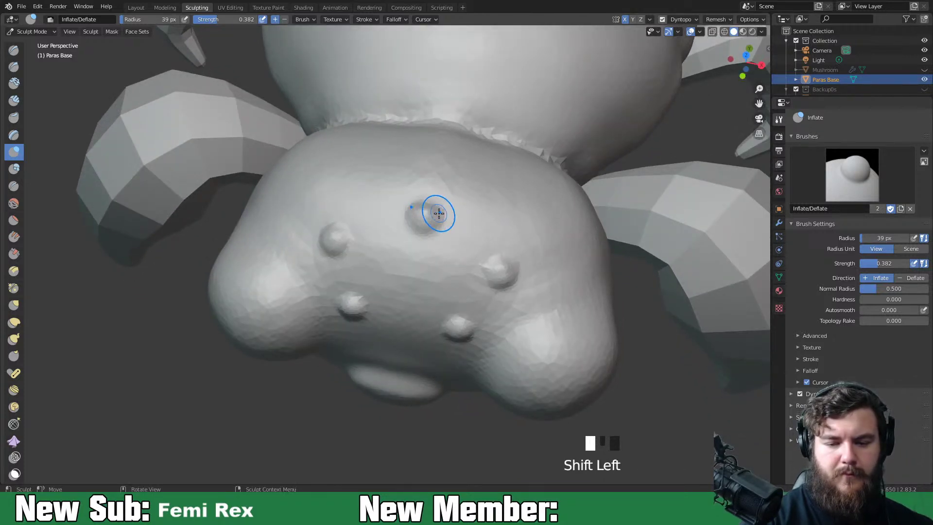
pyautogui.click(423, 218)
pyautogui.keyDown('shift'); pyautogui.click(433, 209); pyautogui.keyUp('shift')
pyautogui.moveTo(433, 209); pyautogui.dragTo(598, 291, button='middle')
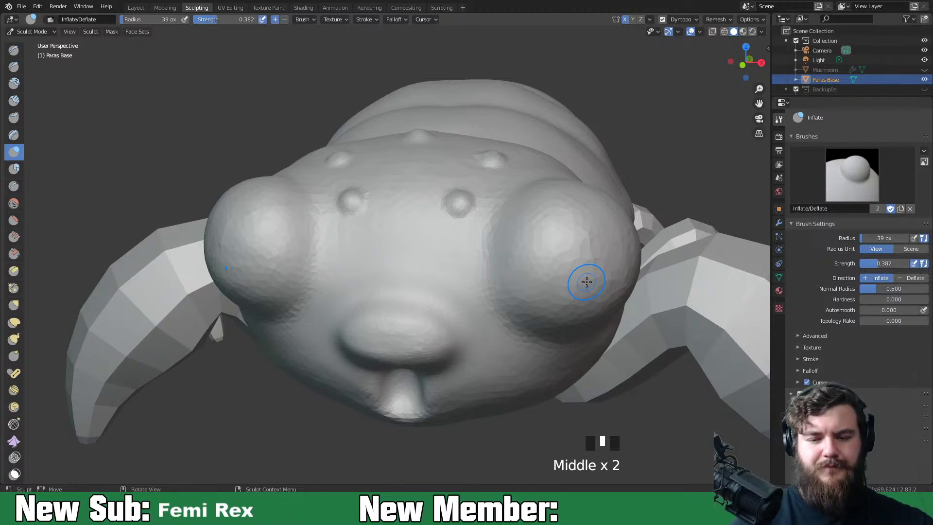
# Enlarge the centre bump and the upper pair of forehead bumps with further Inflate dabs
pyautogui.moveTo(471, 254)
pyautogui.mouseDown(button='middle')
pyautogui.moveTo(529, 296)
pyautogui.moveTo(410, 323)
pyautogui.mouseUp(button='middle')
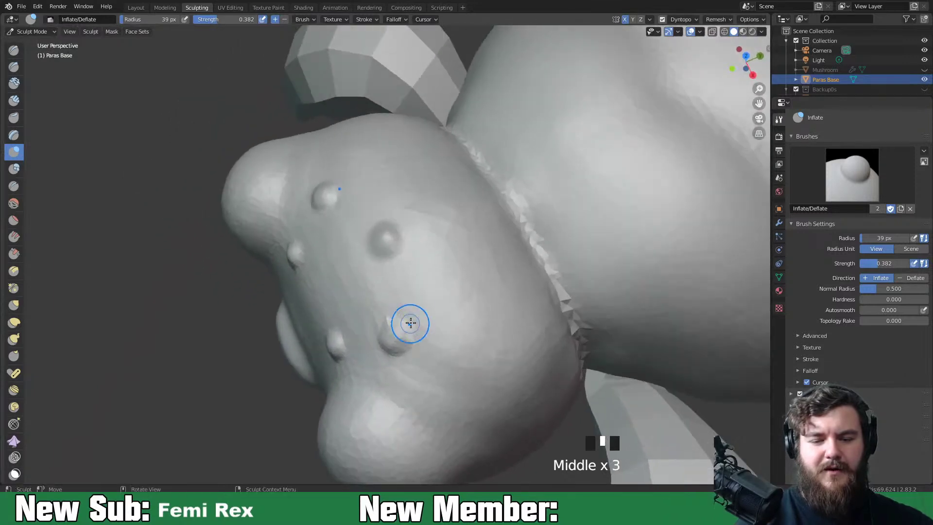
pyautogui.click(378, 243)
pyautogui.click(377, 244)
pyautogui.click(375, 244)
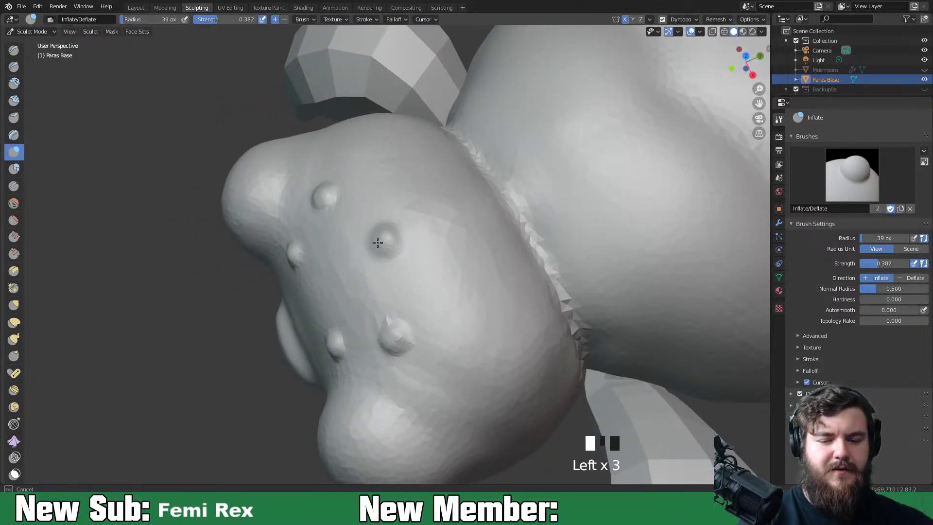
pyautogui.moveTo(398, 244)
pyautogui.mouseDown(button='middle')
pyautogui.moveTo(460, 287)
pyautogui.moveTo(516, 264)
pyautogui.moveTo(513, 278)
pyautogui.mouseUp(button='middle')
pyautogui.click(491, 260)
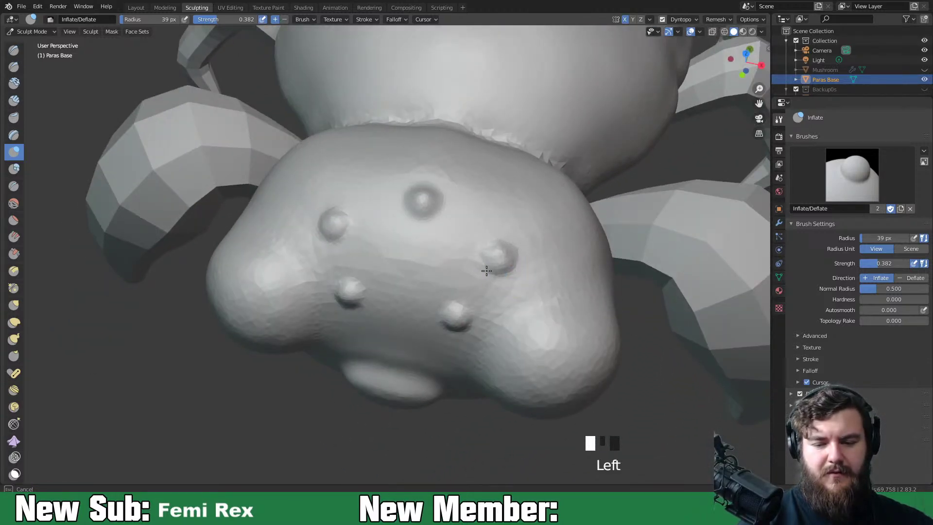
pyautogui.moveTo(506, 265)
pyautogui.mouseDown()
pyautogui.moveTo(506, 250)
pyautogui.moveTo(490, 246)
pyautogui.moveTo(510, 263)
pyautogui.mouseUp()
pyautogui.click(511, 264)
# Smooth the forehead bumps and blend them into the surrounding head surface
pyautogui.moveTo(494, 254)
pyautogui.mouseDown(button='middle')
pyautogui.moveTo(541, 267)
pyautogui.moveTo(566, 236)
pyautogui.moveTo(560, 212)
pyautogui.moveTo(521, 254)
pyautogui.mouseUp(button='middle')
pyautogui.keyDown('shift'); pyautogui.moveTo(449, 202); pyautogui.dragTo(427, 187); pyautogui.keyUp('shift')
pyautogui.moveTo(505, 209)
pyautogui.mouseDown(button='middle')
pyautogui.moveTo(552, 223)
pyautogui.moveTo(594, 174)
pyautogui.moveTo(544, 194)
pyautogui.moveTo(500, 173)
pyautogui.mouseUp(button='middle')
pyautogui.keyDown('shift'); pyautogui.moveTo(500, 173); pyautogui.dragTo(546, 218); pyautogui.keyUp('shift')
pyautogui.moveTo(546, 218)
pyautogui.mouseDown(button='middle')
pyautogui.moveTo(600, 200)
pyautogui.moveTo(524, 225)
pyautogui.mouseUp(button='middle')
pyautogui.moveTo(482, 237)
pyautogui.keyDown('shift'); pyautogui.mouseDown()
pyautogui.moveTo(465, 236)
pyautogui.moveTo(489, 241)
pyautogui.mouseUp(); pyautogui.keyUp('shift')
pyautogui.moveTo(551, 270)
pyautogui.mouseDown(button='middle')
pyautogui.moveTo(622, 236)
pyautogui.moveTo(553, 247)
pyautogui.moveTo(547, 235)
pyautogui.moveTo(557, 273)
pyautogui.mouseUp(button='middle')
# Carve a crease along the inner and lower edges of the eyes with the Crease brush at a 39 px radius
pyautogui.hotkey('shift', 'c')
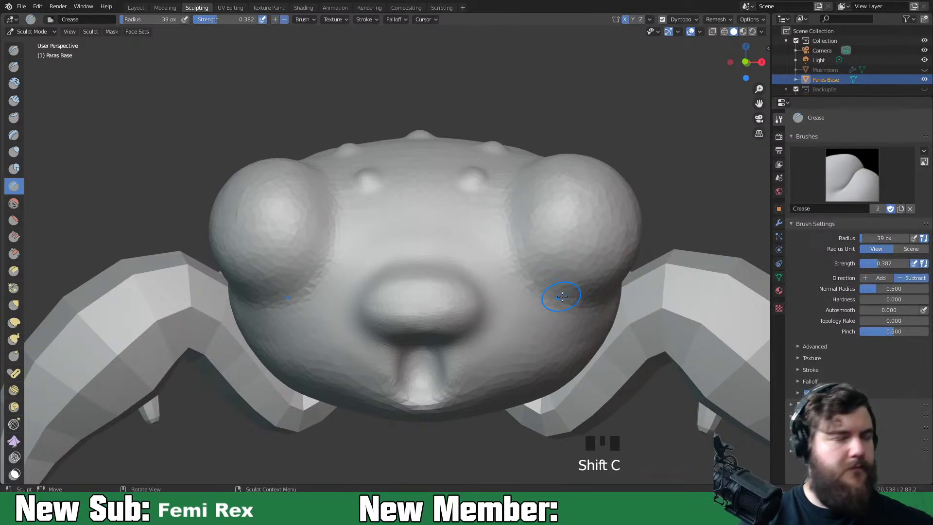
pyautogui.moveTo(516, 246); pyautogui.dragTo(514, 272)
pyautogui.moveTo(510, 224)
pyautogui.mouseDown()
pyautogui.moveTo(519, 275)
pyautogui.moveTo(590, 310)
pyautogui.mouseUp()
pyautogui.moveTo(523, 280); pyautogui.dragTo(589, 306)
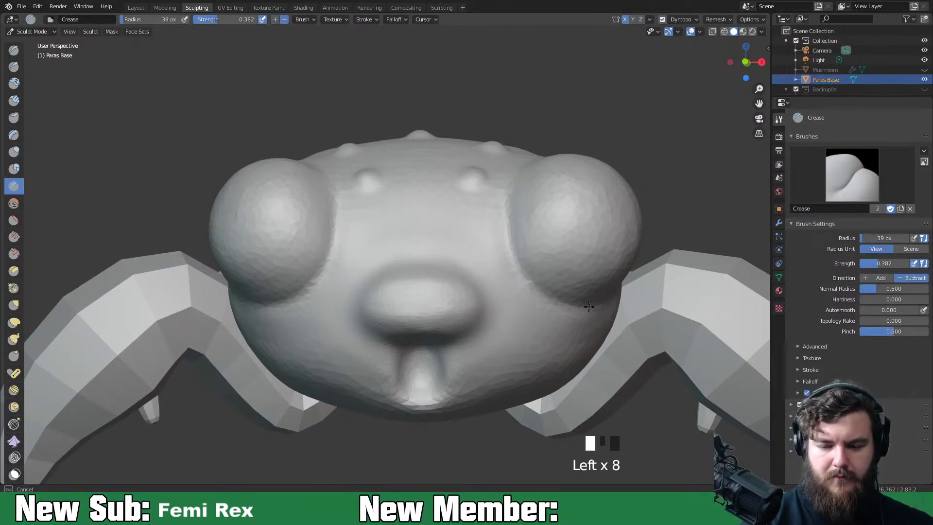
# Extend the Crease groove along the upper inner edge of the eyes
pyautogui.moveTo(524, 207); pyautogui.dragTo(535, 276, button='middle')
pyautogui.click(535, 277)
pyautogui.click(537, 258)
pyautogui.click(536, 258)
pyautogui.moveTo(581, 216); pyautogui.dragTo(544, 262)
# Carve the crease over the top rear of the eyes where they meet the head
pyautogui.moveTo(557, 284); pyautogui.dragTo(287, 282, button='middle')
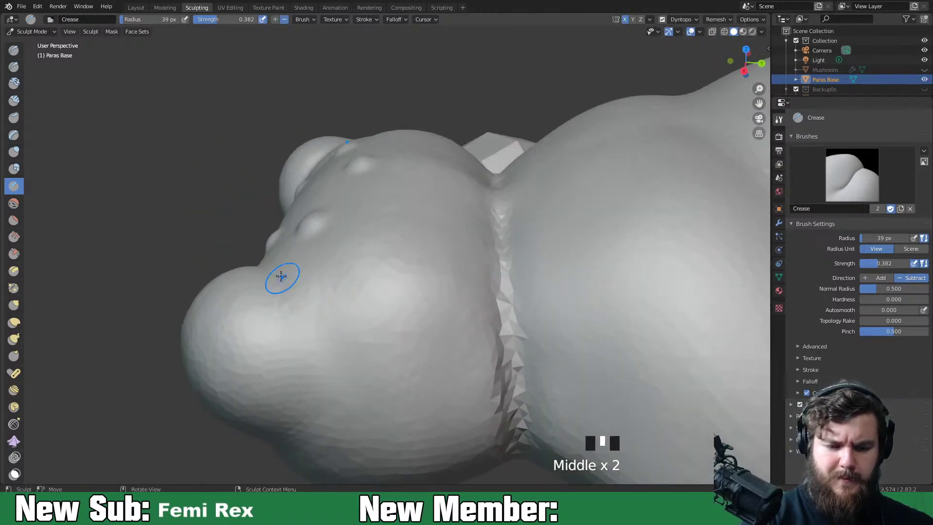
pyautogui.click(287, 315)
pyautogui.click(286, 313)
pyautogui.click(285, 313)
pyautogui.click(286, 313)
pyautogui.click(285, 313)
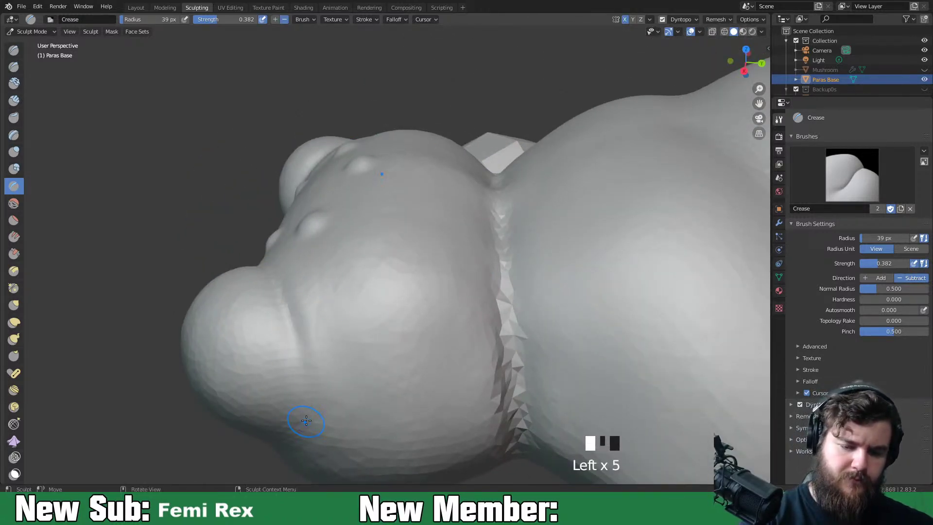
# Continue the crease down behind the eyes and along their lower rear edge
pyautogui.moveTo(286, 313); pyautogui.dragTo(360, 305, button='middle')
pyautogui.click(364, 252)
pyautogui.click(350, 306)
pyautogui.click(340, 321)
pyautogui.click(357, 280)
pyautogui.moveTo(352, 294); pyautogui.dragTo(537, 198, button='middle')
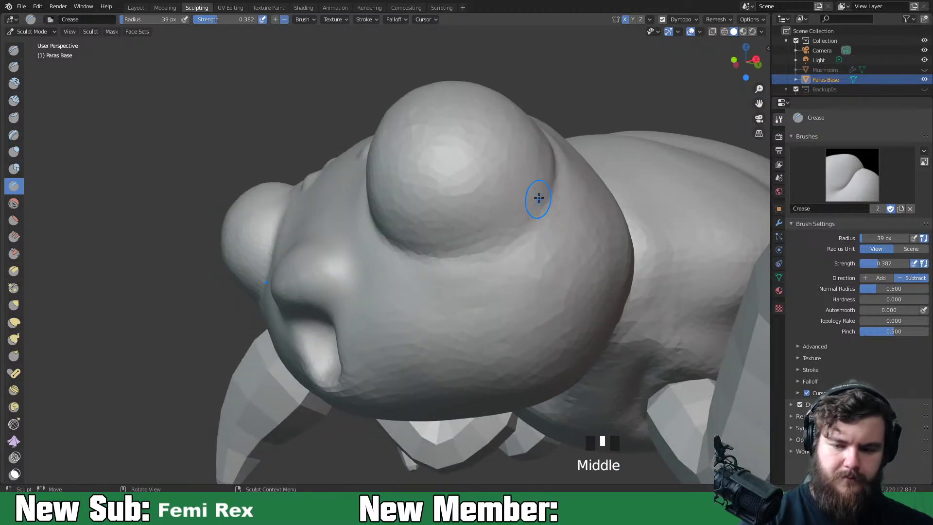
pyautogui.click(539, 199)
pyautogui.click(554, 190)
pyautogui.moveTo(554, 187); pyautogui.dragTo(631, 187, button='middle')
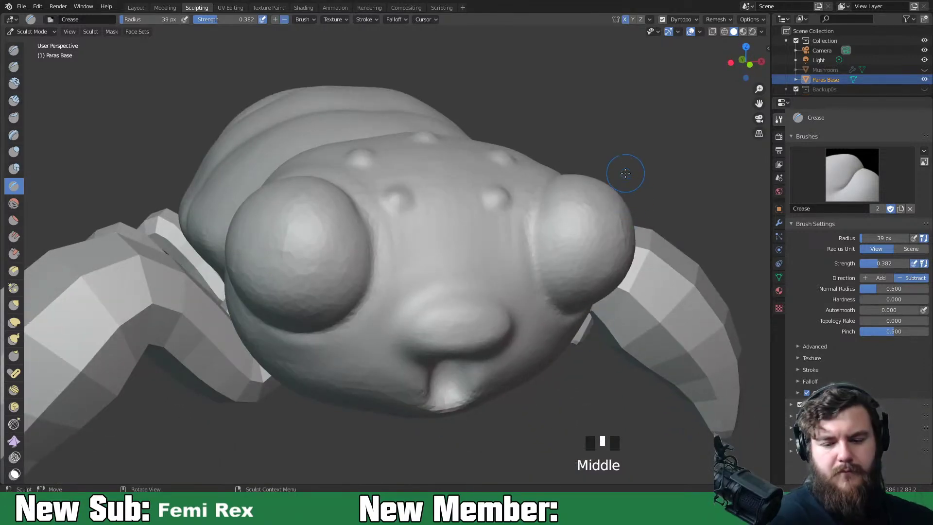
# Examine the creature's face and overall proportions from the front at a greater distance
pyautogui.scroll(-6, 577, 402)
pyautogui.moveTo(577, 402); pyautogui.dragTo(642, 327, button='middle')
pyautogui.scroll(4, 578, 361)
pyautogui.scroll(2, 583, 345)
pyautogui.scroll(2, 624, 373)
pyautogui.keyDown('shift'); pyautogui.moveTo(624, 372); pyautogui.dragTo(648, 275, button='middle'); pyautogui.keyUp('shift')
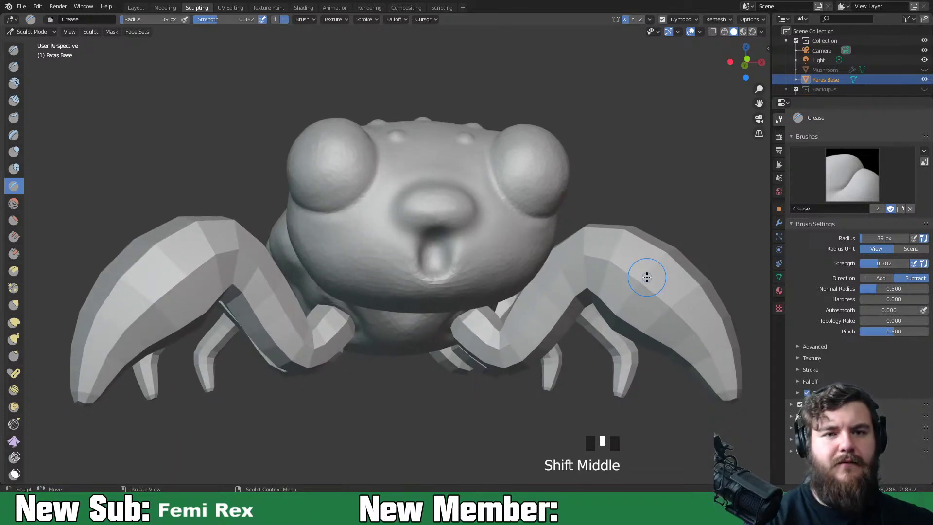
# Reshape the lower edge of the mouth and the jawline beside it with the Grab brush at a 106 px radius
pyautogui.press('g')
pyautogui.press('f')
pyautogui.moveTo(434, 294); pyautogui.dragTo(458, 295)
pyautogui.moveTo(461, 298); pyautogui.dragTo(464, 292)
pyautogui.moveTo(465, 294); pyautogui.dragTo(466, 292)
pyautogui.moveTo(467, 295); pyautogui.dragTo(476, 292)
pyautogui.moveTo(496, 294); pyautogui.dragTo(500, 291)
pyautogui.moveTo(507, 304)
pyautogui.mouseDown(button='middle')
pyautogui.moveTo(565, 316)
pyautogui.moveTo(450, 302)
pyautogui.moveTo(540, 311)
pyautogui.moveTo(520, 313)
pyautogui.mouseUp(button='middle')
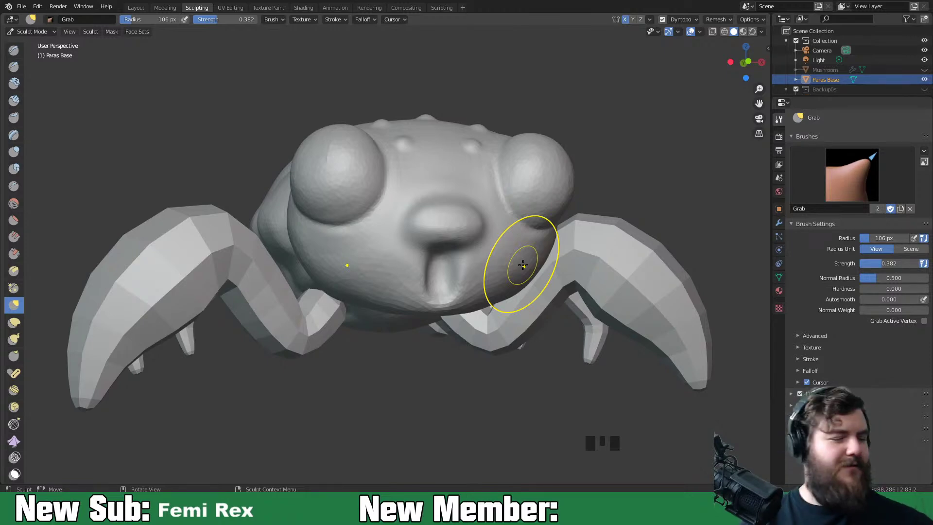
# Adjust the mouth area with the Grab brush and smooth the underside of the jaw
pyautogui.moveTo(525, 268)
pyautogui.mouseDown(button='middle')
pyautogui.moveTo(567, 267)
pyautogui.moveTo(501, 225)
pyautogui.moveTo(452, 261)
pyautogui.mouseUp(button='middle')
pyautogui.moveTo(452, 260)
pyautogui.mouseDown()
pyautogui.moveTo(432, 253)
pyautogui.moveTo(444, 246)
pyautogui.moveTo(433, 292)
pyautogui.moveTo(453, 265)
pyautogui.moveTo(487, 246)
pyautogui.moveTo(467, 228)
pyautogui.moveTo(425, 246)
pyautogui.mouseUp()
pyautogui.moveTo(492, 265); pyautogui.dragTo(419, 292, button='middle')
pyautogui.keyDown('shift'); pyautogui.moveTo(418, 292); pyautogui.dragTo(488, 253); pyautogui.keyUp('shift')
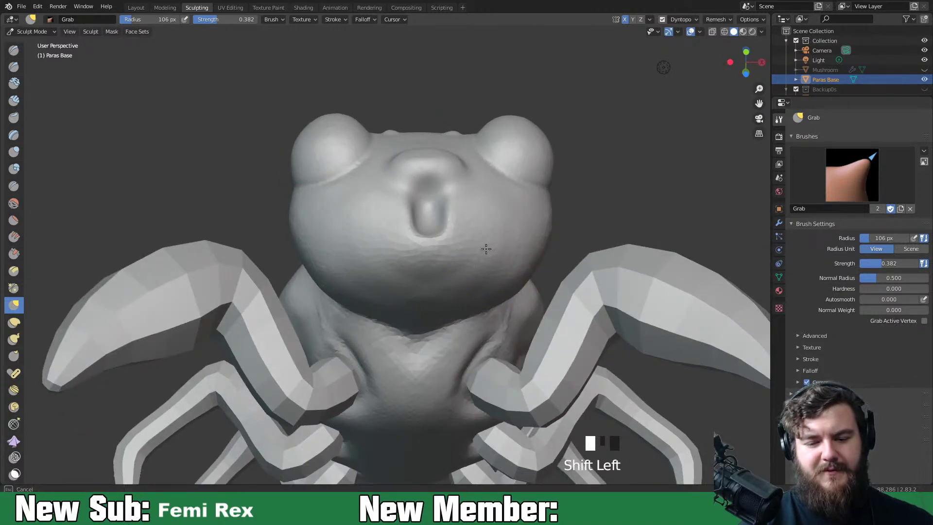
pyautogui.keyDown('shift'); pyautogui.moveTo(464, 290); pyautogui.dragTo(478, 284); pyautogui.keyUp('shift')
pyautogui.moveTo(479, 285)
pyautogui.mouseDown(button='middle')
pyautogui.moveTo(486, 286)
pyautogui.moveTo(398, 301)
pyautogui.moveTo(554, 337)
pyautogui.moveTo(486, 330)
pyautogui.moveTo(535, 315)
pyautogui.moveTo(583, 322)
pyautogui.mouseUp(button='middle')
pyautogui.moveTo(637, 287); pyautogui.dragTo(624, 396, button='middle')
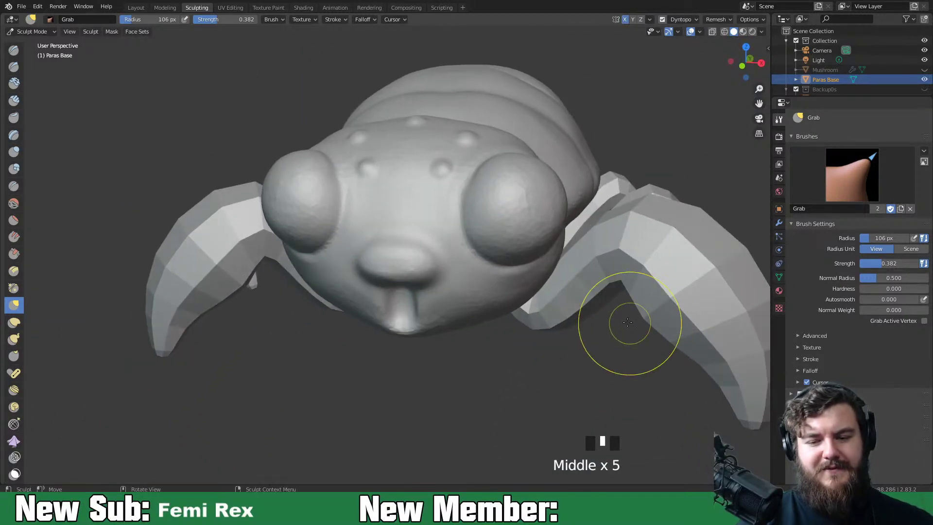
pyautogui.moveTo(562, 239); pyautogui.dragTo(570, 253, button='middle')
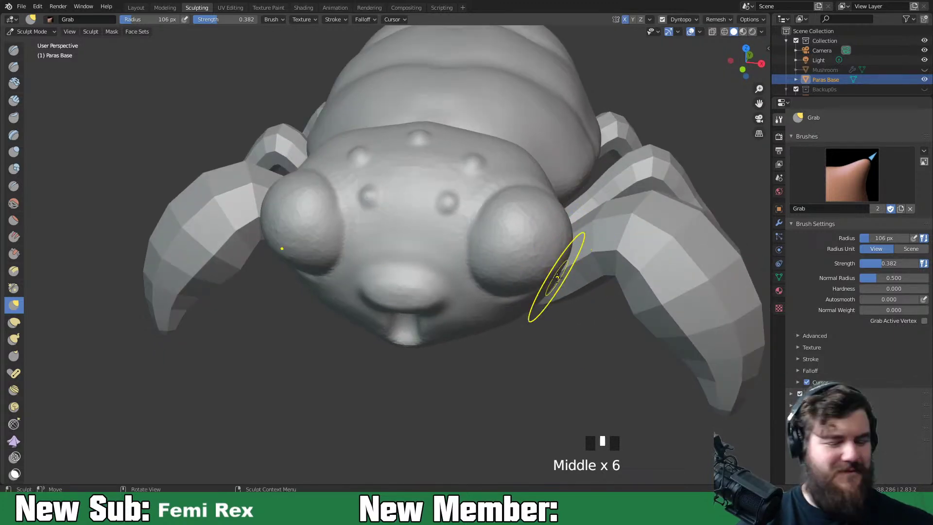
# Refine the shape of the bulging eyes and their rims with the Inflate/Deflate brush at a 71 px radius
pyautogui.press('i')
pyautogui.press('f')
pyautogui.click(518, 218)
pyautogui.moveTo(520, 214)
pyautogui.keyDown('ctrl'); pyautogui.mouseDown()
pyautogui.moveTo(500, 224)
pyautogui.moveTo(532, 196)
pyautogui.moveTo(502, 245)
pyautogui.moveTo(502, 269)
pyautogui.mouseUp(); pyautogui.keyUp('ctrl')
pyautogui.keyDown('ctrl'); pyautogui.moveTo(547, 206); pyautogui.dragTo(562, 226); pyautogui.keyUp('ctrl')
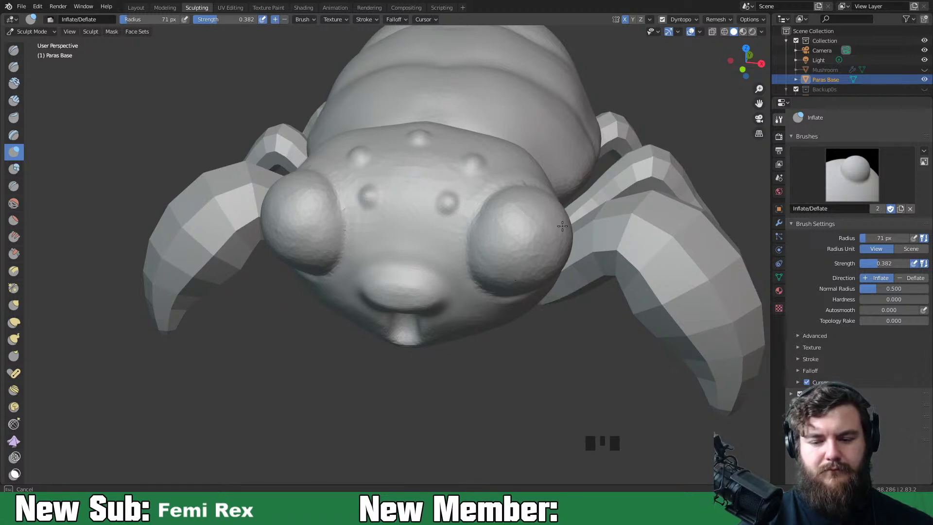
pyautogui.moveTo(552, 259); pyautogui.dragTo(510, 187, button='middle')
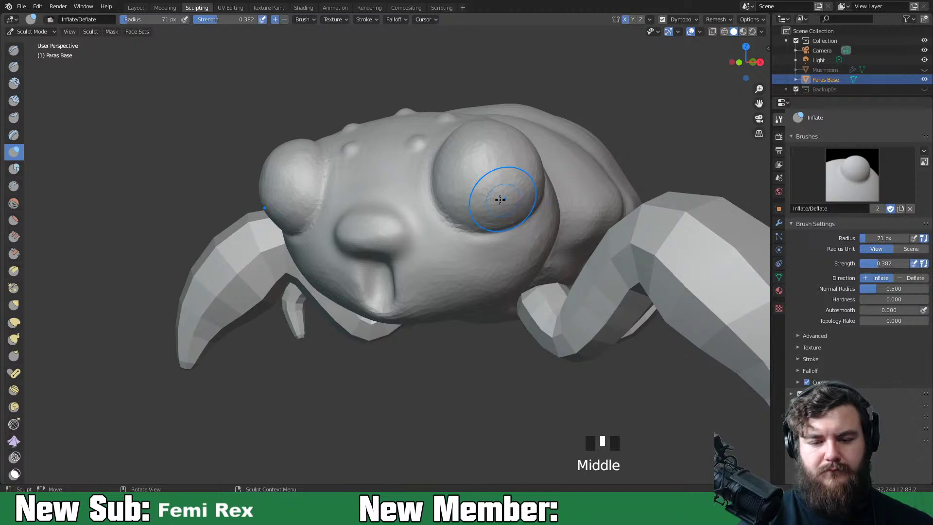
pyautogui.click(471, 197)
pyautogui.moveTo(476, 204)
pyautogui.mouseDown()
pyautogui.moveTo(511, 183)
pyautogui.moveTo(489, 129)
pyautogui.mouseUp()
pyautogui.keyDown('ctrl'); pyautogui.click(487, 194); pyautogui.keyUp('ctrl')
pyautogui.moveTo(489, 129); pyautogui.dragTo(374, 358, button='middle')
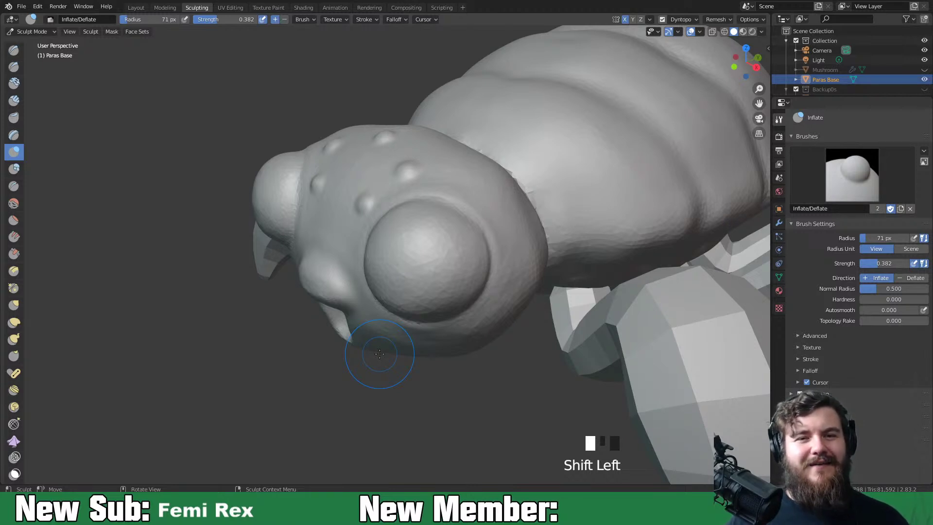
# Widen the mouth opening below the nose with the Grab brush
pyautogui.moveTo(440, 265); pyautogui.dragTo(447, 305, button='middle')
pyautogui.press('g')
pyautogui.moveTo(437, 279); pyautogui.dragTo(434, 306)
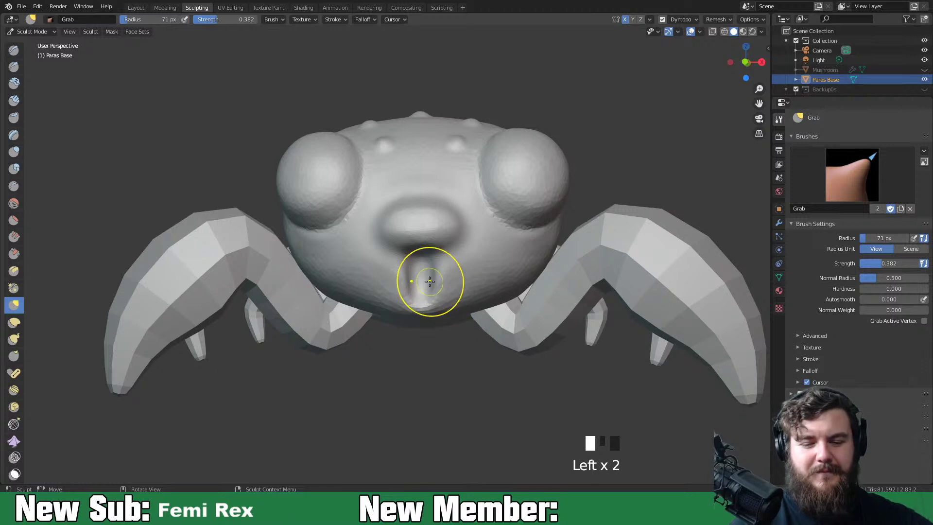
pyautogui.moveTo(429, 281)
pyautogui.mouseDown()
pyautogui.moveTo(444, 277)
pyautogui.moveTo(443, 285)
pyautogui.moveTo(443, 267)
pyautogui.moveTo(443, 296)
pyautogui.moveTo(432, 303)
pyautogui.moveTo(439, 307)
pyautogui.mouseUp()
pyautogui.moveTo(454, 313); pyautogui.dragTo(458, 298, button='middle')
# Inflate the rim around the mouth with a 66 px brush radius and smooth the surface around it
pyautogui.press('i')
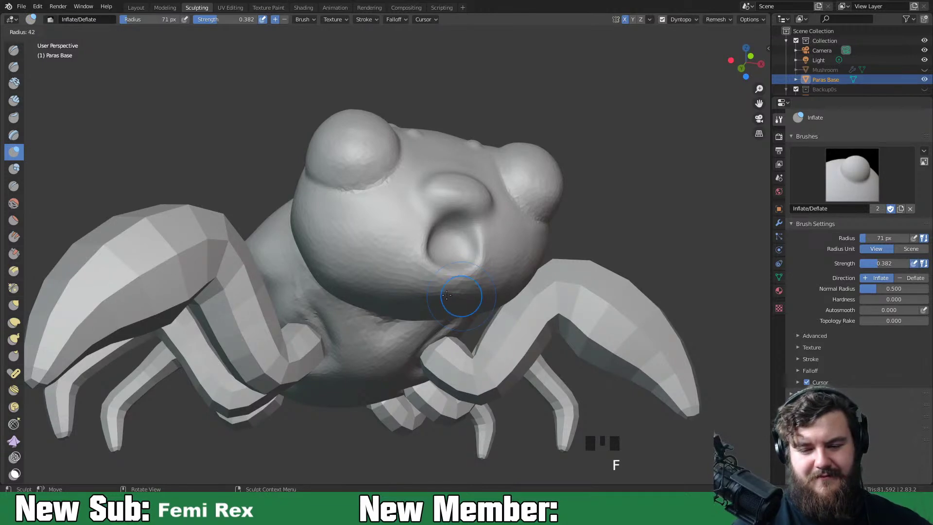
pyautogui.moveTo(447, 291); pyautogui.dragTo(433, 264, button='middle')
pyautogui.press('f')
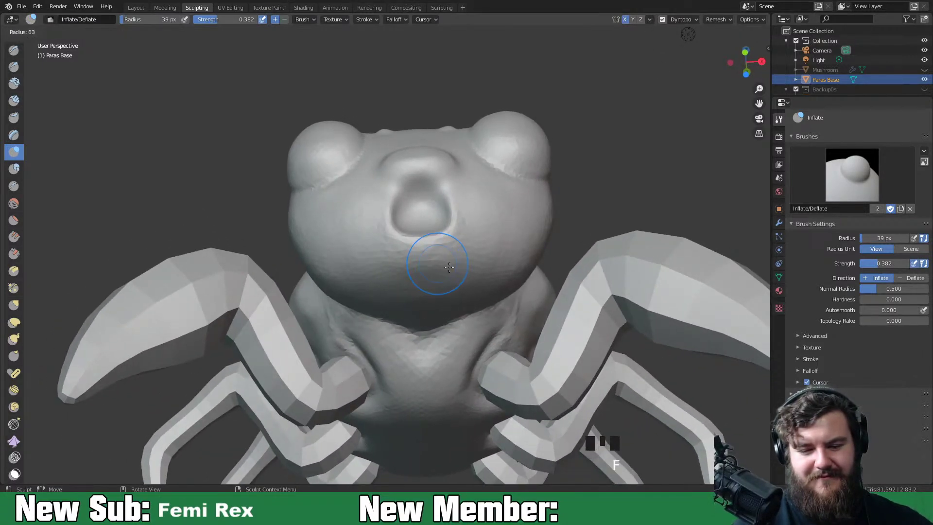
pyautogui.click(456, 249)
pyautogui.moveTo(455, 250)
pyautogui.mouseDown()
pyautogui.moveTo(458, 221)
pyautogui.moveTo(454, 237)
pyautogui.mouseUp()
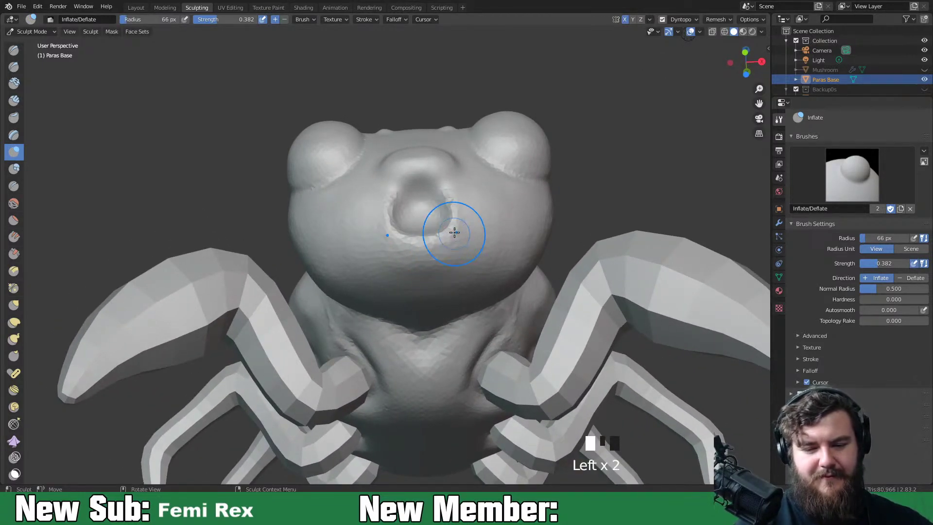
pyautogui.keyDown('shift'); pyautogui.moveTo(457, 205); pyautogui.dragTo(433, 266); pyautogui.keyUp('shift')
pyautogui.keyDown('shift'); pyautogui.moveTo(384, 229); pyautogui.dragTo(389, 235); pyautogui.keyUp('shift')
pyautogui.moveTo(389, 234)
pyautogui.mouseDown(button='middle')
pyautogui.moveTo(475, 339)
pyautogui.moveTo(333, 371)
pyautogui.mouseUp(button='middle')
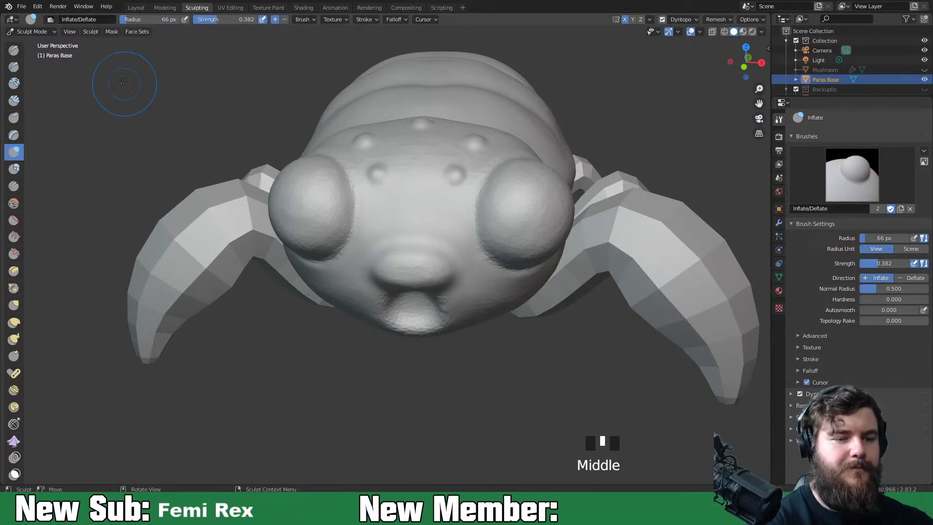
# Return to the Layout workspace and save the file
pyautogui.click(136, 7)
pyautogui.hotkey('ctrl', 's')
pyautogui.moveTo(480, 290); pyautogui.dragTo(450, 305, button='middle')
pyautogui.scroll(3, 427, 360)
pyautogui.moveTo(427, 360); pyautogui.dragTo(462, 358, button='middle')
pyautogui.scroll(2, 463, 345)
pyautogui.scroll(-1, 408, 343)
pyautogui.scroll(-2, 471, 343)
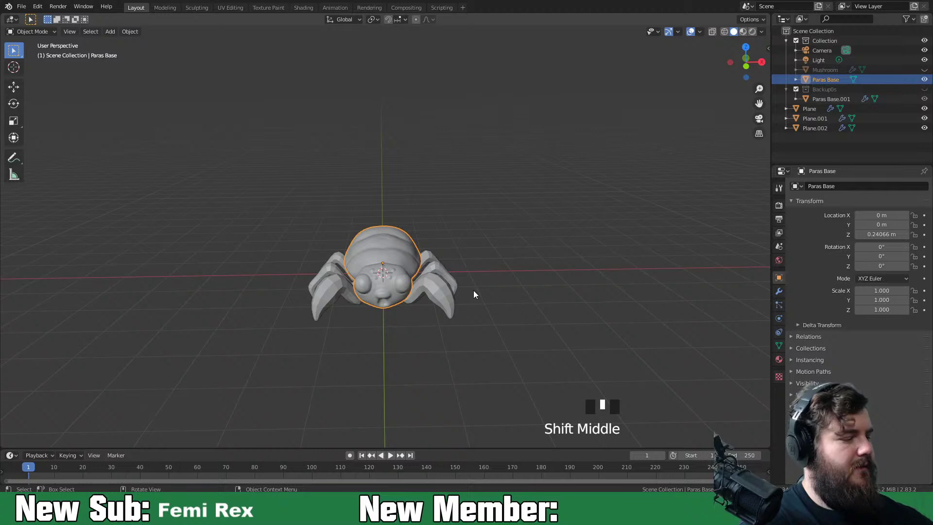
# Add a plane and move it about 2.96 m along X, beside the creature
pyautogui.hotkey('shift', 'a')
pyautogui.click(509, 291)
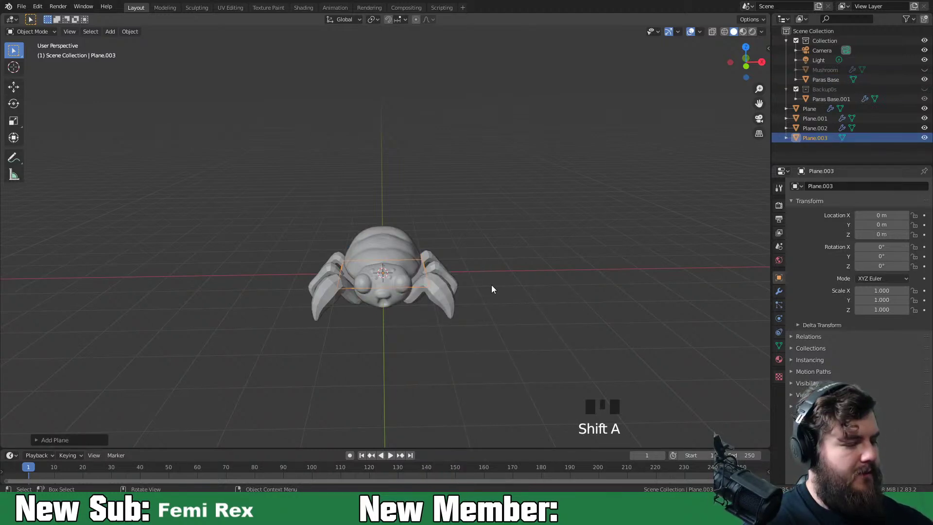
pyautogui.press('g')
pyautogui.click(618, 283)
pyautogui.keyDown('shift'); pyautogui.moveTo(618, 283); pyautogui.dragTo(557, 308, button='middle'); pyautogui.keyUp('shift')
# Merge all of the new plane's vertices at their center in Edit Mode
pyautogui.press('Tab')
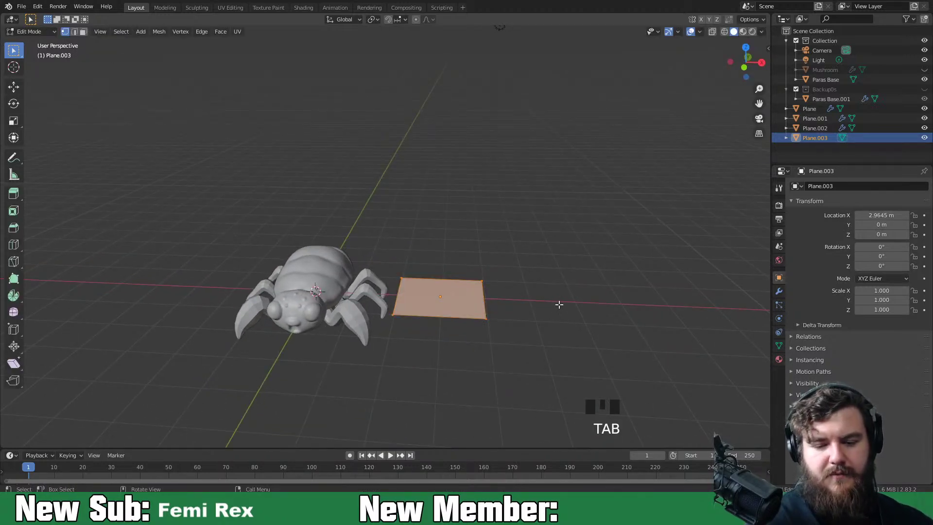
pyautogui.press('m')
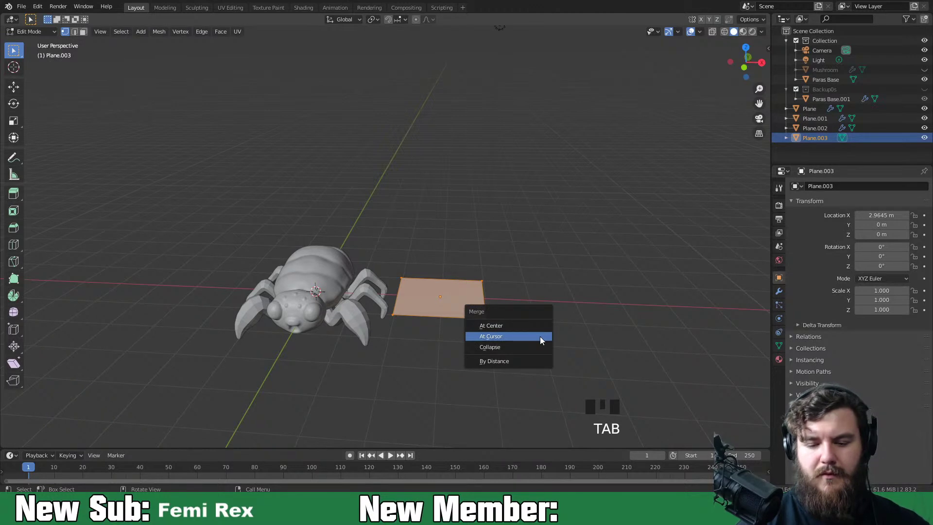
pyautogui.click(537, 324)
# Add a Skin modifier and a Subdivision Surface modifier to the single-vertex object
pyautogui.click(779, 189)
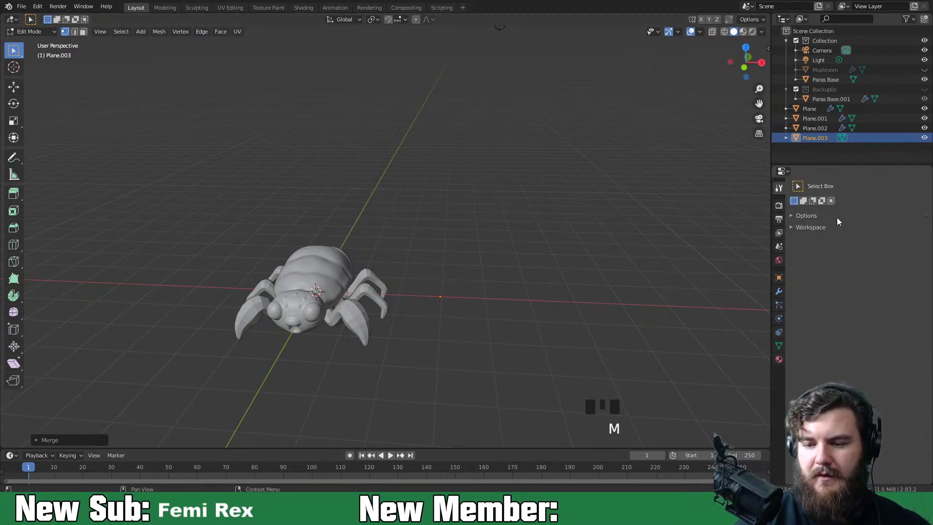
pyautogui.click(779, 291)
pyautogui.click(821, 187)
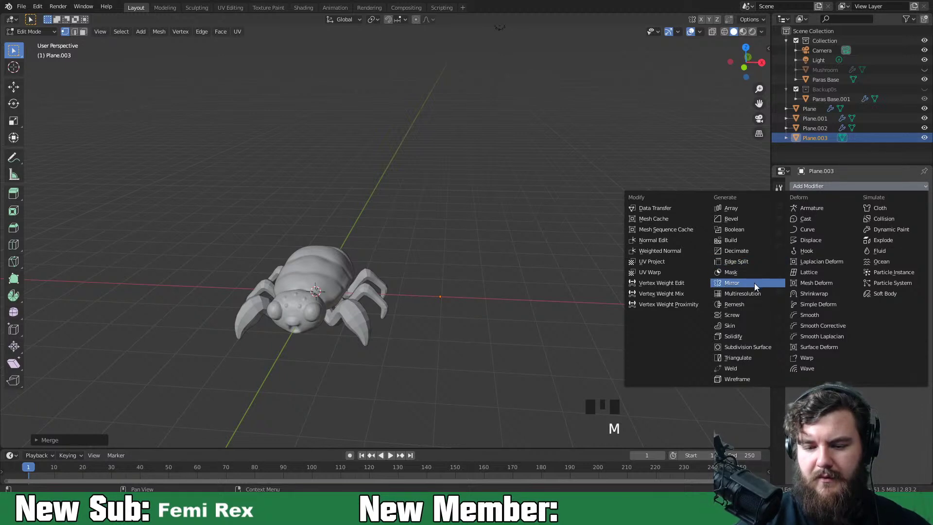
pyautogui.click(750, 327)
pyautogui.click(837, 186)
pyautogui.click(769, 348)
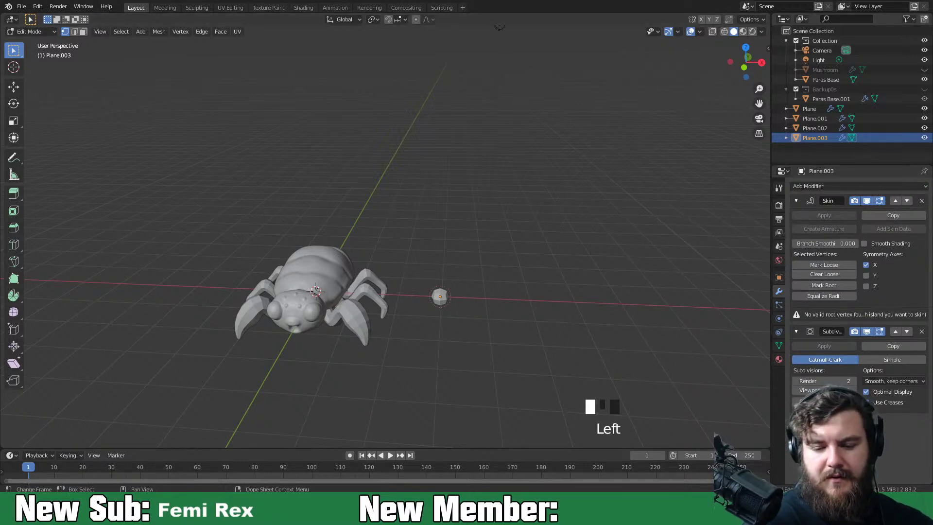
# Shrink the vertex's skin radius in front view and extrude the vertex along X toward the creature
pyautogui.scroll(2, 540, 361)
pyautogui.press('KP_1')
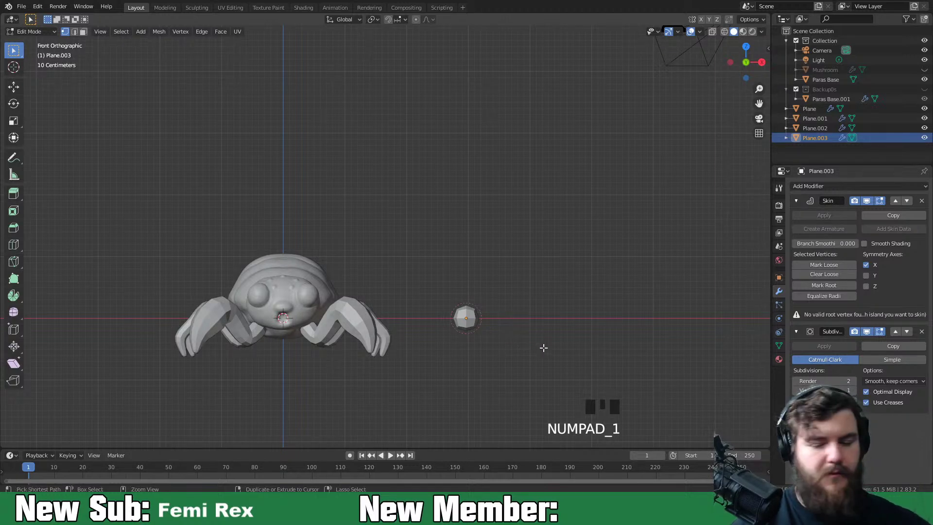
pyautogui.hotkey('ctrl', 'a')
pyautogui.click(515, 335)
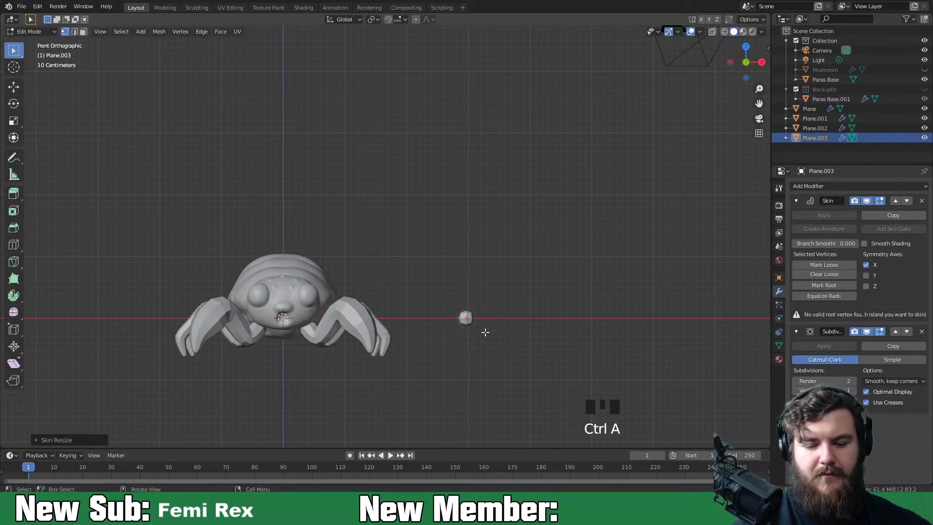
pyautogui.press('e')
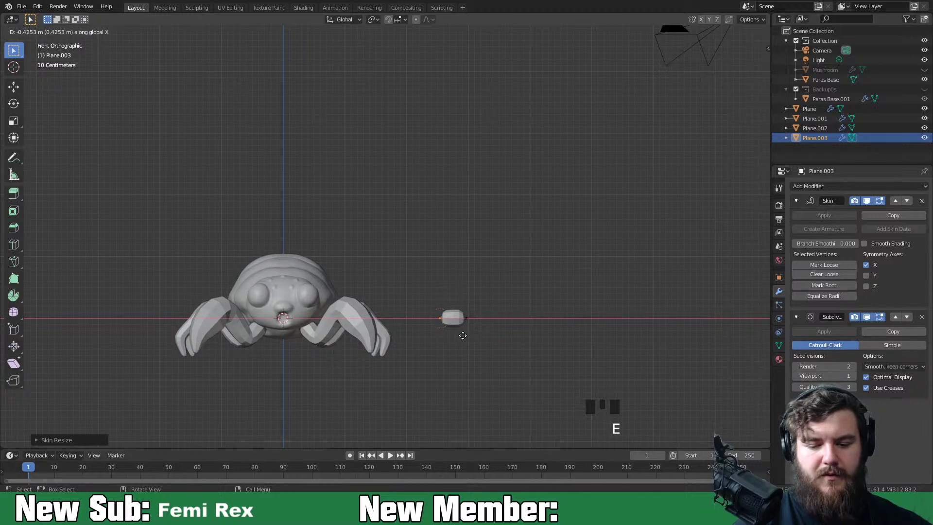
pyautogui.click(465, 325)
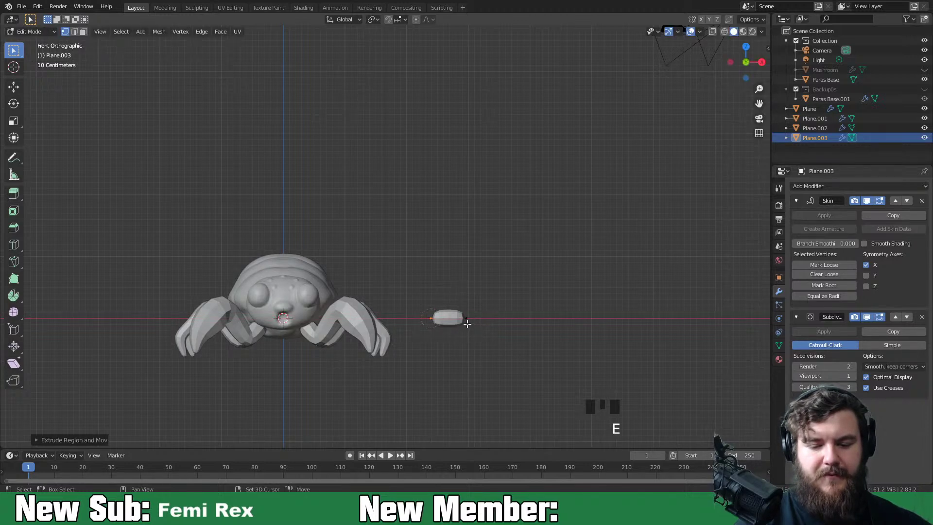
# Subdivide the edge between the two vertices and mark the end vertex farthest from the creature as the skin root
pyautogui.keyDown('shift'); pyautogui.click(466, 325); pyautogui.keyUp('shift')
pyautogui.click(200, 32)
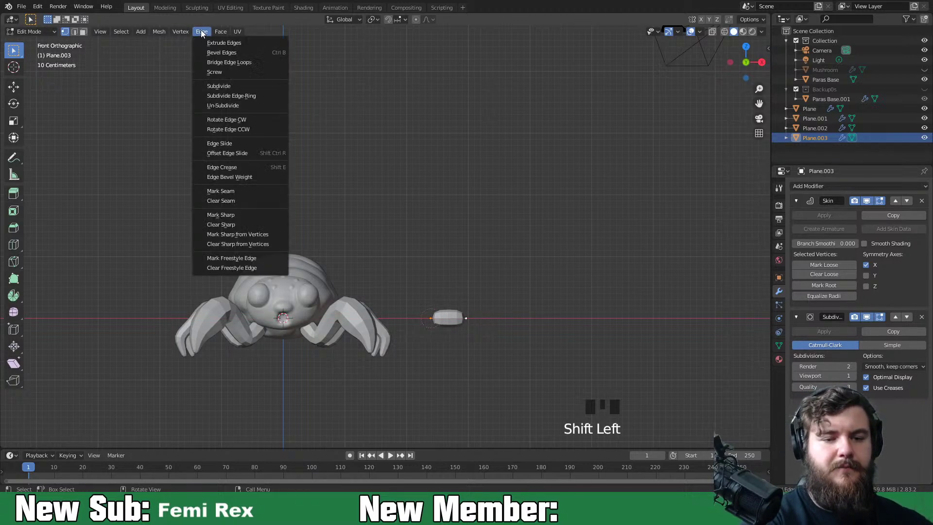
pyautogui.click(264, 86)
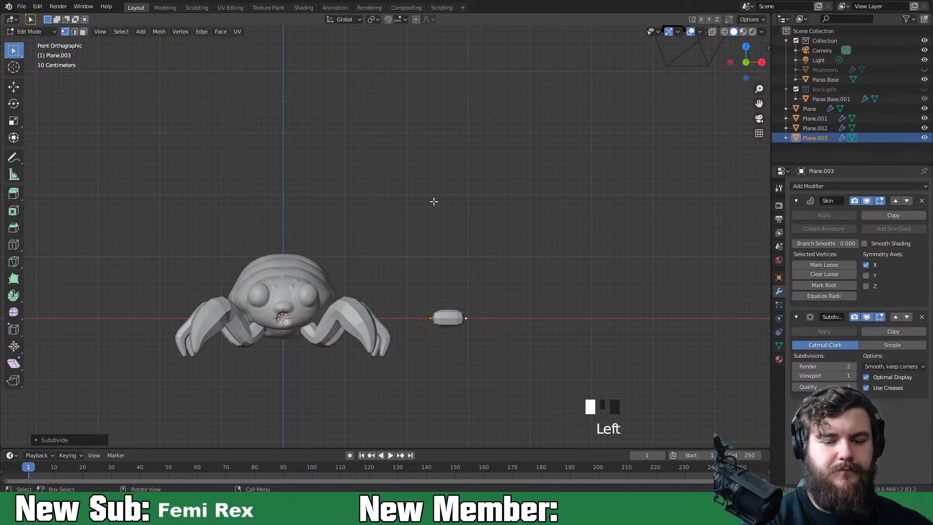
pyautogui.click(472, 342)
pyautogui.click(824, 287)
# Taper the segment by scaling the skin to about 0.49 at the end nearest the creature, smaller at the far end, and about 0.82 at the middle
pyautogui.click(429, 331)
pyautogui.hotkey('ctrl', 'a')
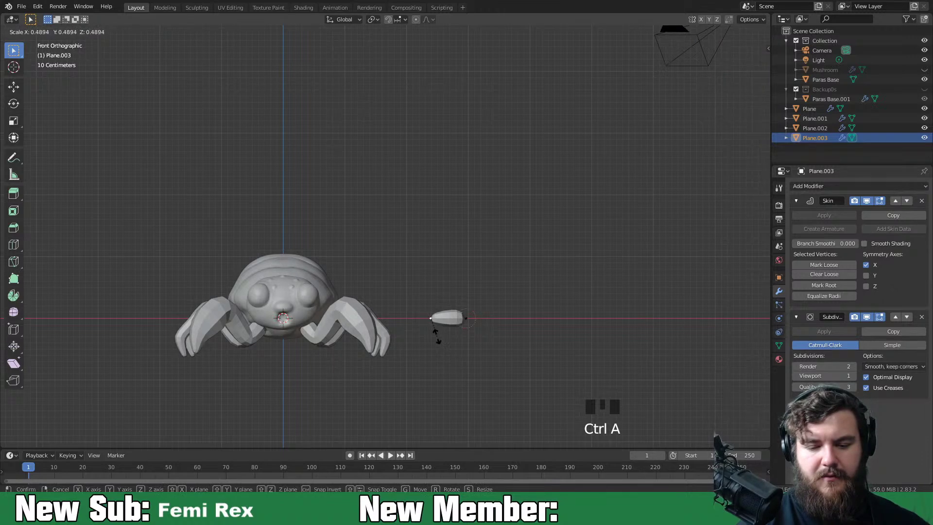
pyautogui.click(436, 336)
pyautogui.click(468, 343)
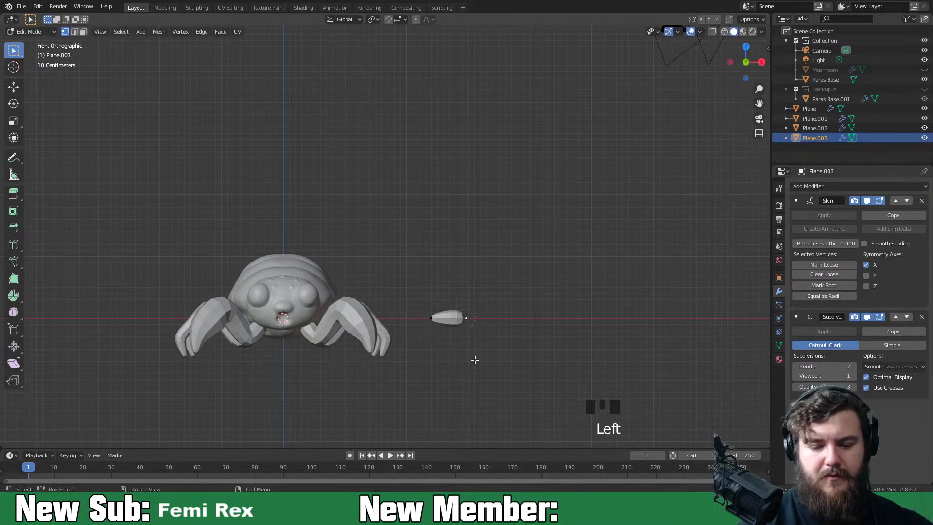
pyautogui.hotkey('ctrl', 'a')
pyautogui.click(456, 342)
pyautogui.hotkey('ctrl', 'a')
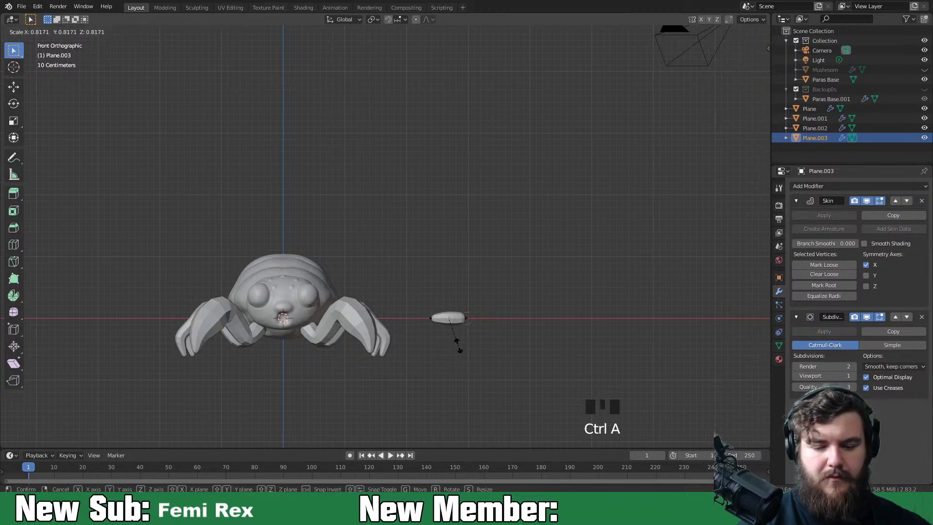
pyautogui.click(457, 345)
# Bend the segment in top view by moving its middle and inner vertices slightly toward negative Y
pyautogui.moveTo(458, 344); pyautogui.dragTo(368, 426, button='middle')
pyautogui.press('KP_7')
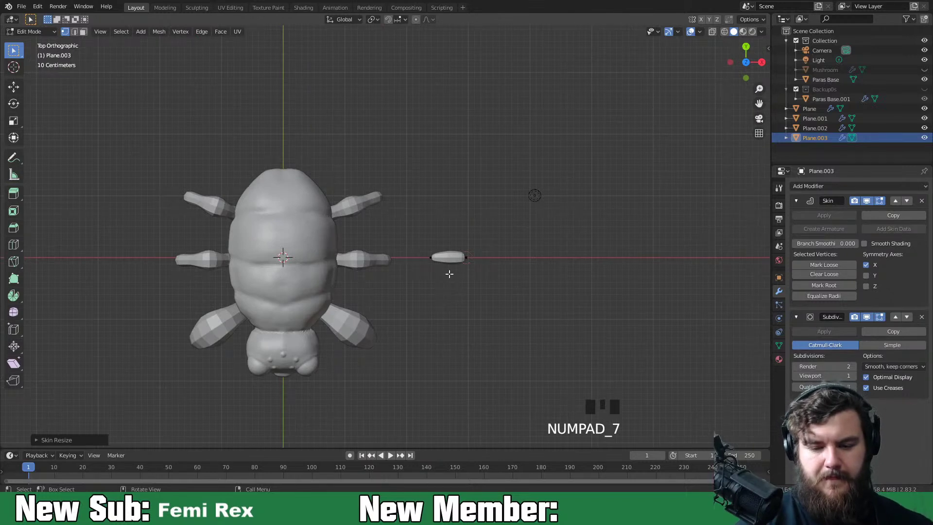
pyautogui.click(444, 260)
pyautogui.keyDown('shift'); pyautogui.click(440, 272); pyautogui.keyUp('shift')
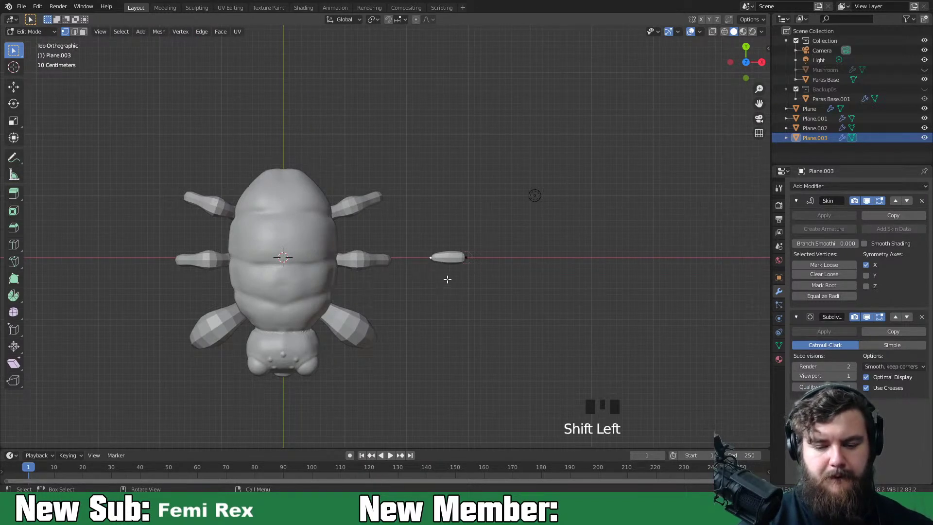
pyautogui.press('g')
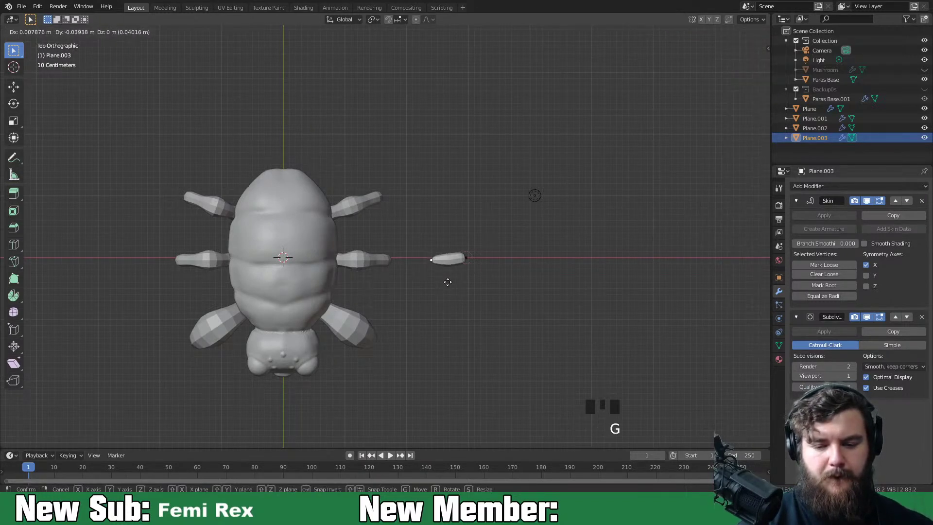
pyautogui.click(448, 285)
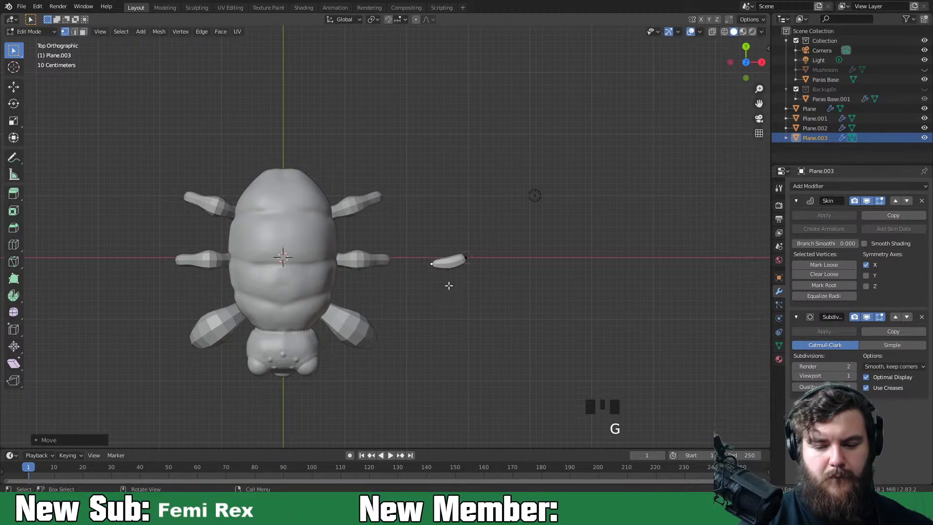
# Try rotating the segment's inner end vertex and move it slightly back toward positive Y to refine the curve
pyautogui.click(434, 276)
pyautogui.press('r')
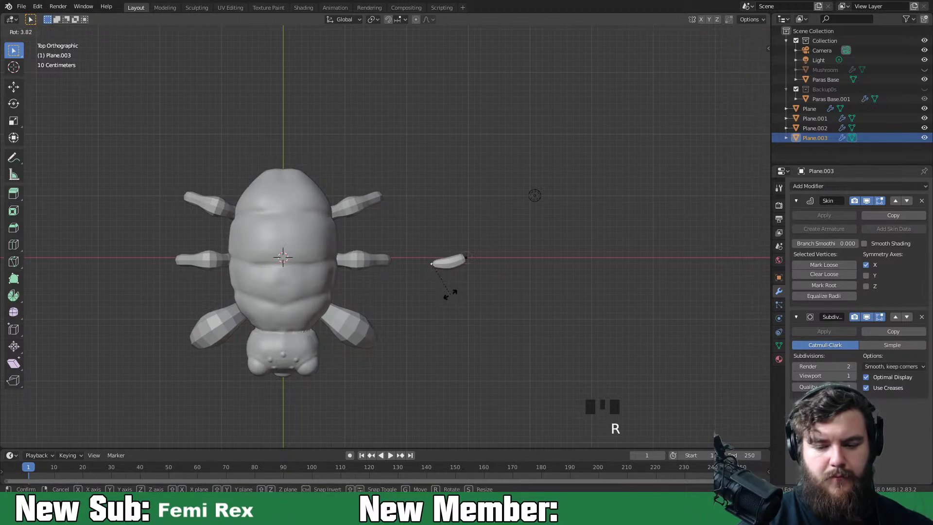
pyautogui.click(450, 295)
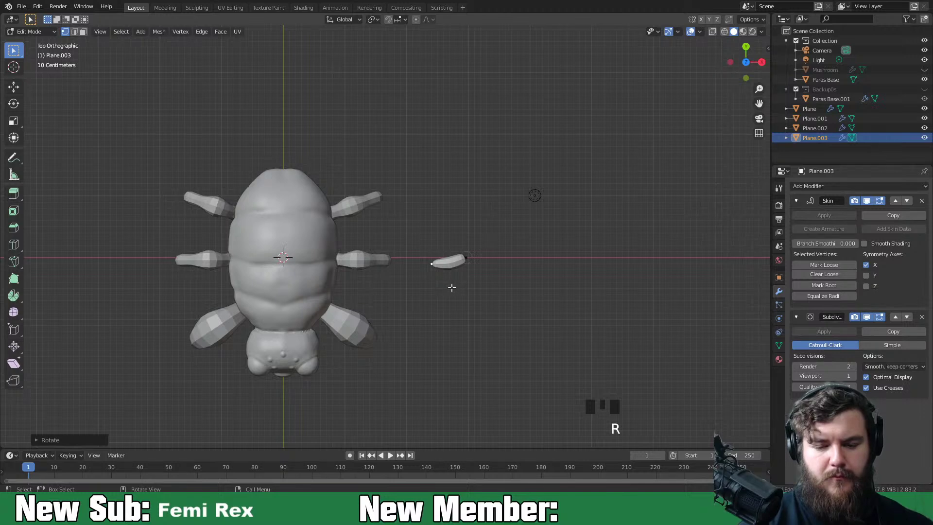
pyautogui.press('g')
pyautogui.click(451, 282)
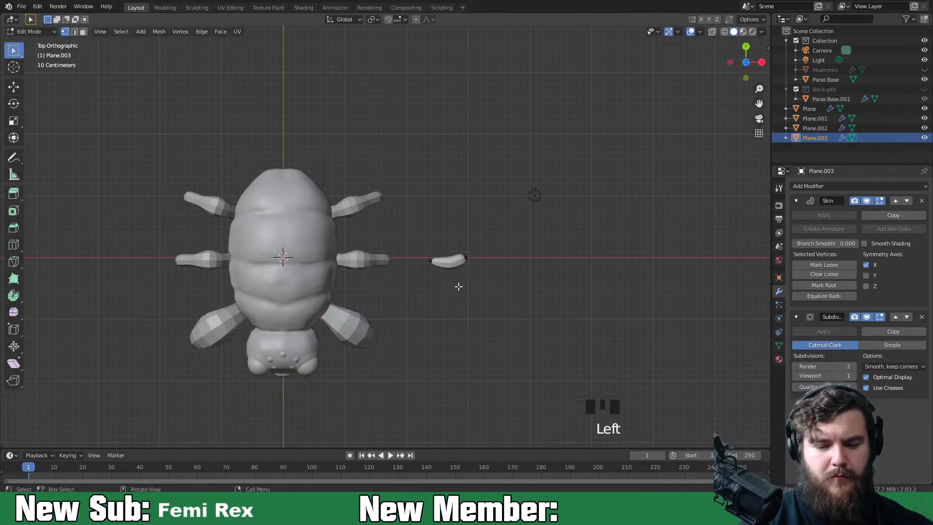
# Shrink the skin slightly at the curved segment's selected end vertex and return to Object Mode
pyautogui.hotkey('ctrl', 'a')
pyautogui.click(458, 284)
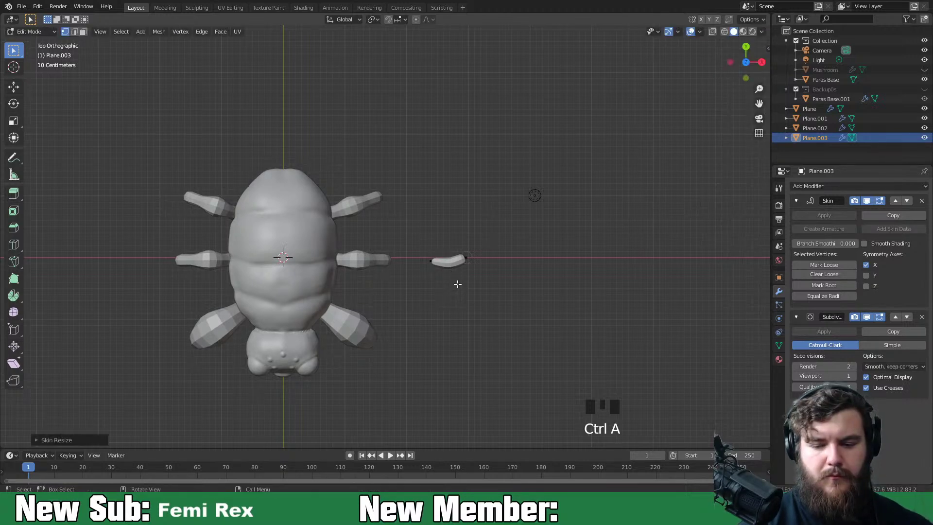
pyautogui.press('Tab')
# Move the curved segment to the creature's mouth below the nose and scale it down to fit
pyautogui.moveTo(475, 335); pyautogui.dragTo(502, 264, button='middle')
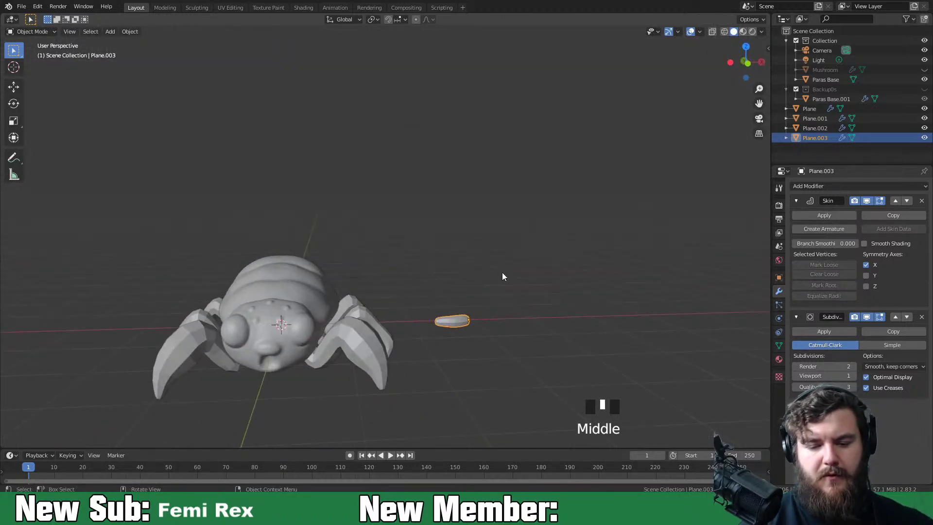
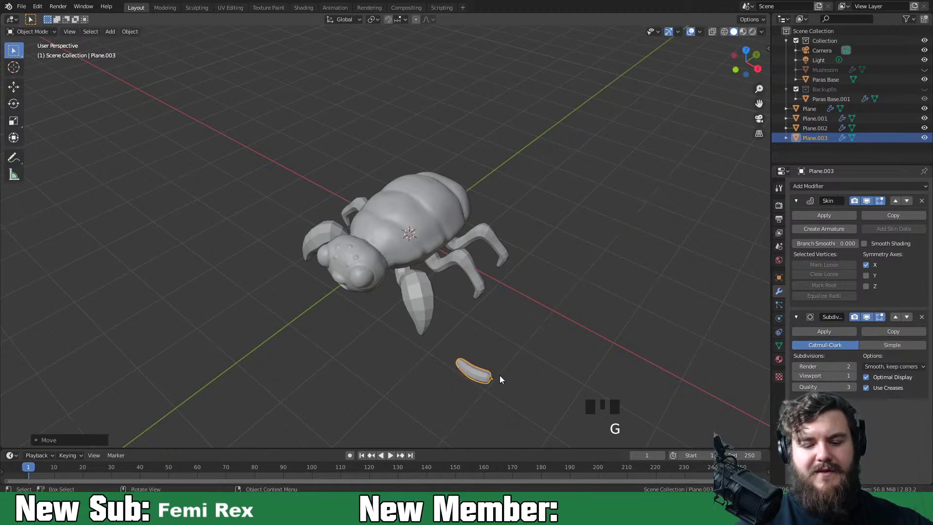
pyautogui.click(380, 321)
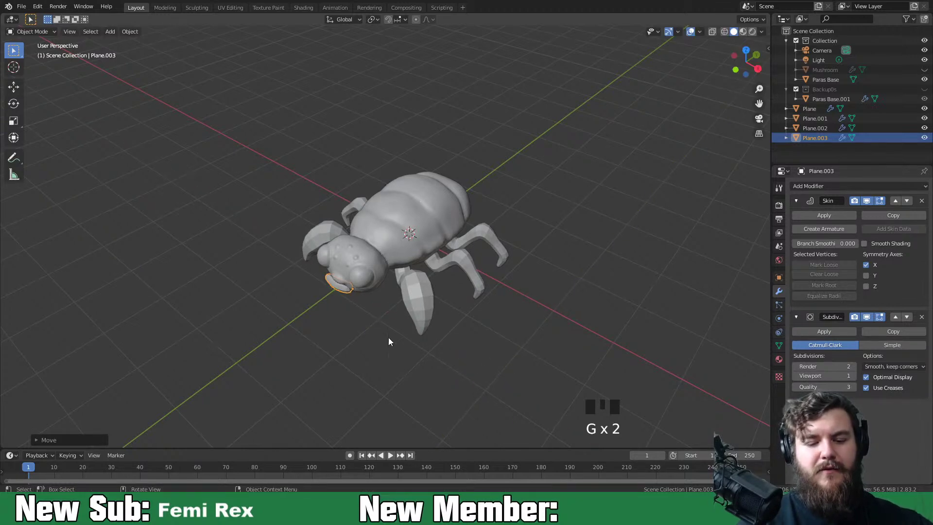
pyautogui.scroll(3, 441, 226)
pyautogui.keyDown('shift'); pyautogui.moveTo(359, 406); pyautogui.dragTo(487, 342, button='middle'); pyautogui.keyUp('shift')
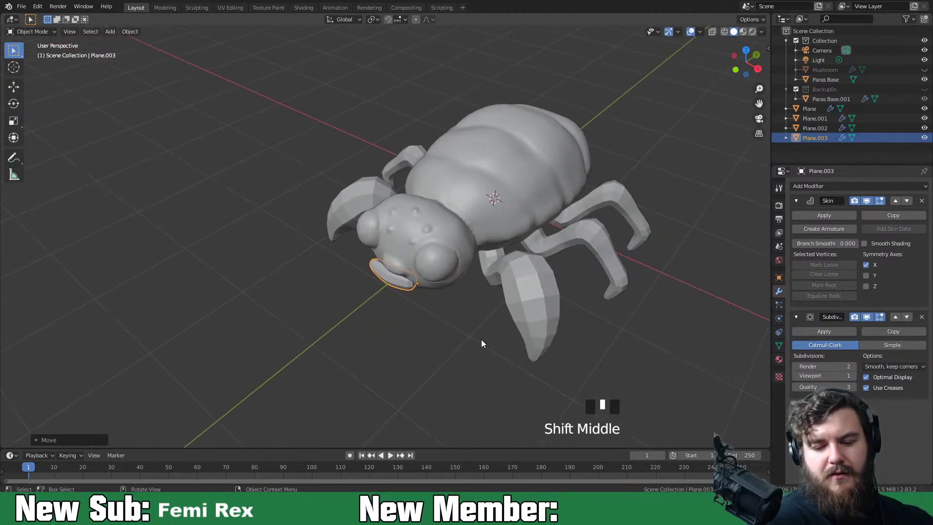
pyautogui.press('KP_Decimal')
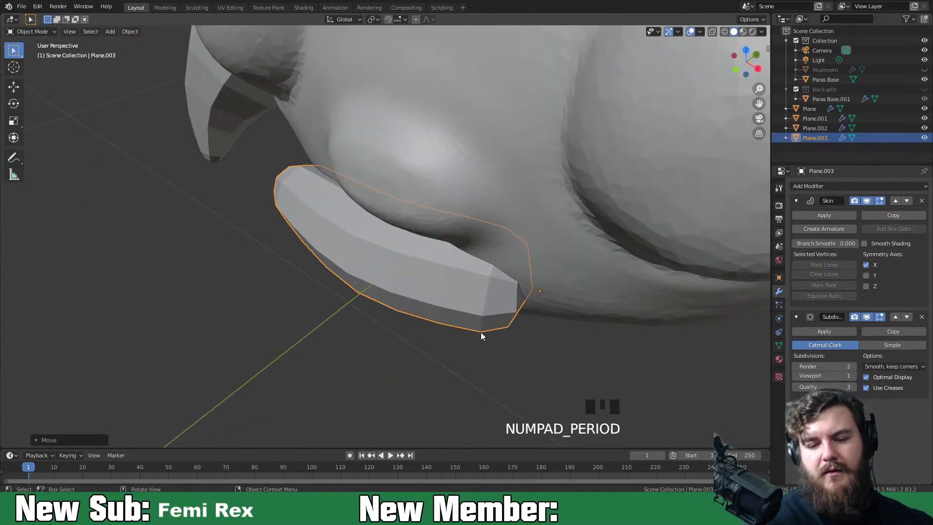
pyautogui.moveTo(466, 323); pyautogui.dragTo(500, 352, button='middle')
pyautogui.scroll(-1, 504, 330)
pyautogui.press('s')
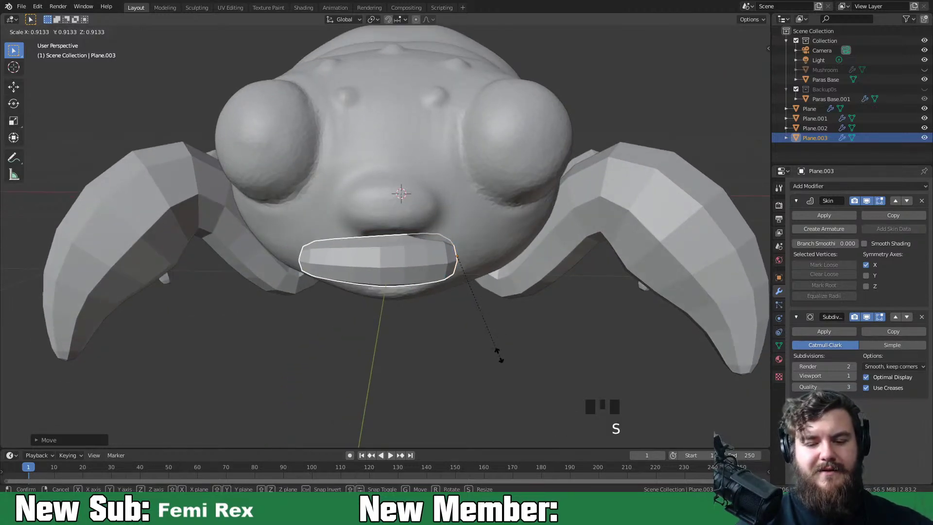
pyautogui.click(478, 306)
# Rotate the mouth segment about the global Z axis and move it along Y against the face
pyautogui.moveTo(478, 307); pyautogui.dragTo(468, 338, button='middle')
pyautogui.press('r')
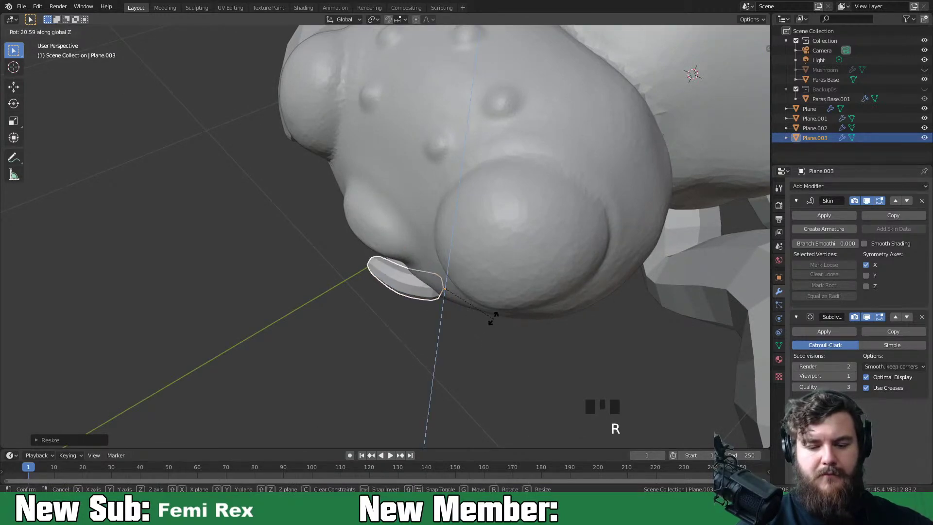
pyautogui.click(490, 329)
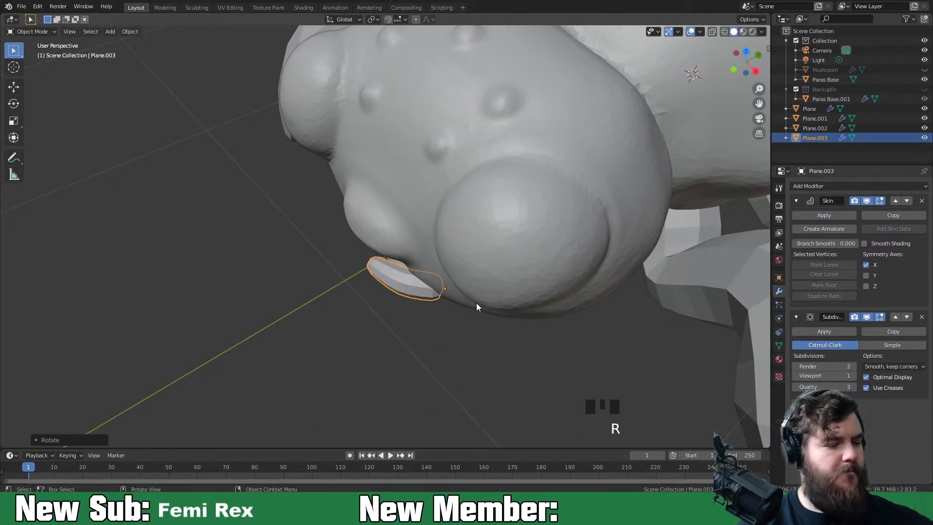
pyautogui.press('g')
pyautogui.press('y')
pyautogui.click(464, 312)
pyautogui.moveTo(467, 311); pyautogui.dragTo(534, 267, button='middle')
pyautogui.moveTo(470, 309); pyautogui.dragTo(462, 328, button='middle')
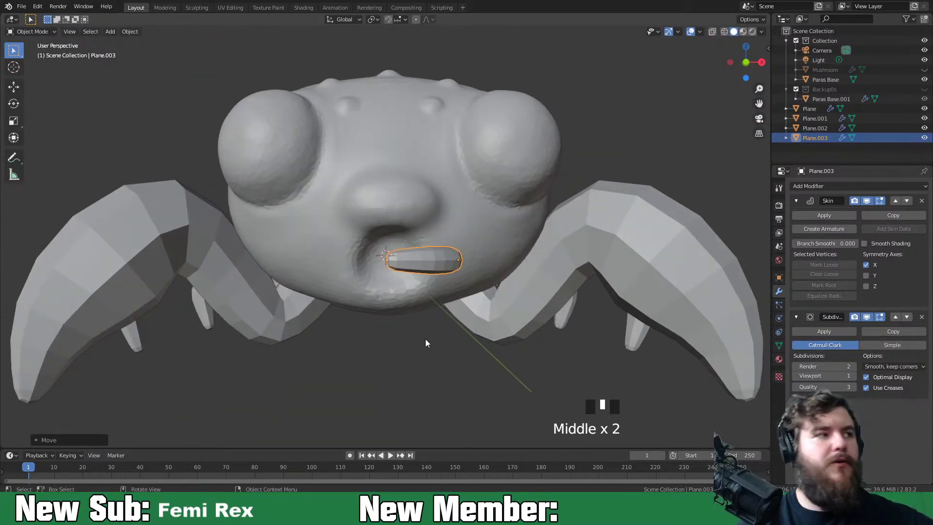
pyautogui.moveTo(461, 313)
pyautogui.mouseDown(button='middle')
pyautogui.moveTo(458, 293)
pyautogui.moveTo(461, 321)
pyautogui.mouseUp(button='middle')
# Scale the mouth segment down slightly and move it up to one side of the mouth opening
pyautogui.press('s')
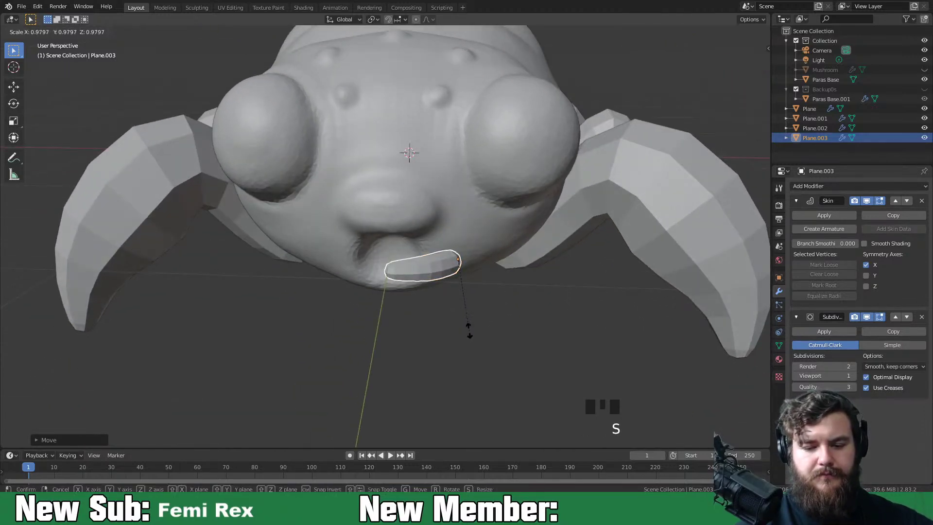
pyautogui.click(465, 316)
pyautogui.press('g')
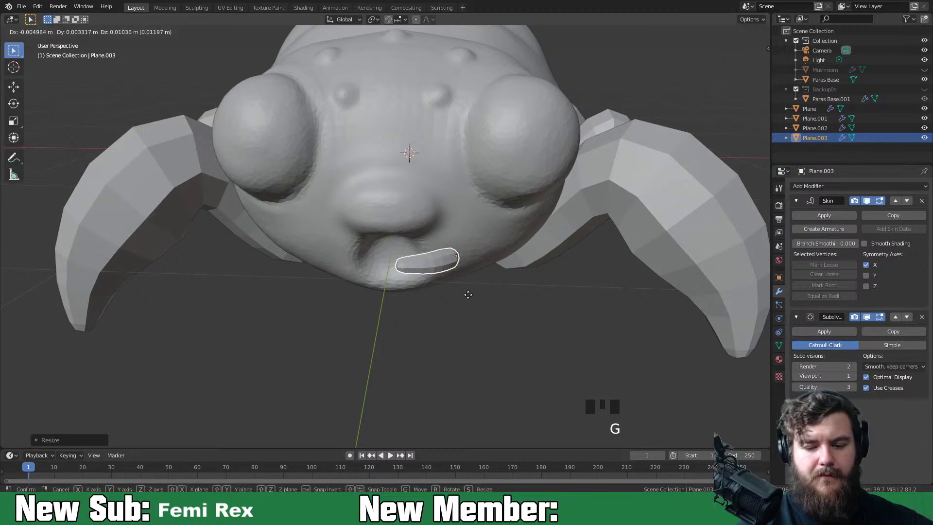
pyautogui.click(457, 284)
pyautogui.moveTo(477, 318); pyautogui.dragTo(456, 323, button='middle')
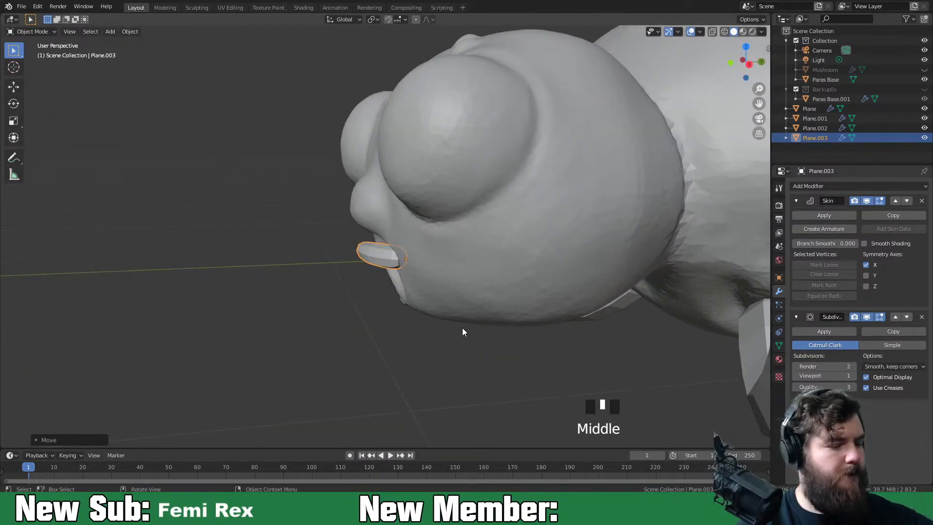
# Tilt the mouth segment about the global X axis to follow the slope of the face
pyautogui.press('r')
pyautogui.press('x')
pyautogui.click(464, 301)
pyautogui.moveTo(465, 301); pyautogui.dragTo(552, 317, button='middle')
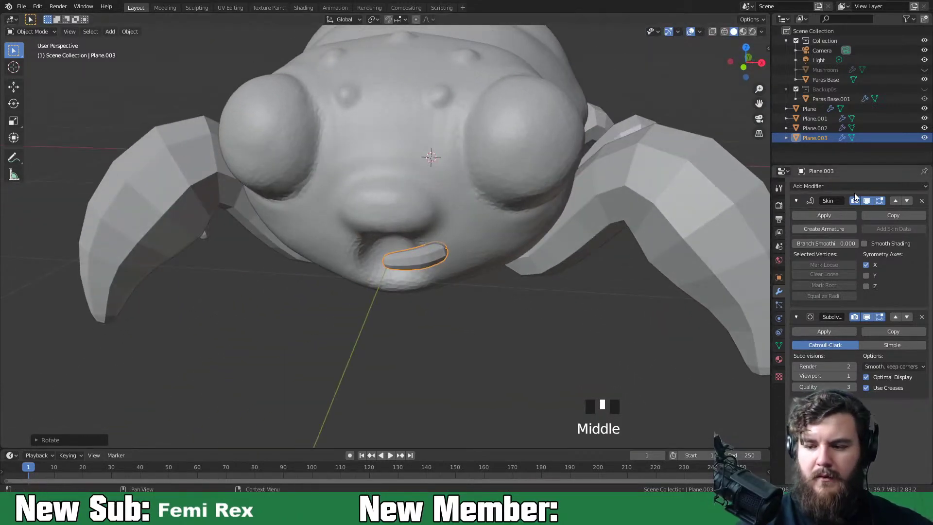
# Add a Mirror modifier on X to the mouth segment, using Paras Base as the mirror object
pyautogui.click(796, 201)
pyautogui.click(796, 212)
pyautogui.click(827, 186)
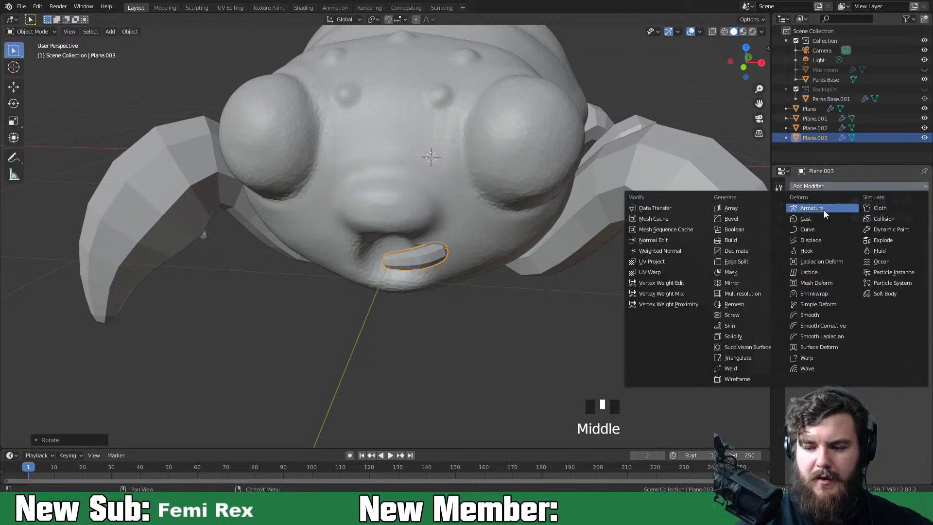
pyautogui.click(763, 283)
pyautogui.click(922, 320)
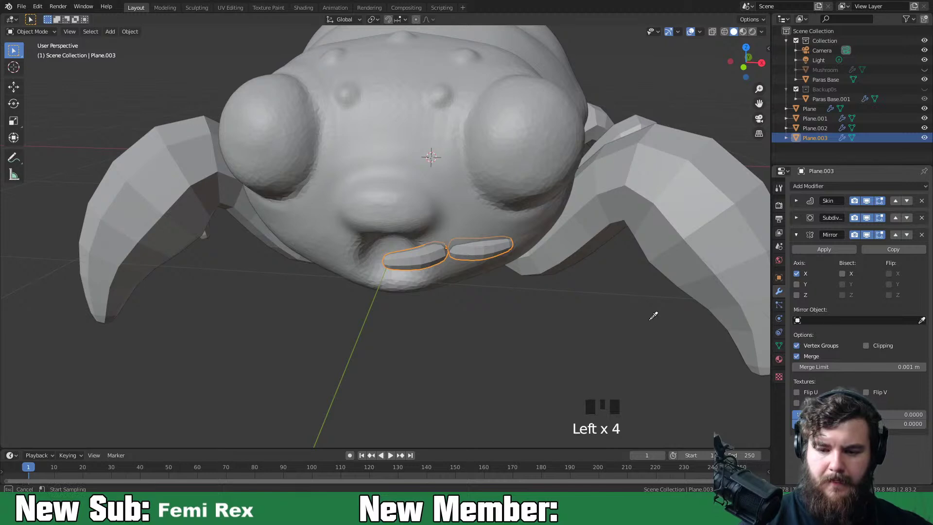
pyautogui.click(478, 219)
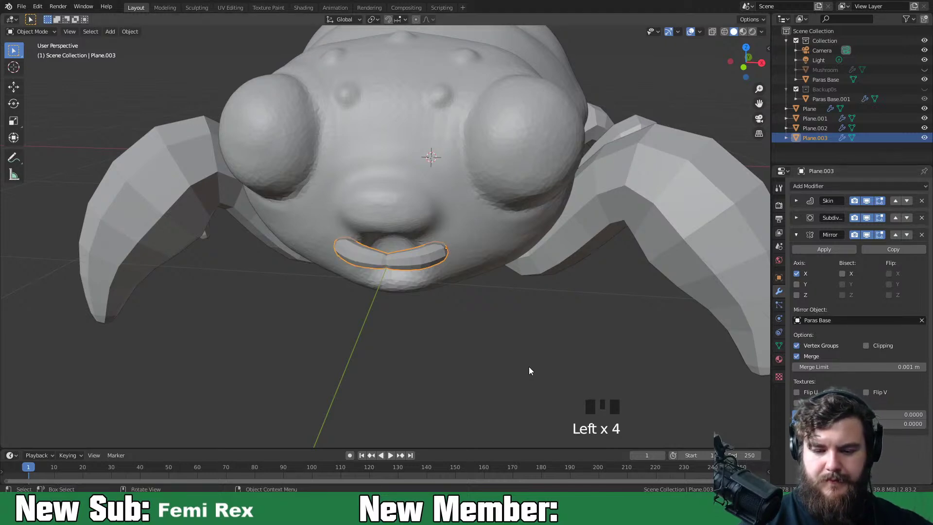
# Scale the mirrored mouth segments down slightly to leave a small gap between the two halves
pyautogui.press('s')
pyautogui.click(506, 351)
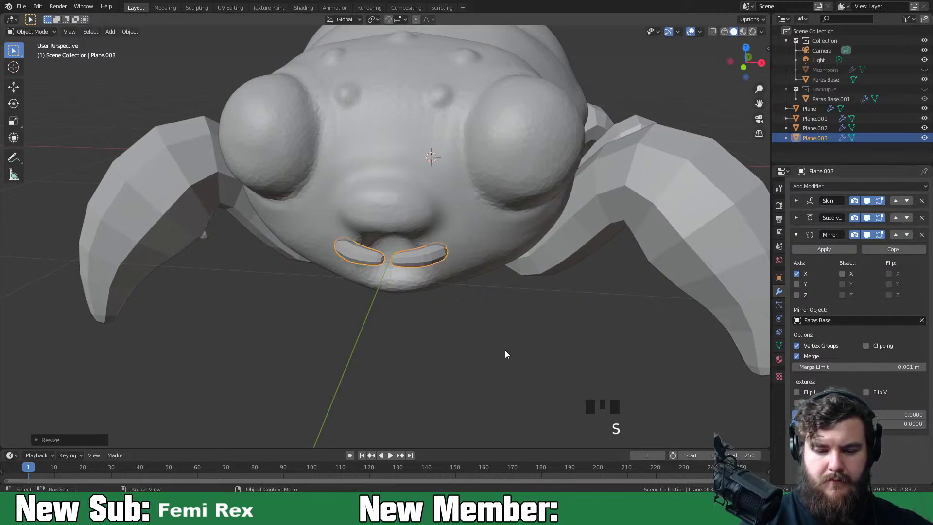
pyautogui.moveTo(515, 354); pyautogui.dragTo(640, 292, button='middle')
# Add an Array modifier to the mouth segments with a count of 3 and a relative X offset of 0
pyautogui.click(848, 187)
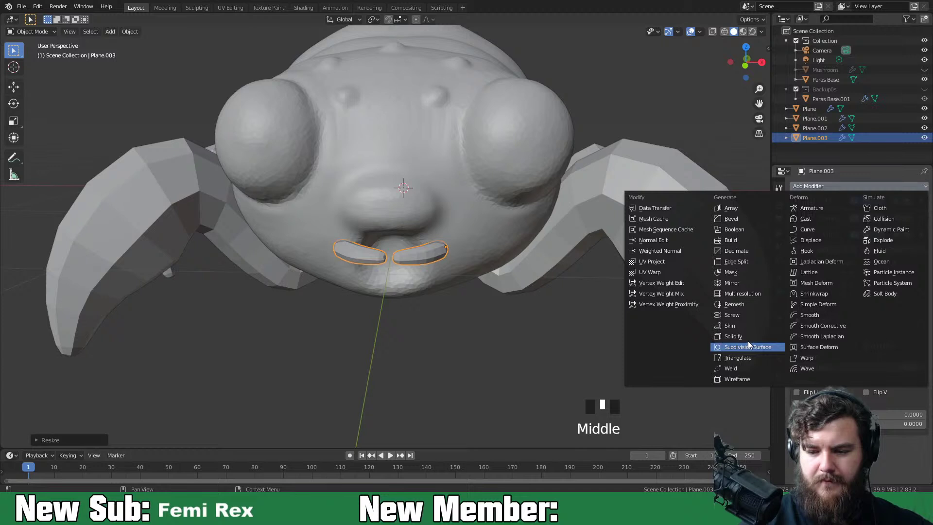
pyautogui.click(763, 283)
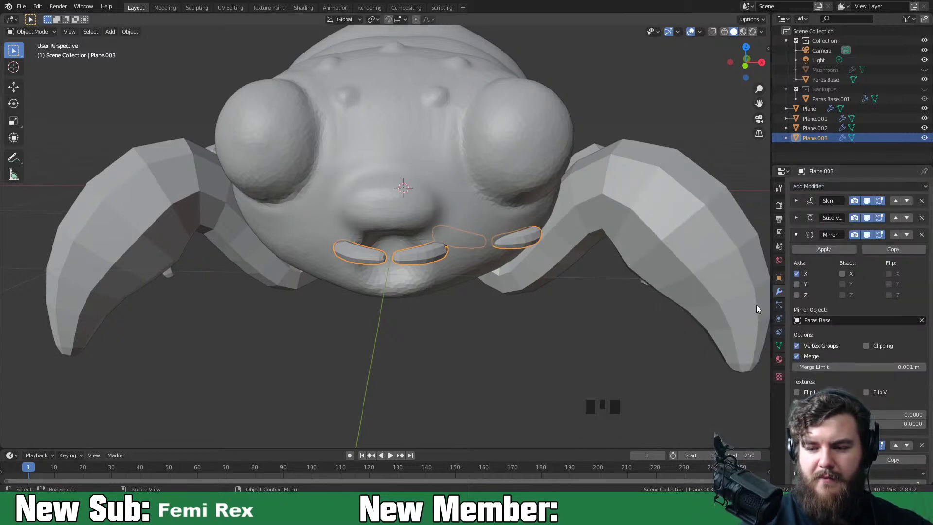
pyautogui.click(796, 235)
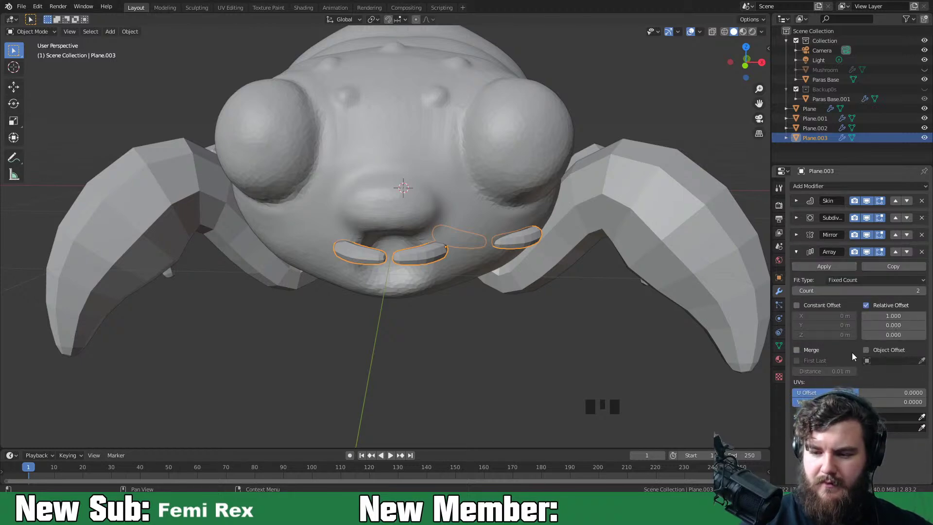
pyautogui.click(921, 290)
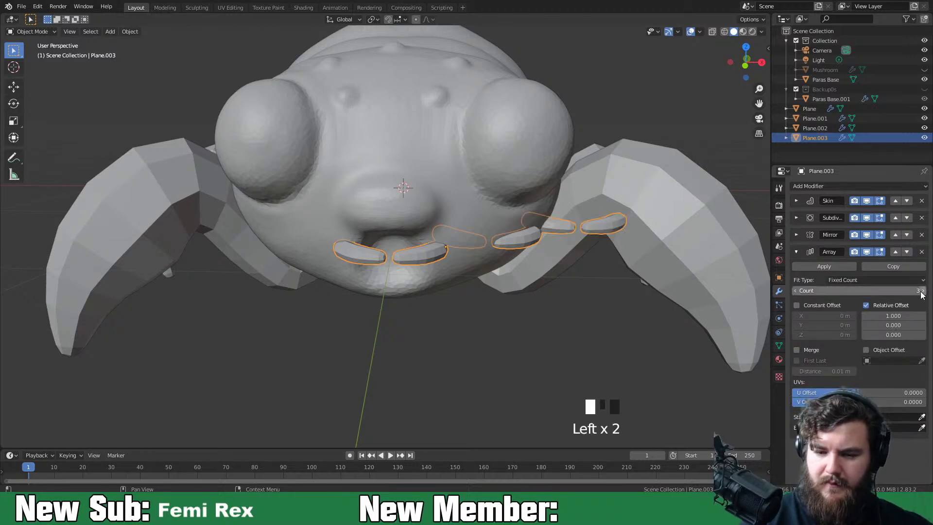
pyautogui.click(888, 316)
pyautogui.write('0')
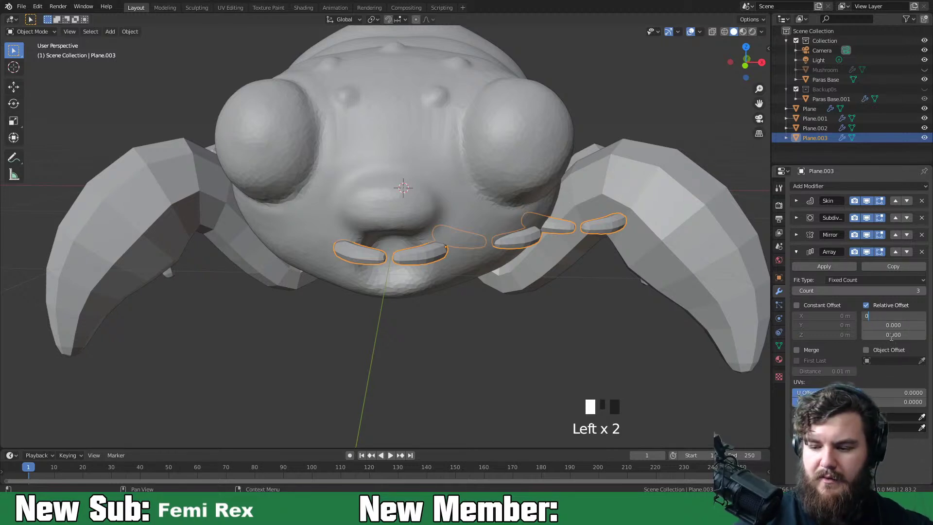
# Try a relative Z offset of 1 on the array, and set it to -1 to stack the copies downward
pyautogui.click(892, 337)
pyautogui.write('1')
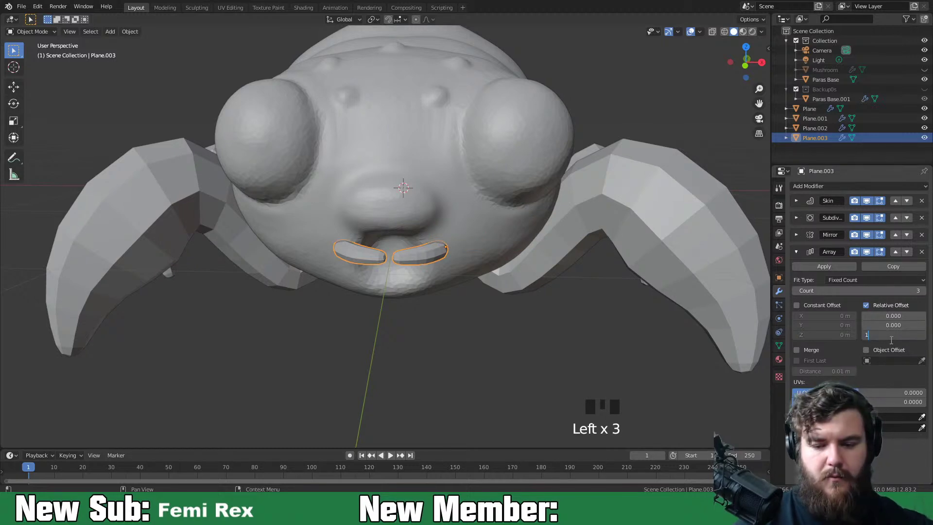
pyautogui.click(851, 349)
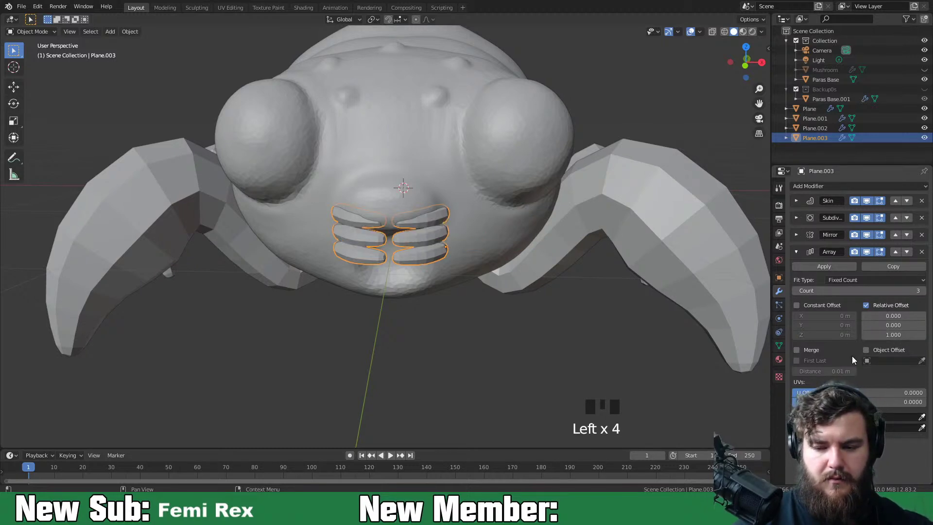
pyautogui.click(893, 335)
pyautogui.write('1.0')
pyautogui.write('-1')
pyautogui.click(882, 346)
pyautogui.moveTo(556, 349); pyautogui.dragTo(389, 274, button='middle')
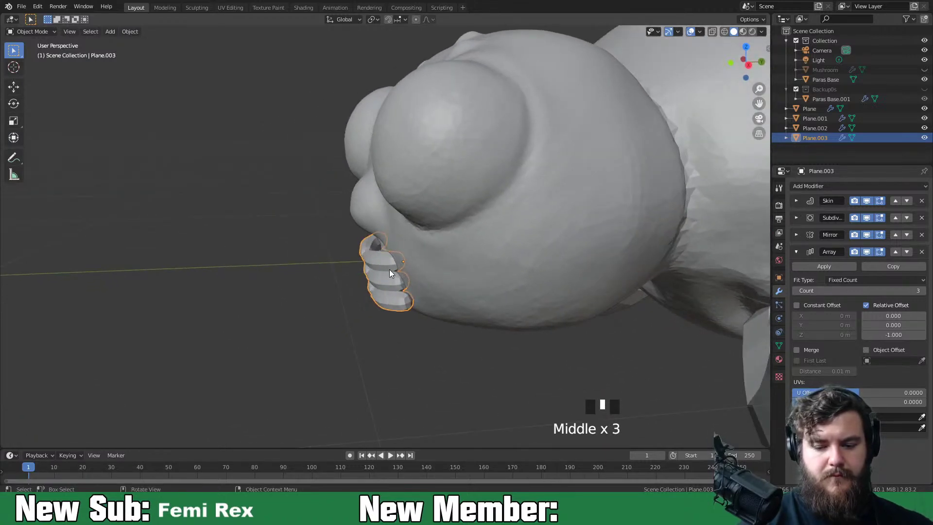
# Rotate the stacked mouth segments about 12° around the global X axis to follow the lower face
pyautogui.click(450, 304)
pyautogui.click(389, 272)
pyautogui.press('r')
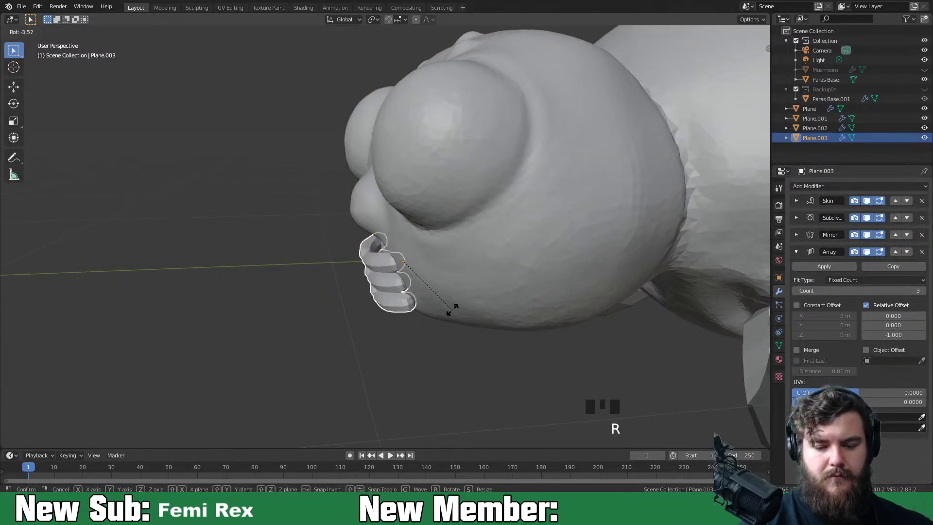
pyautogui.press('x')
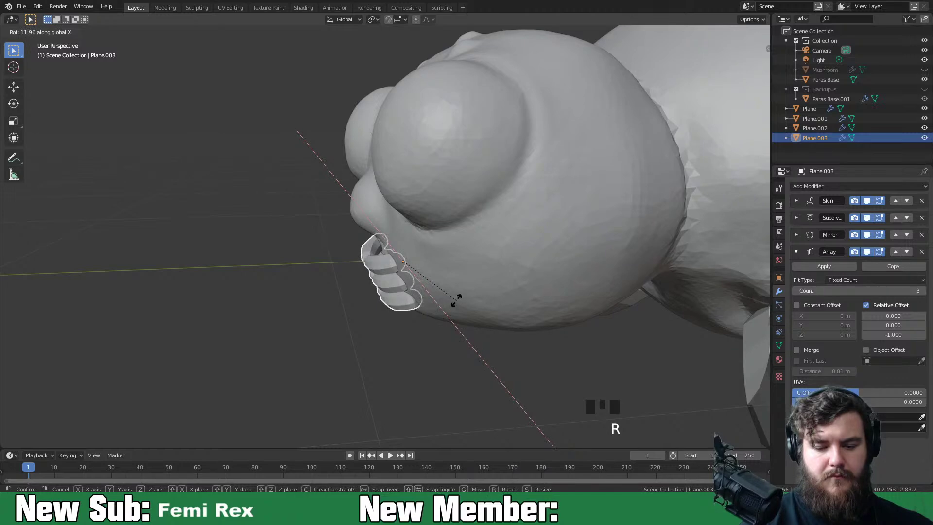
pyautogui.click(457, 300)
pyautogui.moveTo(458, 303); pyautogui.dragTo(584, 292, button='middle')
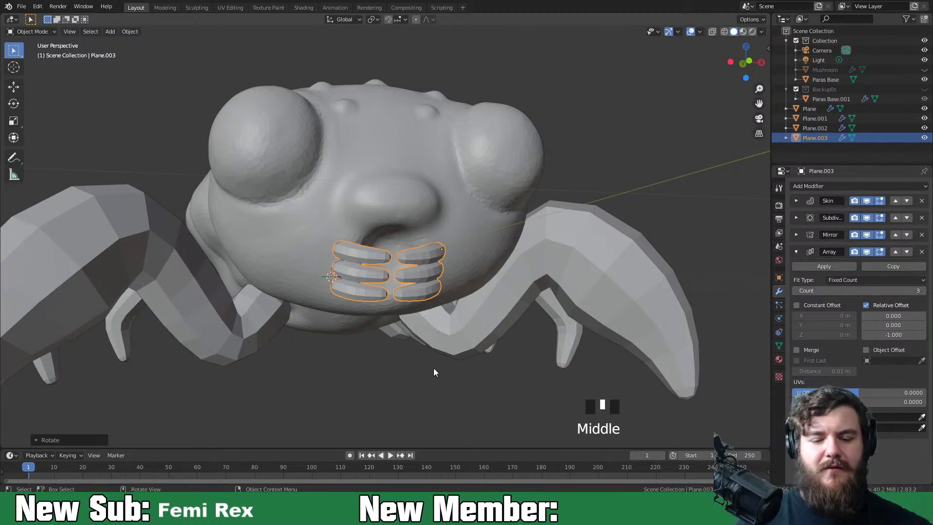
# Scale the stacked mouth segments up slightly until the two mirrored halves meet at the centre
pyautogui.click(501, 270)
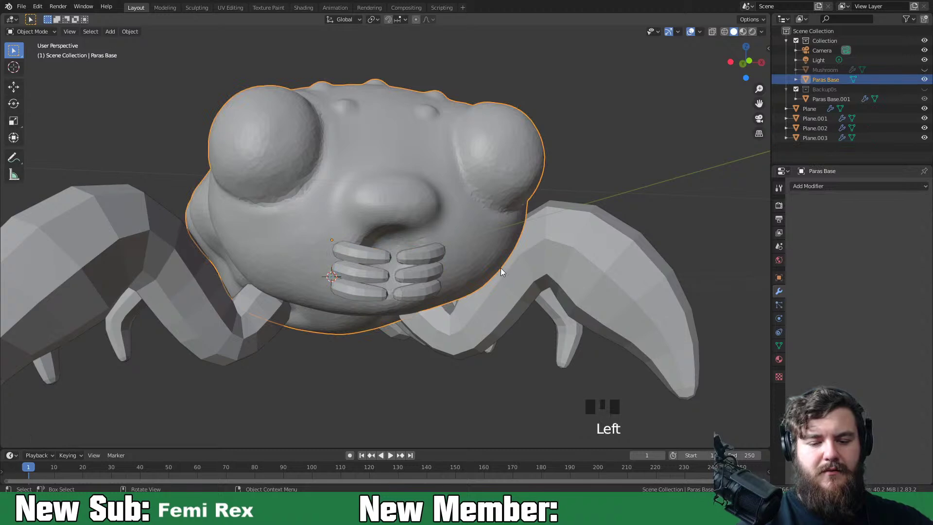
pyautogui.click(442, 290)
pyautogui.moveTo(470, 279); pyautogui.dragTo(480, 296, button='middle')
pyautogui.press('s')
pyautogui.click(487, 299)
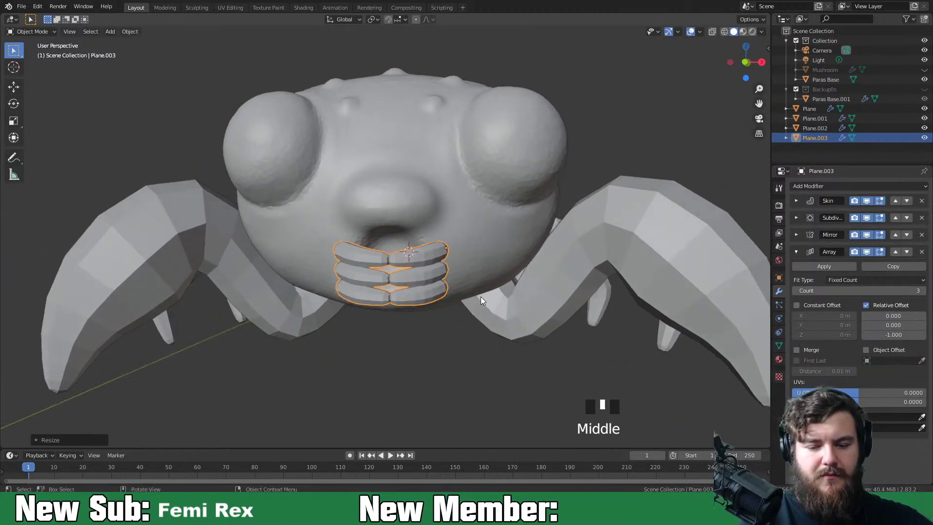
# Move the mouth segments outward to separate the mirrored halves and raise them slightly toward the nose
pyautogui.press('g')
pyautogui.click(485, 294)
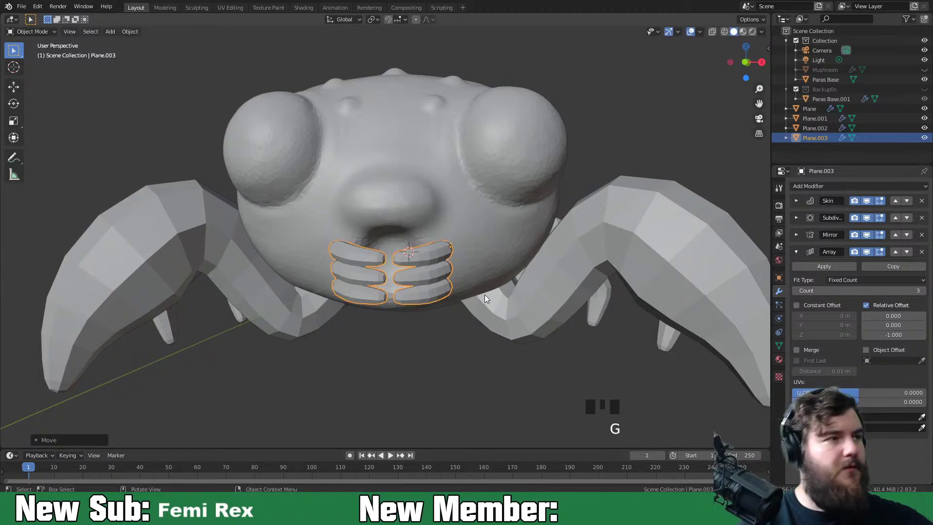
pyautogui.moveTo(488, 289)
pyautogui.mouseDown(button='middle')
pyautogui.moveTo(524, 275)
pyautogui.moveTo(520, 287)
pyautogui.moveTo(493, 276)
pyautogui.moveTo(484, 287)
pyautogui.mouseUp(button='middle')
pyautogui.press('g')
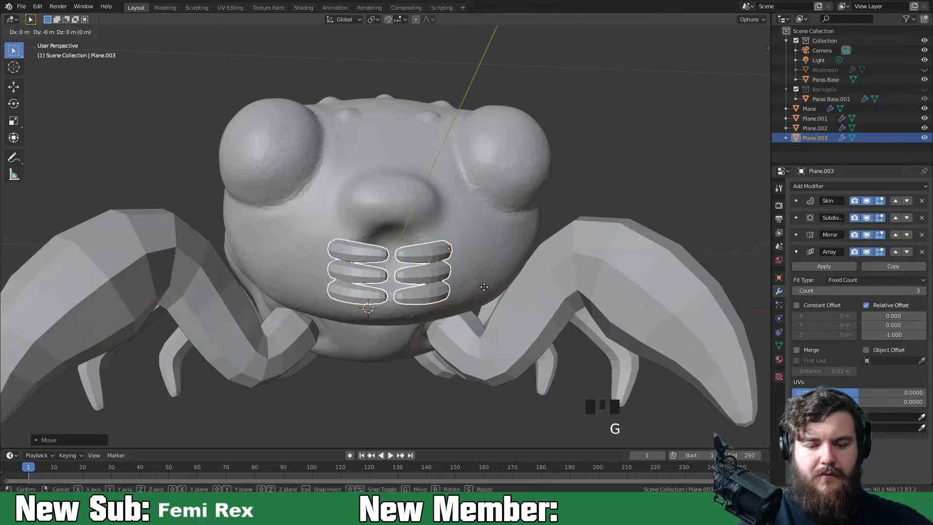
pyautogui.click(485, 272)
pyautogui.moveTo(485, 270); pyautogui.dragTo(458, 300, button='middle')
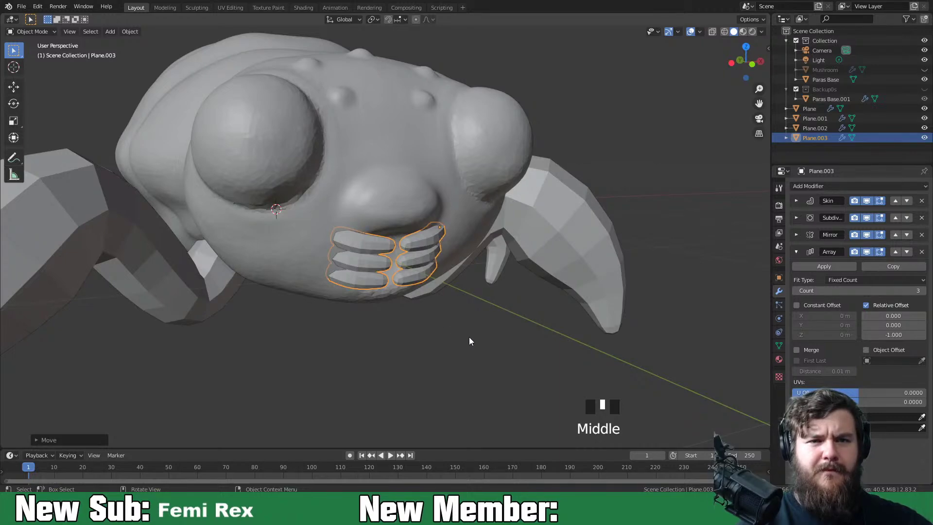
# Rotate the stacked mouth segments about -6° around global X and about 10° around their local Z axis
pyautogui.moveTo(501, 324); pyautogui.dragTo(481, 308, button='middle')
pyautogui.press('r')
pyautogui.press('x')
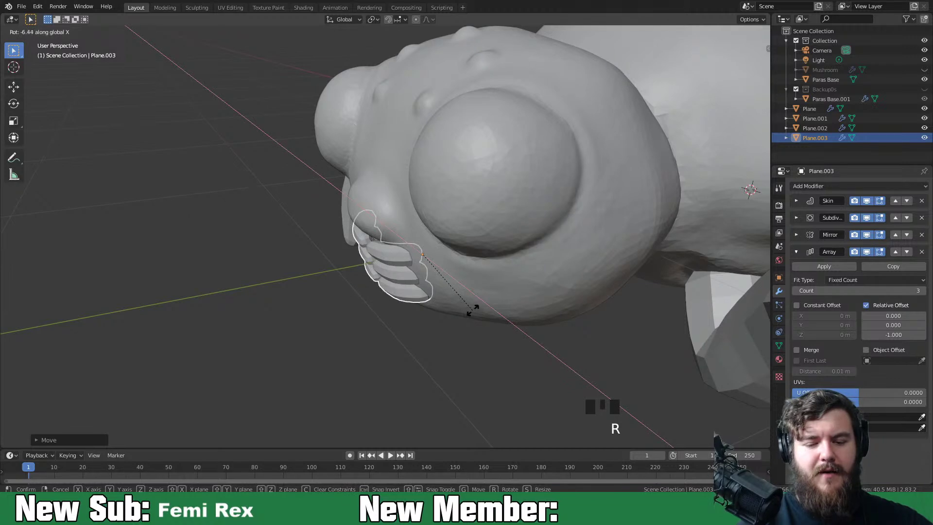
pyautogui.click(479, 301)
pyautogui.moveTo(479, 301); pyautogui.dragTo(514, 323, button='middle')
pyautogui.press('r')
pyautogui.press('z')
pyautogui.press('z')
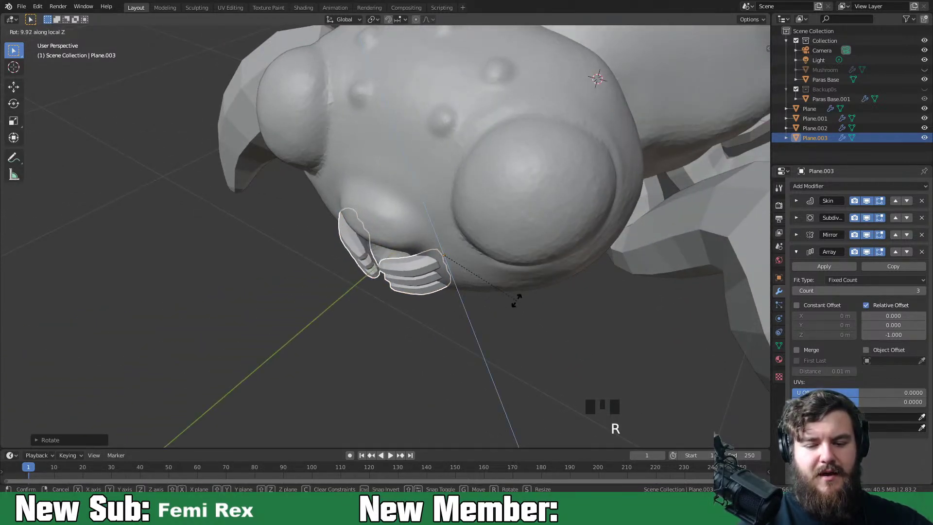
pyautogui.click(516, 299)
# Move the mouth segments very slightly within the horizontal plane, keeping their height locked, to fit them against the face
pyautogui.moveTo(516, 299); pyautogui.dragTo(554, 312, button='middle')
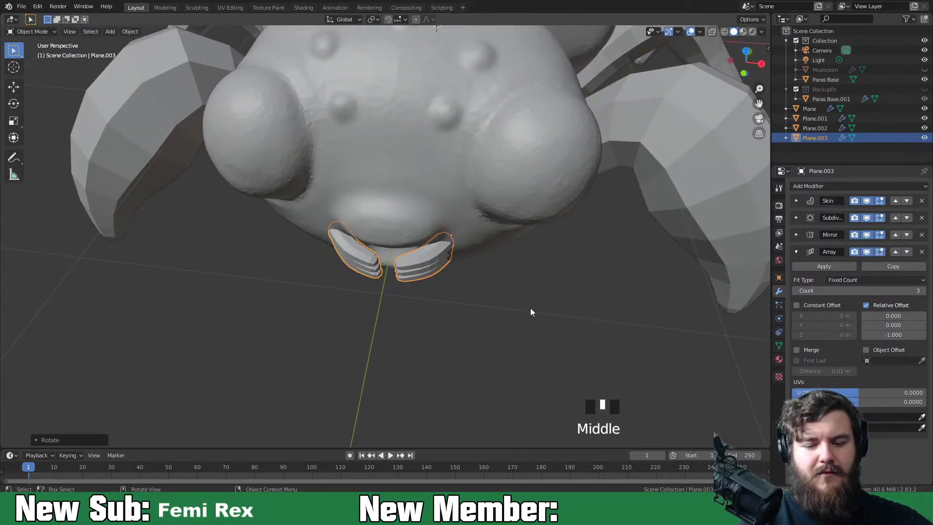
pyautogui.press('g')
pyautogui.press('z')
pyautogui.press('z')
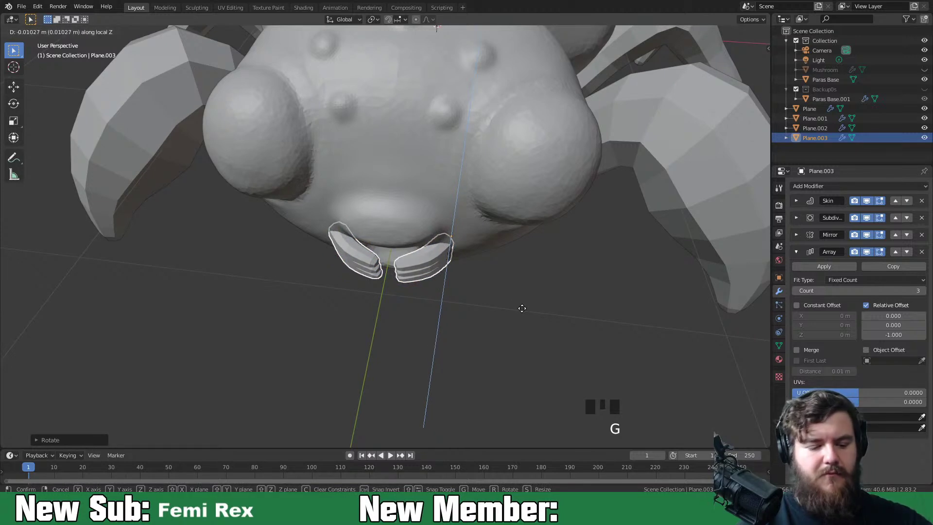
pyautogui.press('z')
pyautogui.hotkey('shift', 'z')
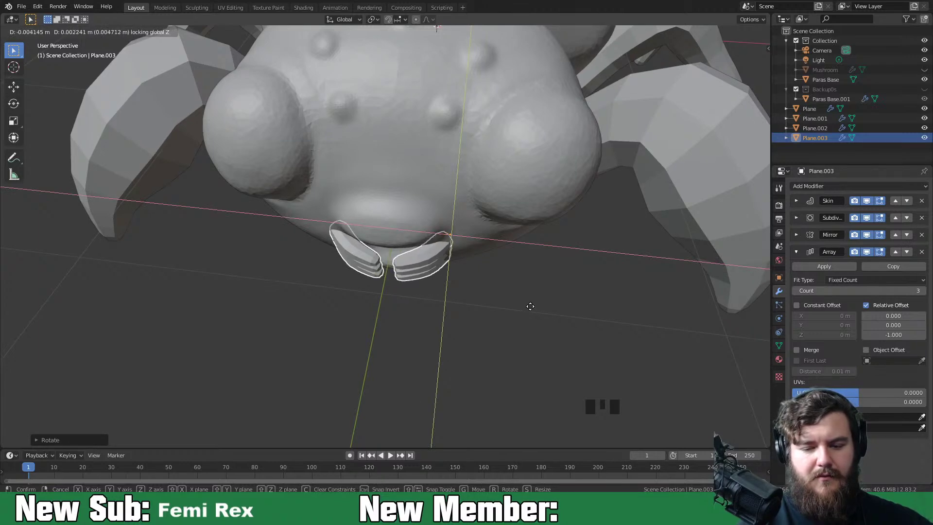
pyautogui.click(530, 309)
# Examine the placement of the mouth segments on the head from several angles, close up and at full-body distance
pyautogui.moveTo(528, 310); pyautogui.dragTo(598, 308, button='middle')
pyautogui.click(476, 209)
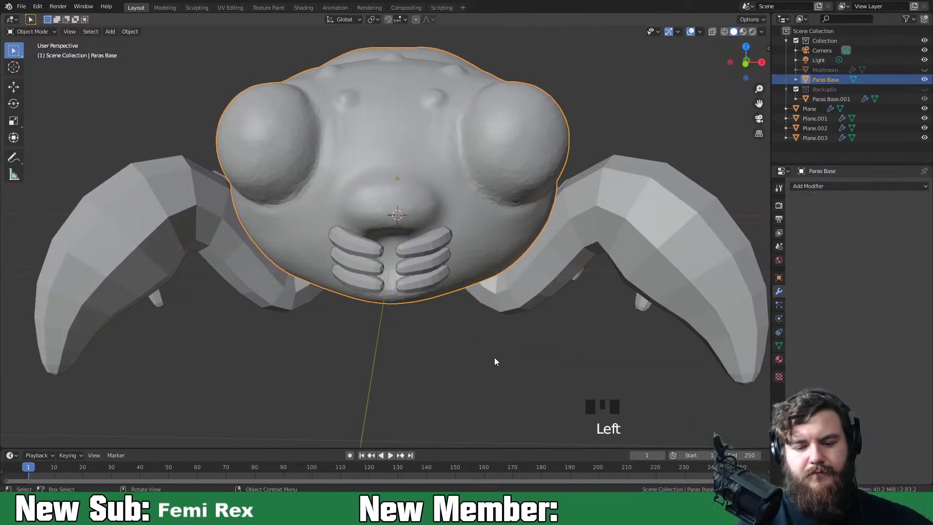
pyautogui.moveTo(491, 363); pyautogui.dragTo(527, 348, button='middle')
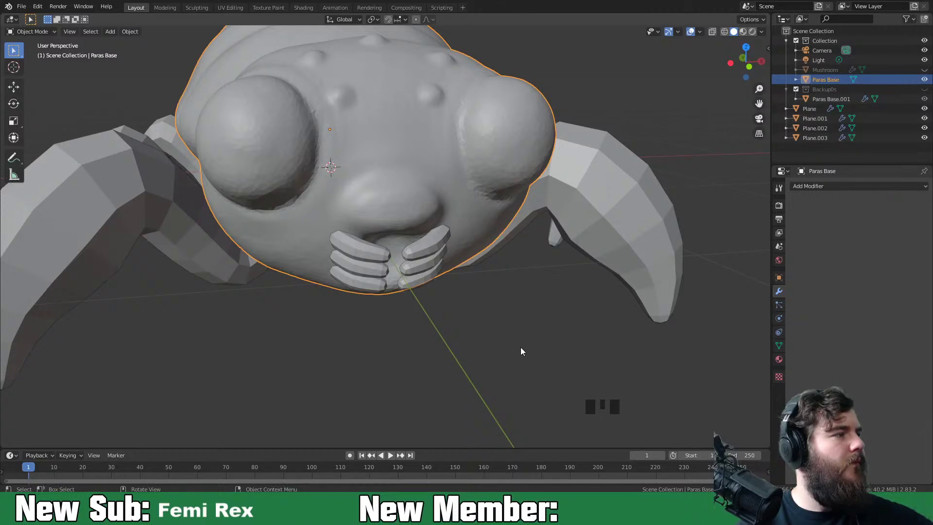
pyautogui.moveTo(517, 334); pyautogui.dragTo(417, 340, button='middle')
pyautogui.scroll(-4, 460, 302)
pyautogui.scroll(-4, 502, 329)
pyautogui.scroll(2, 414, 343)
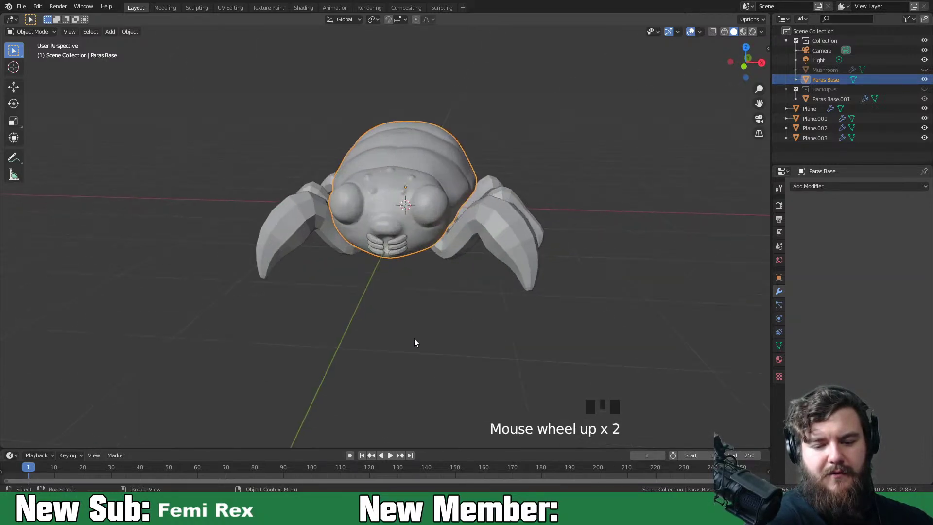
pyautogui.scroll(7, 414, 342)
# Add another Subdivision Surface modifier to the mouth segments and shade them smooth
pyautogui.click(443, 241)
pyautogui.rightClick(443, 241)
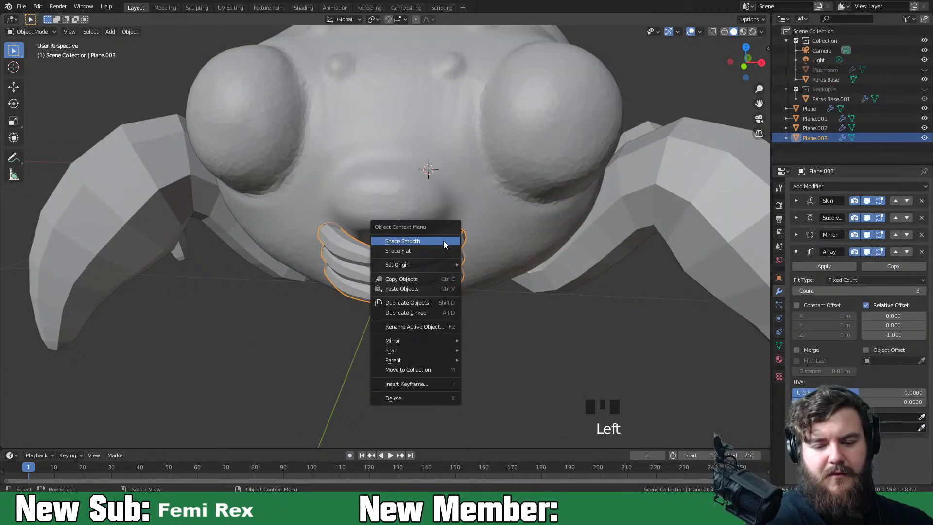
pyautogui.rightClick(443, 240)
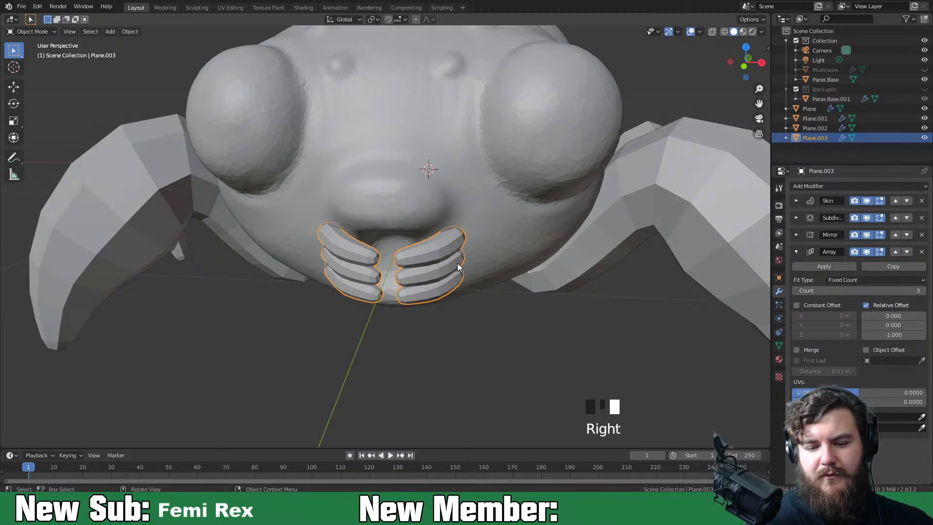
pyautogui.click(850, 186)
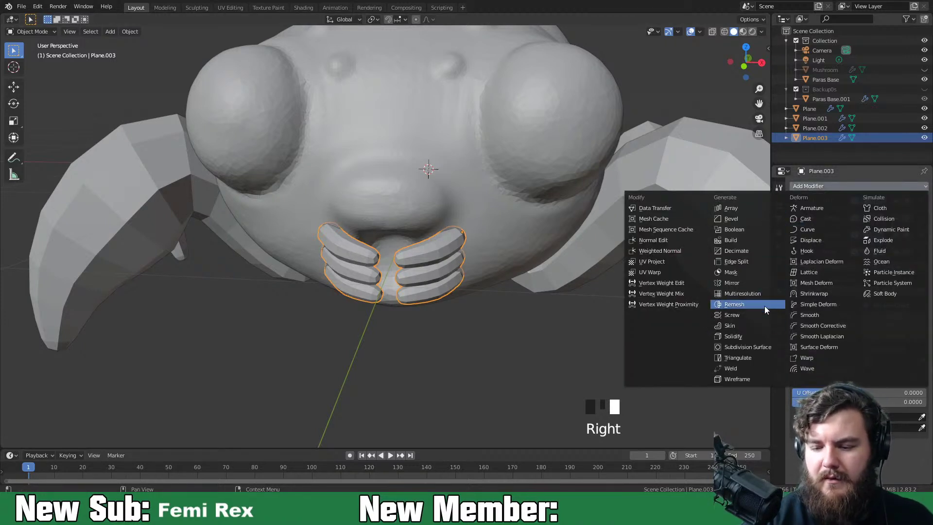
pyautogui.click(761, 347)
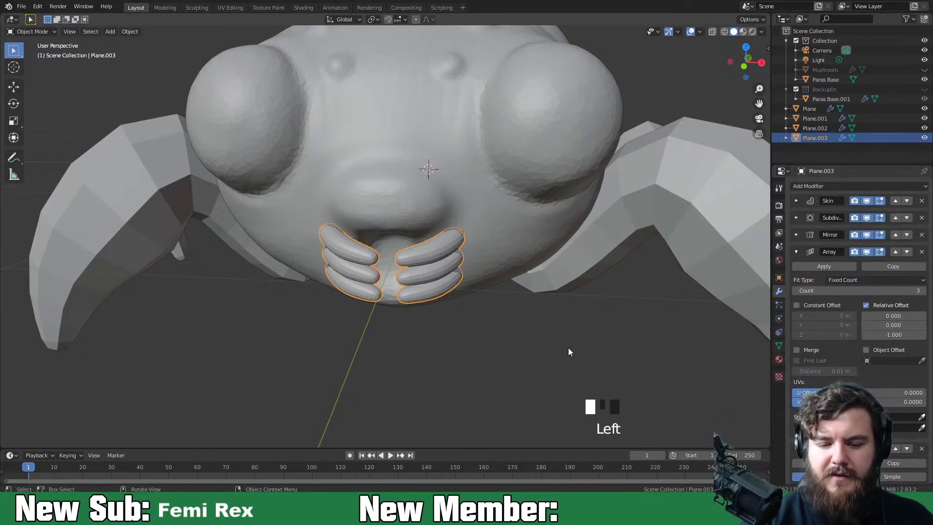
pyautogui.rightClick(404, 245)
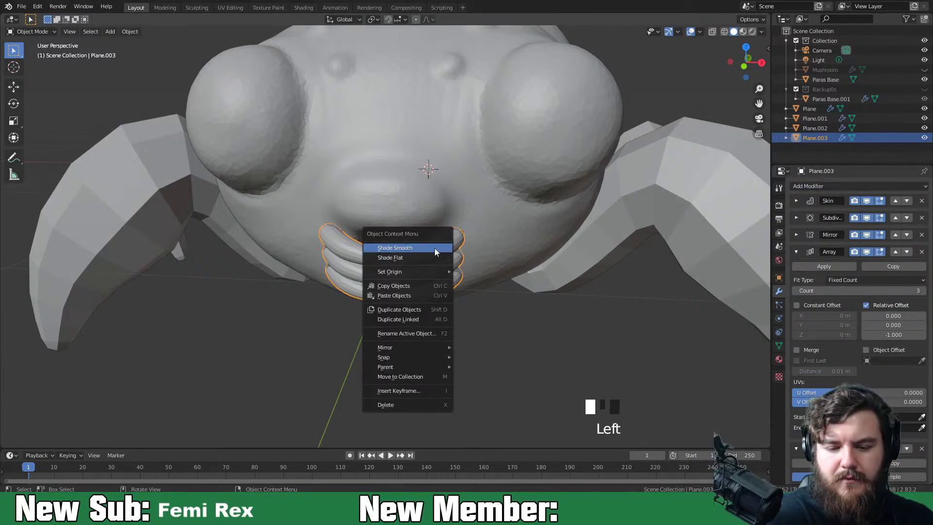
pyautogui.click(434, 248)
pyautogui.moveTo(481, 306); pyautogui.dragTo(470, 276, button='middle')
pyautogui.moveTo(435, 263); pyautogui.dragTo(528, 295, button='middle')
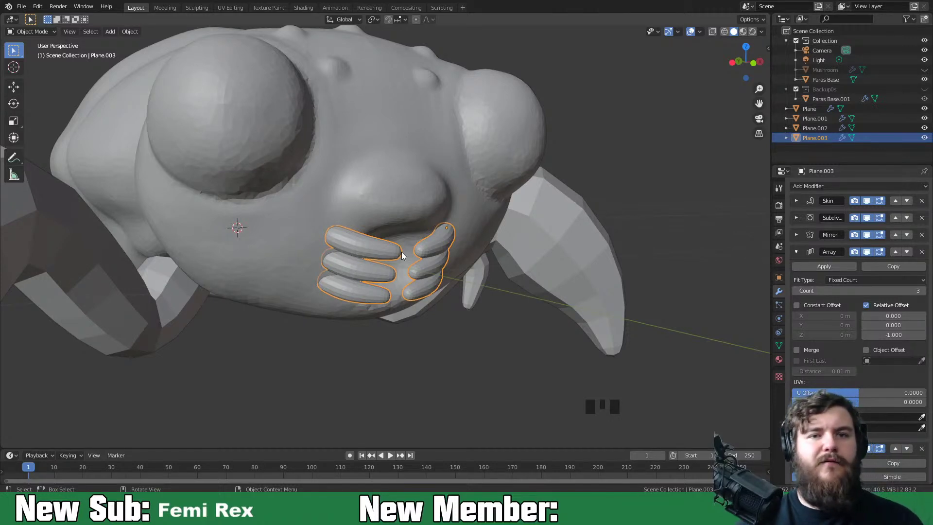
# Collapse the Array and final Subdivision modifiers in the mouth segments' modifier stack
pyautogui.hotkey('ctrl', '1')
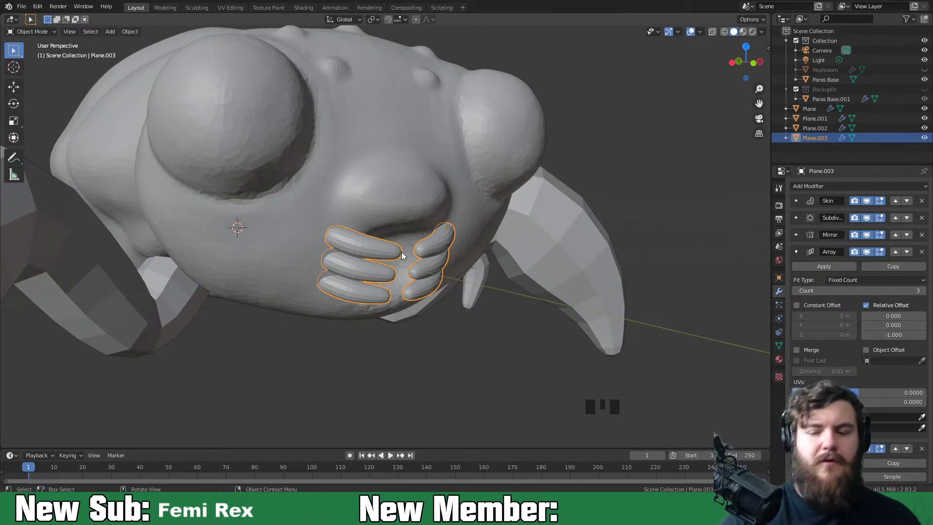
pyautogui.click(796, 252)
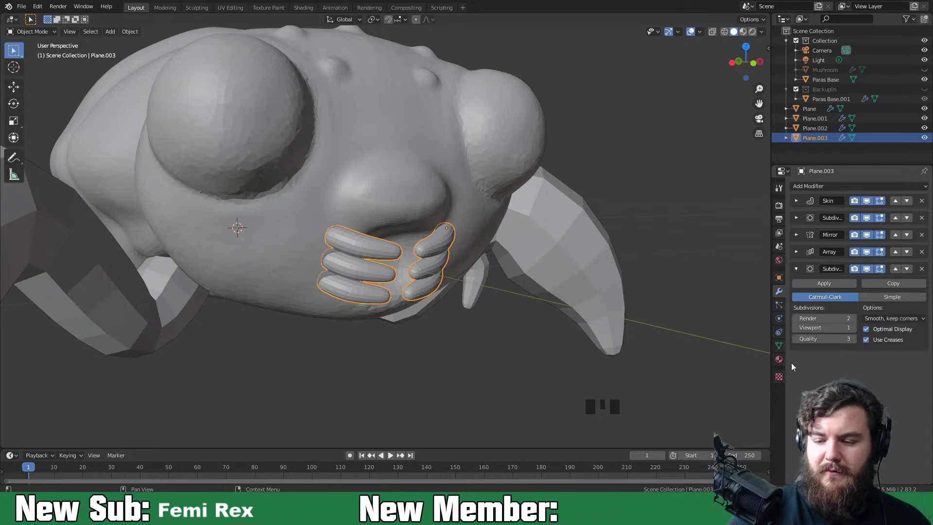
pyautogui.click(796, 268)
# Add a Boolean modifier to the Paras Base body and pick the mouth segments, Plane.003, as its object
pyautogui.moveTo(586, 346); pyautogui.dragTo(554, 343, button='middle')
pyautogui.click(510, 226)
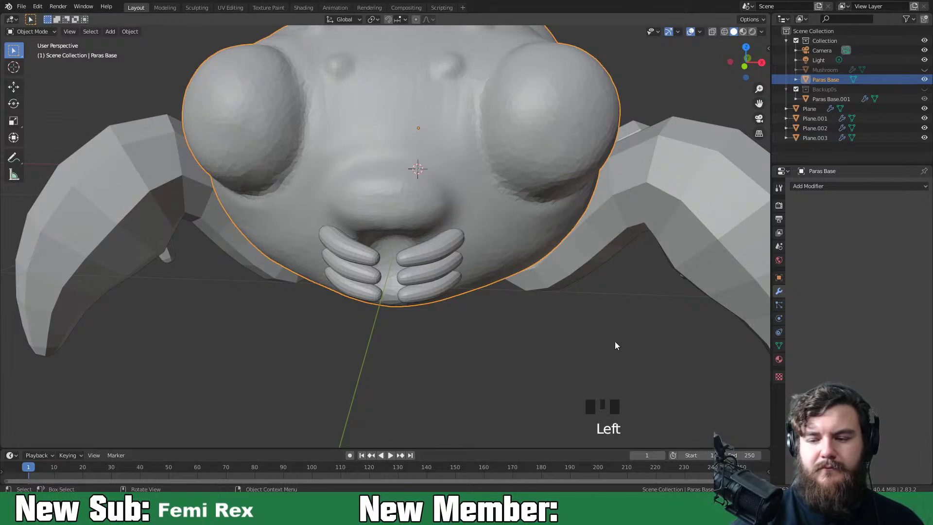
pyautogui.click(825, 186)
pyautogui.click(749, 232)
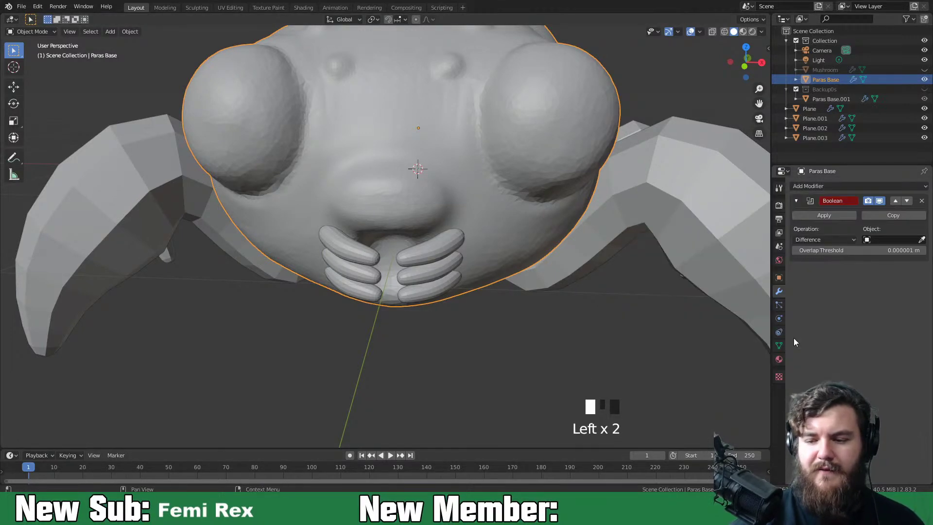
pyautogui.click(894, 239)
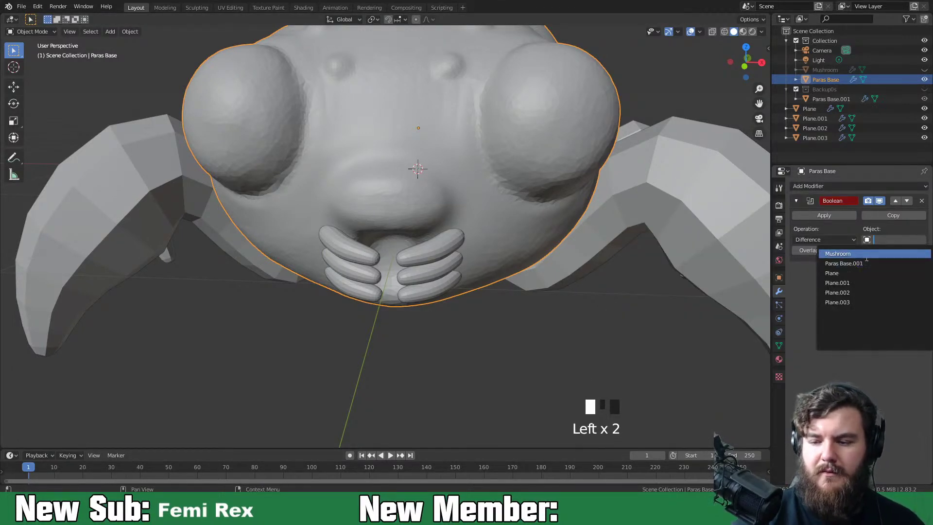
pyautogui.press('Escape')
pyautogui.click(921, 239)
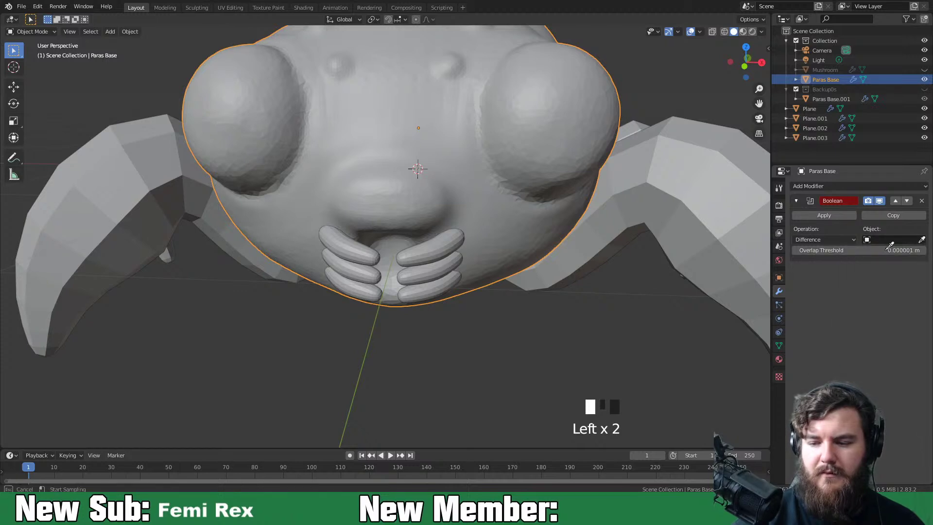
pyautogui.click(448, 255)
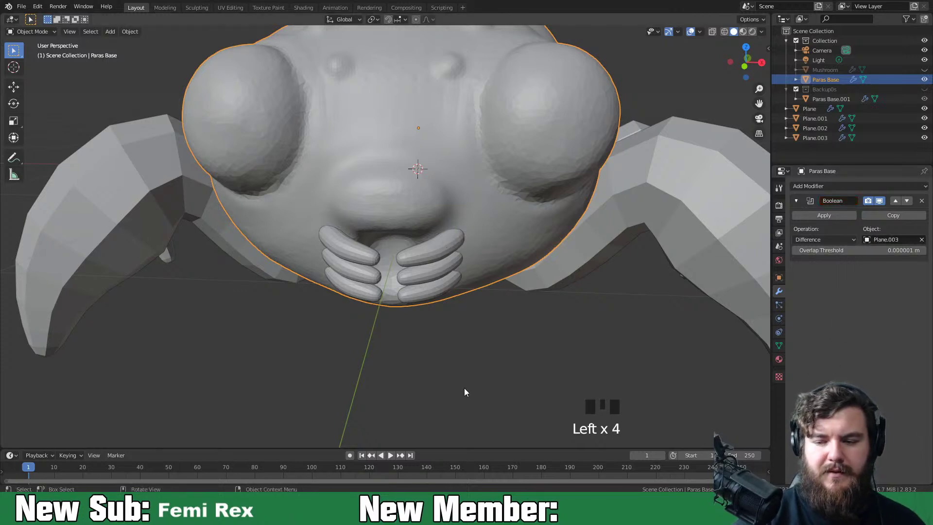
# Set the Boolean operation to Union and apply it to merge the mouth segments into the body
pyautogui.click(843, 240)
pyautogui.click(832, 262)
pyautogui.moveTo(693, 346); pyautogui.dragTo(537, 307, button='middle')
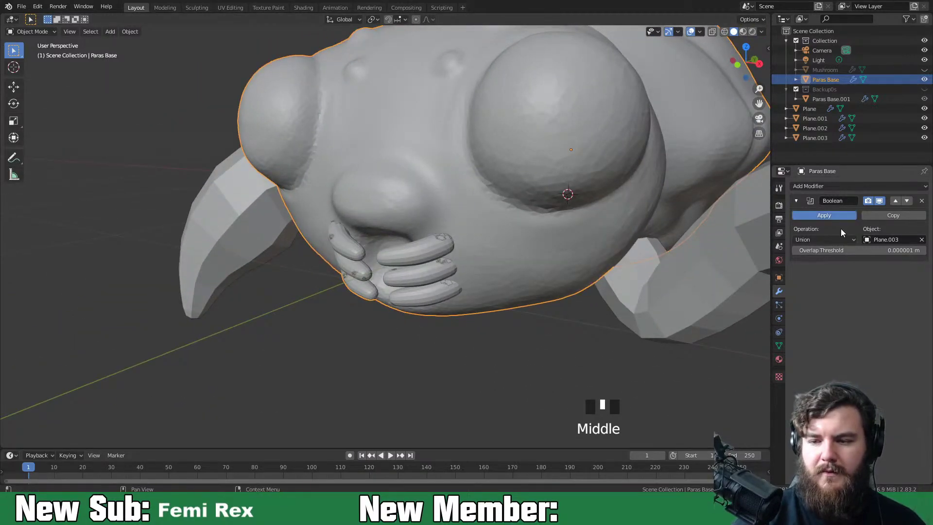
pyautogui.click(824, 215)
# Rename the original mouth segments object as teeth and move it into the hidden backup collection
pyautogui.click(456, 268)
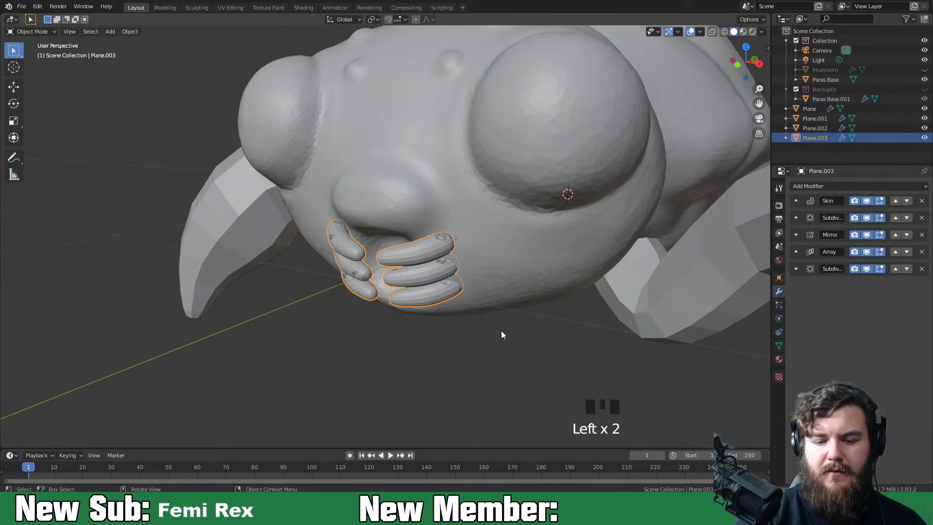
pyautogui.doubleClick(818, 139)
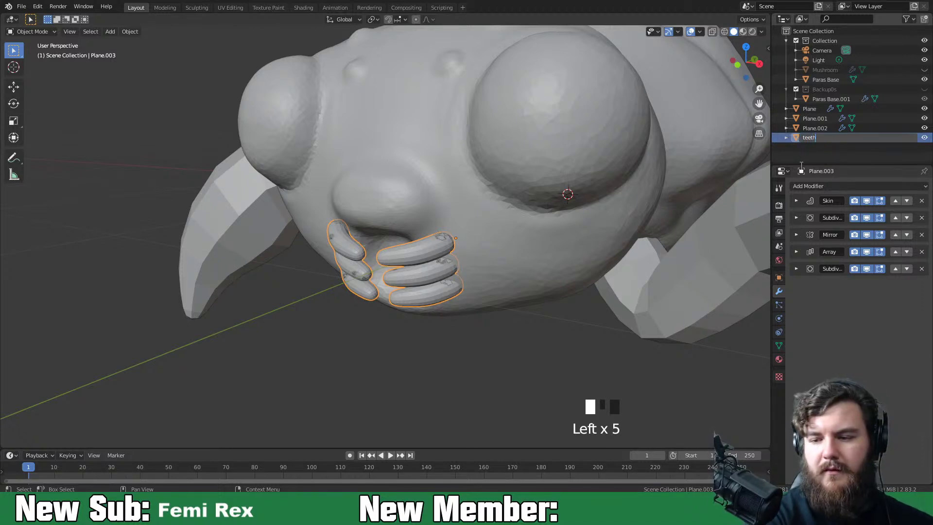
pyautogui.press('Return')
pyautogui.moveTo(809, 138); pyautogui.dragTo(828, 91)
# Open the Paras Base body for sculpting in the Sculpting workspace and enable dynamic topology
pyautogui.click(476, 267)
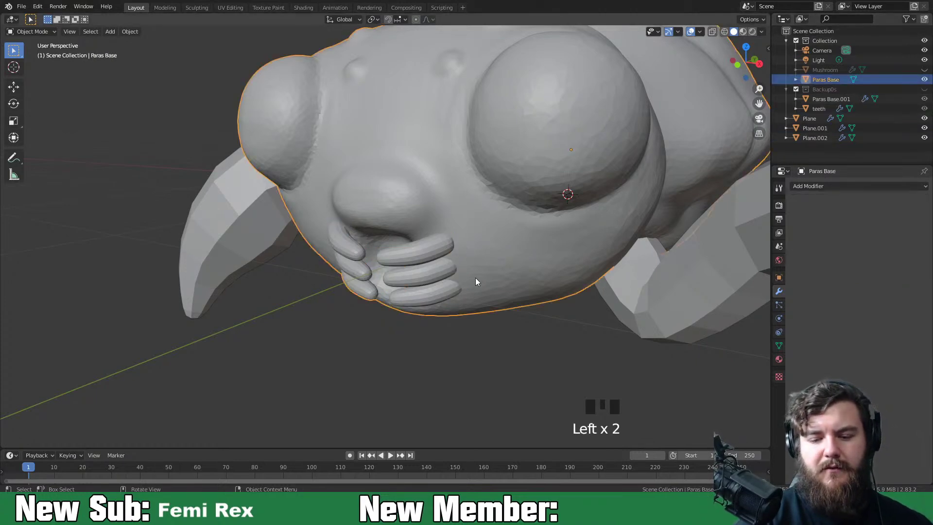
pyautogui.moveTo(497, 323); pyautogui.dragTo(518, 325, button='middle')
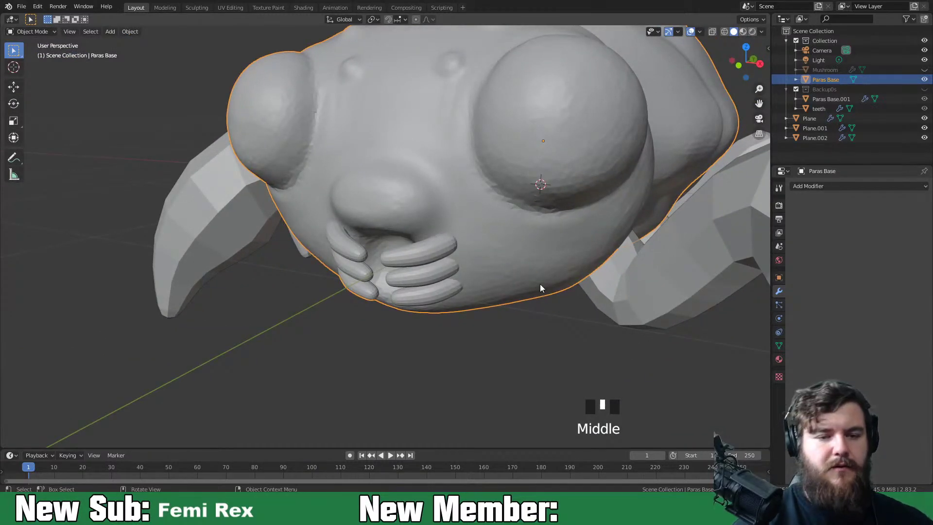
pyautogui.click(197, 7)
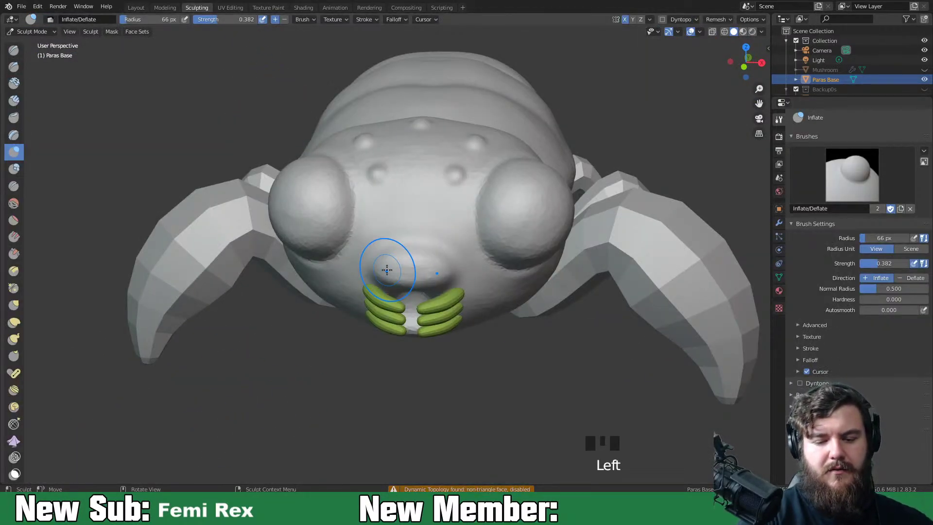
pyautogui.press('Tab')
pyautogui.press('Tab')
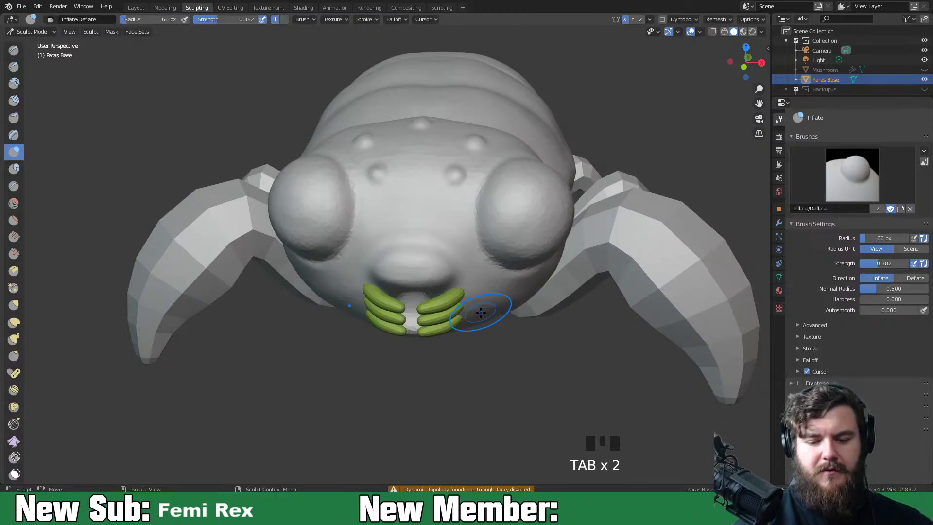
pyautogui.scroll(3, 545, 381)
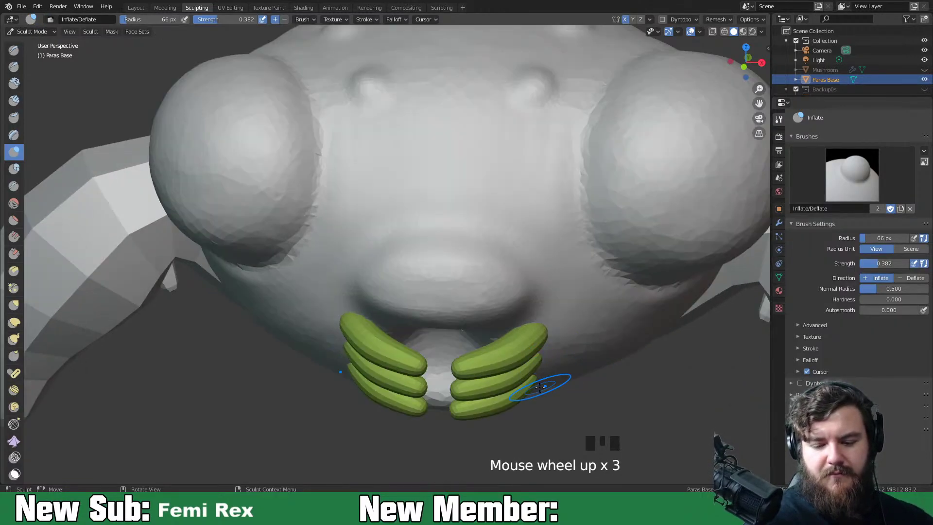
pyautogui.keyDown('shift'); pyautogui.moveTo(546, 381); pyautogui.dragTo(416, 296, button='middle'); pyautogui.keyUp('shift')
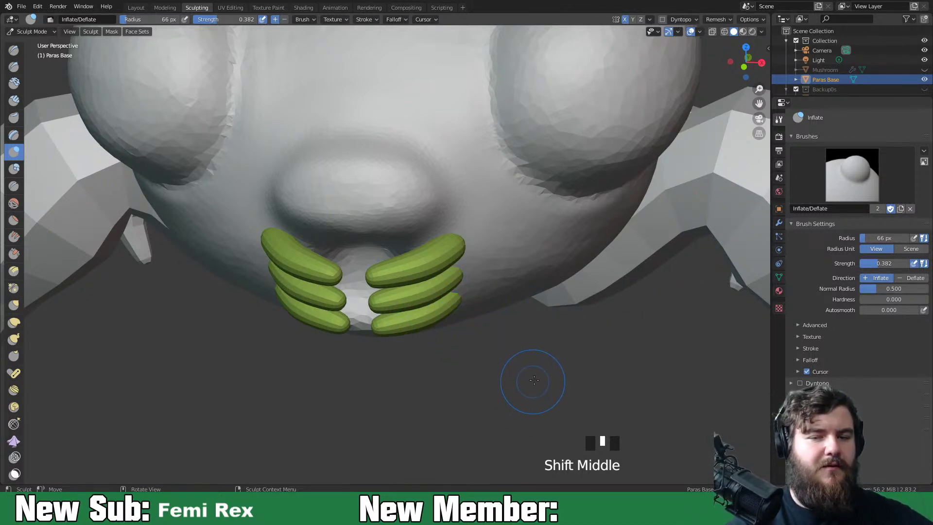
pyautogui.click(662, 19)
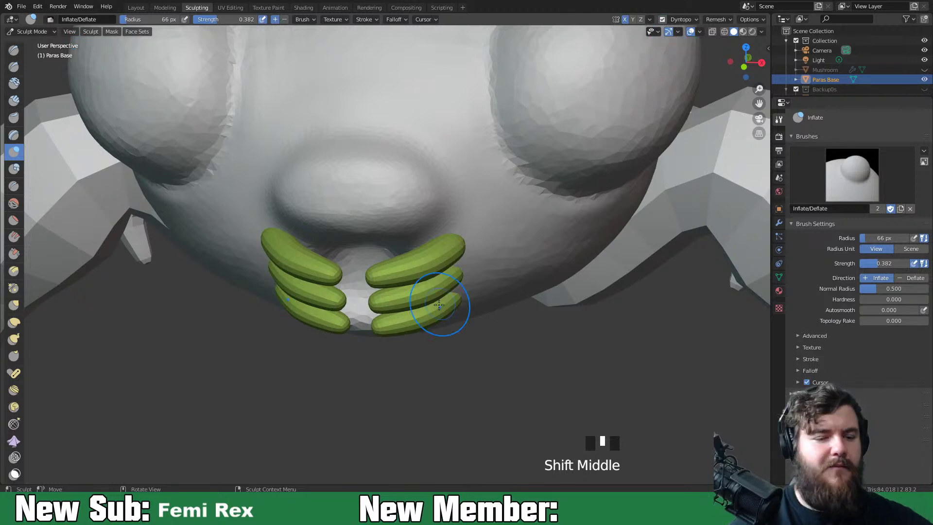
# Set the Inflate brush radius to 46 px and smooth the mouth segments and their outer ends into the face
pyautogui.press('f')
pyautogui.click(462, 238)
pyautogui.moveTo(462, 237); pyautogui.dragTo(469, 236)
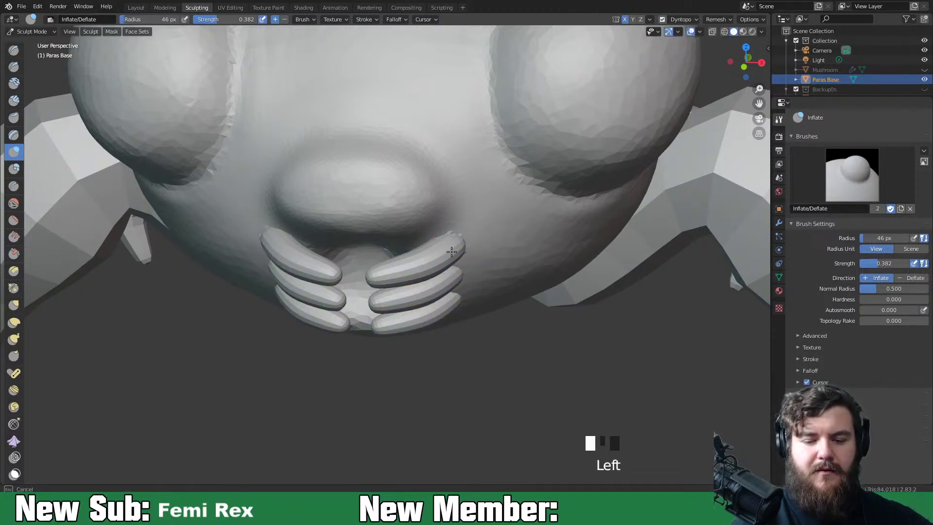
pyautogui.moveTo(378, 284)
pyautogui.keyDown('shift'); pyautogui.mouseDown()
pyautogui.moveTo(434, 258)
pyautogui.moveTo(378, 277)
pyautogui.mouseUp(); pyautogui.keyUp('shift')
pyautogui.keyDown('shift'); pyautogui.moveTo(378, 277); pyautogui.dragTo(439, 265); pyautogui.keyUp('shift')
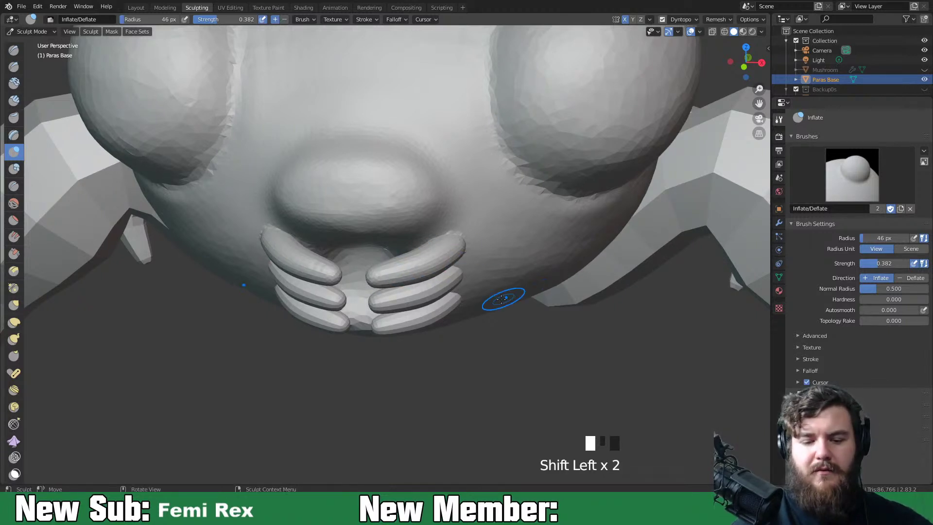
pyautogui.moveTo(503, 298); pyautogui.dragTo(466, 268, button='middle')
pyautogui.moveTo(435, 215)
pyautogui.mouseDown()
pyautogui.moveTo(385, 229)
pyautogui.moveTo(416, 223)
pyautogui.moveTo(429, 244)
pyautogui.mouseUp()
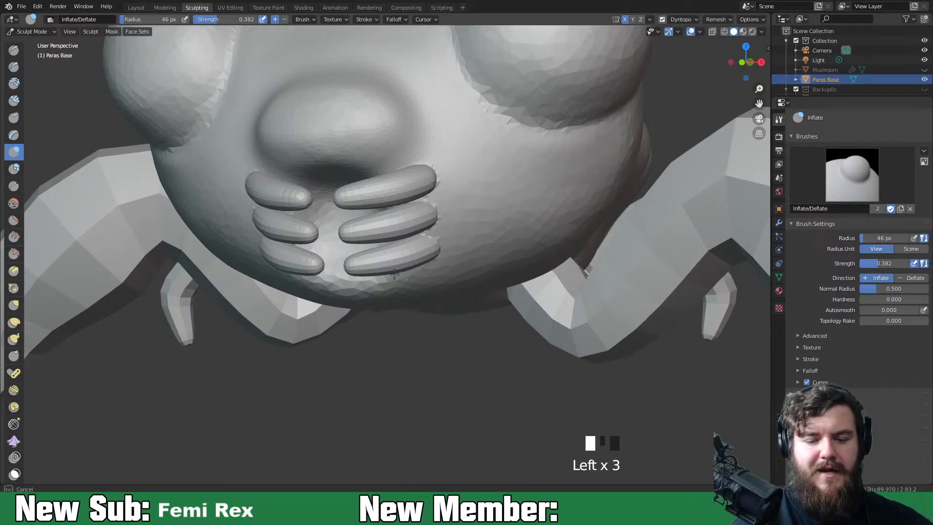
pyautogui.keyDown('shift'); pyautogui.moveTo(394, 274); pyautogui.dragTo(373, 273); pyautogui.keyUp('shift')
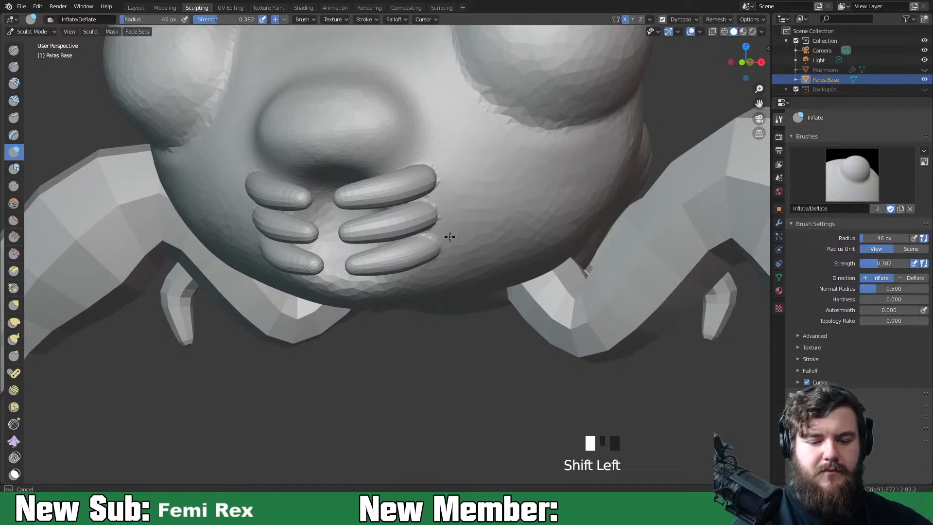
pyautogui.moveTo(396, 219); pyautogui.dragTo(431, 207)
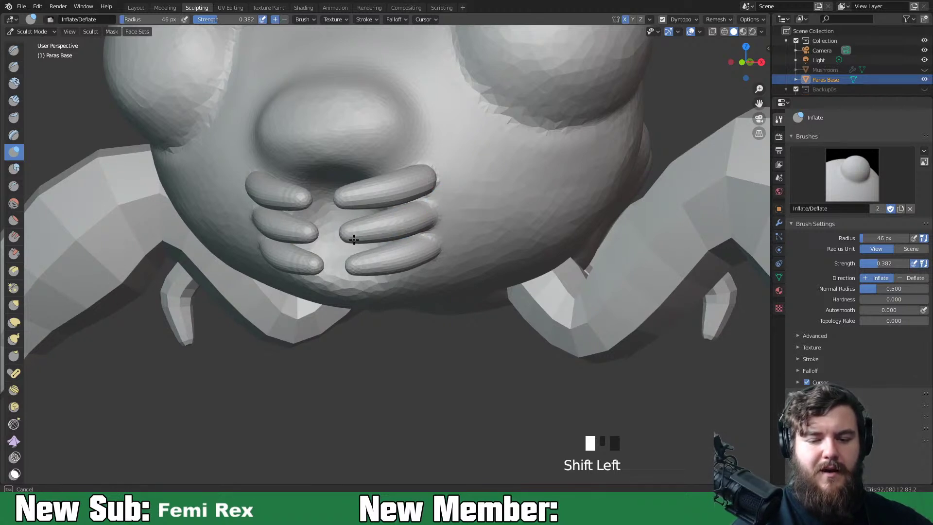
pyautogui.moveTo(439, 208); pyautogui.dragTo(444, 197, button='middle')
pyautogui.click(442, 194)
pyautogui.moveTo(441, 203)
pyautogui.mouseDown()
pyautogui.moveTo(444, 192)
pyautogui.moveTo(434, 203)
pyautogui.mouseUp()
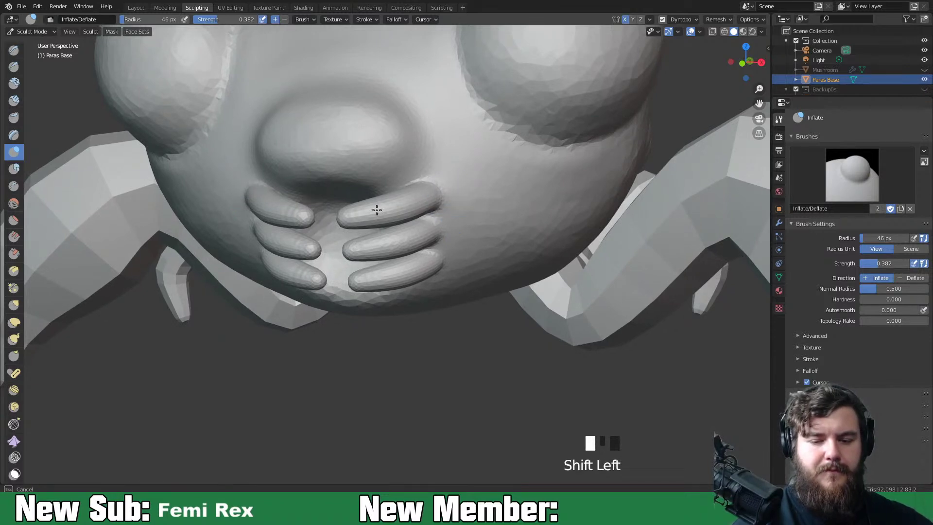
# Sculpt and smooth the undersides of the lowest mouth segments so they blend into the chin
pyautogui.moveTo(444, 204); pyautogui.dragTo(483, 235, button='middle')
pyautogui.click(432, 276)
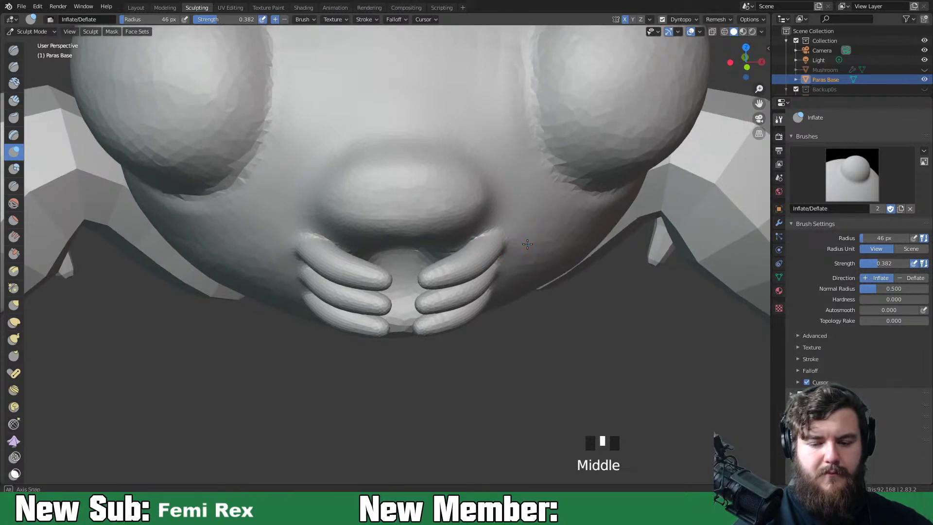
pyautogui.moveTo(522, 244); pyautogui.dragTo(492, 216, button='middle')
pyautogui.click(418, 239)
pyautogui.moveTo(418, 239)
pyautogui.mouseDown(button='middle')
pyautogui.moveTo(472, 189)
pyautogui.moveTo(462, 183)
pyautogui.moveTo(468, 170)
pyautogui.mouseUp(button='middle')
pyautogui.click(437, 192)
pyautogui.click(470, 167)
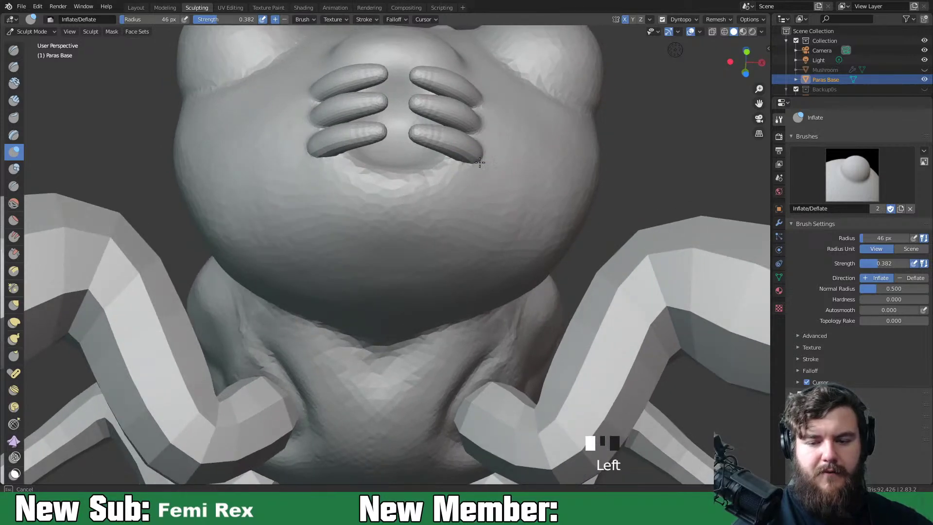
pyautogui.keyDown('shift'); pyautogui.moveTo(456, 166); pyautogui.dragTo(472, 168); pyautogui.keyUp('shift')
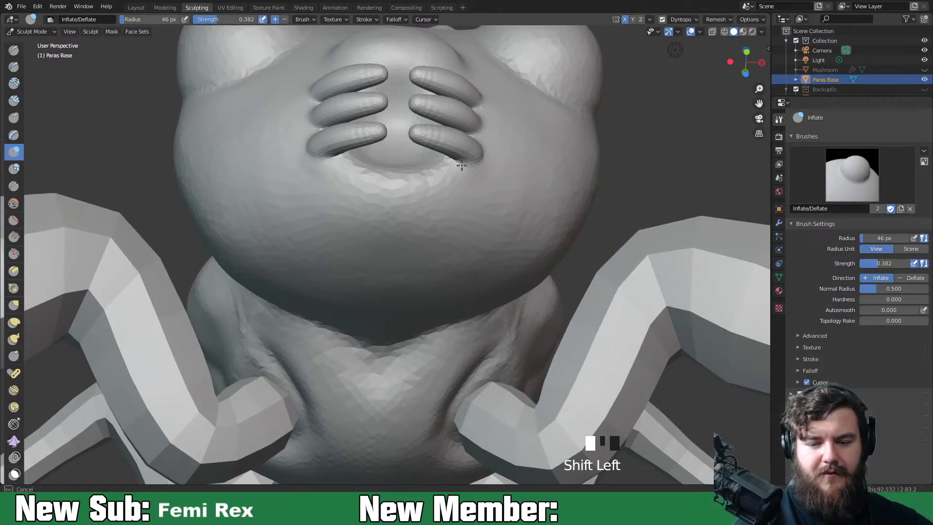
pyautogui.click(424, 140)
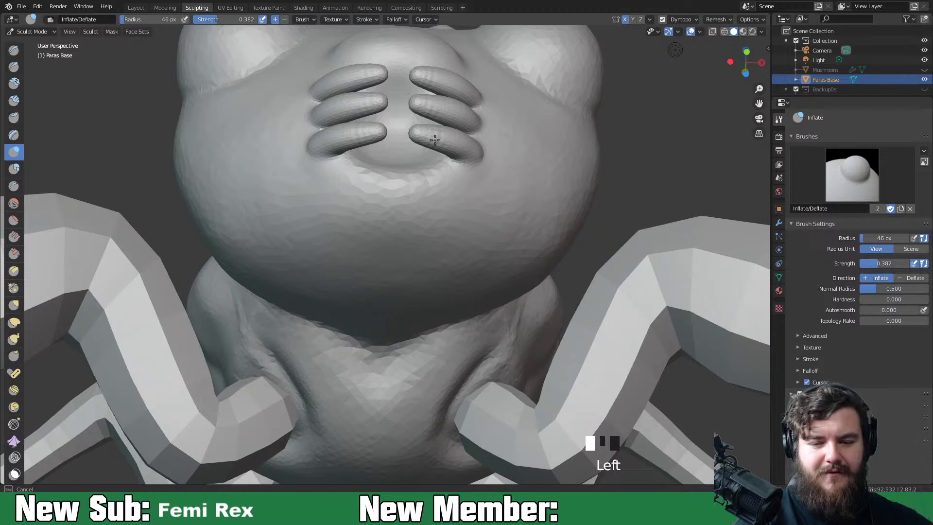
# Refine the inner tips of the mouth segments and blend the top pair into the face beside the nose
pyautogui.moveTo(461, 153)
pyautogui.mouseDown(button='middle')
pyautogui.moveTo(475, 202)
pyautogui.moveTo(453, 214)
pyautogui.moveTo(488, 222)
pyautogui.moveTo(462, 229)
pyautogui.mouseUp(button='middle')
pyautogui.click(446, 220)
pyautogui.click(416, 245)
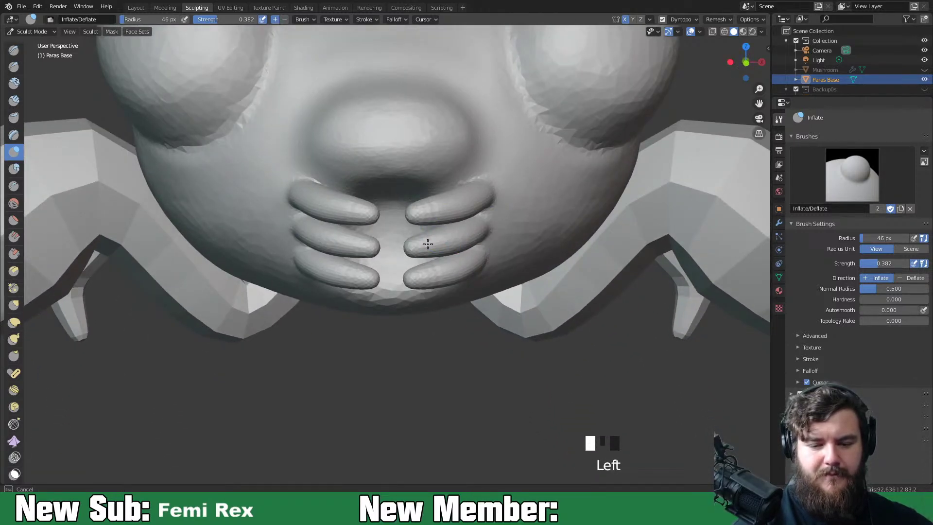
pyautogui.click(484, 189)
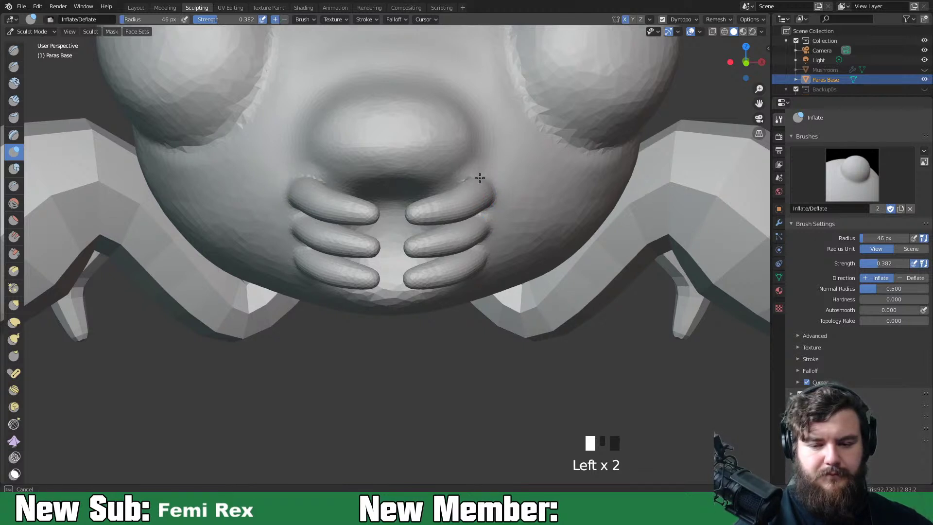
pyautogui.moveTo(480, 193); pyautogui.dragTo(481, 184, button='middle')
pyautogui.click(446, 165)
pyautogui.moveTo(446, 166); pyautogui.dragTo(442, 217)
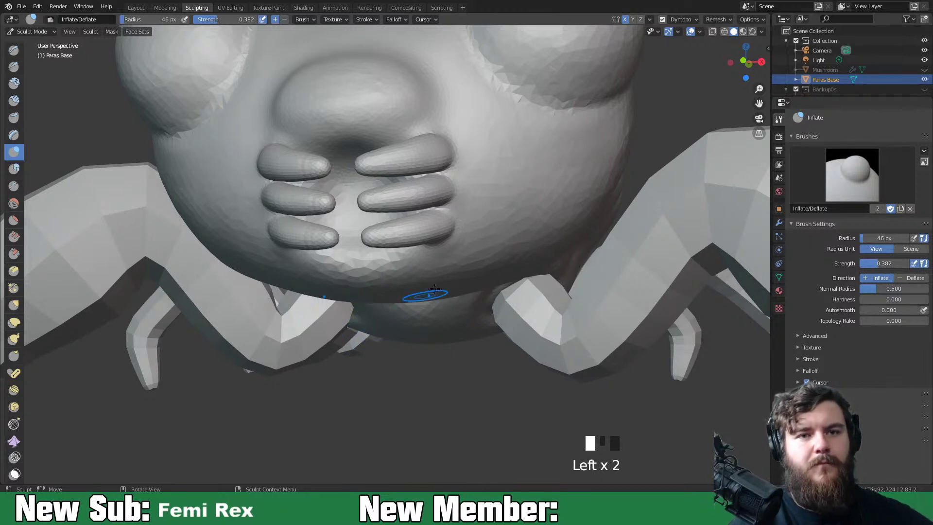
pyautogui.moveTo(451, 227); pyautogui.dragTo(464, 209)
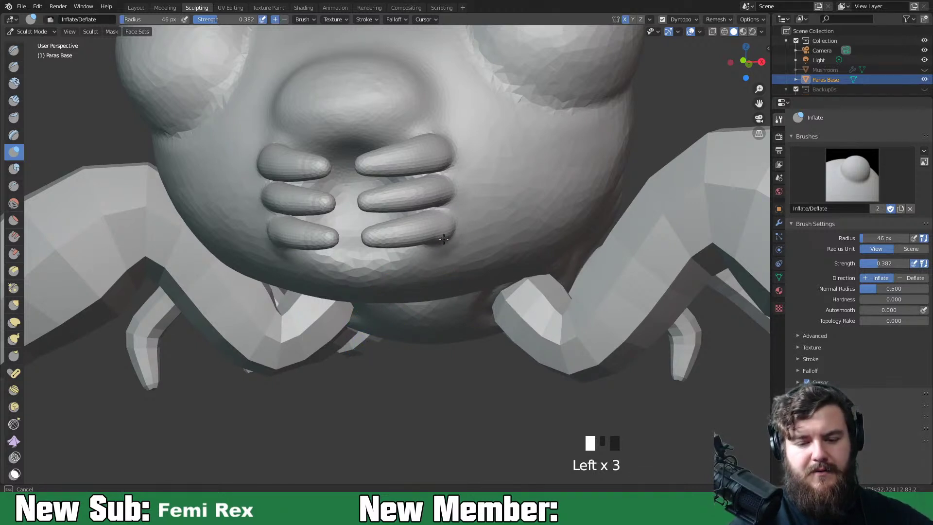
# Touch up the lower mouth segments with Inflate and nudge the lowest segment's inner tip with the Grab brush
pyautogui.moveTo(431, 238); pyautogui.dragTo(428, 237)
pyautogui.moveTo(428, 237); pyautogui.dragTo(398, 215, button='middle')
pyautogui.moveTo(398, 216); pyautogui.dragTo(414, 222)
pyautogui.moveTo(413, 223); pyautogui.dragTo(433, 202, button='middle')
pyautogui.moveTo(433, 202); pyautogui.dragTo(392, 192)
pyautogui.moveTo(391, 192); pyautogui.dragTo(535, 266, button='middle')
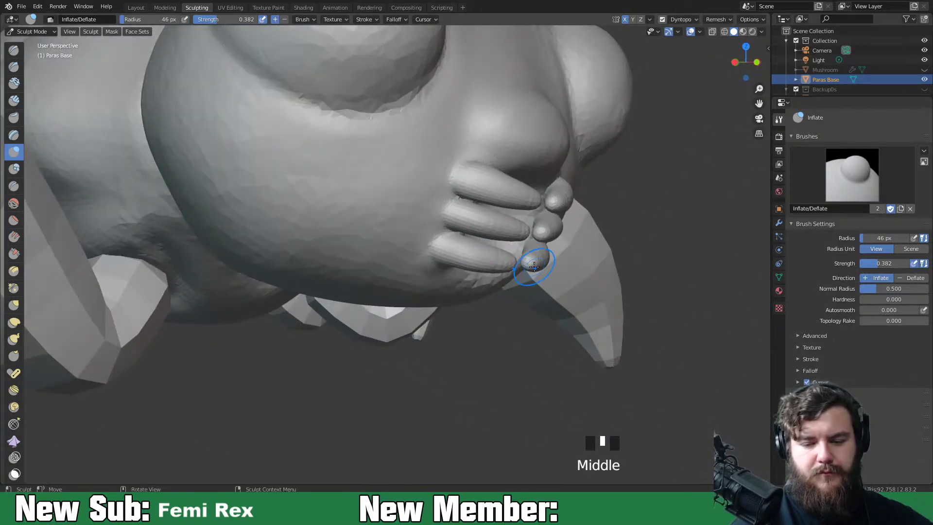
pyautogui.press('g')
pyautogui.moveTo(535, 266); pyautogui.dragTo(531, 261)
pyautogui.moveTo(531, 260)
pyautogui.mouseDown(button='middle')
pyautogui.moveTo(516, 189)
pyautogui.moveTo(493, 194)
pyautogui.moveTo(501, 284)
pyautogui.moveTo(479, 270)
pyautogui.mouseUp(button='middle')
# Carve the gap between the nose and the top mouth segments using the Crease brush at a 39 px radius
pyautogui.click(13, 186)
pyautogui.moveTo(399, 158)
pyautogui.mouseDown()
pyautogui.moveTo(348, 132)
pyautogui.moveTo(377, 119)
pyautogui.mouseUp()
pyautogui.press('f')
pyautogui.click(329, 177)
pyautogui.moveTo(322, 192); pyautogui.dragTo(342, 209)
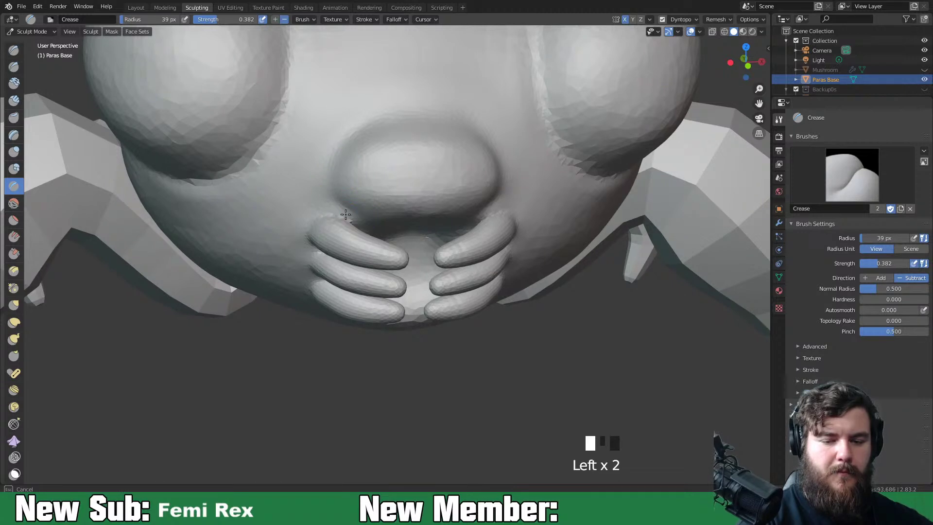
# Pull the sides of the nose outward to widen it using the Grab brush at a 116 px radius
pyautogui.press('g')
pyautogui.press('f')
pyautogui.click(365, 196)
pyautogui.moveTo(353, 182)
pyautogui.mouseDown()
pyautogui.moveTo(330, 188)
pyautogui.moveTo(351, 146)
pyautogui.mouseUp()
pyautogui.moveTo(352, 146)
pyautogui.mouseDown()
pyautogui.moveTo(358, 137)
pyautogui.moveTo(359, 185)
pyautogui.moveTo(342, 199)
pyautogui.mouseUp()
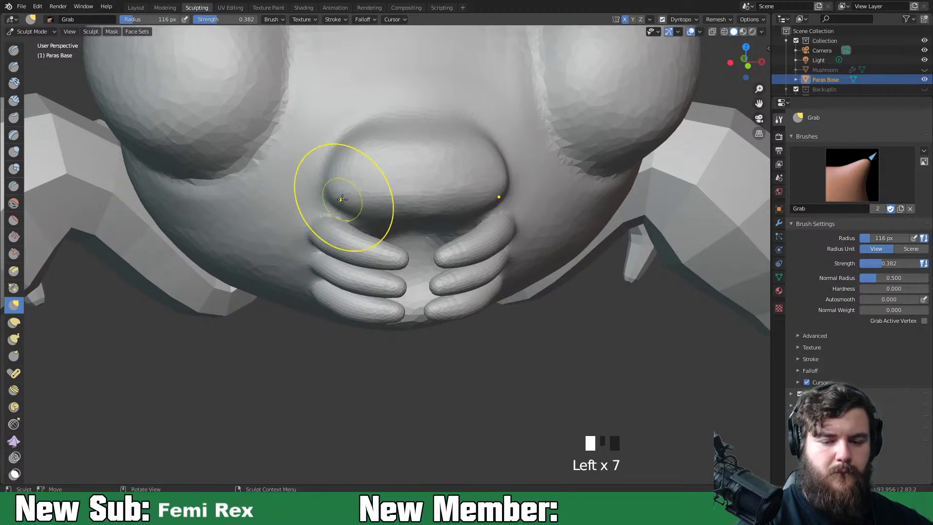
pyautogui.moveTo(505, 235)
pyautogui.mouseDown(button='middle')
pyautogui.moveTo(509, 217)
pyautogui.moveTo(517, 225)
pyautogui.mouseUp(button='middle')
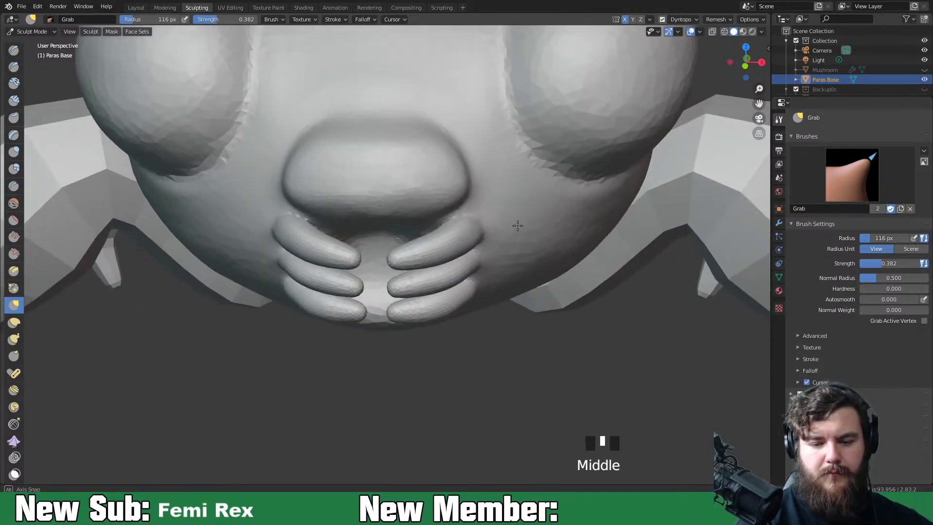
# Reshape the mouth segments toward the centre of the mouth with the Elastic Deform brush
pyautogui.click(14, 322)
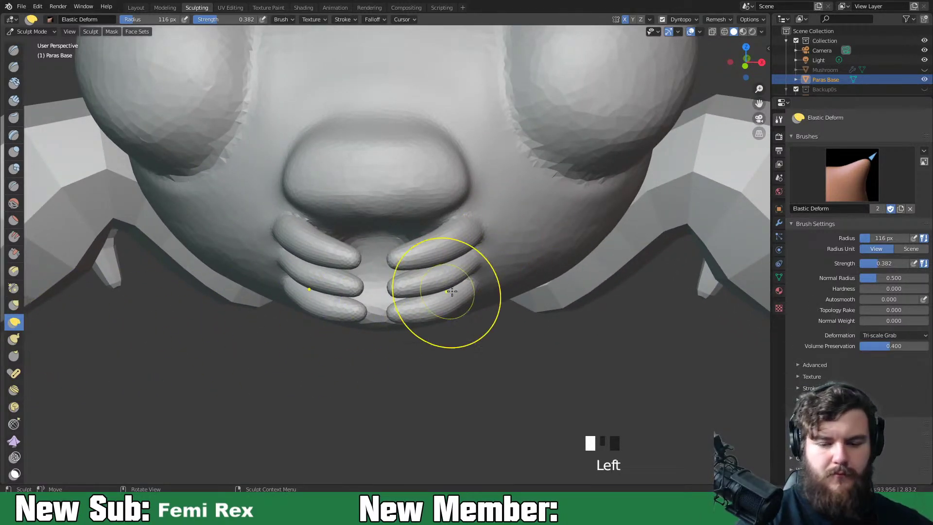
pyautogui.moveTo(421, 275)
pyautogui.mouseDown()
pyautogui.moveTo(442, 275)
pyautogui.moveTo(456, 251)
pyautogui.moveTo(397, 292)
pyautogui.moveTo(377, 285)
pyautogui.mouseUp()
pyautogui.moveTo(377, 285)
pyautogui.mouseDown(button='middle')
pyautogui.moveTo(444, 175)
pyautogui.moveTo(436, 234)
pyautogui.moveTo(350, 330)
pyautogui.moveTo(366, 406)
pyautogui.mouseUp(button='middle')
# Set the Inflate brush radius to 53 px and smooth the nose surface and its lower edge above the mouth
pyautogui.click(13, 152)
pyautogui.press('f')
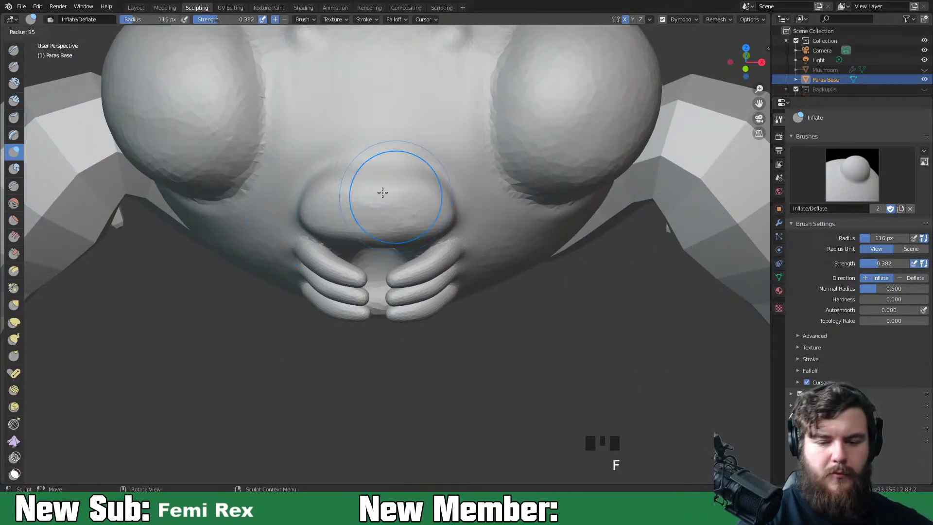
pyautogui.click(442, 198)
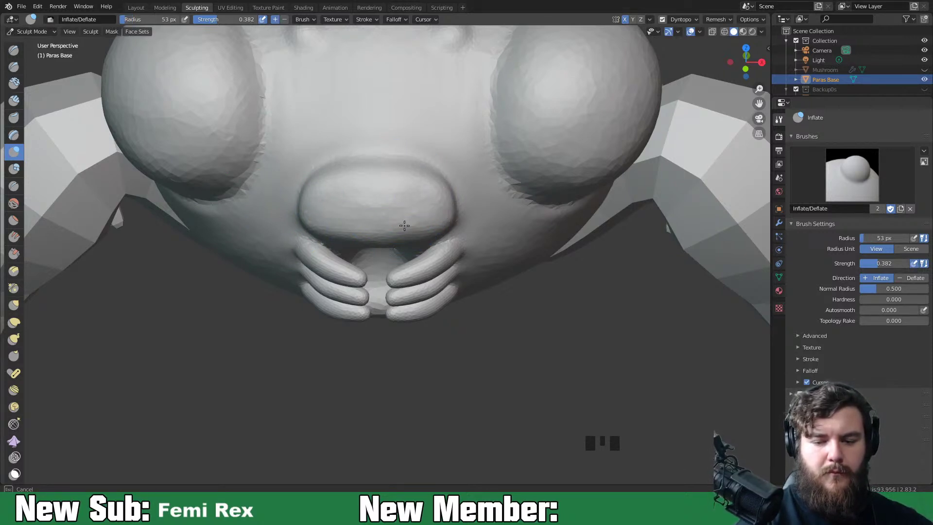
pyautogui.keyDown('shift'); pyautogui.moveTo(412, 208); pyautogui.dragTo(396, 196); pyautogui.keyUp('shift')
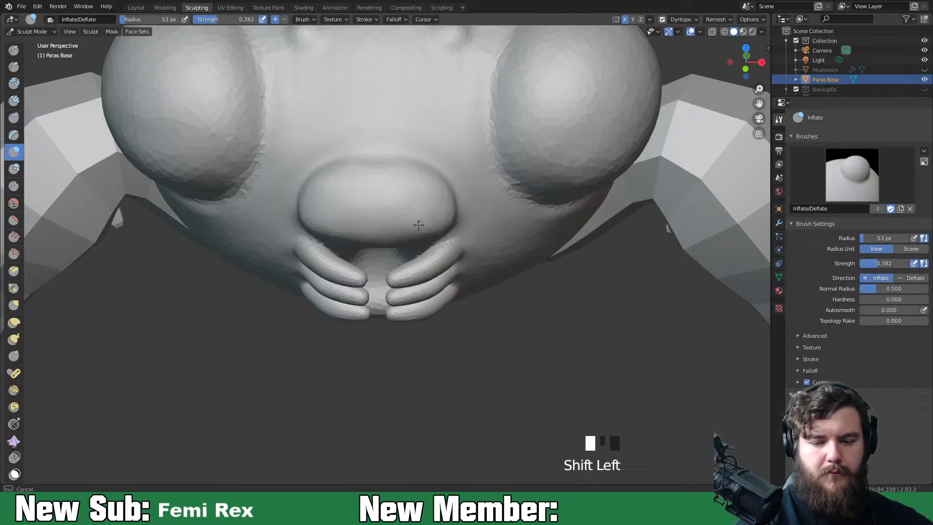
pyautogui.keyDown('shift'); pyautogui.moveTo(453, 216); pyautogui.dragTo(372, 240); pyautogui.keyUp('shift')
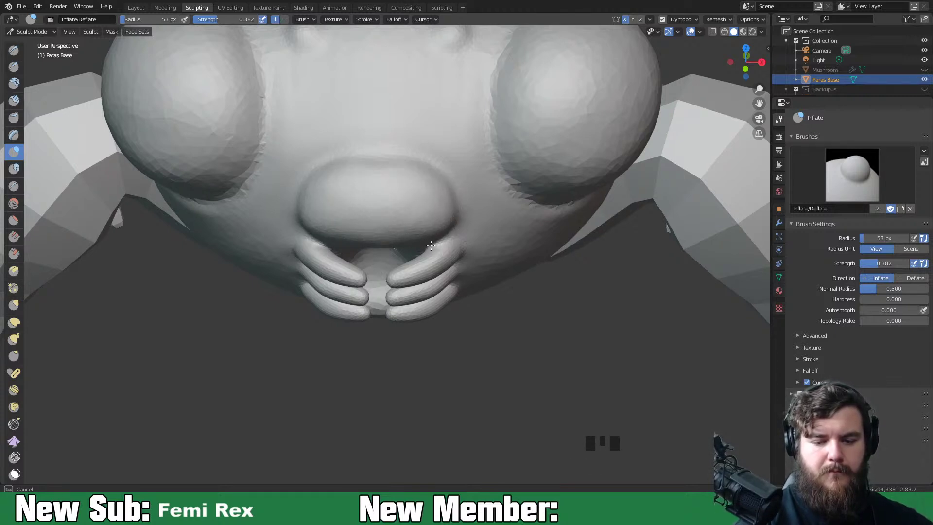
pyautogui.moveTo(481, 246); pyautogui.dragTo(549, 220, button='middle')
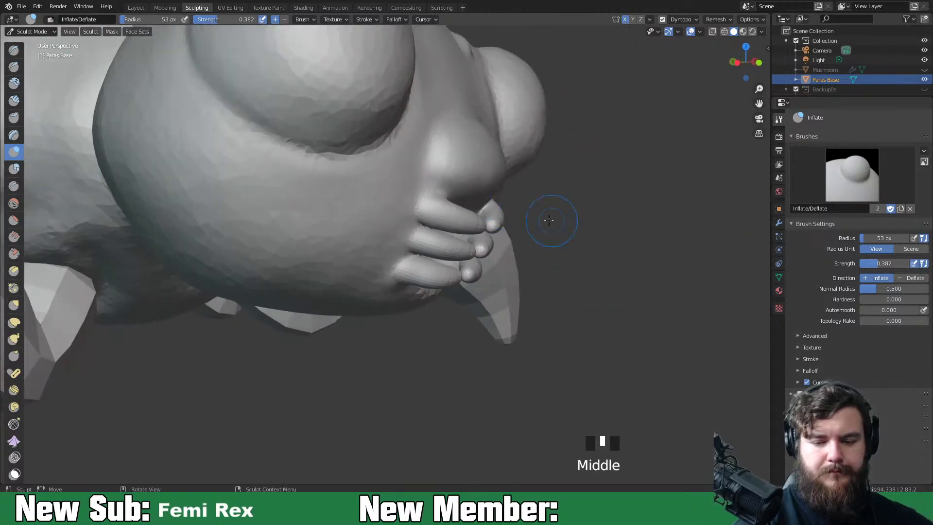
# Turn on smooth shading in the dynamic topology settings for the whole body
pyautogui.scroll(-4, 510, 209)
pyautogui.moveTo(479, 281); pyautogui.dragTo(437, 279, button='middle')
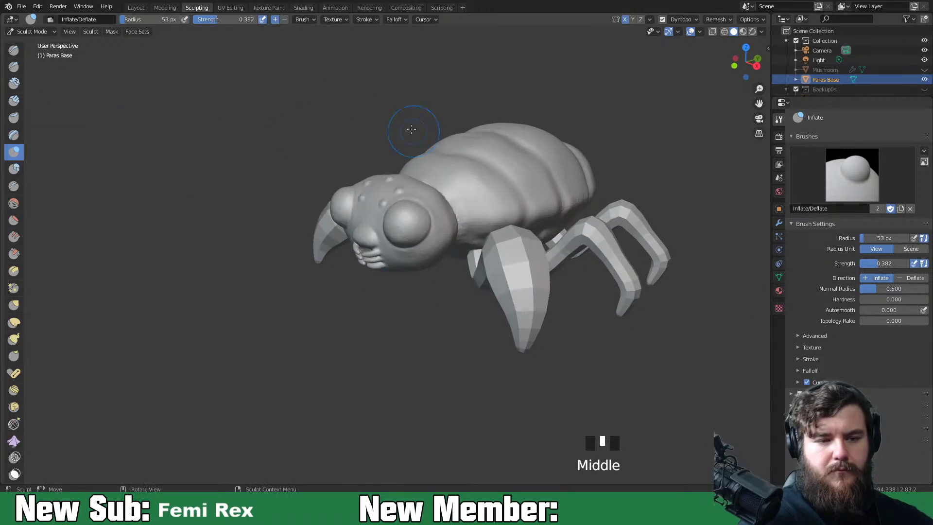
pyautogui.click(694, 20)
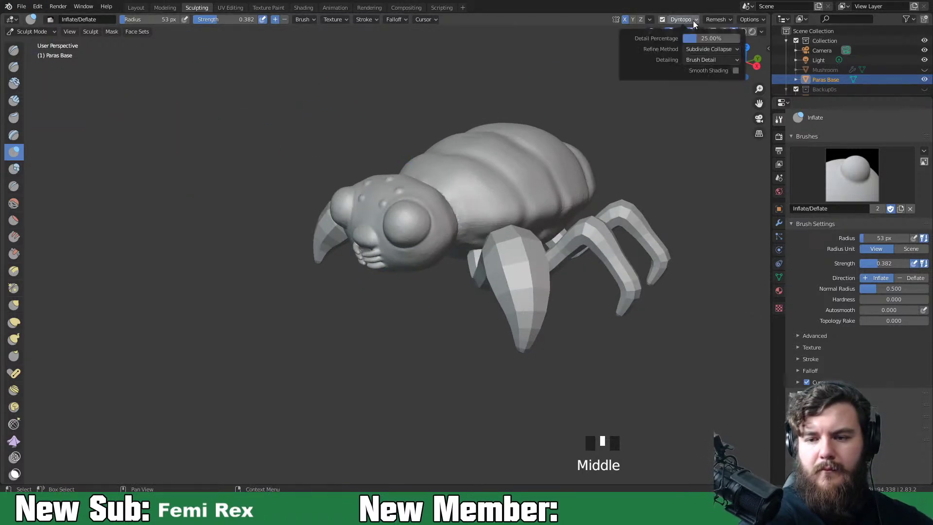
pyautogui.click(734, 69)
pyautogui.moveTo(444, 271); pyautogui.dragTo(490, 272, button='middle')
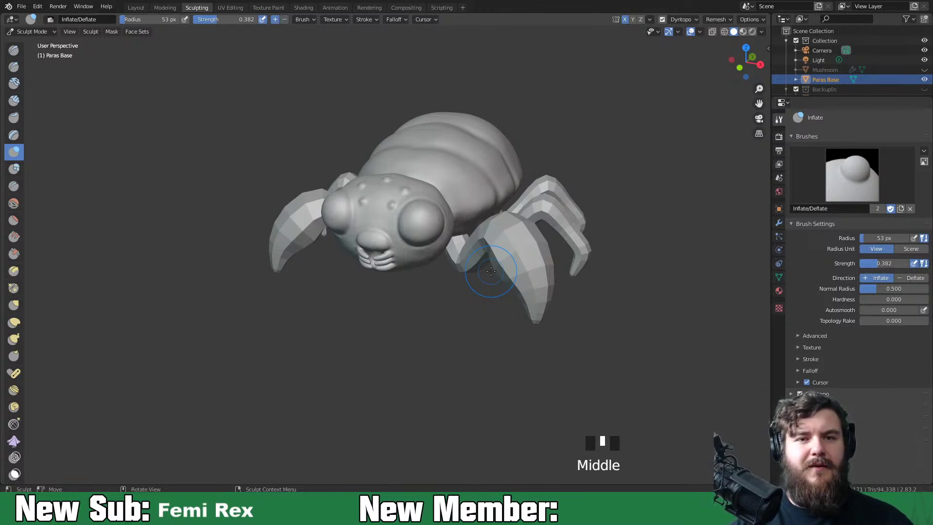
pyautogui.moveTo(586, 332); pyautogui.dragTo(657, 341, button='middle')
pyautogui.moveTo(594, 389); pyautogui.dragTo(597, 374, button='middle')
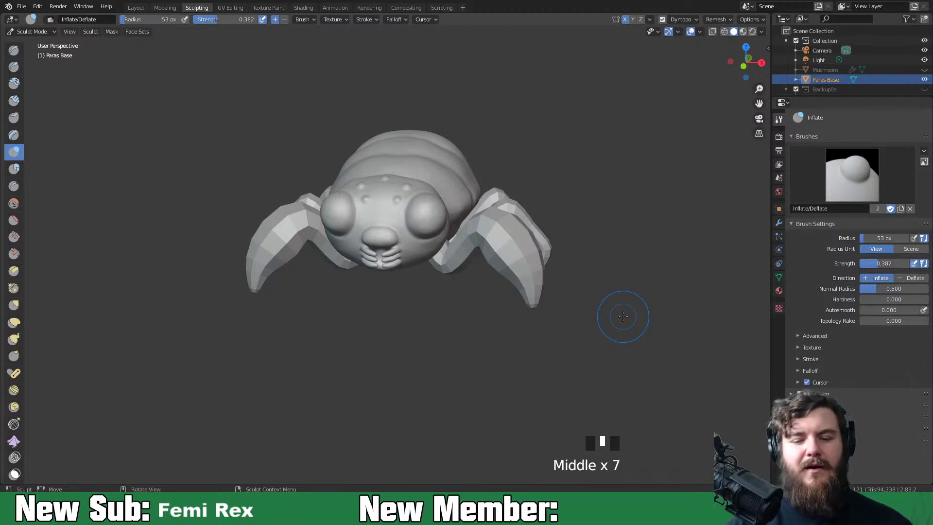
pyautogui.moveTo(453, 285); pyautogui.dragTo(252, 204, button='middle')
pyautogui.keyDown('shift'); pyautogui.moveTo(252, 204); pyautogui.dragTo(232, 182, button='middle'); pyautogui.keyUp('shift')
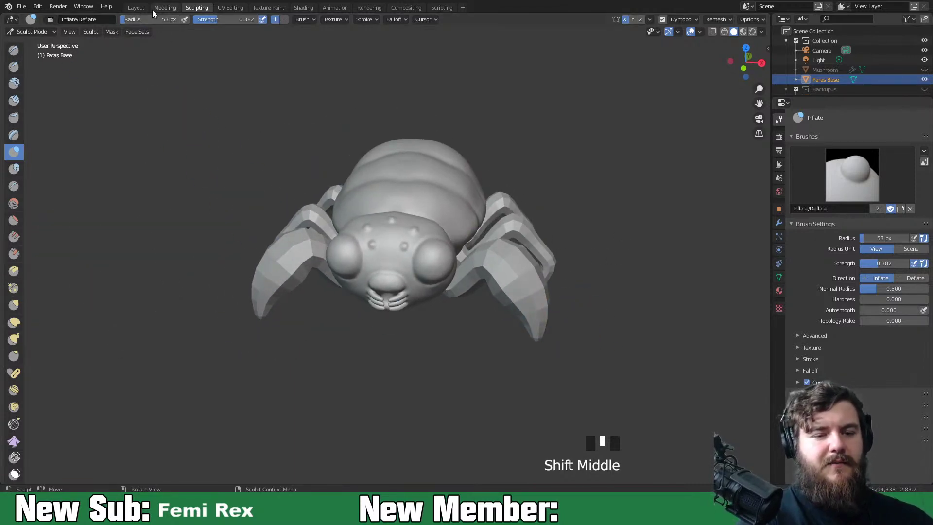
# Return to the Layout workspace and unhide the Mushroom object
pyautogui.click(136, 7)
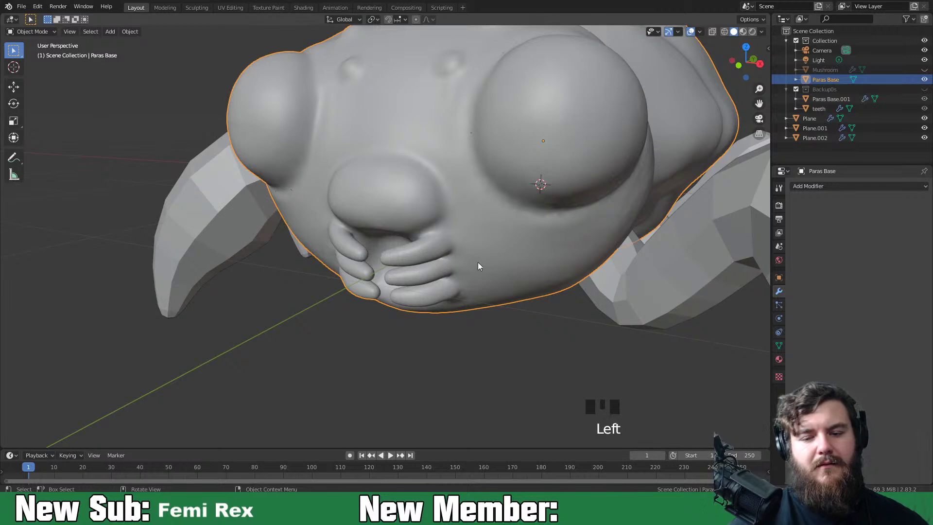
pyautogui.scroll(-8, 520, 262)
pyautogui.moveTo(516, 294)
pyautogui.mouseDown(button='middle')
pyautogui.moveTo(575, 304)
pyautogui.moveTo(524, 309)
pyautogui.mouseUp(button='middle')
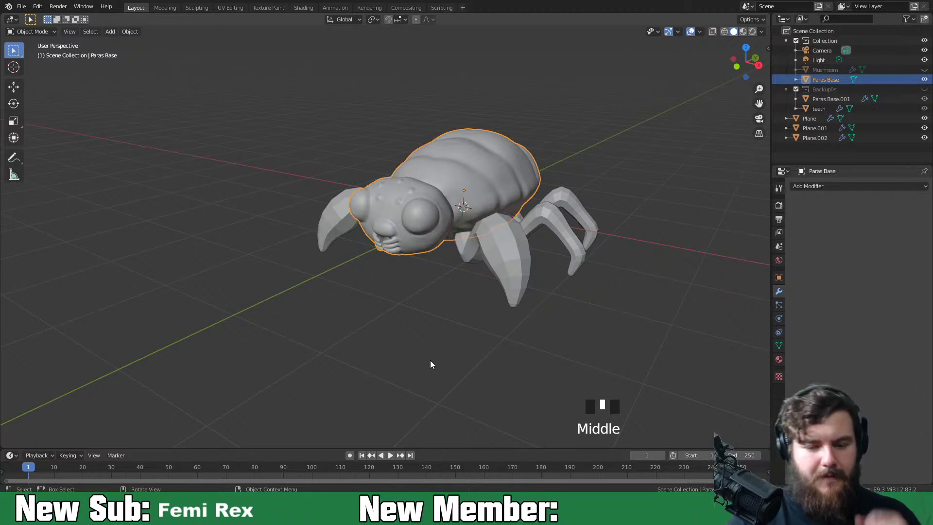
pyautogui.moveTo(517, 262); pyautogui.dragTo(564, 333, button='middle')
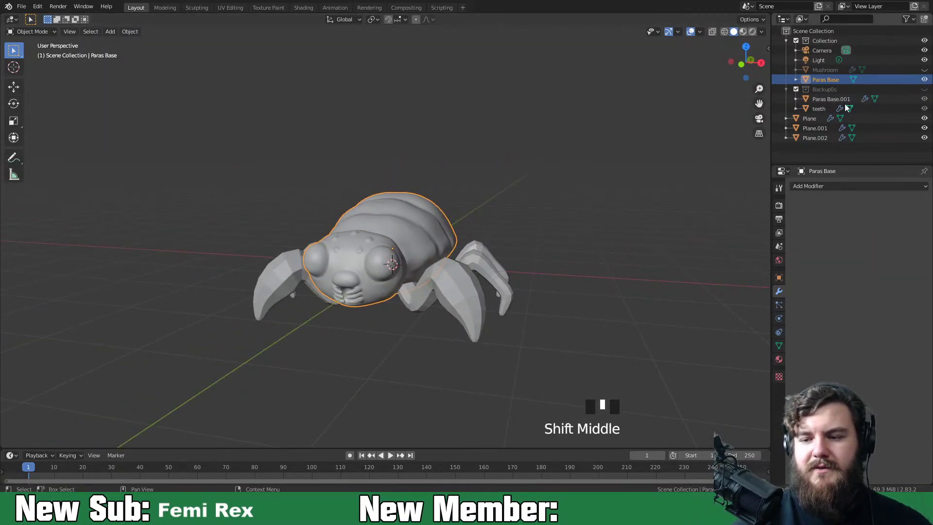
pyautogui.click(923, 69)
# Rotate the Mushroom object about the global X axis to adjust its tilt along the creature's back
pyautogui.moveTo(486, 209); pyautogui.dragTo(537, 286, button='middle')
pyautogui.click(489, 244)
pyautogui.press('r')
pyautogui.press('x')
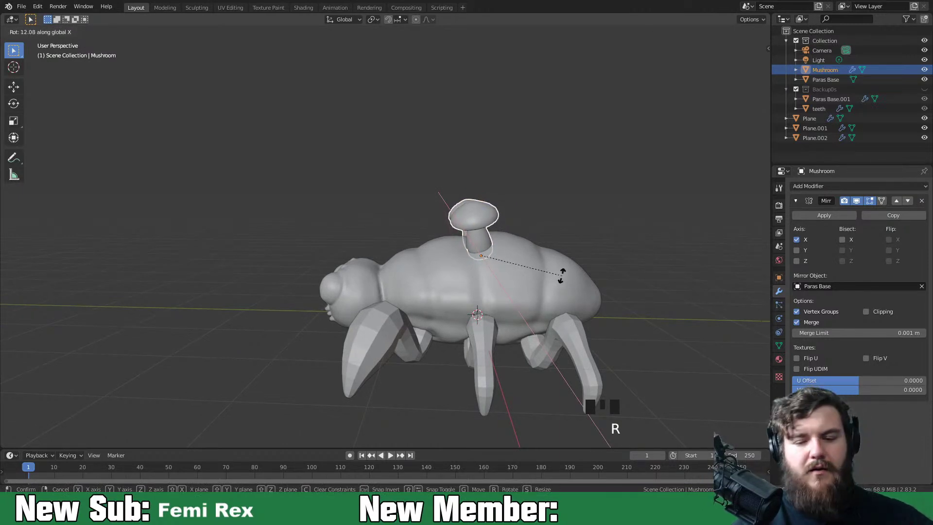
pyautogui.click(567, 284)
# From the front view, reposition the Mushroom object so the mirrored stems sit higher on the creature's back
pyautogui.moveTo(567, 284); pyautogui.dragTo(651, 306, button='middle')
pyautogui.press('KP_1')
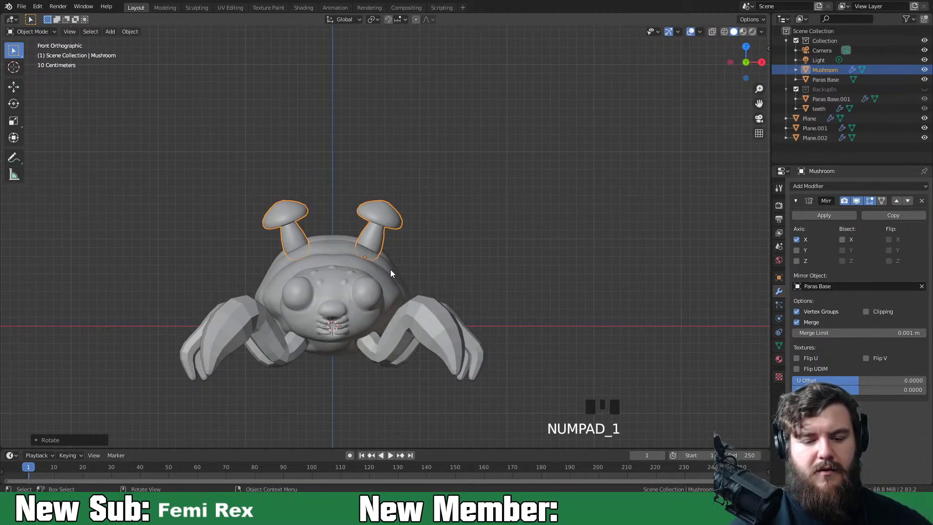
pyautogui.press('g')
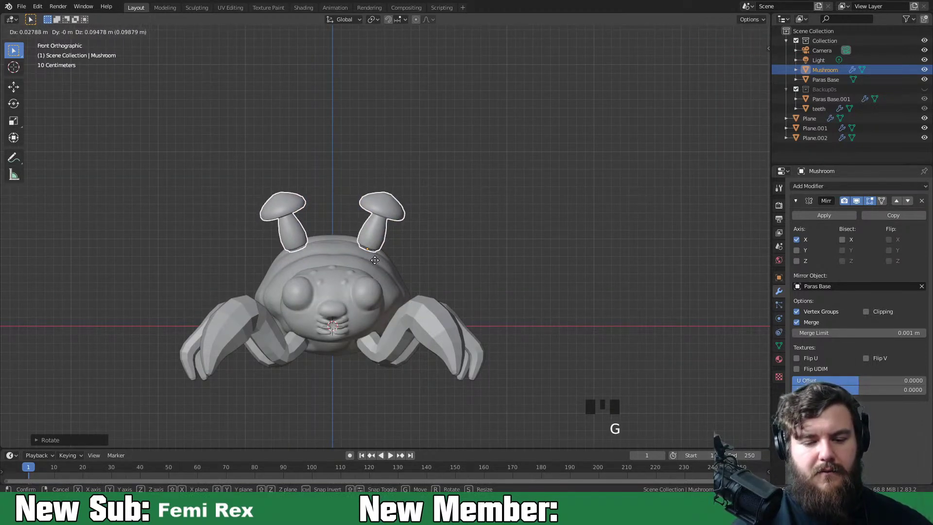
pyautogui.click(381, 263)
pyautogui.moveTo(381, 264); pyautogui.dragTo(433, 317, button='middle')
# Select all faces of the mushroom's cap by growing the selection from its top face, and scale the cap up to about twice its size
pyautogui.press('Tab')
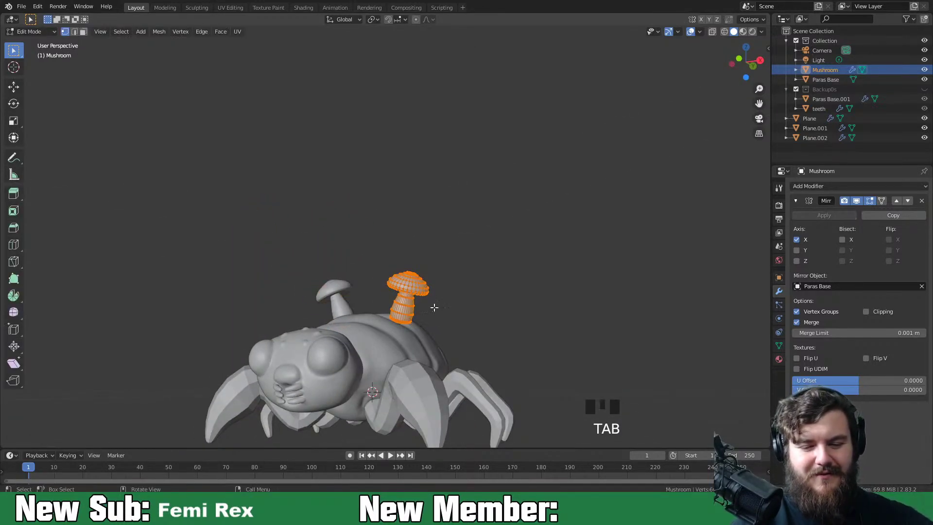
pyautogui.press('3')
pyautogui.click(413, 290)
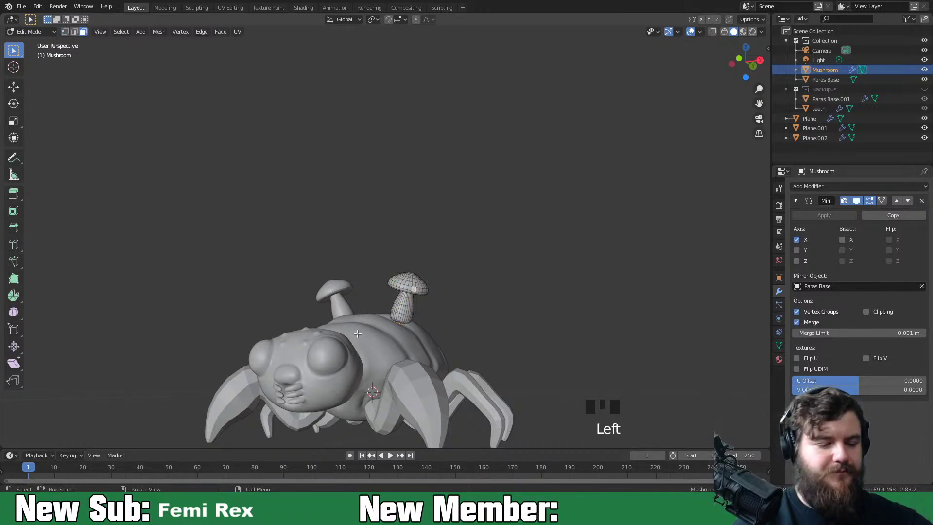
pyautogui.scroll(1, 504, 227)
pyautogui.scroll(4, 503, 227)
pyautogui.moveTo(446, 285); pyautogui.dragTo(442, 328, button='middle')
pyautogui.click(451, 251)
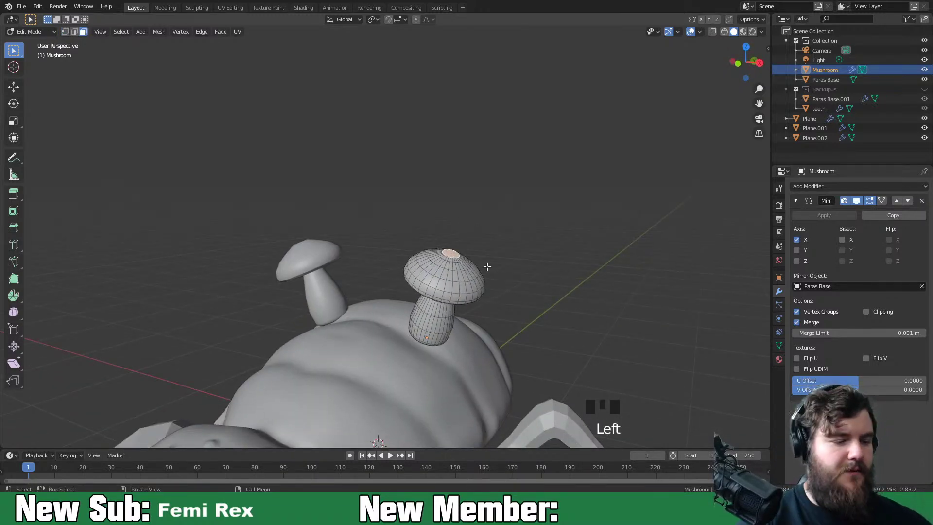
pyautogui.press('ctrl+KP_Add')
pyautogui.press('ctrl+KP_Add')
pyautogui.press('ctrl+KP_Add')
pyautogui.press('ctrl+KP_Add')
pyautogui.press('ctrl+KP_Add')
pyautogui.press('ctrl+KP_Add')
pyautogui.press('ctrl+KP_Add')
pyautogui.press('ctrl+KP_Add')
pyautogui.press('ctrl+KP_Add')
pyautogui.moveTo(551, 371); pyautogui.dragTo(579, 254, button='middle')
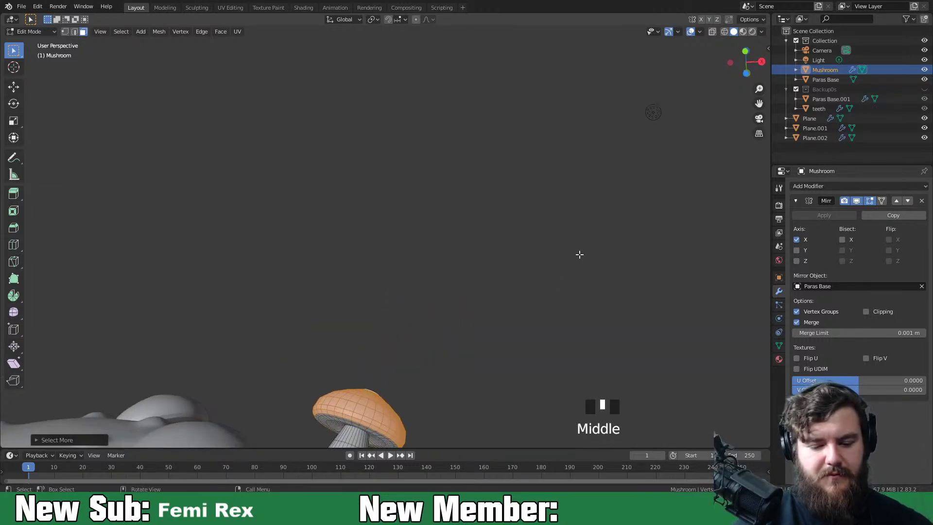
pyautogui.keyDown('shift'); pyautogui.moveTo(471, 397); pyautogui.dragTo(490, 366, button='middle'); pyautogui.keyUp('shift')
pyautogui.moveTo(529, 354); pyautogui.dragTo(544, 321, button='middle')
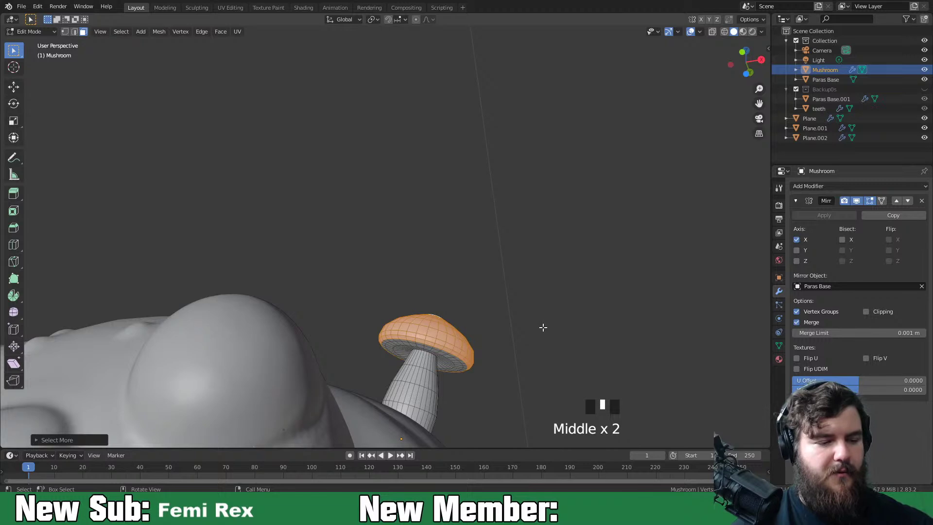
pyautogui.press('ctrl+KP_Add')
pyautogui.moveTo(529, 343); pyautogui.dragTo(527, 366, button='middle')
pyautogui.press('s')
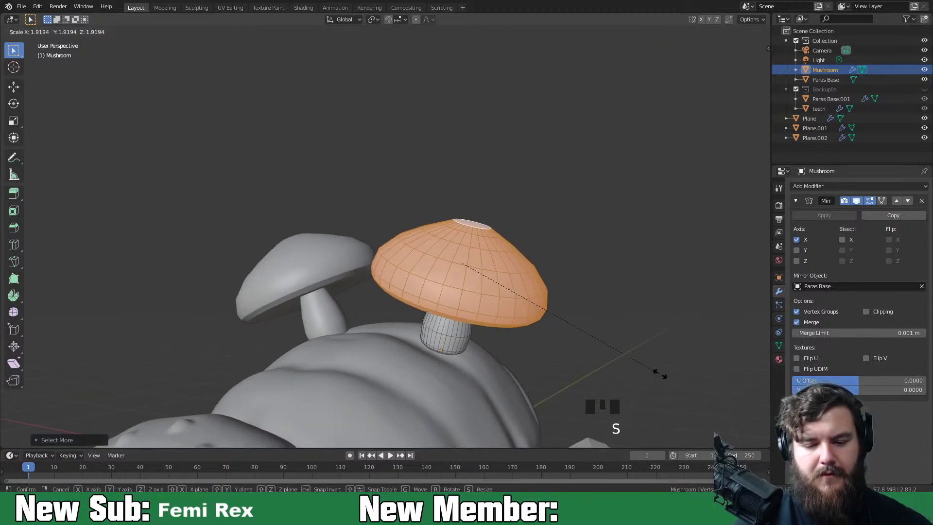
pyautogui.click(670, 372)
pyautogui.moveTo(589, 350); pyautogui.dragTo(561, 260, button='middle')
pyautogui.press('Tab')
pyautogui.scroll(-3, 547, 334)
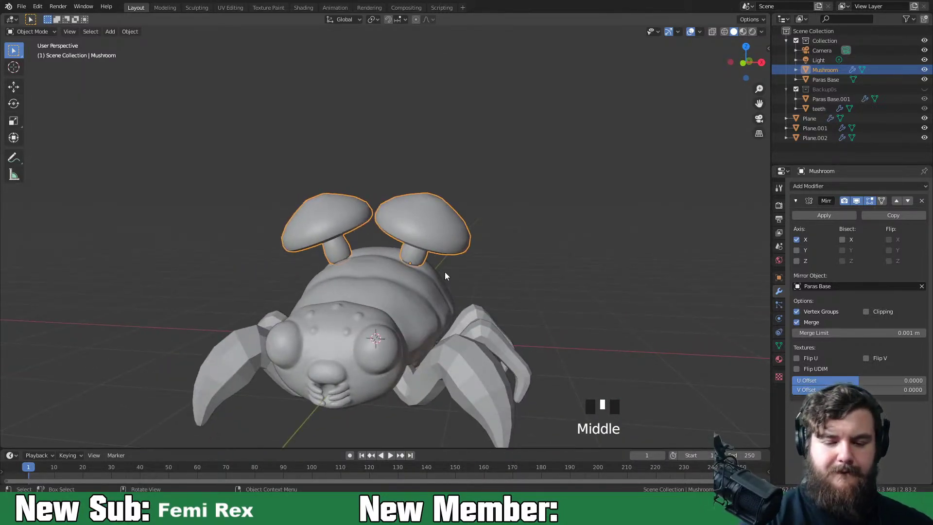
# Rotate the Mushroom object to adjust its tilt on the back, and resize the whole mushroom
pyautogui.moveTo(447, 322); pyautogui.dragTo(456, 318, button='middle')
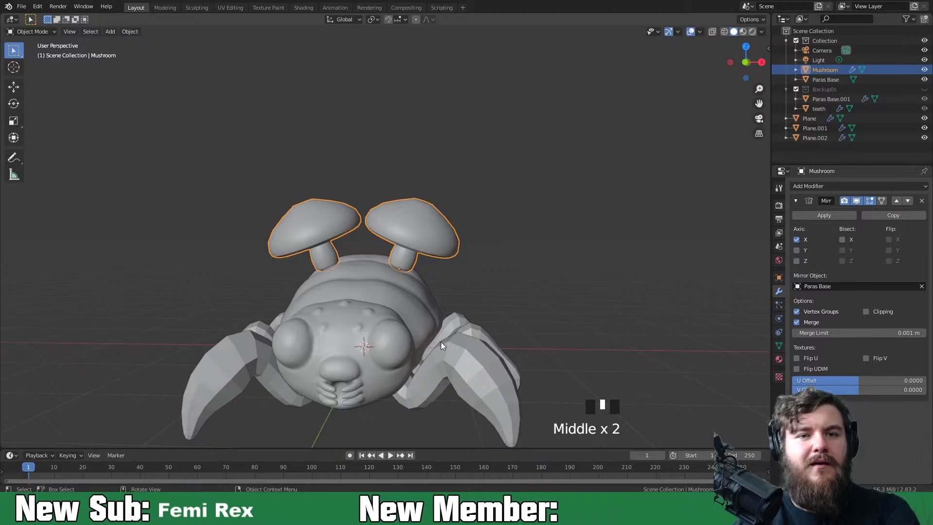
pyautogui.moveTo(443, 281); pyautogui.dragTo(475, 297, button='middle')
pyautogui.press('r')
pyautogui.click(449, 279)
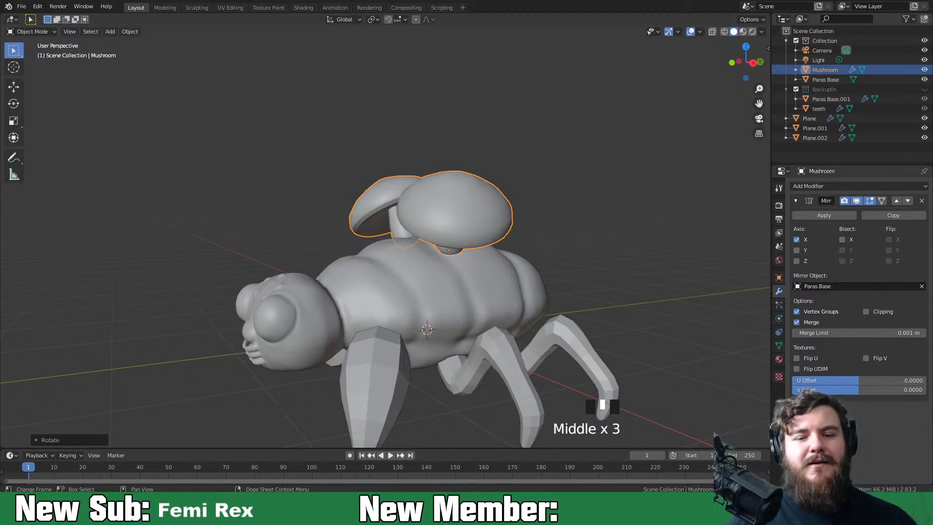
pyautogui.moveTo(486, 277); pyautogui.dragTo(627, 311, button='middle')
pyautogui.press('s')
pyautogui.click(552, 302)
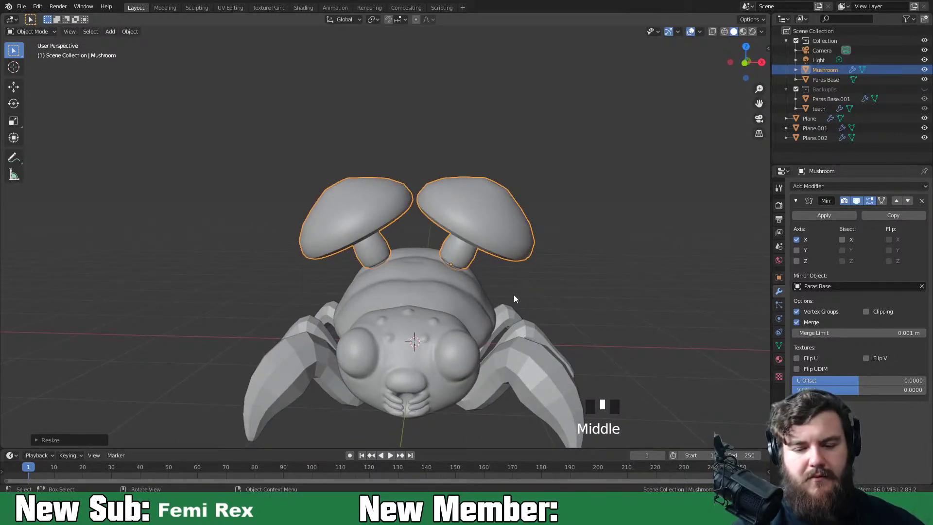
# Move the Mushroom object on the creature's back and fine-tune its overall scale
pyautogui.press('g')
pyautogui.click(496, 302)
pyautogui.press('s')
pyautogui.click(535, 309)
# Move the Mushroom object along the global Z axis to seat its stem in the back, and check the whole creature
pyautogui.moveTo(534, 309); pyautogui.dragTo(499, 289, button='middle')
pyautogui.press('g')
pyautogui.press('z')
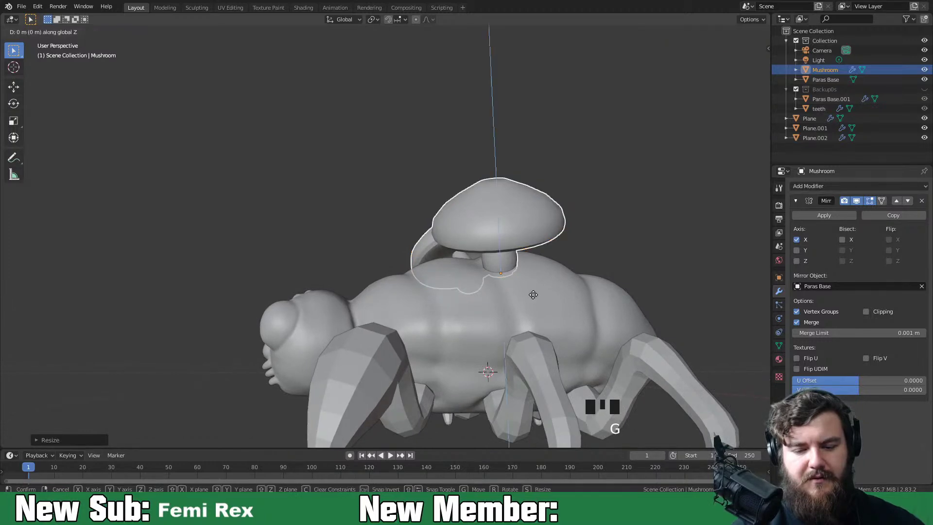
pyautogui.click(535, 293)
pyautogui.moveTo(535, 293); pyautogui.dragTo(504, 336, button='middle')
pyautogui.moveTo(556, 309); pyautogui.dragTo(600, 303, button='middle')
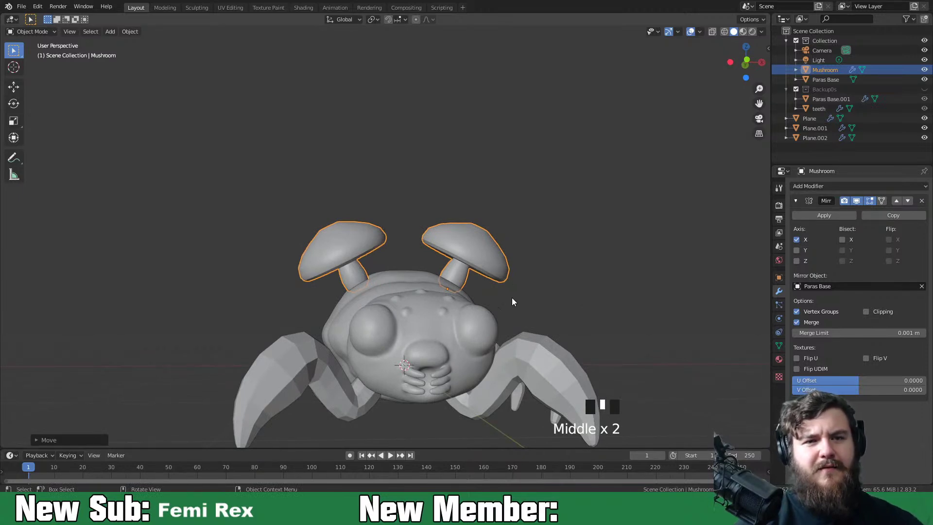
pyautogui.scroll(-3, 501, 302)
pyautogui.moveTo(578, 344); pyautogui.dragTo(536, 363, button='middle')
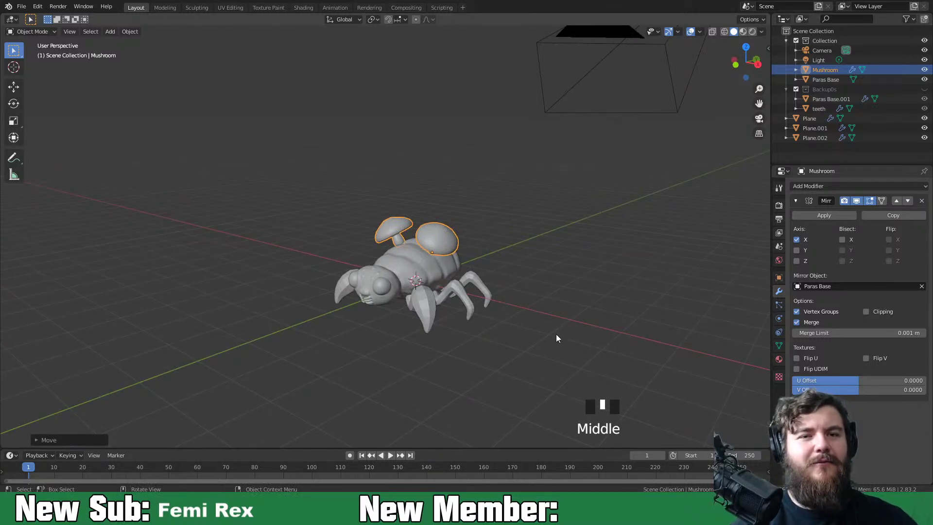
pyautogui.moveTo(538, 361)
pyautogui.mouseDown(button='middle')
pyautogui.moveTo(532, 339)
pyautogui.moveTo(627, 339)
pyautogui.moveTo(504, 372)
pyautogui.moveTo(517, 345)
pyautogui.moveTo(525, 361)
pyautogui.mouseUp(button='middle')
# Open the rear leg object Plane.001 in Edit Mode with wireframe shading and vertex selection
pyautogui.click(474, 270)
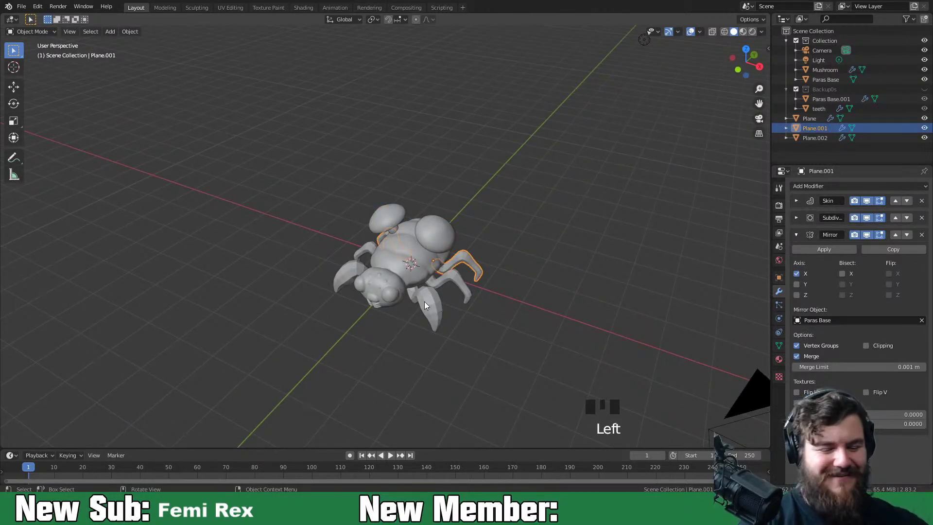
pyautogui.scroll(4, 526, 349)
pyautogui.keyDown('shift'); pyautogui.moveTo(527, 350); pyautogui.dragTo(444, 306, button='middle'); pyautogui.keyUp('shift')
pyautogui.scroll(2, 510, 305)
pyautogui.keyDown('shift'); pyautogui.moveTo(511, 305); pyautogui.dragTo(509, 336, button='middle'); pyautogui.keyUp('shift')
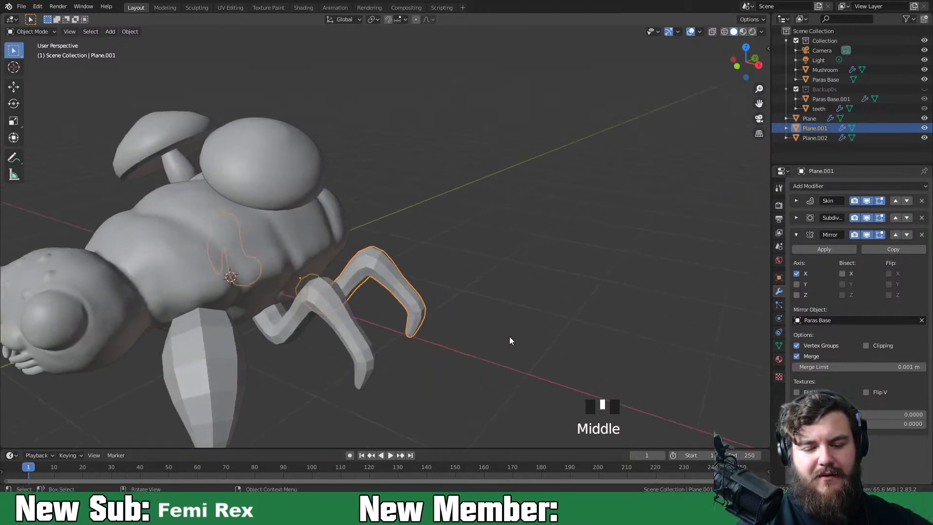
pyautogui.press('Tab')
pyautogui.moveTo(427, 343); pyautogui.dragTo(411, 362, button='middle')
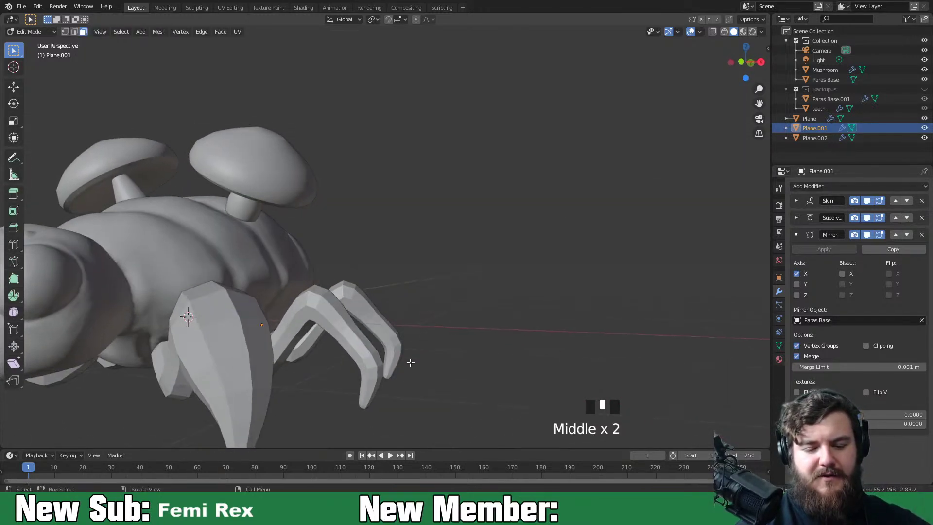
pyautogui.click(407, 370)
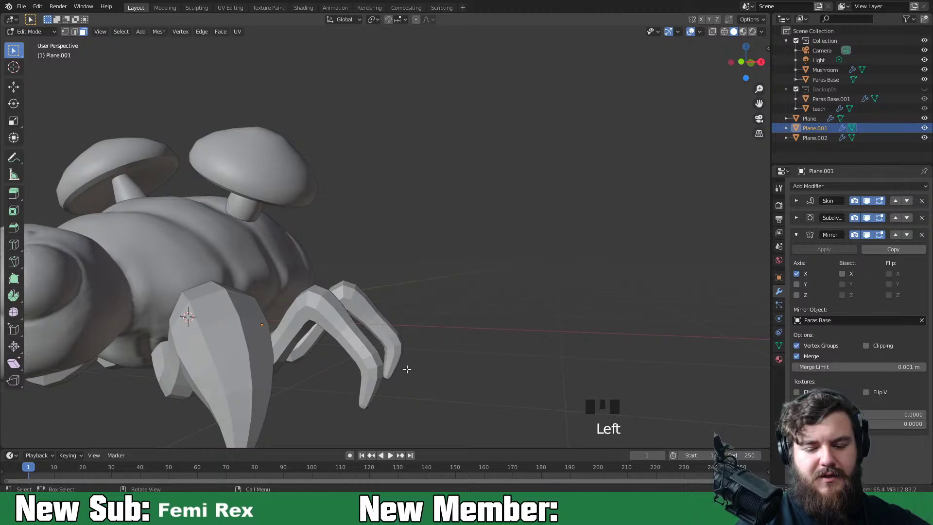
pyautogui.click(724, 32)
pyautogui.moveTo(514, 269); pyautogui.dragTo(451, 331, button='middle')
pyautogui.press('1')
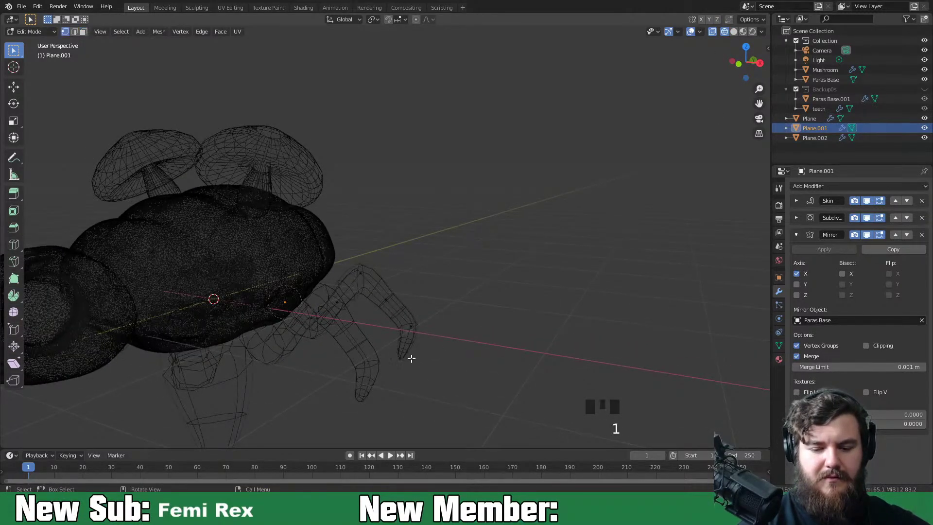
# Set the pivot point to Active Element and rotate the rear leg's outer vertices, from tip to upper bend, about the bend vertex
pyautogui.keyDown('shift'); pyautogui.click(411, 325); pyautogui.keyUp('shift')
pyautogui.keyDown('shift'); pyautogui.click(385, 299); pyautogui.keyUp('shift')
pyautogui.keyDown('shift'); pyautogui.click(360, 273); pyautogui.keyUp('shift')
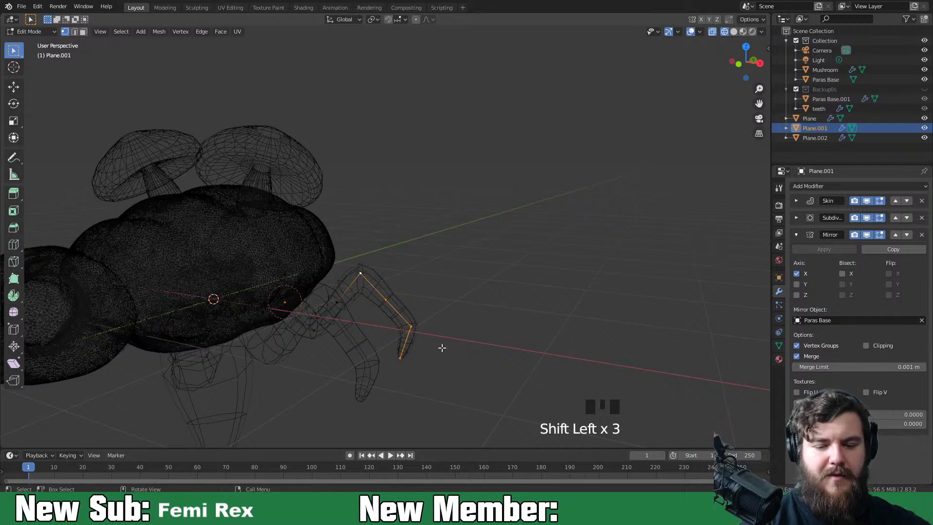
pyautogui.moveTo(433, 350); pyautogui.dragTo(467, 308, button='middle')
pyautogui.click(404, 20)
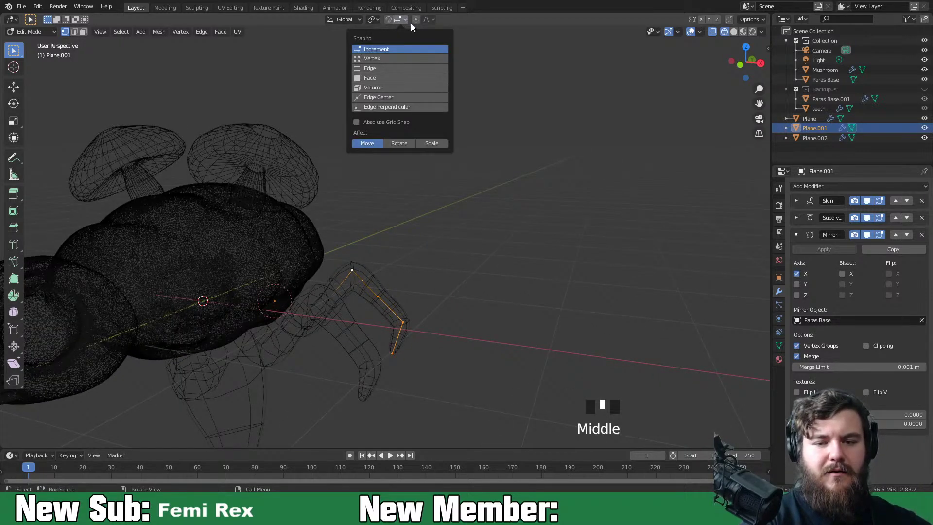
pyautogui.click(377, 19)
pyautogui.click(420, 72)
pyautogui.moveTo(469, 285); pyautogui.dragTo(505, 300, button='middle')
pyautogui.press('r')
pyautogui.click(483, 298)
# Add the rear leg's lower inner joint vertex to the selection and rotate the leg chain about it
pyautogui.keyDown('ctrl'); pyautogui.rightClick(302, 332); pyautogui.keyUp('ctrl')
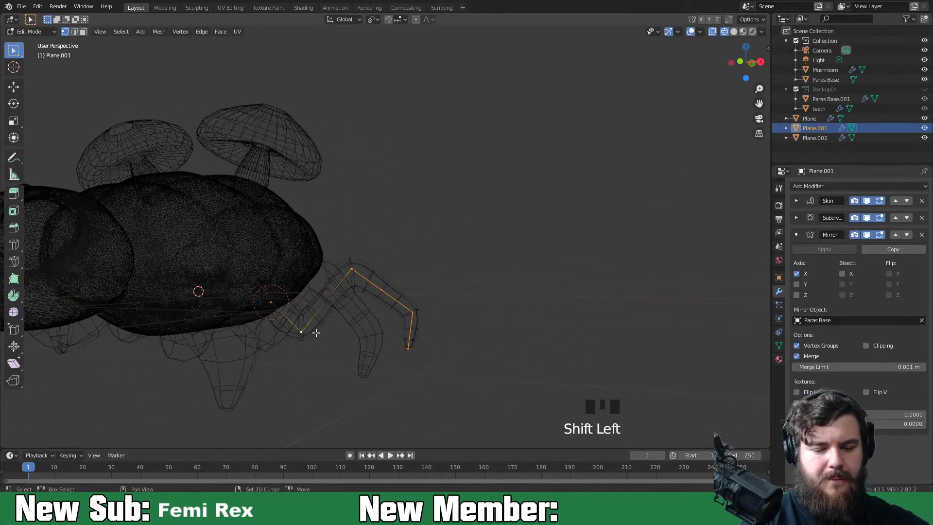
pyautogui.press('r')
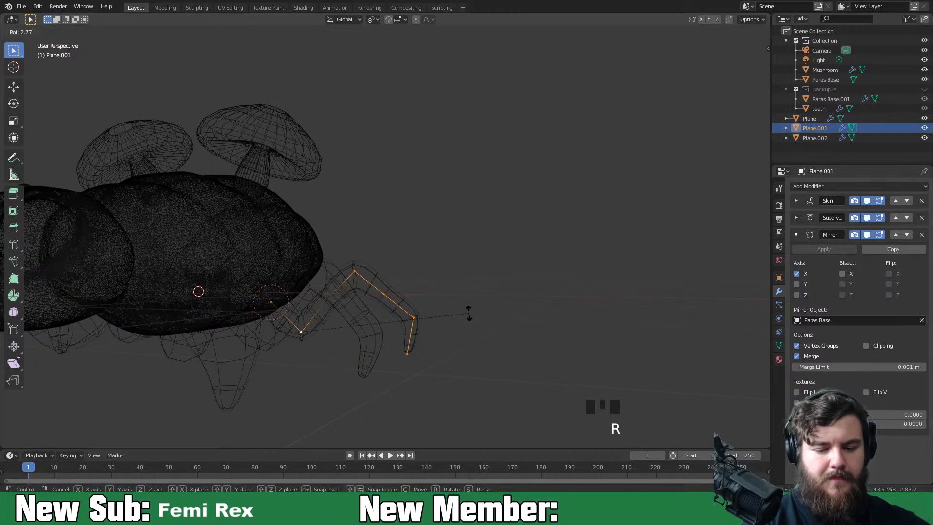
# Rotate the rear leg's outer vertices about the low inner joint beside the body to reposition the foot
pyautogui.click(389, 305)
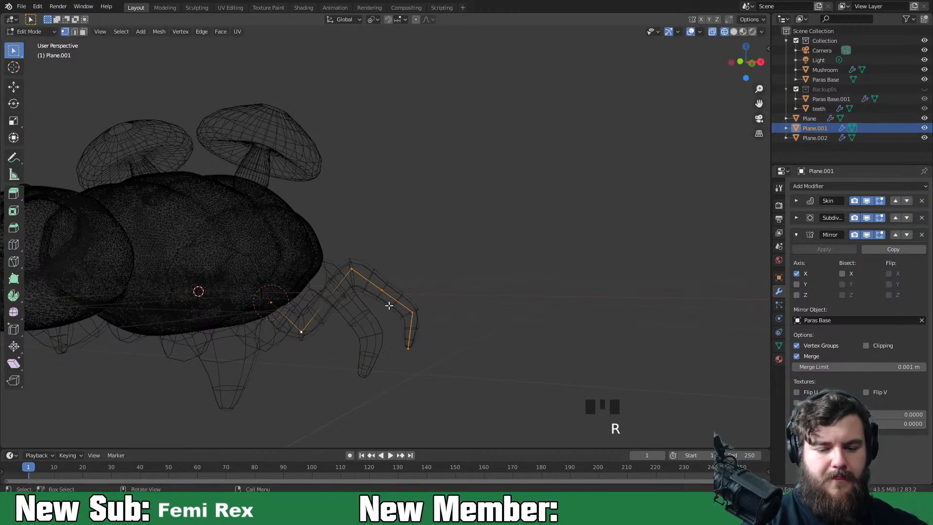
pyautogui.keyDown('shift'); pyautogui.click(330, 301); pyautogui.keyUp('shift')
pyautogui.keyDown('shift'); pyautogui.click(298, 335); pyautogui.keyUp('shift')
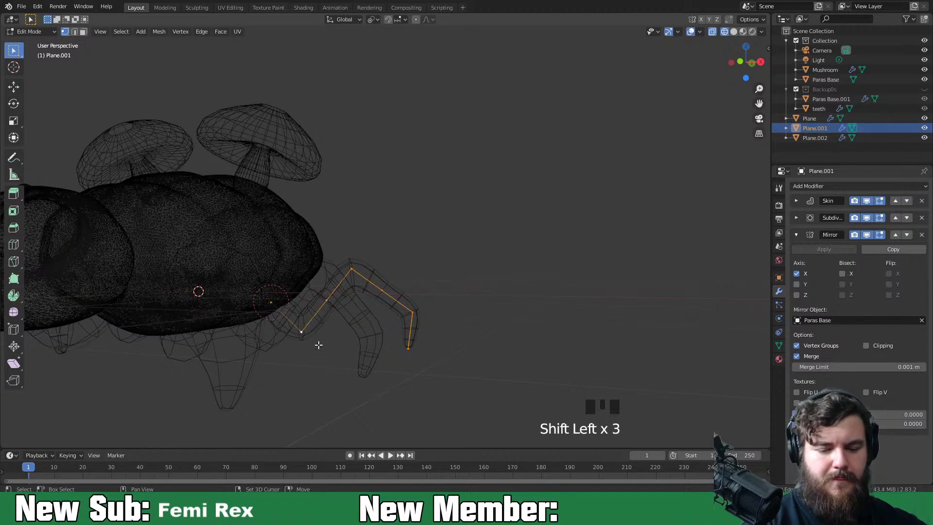
pyautogui.press('r')
pyautogui.click(497, 325)
pyautogui.moveTo(497, 325); pyautogui.dragTo(529, 319, button='middle')
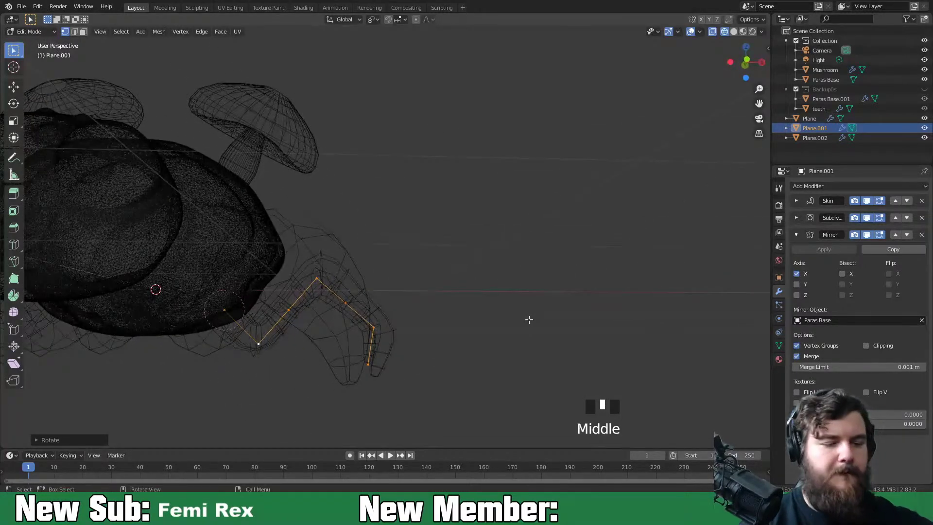
# From the front view, rotate the same rear leg vertices upward by about 4 degrees and return to Object Mode
pyautogui.press('KP_1')
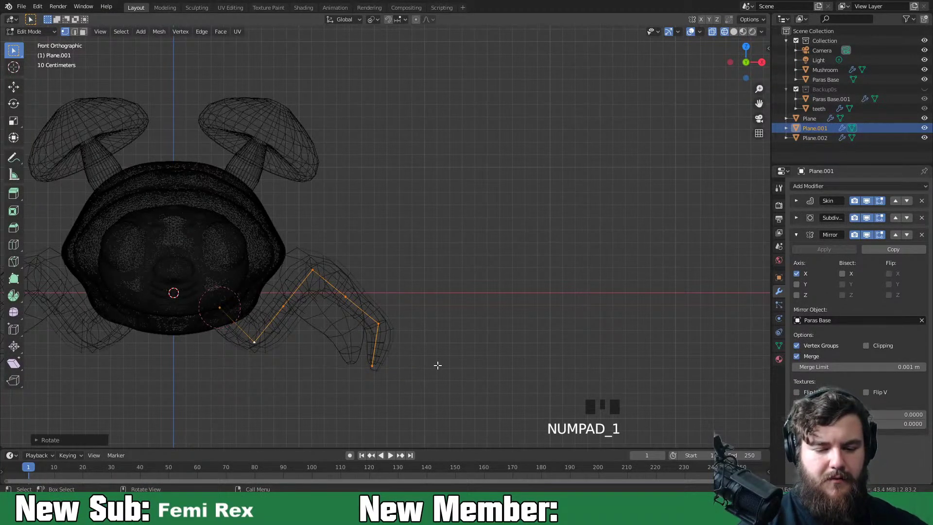
pyautogui.press('r')
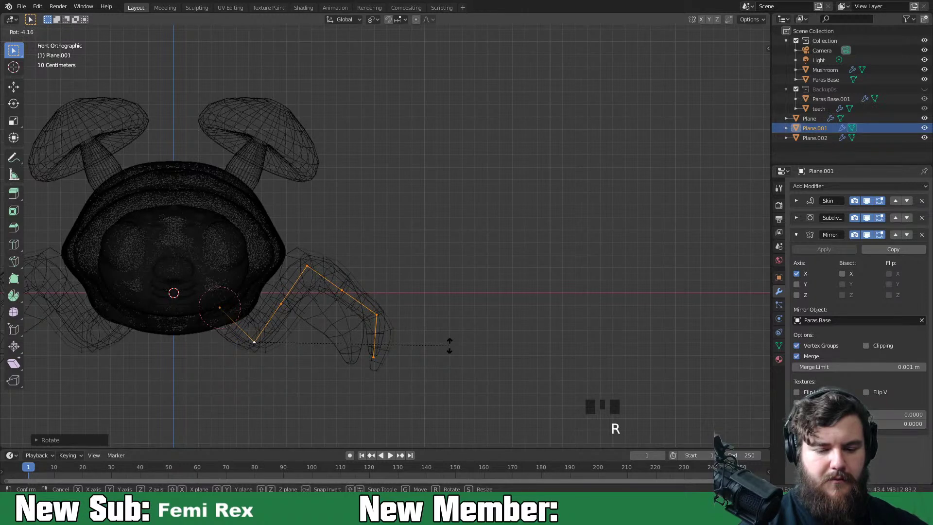
pyautogui.click(450, 345)
pyautogui.keyDown('shift'); pyautogui.moveTo(448, 349); pyautogui.dragTo(545, 316, button='middle'); pyautogui.keyUp('shift')
pyautogui.press('Tab')
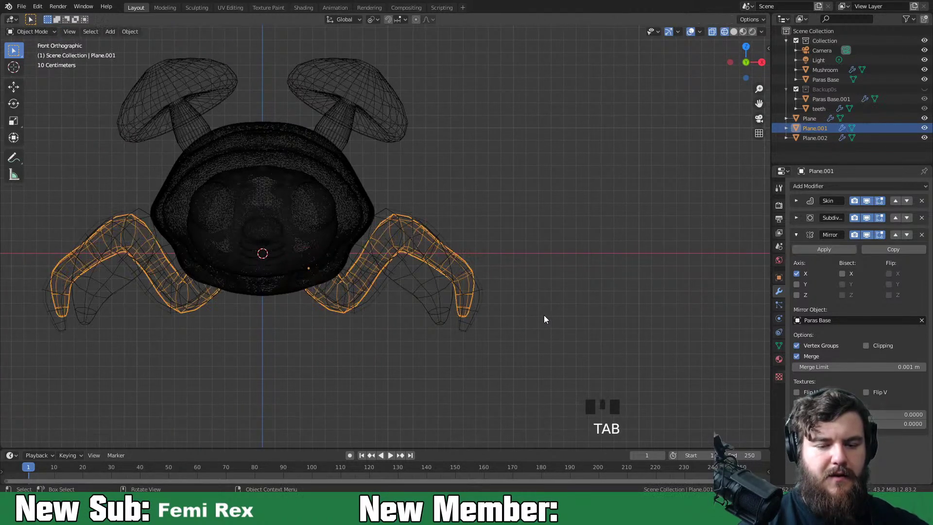
# Add a mesh plane and move it down about 0.6 m along Z to the level of the feet
pyautogui.hotkey('shift', 'a')
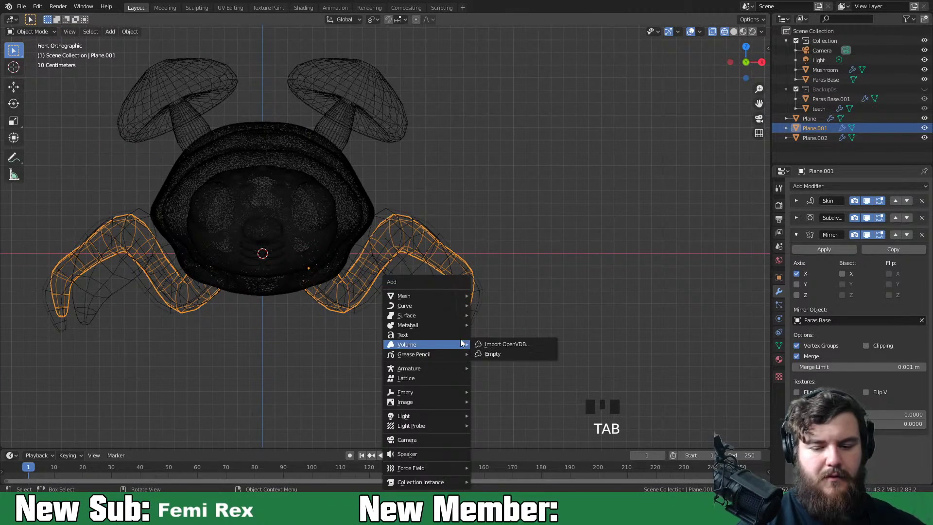
pyautogui.moveTo(457, 297)
pyautogui.click(519, 296)
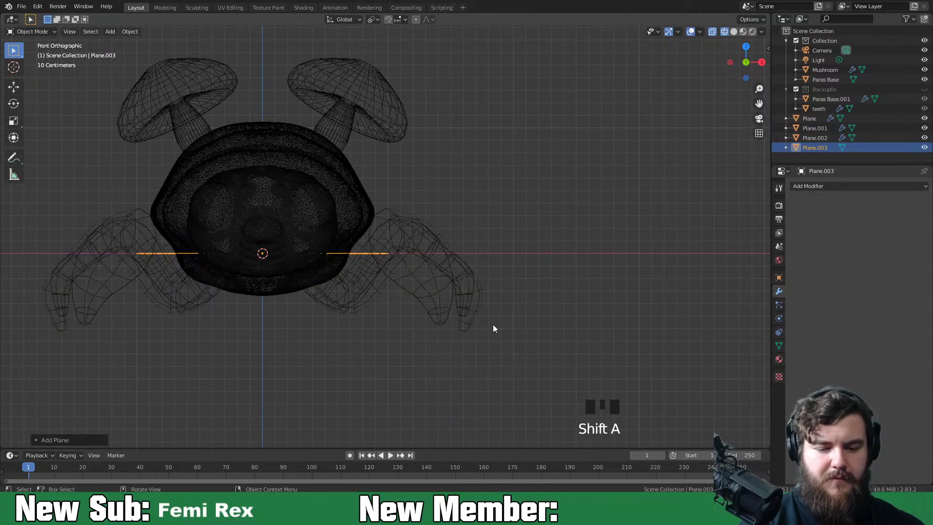
pyautogui.press('g')
pyautogui.press('z')
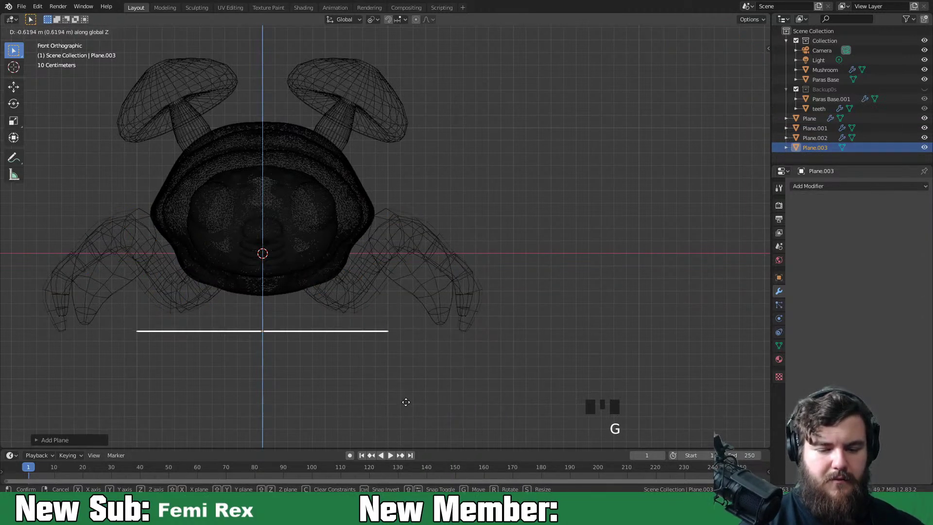
pyautogui.click(408, 398)
# Extrude the plane downward into a thin ground slab
pyautogui.press('Tab')
pyautogui.press('e')
pyautogui.click(410, 399)
pyautogui.press('Tab')
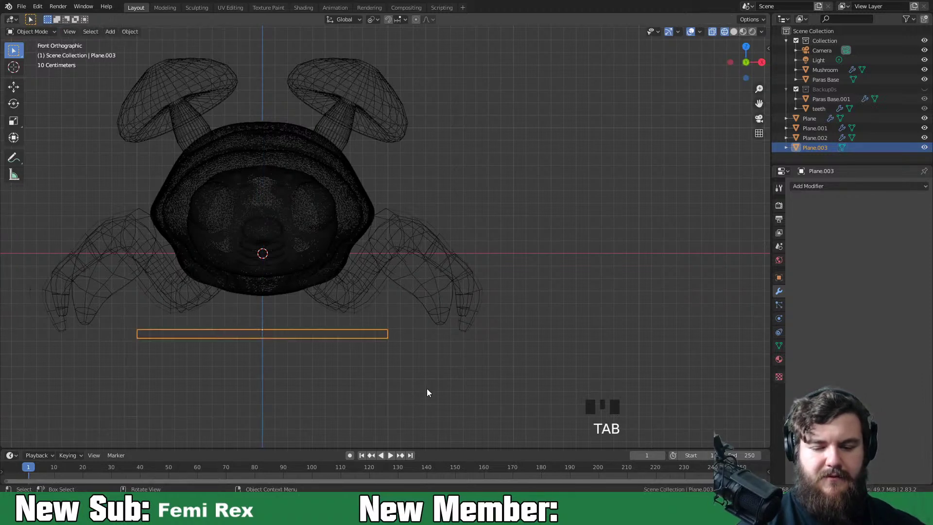
# Scale the ground slab up uniformly until it extends past the legs, and display the scene in solid shading
pyautogui.press('s')
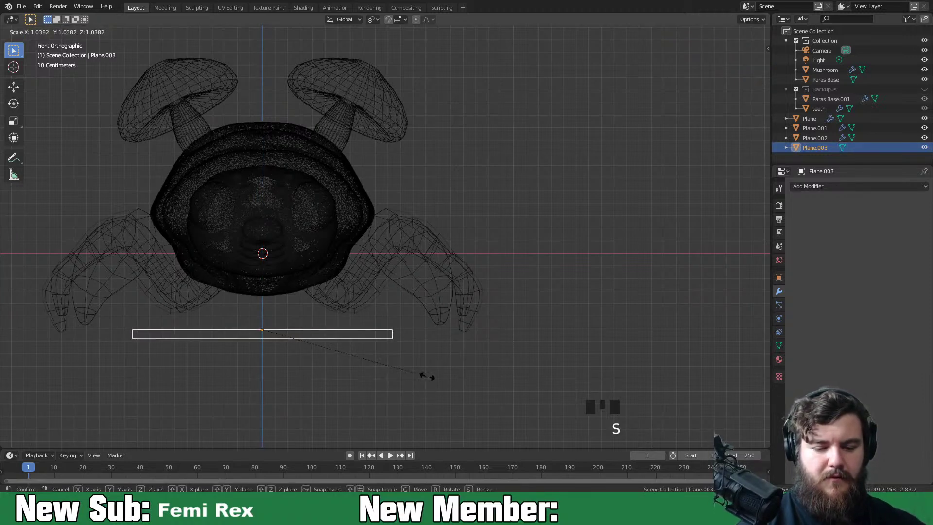
pyautogui.click(640, 364)
pyautogui.moveTo(642, 362); pyautogui.dragTo(623, 355, button='middle')
pyautogui.click(733, 32)
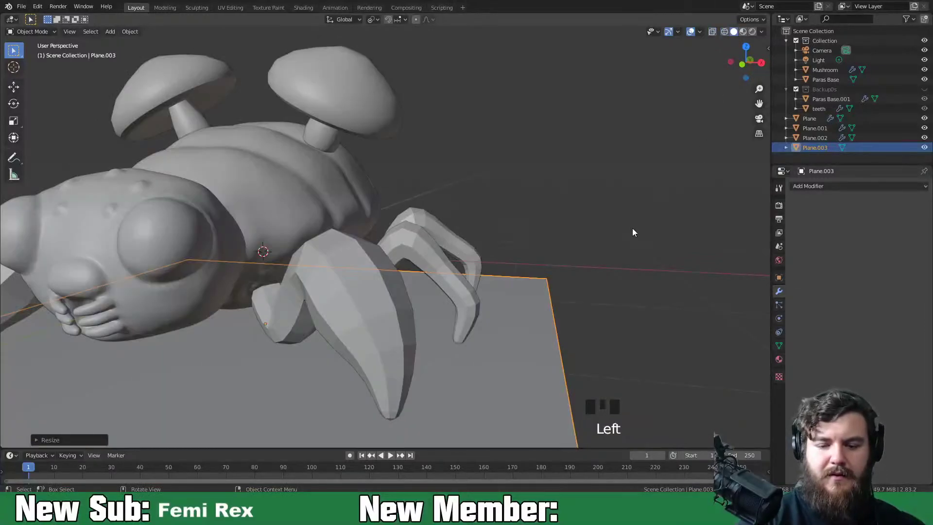
pyautogui.press('KP_1')
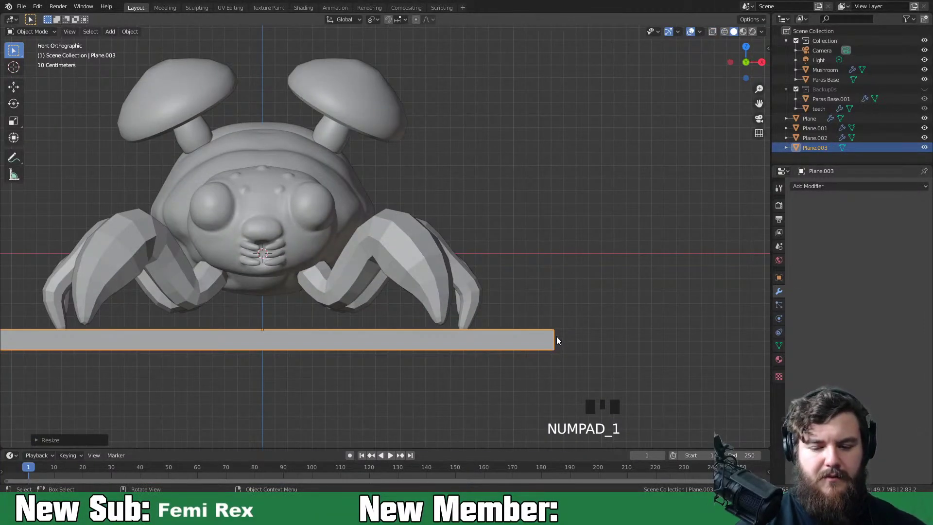
pyautogui.moveTo(546, 342); pyautogui.dragTo(543, 347, button='middle')
pyautogui.press('KP_1')
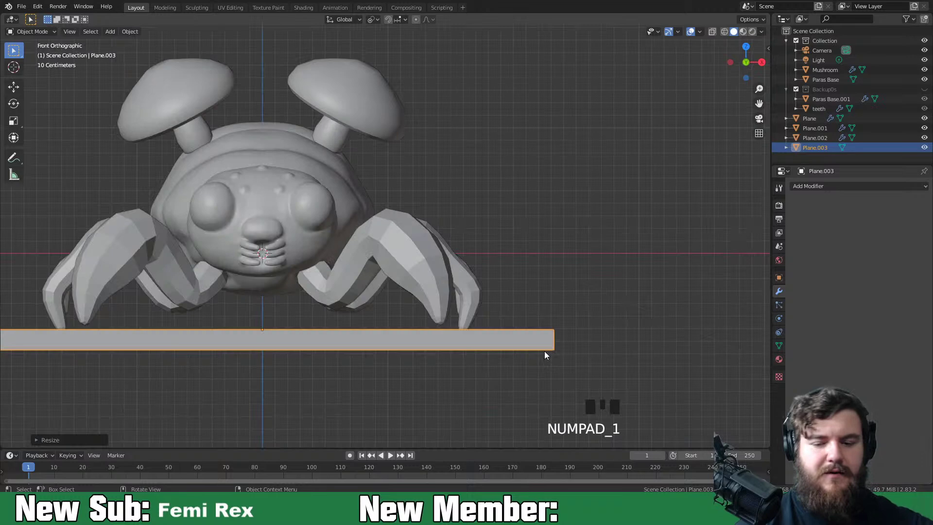
# In wireframe front view, rotate the rear leg's outer vertices downward about the low inner joint so the foot meets the slab
pyautogui.click(467, 311)
pyautogui.press('Tab')
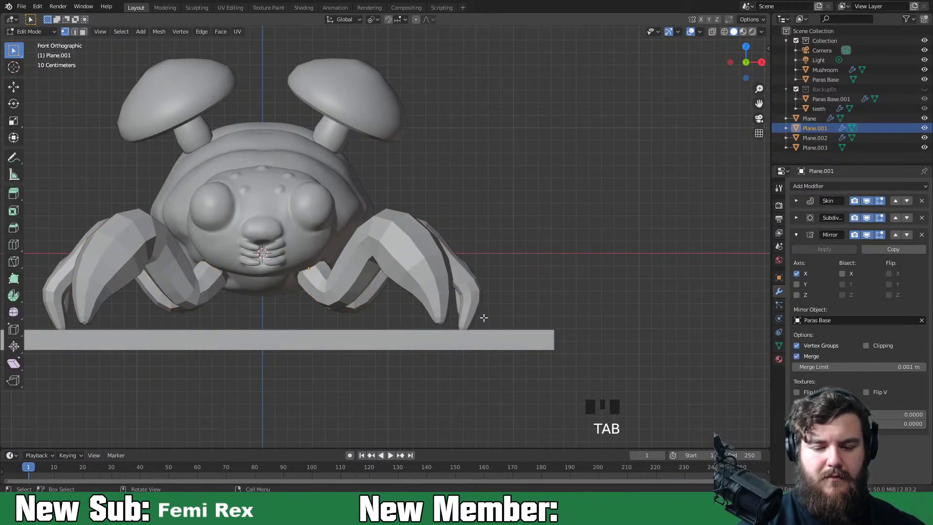
pyautogui.moveTo(492, 337); pyautogui.dragTo(551, 323, button='middle')
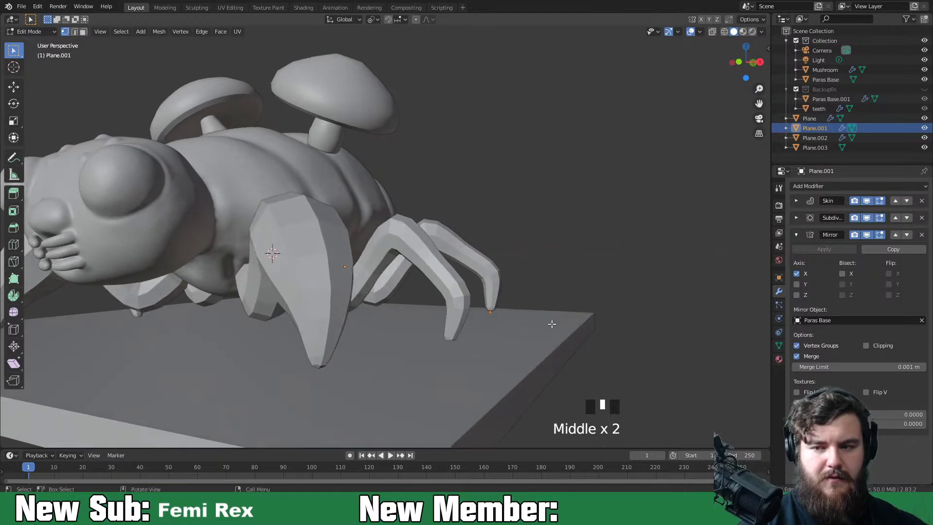
pyautogui.click(724, 31)
pyautogui.moveTo(510, 297); pyautogui.dragTo(529, 295, button='middle')
pyautogui.press('KP_1')
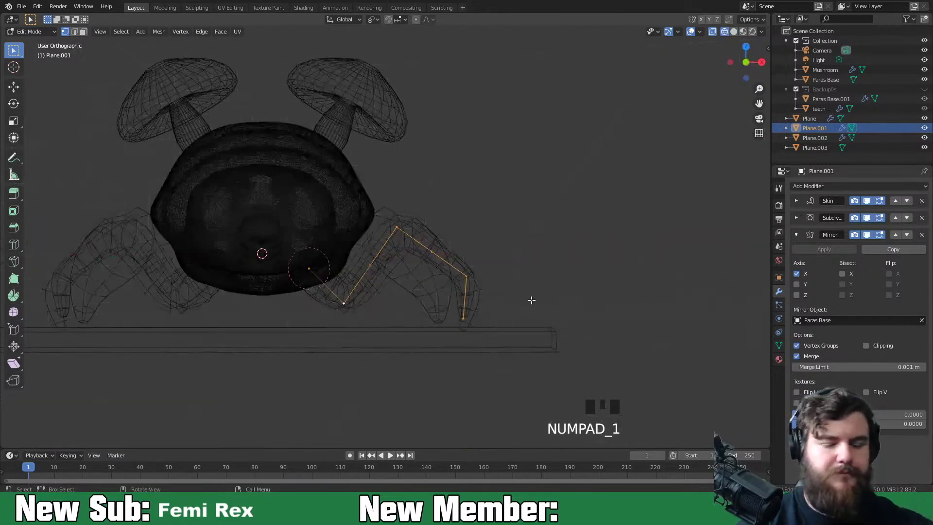
pyautogui.press('r')
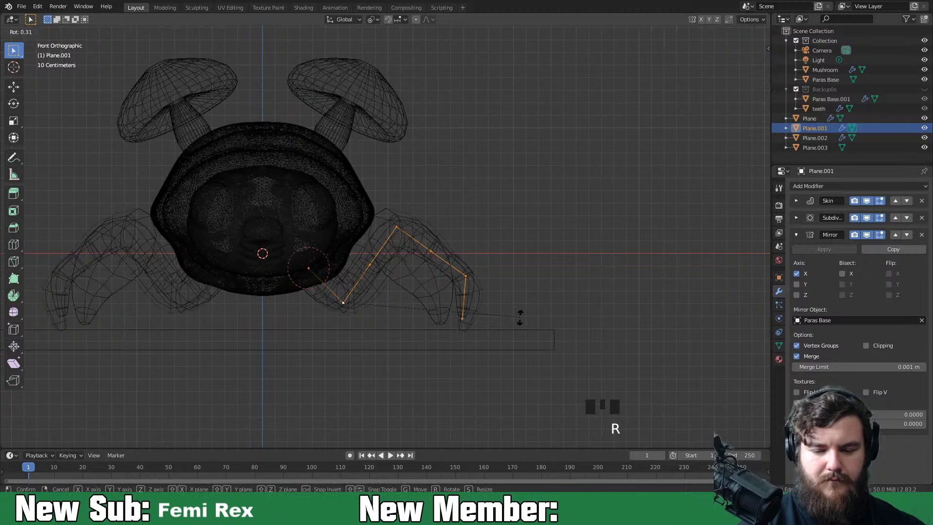
pyautogui.click(513, 331)
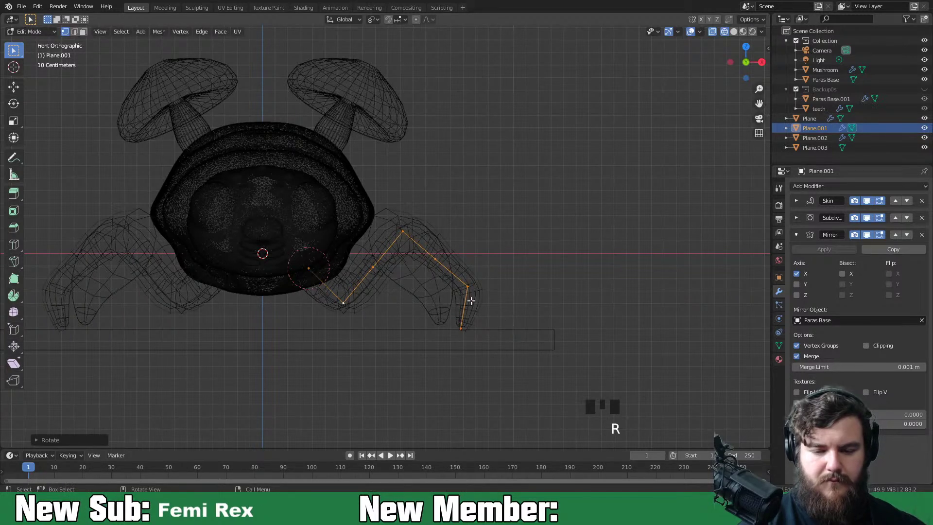
# Rotate only the rear leg's segments beyond the knee outward about the knee vertex
pyautogui.keyDown('shift'); pyautogui.click(375, 264); pyautogui.keyUp('shift')
pyautogui.keyDown('shift'); pyautogui.click(424, 251); pyautogui.keyUp('shift')
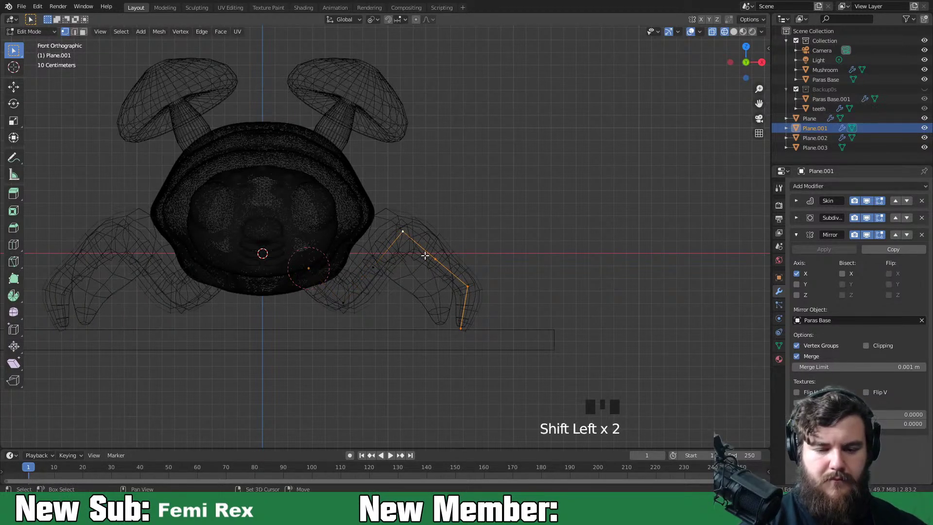
pyautogui.press('r')
pyautogui.click(549, 303)
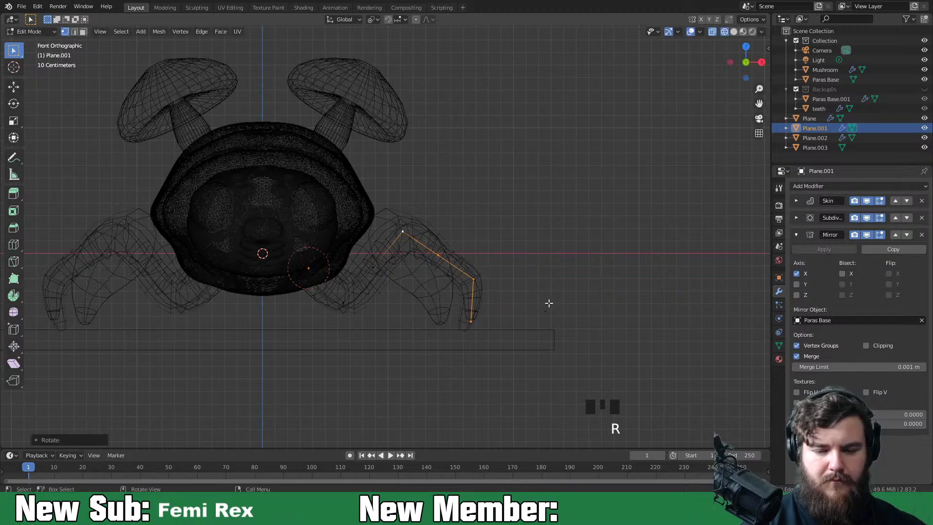
# Add the upper leg vertices back to the selection and rotate the rear leg down onto the slab about its low inner joint
pyautogui.keyDown('shift'); pyautogui.click(374, 268); pyautogui.keyUp('shift')
pyautogui.keyDown('shift'); pyautogui.click(344, 302); pyautogui.keyUp('shift')
pyautogui.press('r')
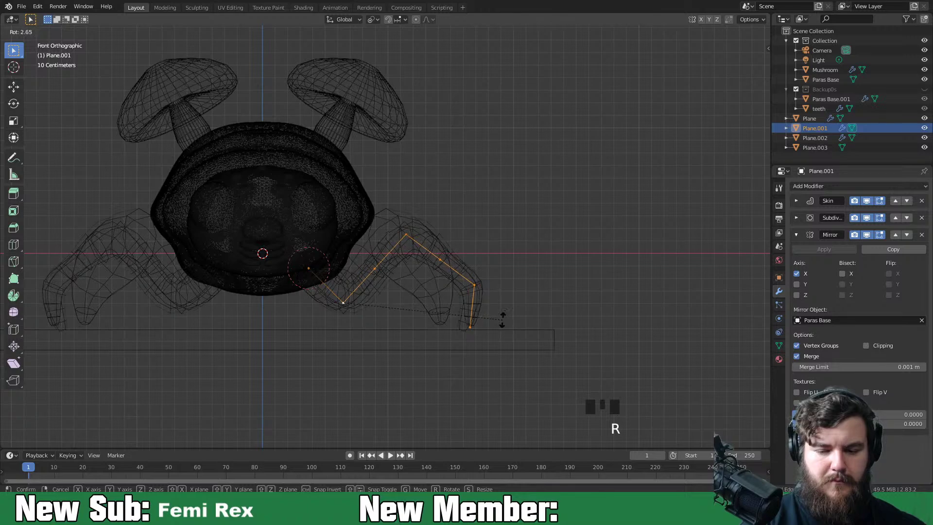
pyautogui.click(501, 323)
pyautogui.moveTo(520, 311); pyautogui.dragTo(522, 358, button='middle')
pyautogui.press('Tab')
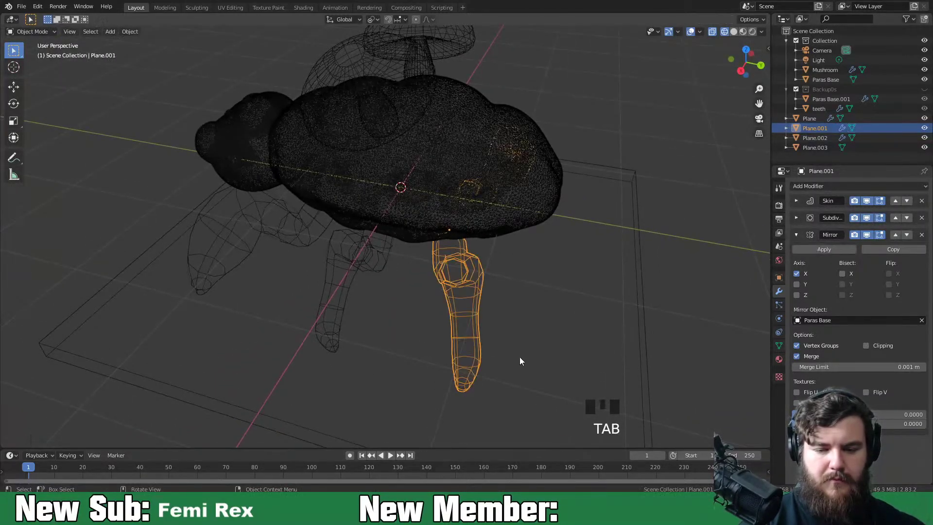
# Rotate the whole rear leg object about the Z axis so it angles toward the back of the body
pyautogui.press('r')
pyautogui.press('z')
pyautogui.click(549, 337)
pyautogui.moveTo(549, 337); pyautogui.dragTo(594, 324, button='middle')
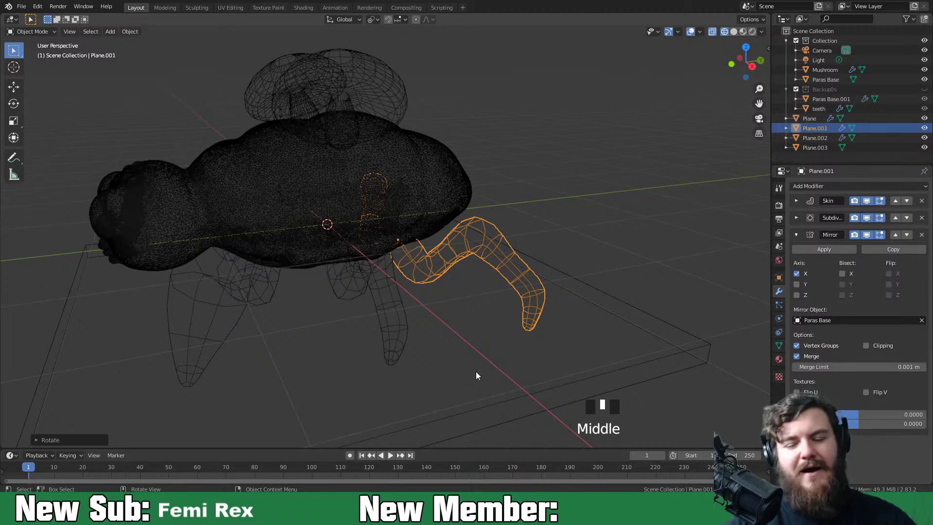
# Rotate the middle leg's vertices from the tip to the low inner joint slightly upward in front view so its foot rests on the slab
pyautogui.click(398, 329)
pyautogui.moveTo(397, 329); pyautogui.dragTo(530, 299, button='middle')
pyautogui.press('Tab')
pyautogui.click(465, 339)
pyautogui.keyDown('shift'); pyautogui.click(479, 297); pyautogui.keyUp('shift')
pyautogui.keyDown('shift'); pyautogui.click(445, 263); pyautogui.keyUp('shift')
pyautogui.keyDown('shift'); pyautogui.click(413, 229); pyautogui.keyUp('shift')
pyautogui.keyDown('shift'); pyautogui.click(382, 268); pyautogui.keyUp('shift')
pyautogui.keyDown('shift'); pyautogui.click(351, 307); pyautogui.keyUp('shift')
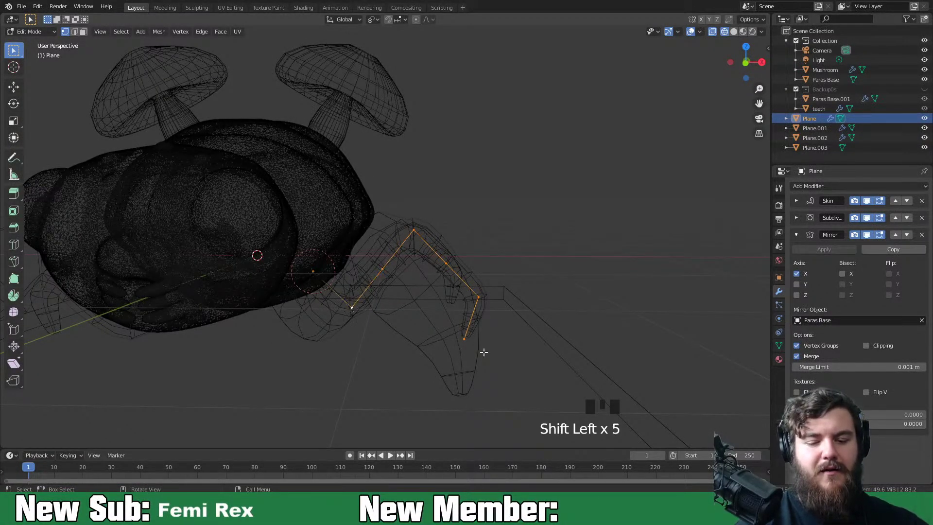
pyautogui.press('KP_1')
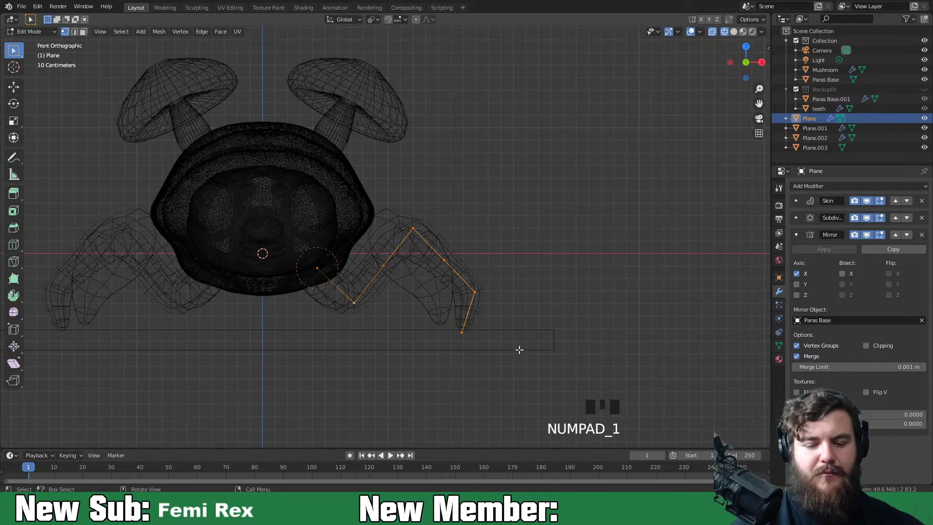
pyautogui.press('r')
pyautogui.click(527, 346)
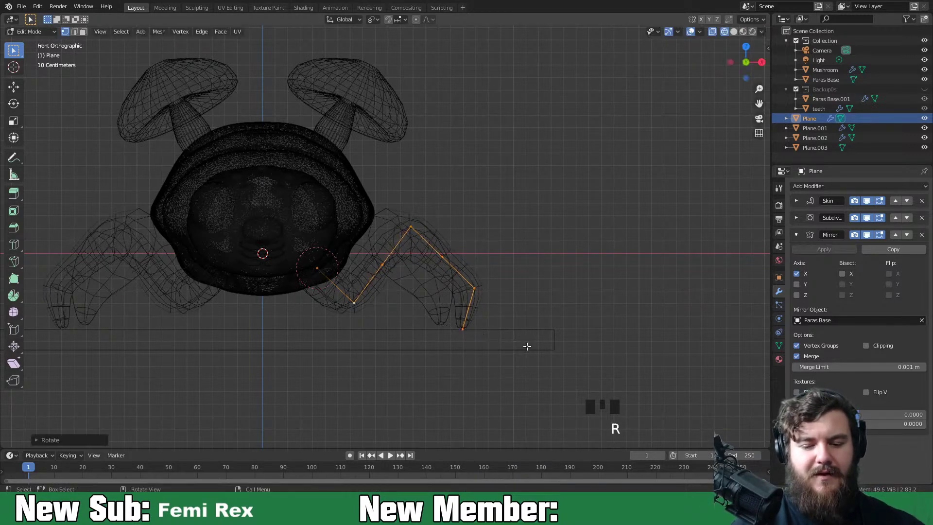
pyautogui.moveTo(544, 339); pyautogui.dragTo(627, 307, button='middle')
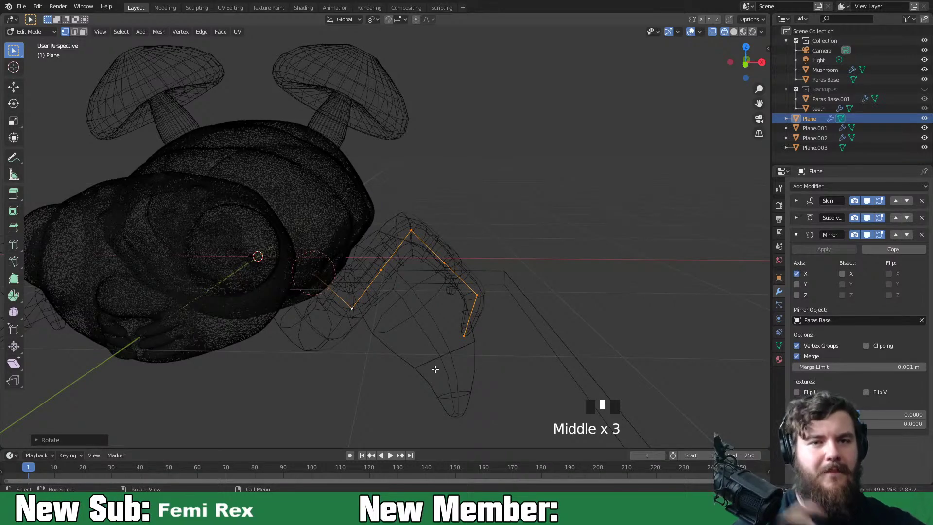
pyautogui.click(436, 325)
pyautogui.press('Tab')
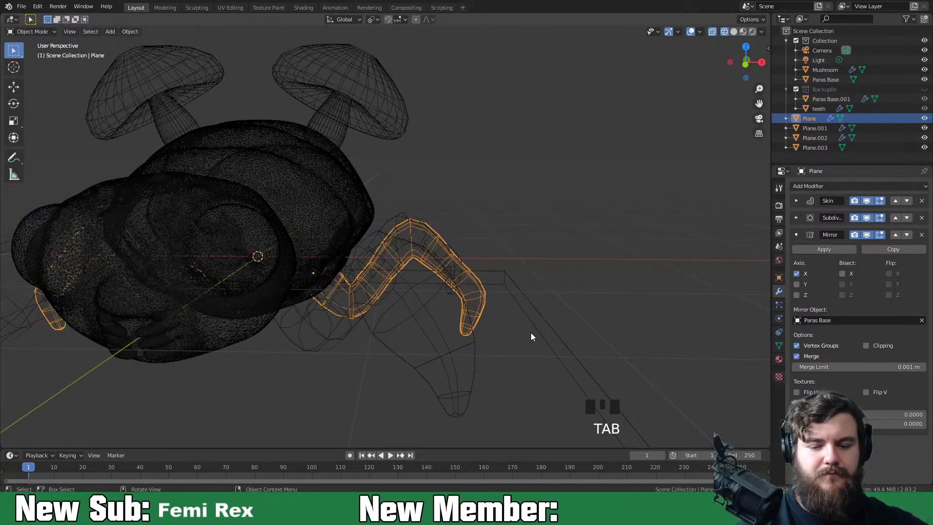
# Select all skeleton vertices of the front claw leg with the body-end vertex active, and rotate them about the Z axis
pyautogui.click(441, 358)
pyautogui.moveTo(441, 358); pyautogui.dragTo(500, 326, button='middle')
pyautogui.press('KP_1')
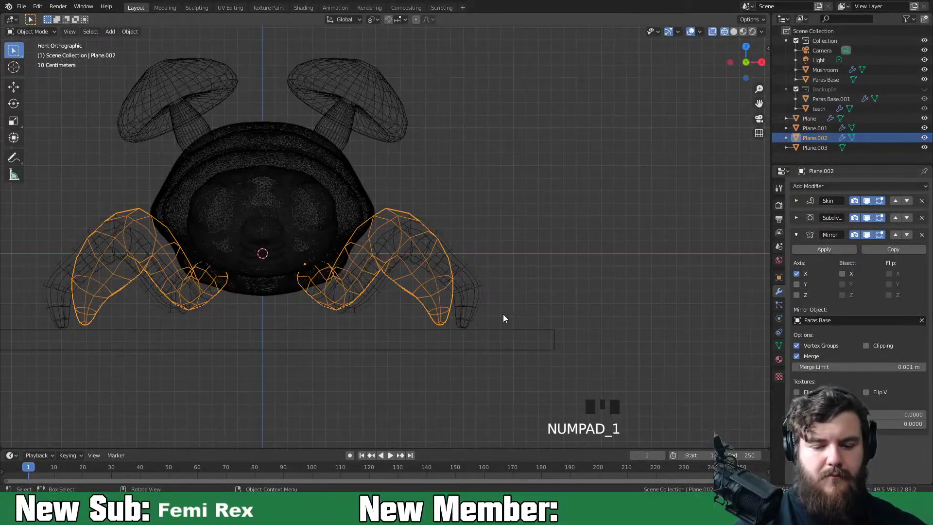
pyautogui.press('Tab')
pyautogui.click(440, 325)
pyautogui.keyDown('shift'); pyautogui.click(437, 288); pyautogui.keyUp('shift')
pyautogui.keyDown('shift'); pyautogui.click(411, 255); pyautogui.keyUp('shift')
pyautogui.keyDown('shift'); pyautogui.click(387, 227); pyautogui.keyUp('shift')
pyautogui.keyDown('shift'); pyautogui.click(360, 262); pyautogui.keyUp('shift')
pyautogui.press('a')
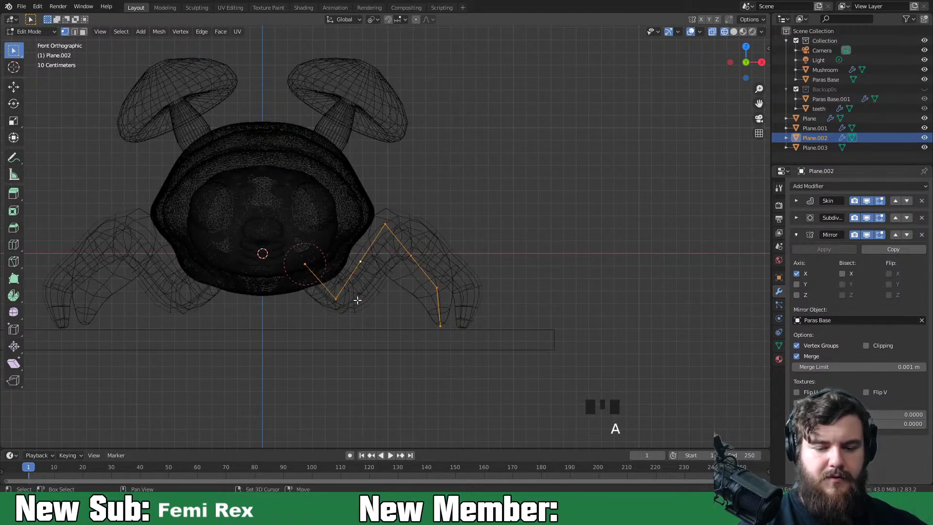
pyautogui.keyDown('shift'); pyautogui.click(335, 298); pyautogui.keyUp('shift')
pyautogui.keyDown('shift'); pyautogui.click(336, 298); pyautogui.keyUp('shift')
pyautogui.keyDown('shift'); pyautogui.click(307, 266); pyautogui.keyUp('shift')
pyautogui.keyDown('shift'); pyautogui.click(336, 298); pyautogui.keyUp('shift')
pyautogui.keyDown('shift'); pyautogui.click(307, 265); pyautogui.keyUp('shift')
pyautogui.keyDown('shift'); pyautogui.click(306, 265); pyautogui.keyUp('shift')
pyautogui.keyDown('shift'); pyautogui.click(306, 265); pyautogui.keyUp('shift')
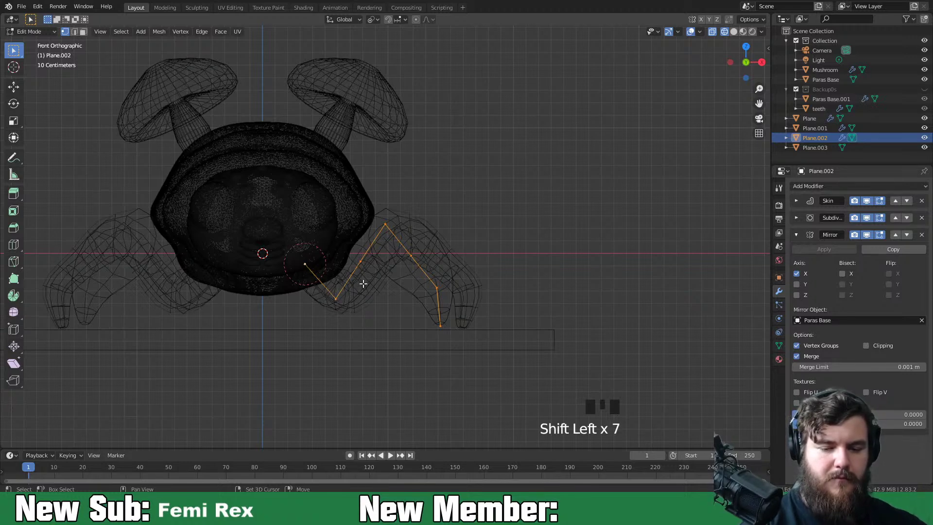
pyautogui.press('r')
pyautogui.press('z')
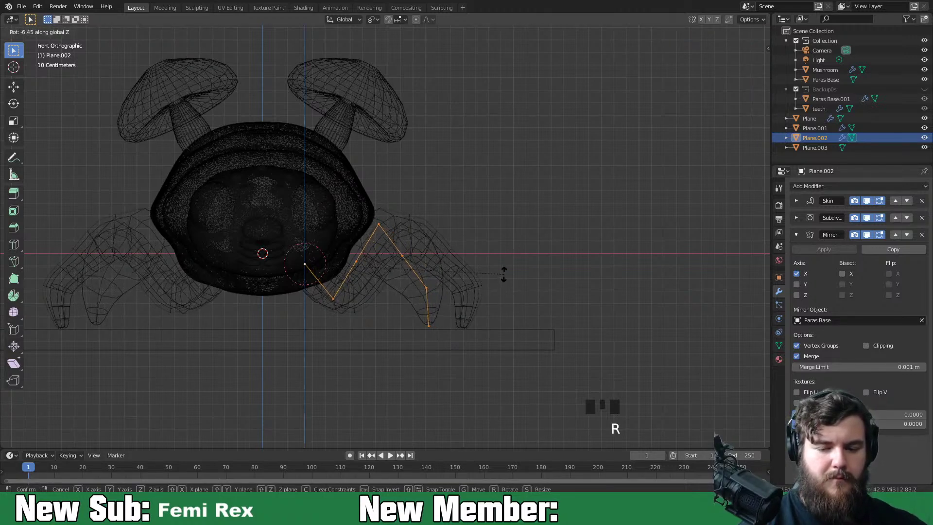
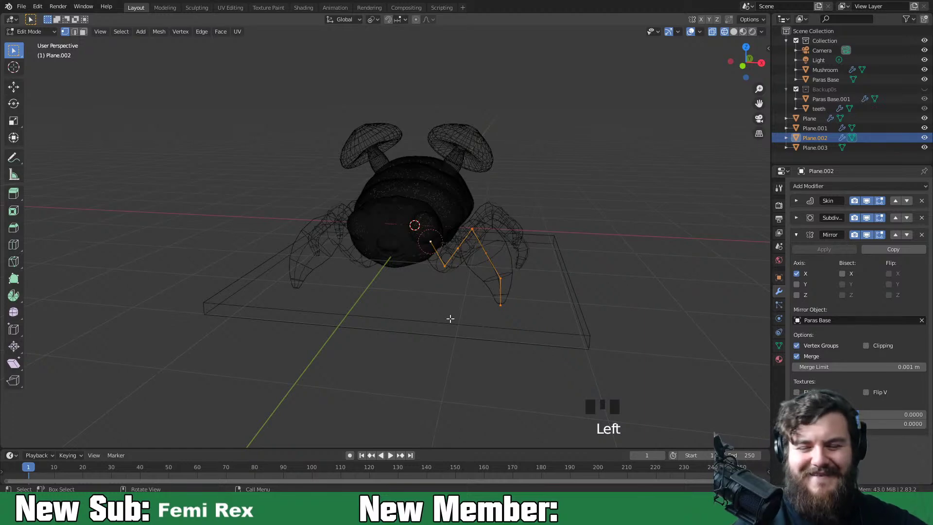
# Resize the skin radius at the front leg's body-end vertex, and show the model in Object Mode with solid shading
pyautogui.click(431, 245)
pyautogui.moveTo(431, 245); pyautogui.dragTo(760, 36, button='middle')
pyautogui.hotkey('ctrl', 'a')
pyautogui.click(532, 284)
pyautogui.press('Tab')
pyautogui.click(733, 32)
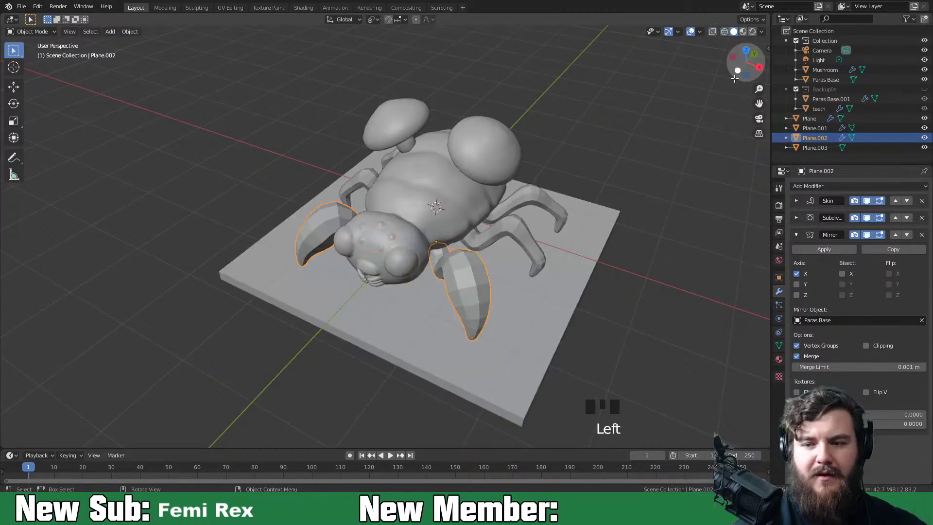
# Add three Boolean modifiers to the Paras Base body
pyautogui.click(449, 225)
pyautogui.click(828, 187)
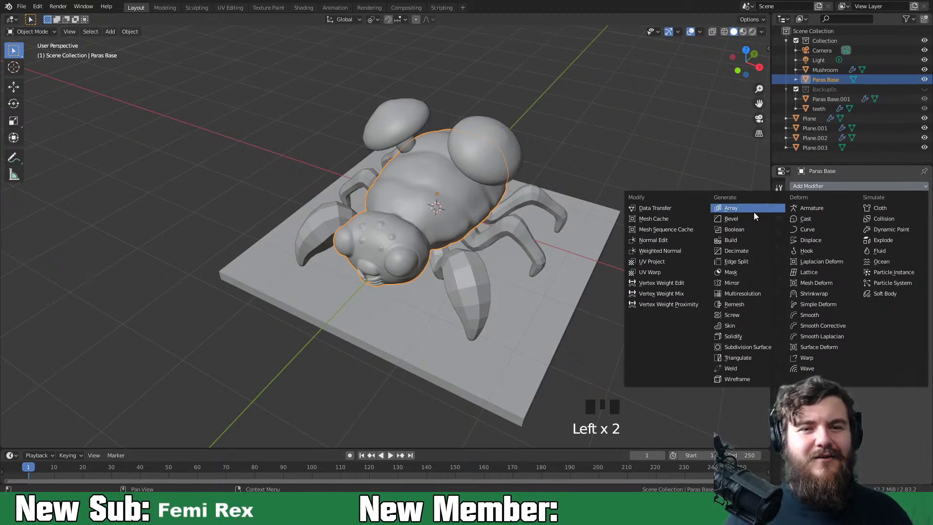
pyautogui.click(815, 187)
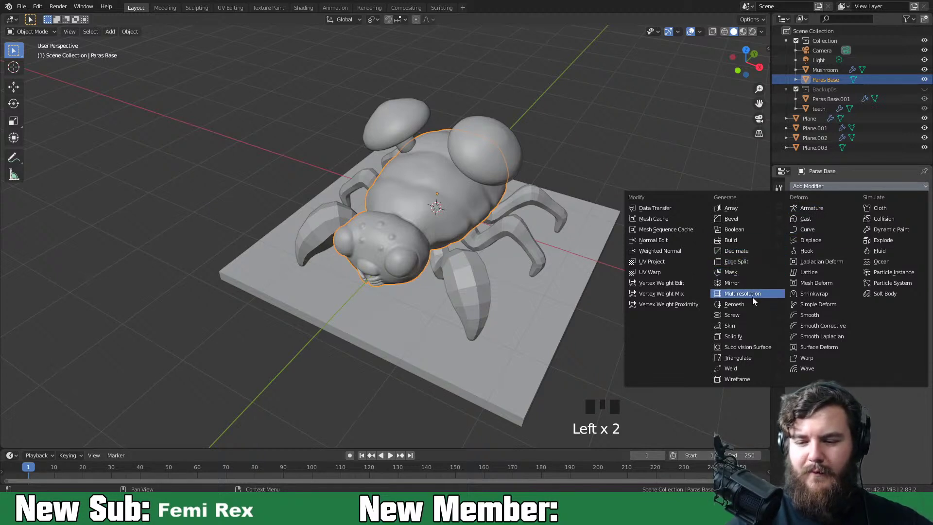
pyautogui.click(753, 230)
pyautogui.click(843, 186)
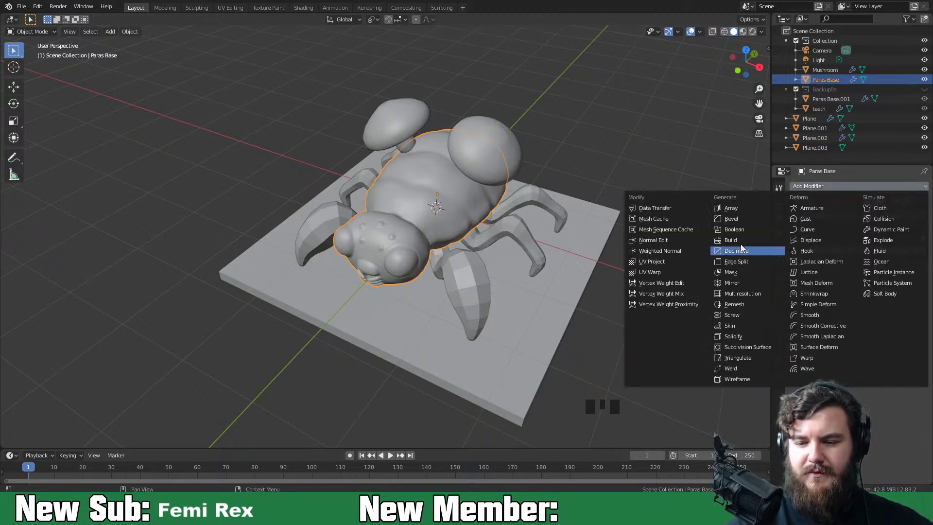
pyautogui.click(750, 231)
pyautogui.click(833, 189)
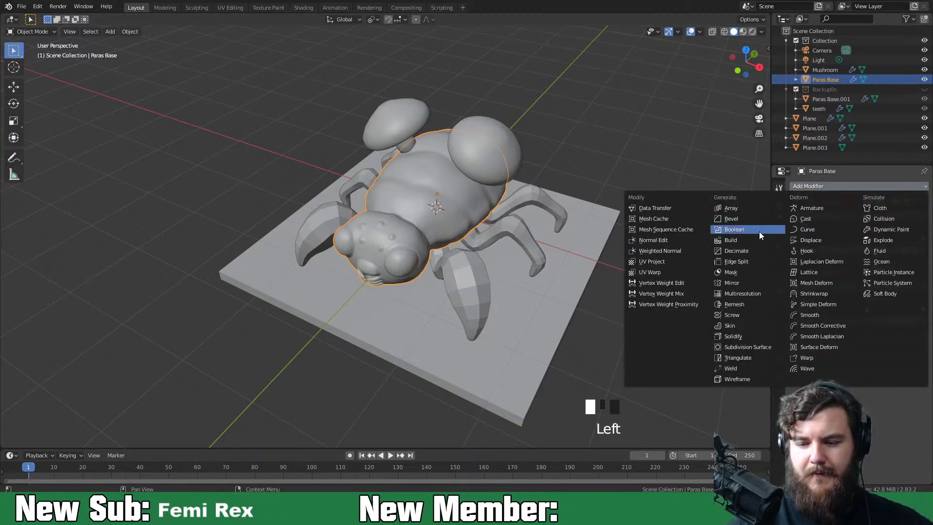
pyautogui.click(731, 230)
# Set the operation of all three Boolean modifiers on the body to Union
pyautogui.click(843, 240)
pyautogui.click(804, 261)
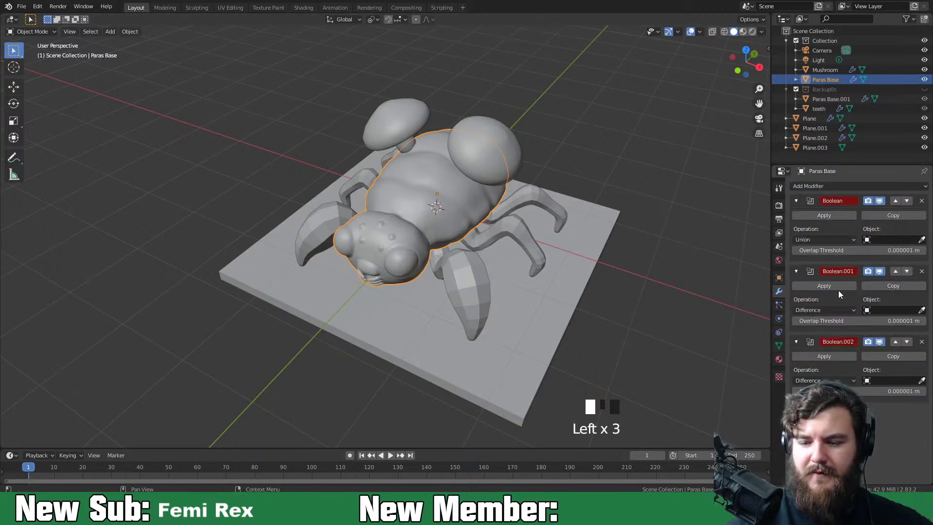
pyautogui.click(824, 310)
pyautogui.click(827, 333)
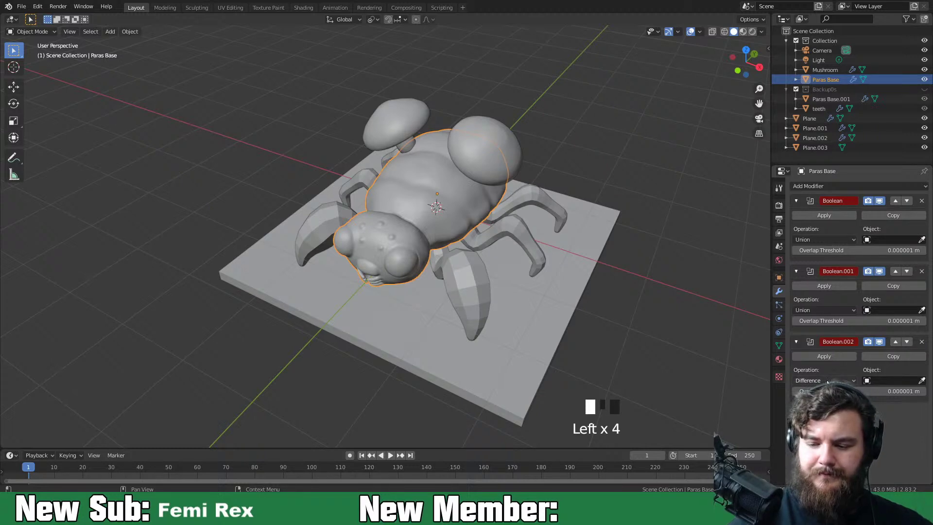
pyautogui.click(826, 404)
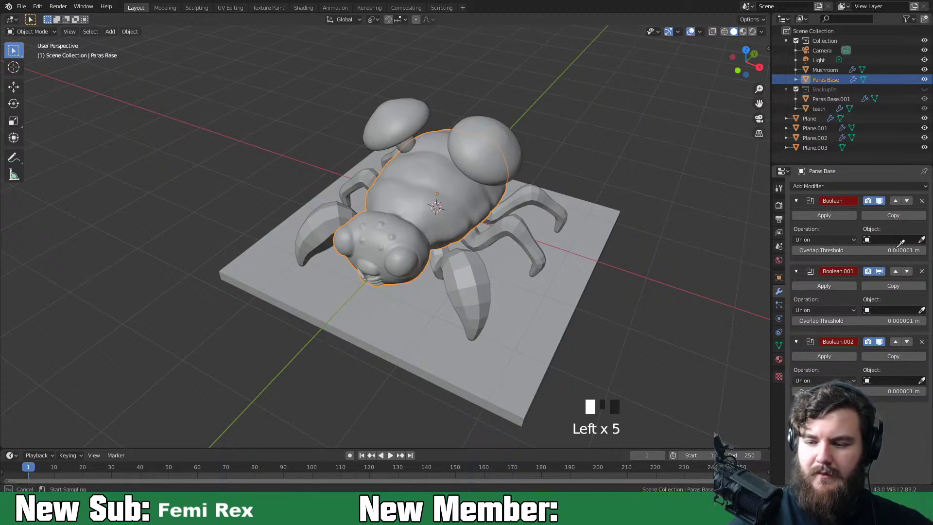
# Assign the rear leg Plane.001, the middle leg Plane and the front claw Plane.002 as the objects of the three Booleans, in that order
pyautogui.click(922, 239)
pyautogui.click(558, 203)
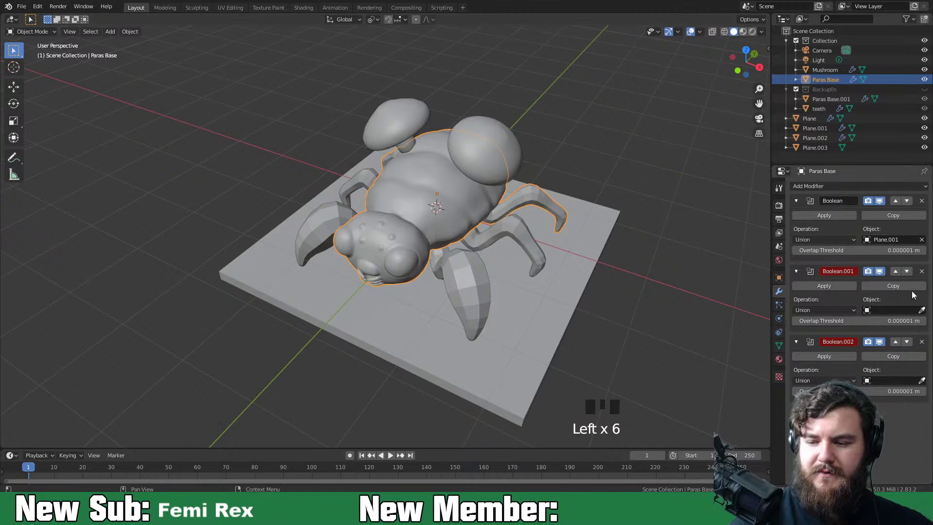
pyautogui.click(922, 310)
pyautogui.click(537, 241)
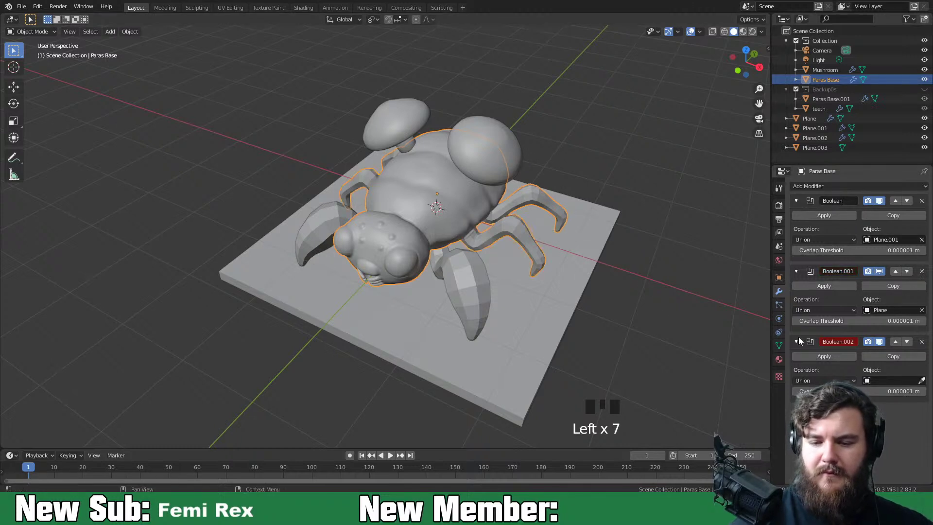
pyautogui.click(922, 380)
pyautogui.click(474, 299)
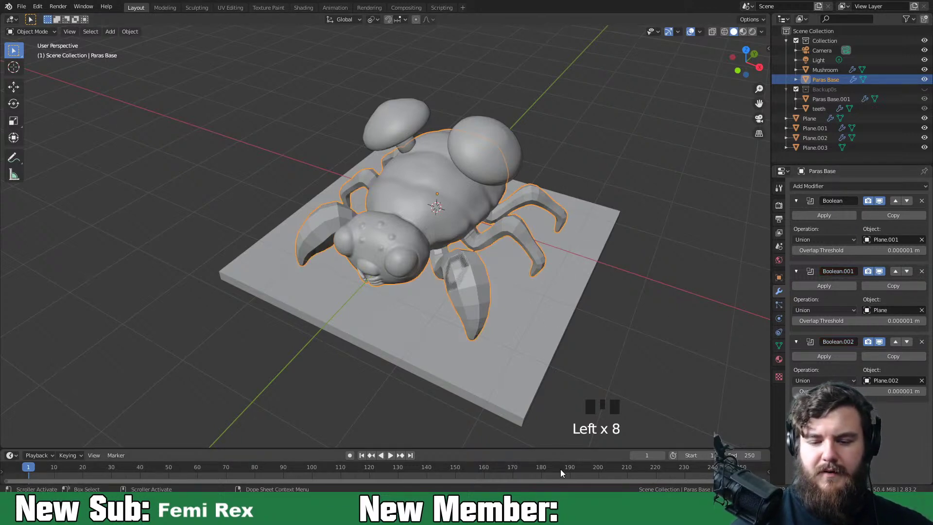
# Apply all three Boolean modifiers so the legs become part of the Paras Base mesh
pyautogui.click(833, 217)
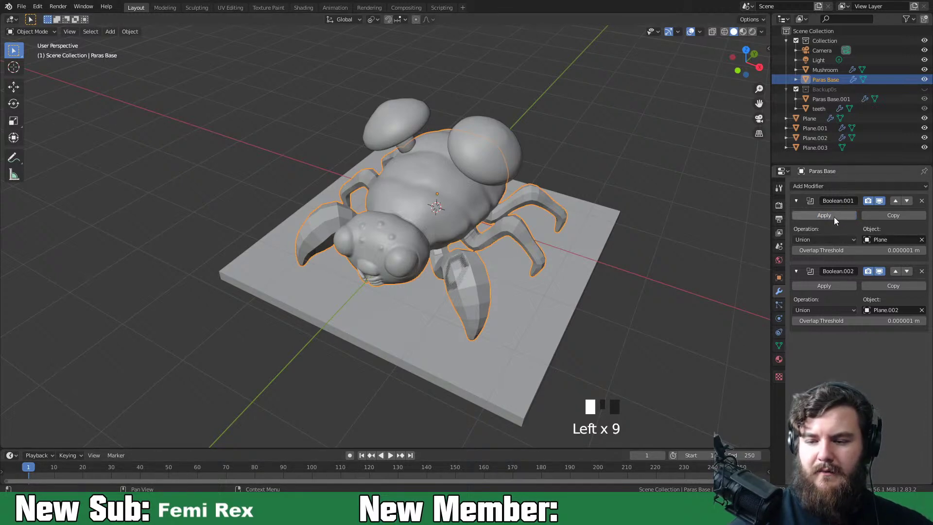
pyautogui.click(834, 216)
pyautogui.click(826, 216)
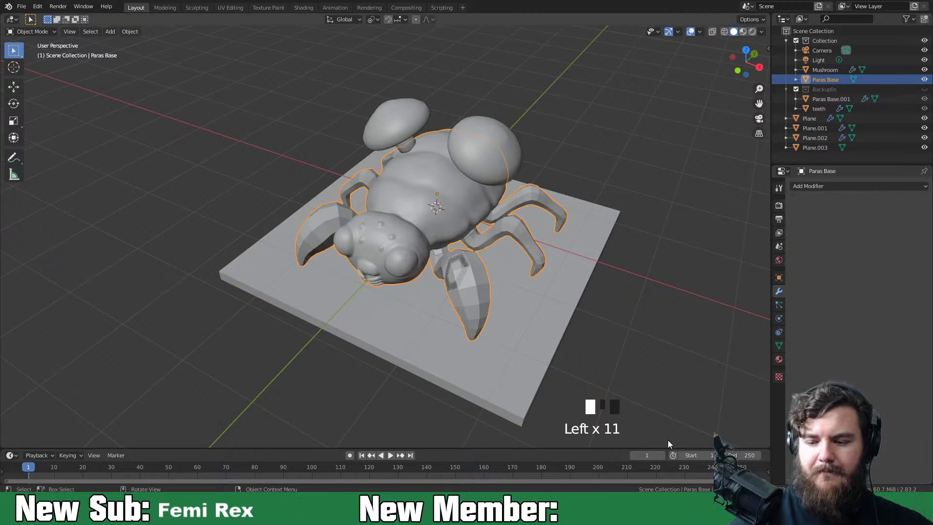
pyautogui.moveTo(524, 319)
pyautogui.mouseDown(button='middle')
pyautogui.moveTo(585, 302)
pyautogui.moveTo(541, 322)
pyautogui.mouseUp(button='middle')
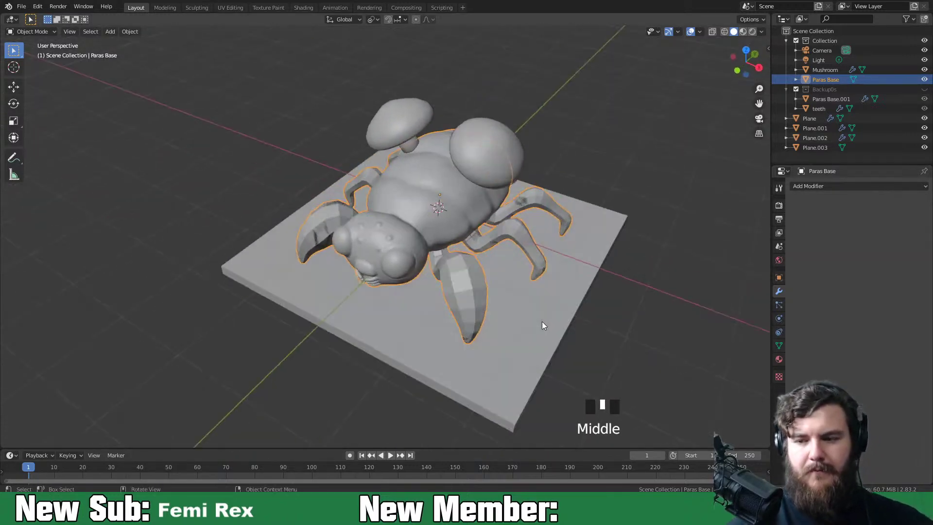
# Move the original leg objects Plane, Plane.001 and Plane.002 into the hidden backup collection
pyautogui.click(815, 128)
pyautogui.keyDown('shift'); pyautogui.click(803, 147); pyautogui.keyUp('shift')
pyautogui.keyDown('shift'); pyautogui.click(804, 147); pyautogui.keyUp('shift')
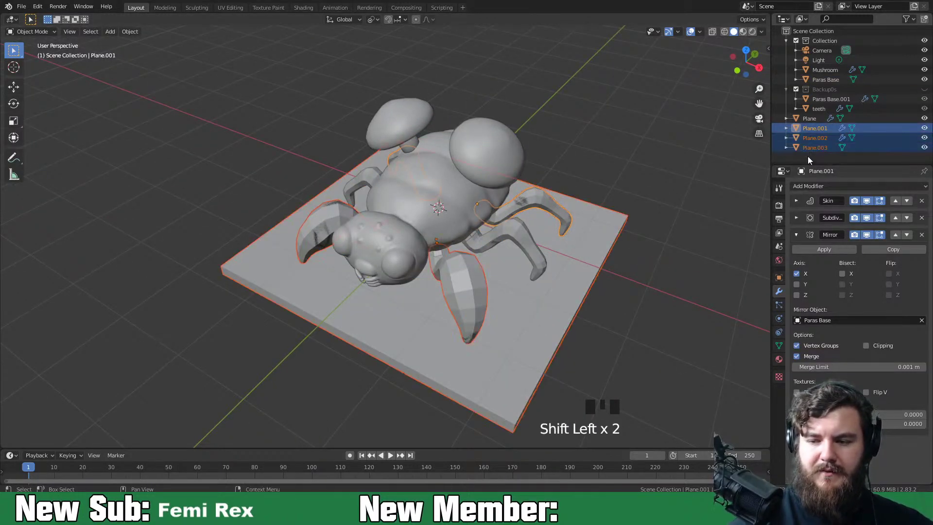
pyautogui.click(807, 138)
pyautogui.click(801, 119)
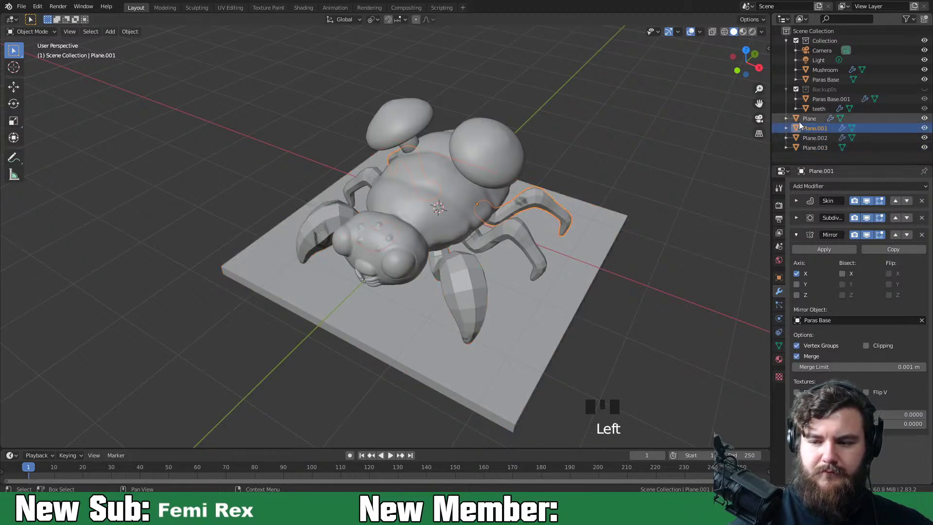
pyautogui.keyDown('shift'); pyautogui.click(802, 127); pyautogui.keyUp('shift')
pyautogui.keyDown('shift'); pyautogui.click(798, 138); pyautogui.keyUp('shift')
pyautogui.moveTo(799, 127); pyautogui.dragTo(818, 92)
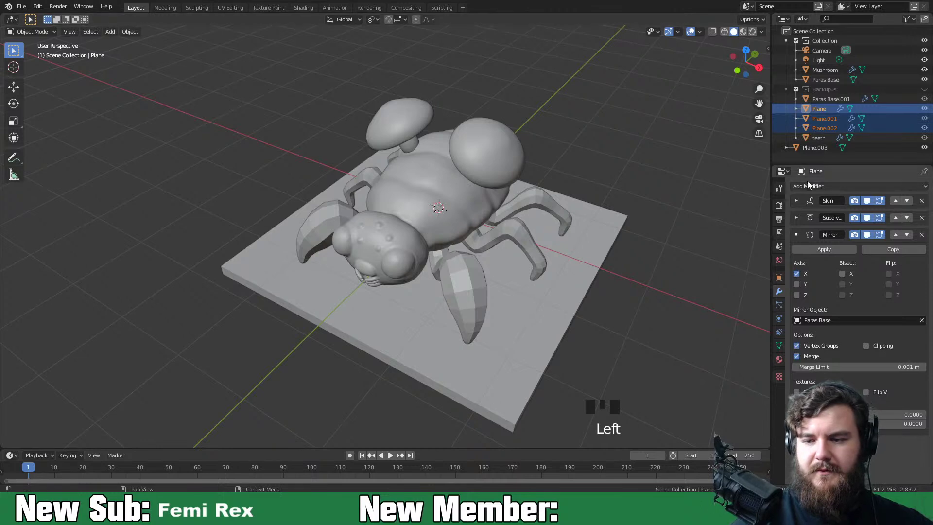
# Select the merged Paras Base body, switch to the Sculpting workspace and enable Dyntopo
pyautogui.moveTo(557, 310); pyautogui.dragTo(658, 272, button='middle')
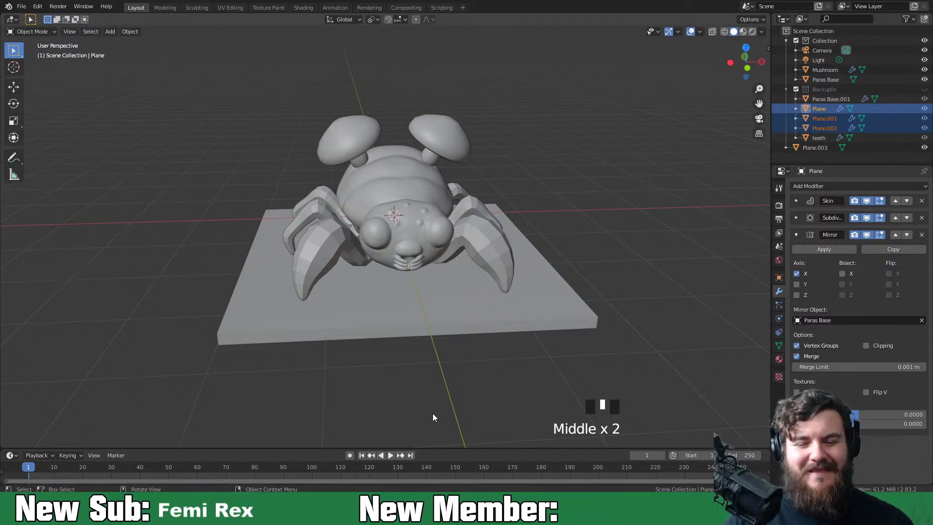
pyautogui.click(510, 279)
pyautogui.moveTo(526, 280); pyautogui.dragTo(533, 318, button='middle')
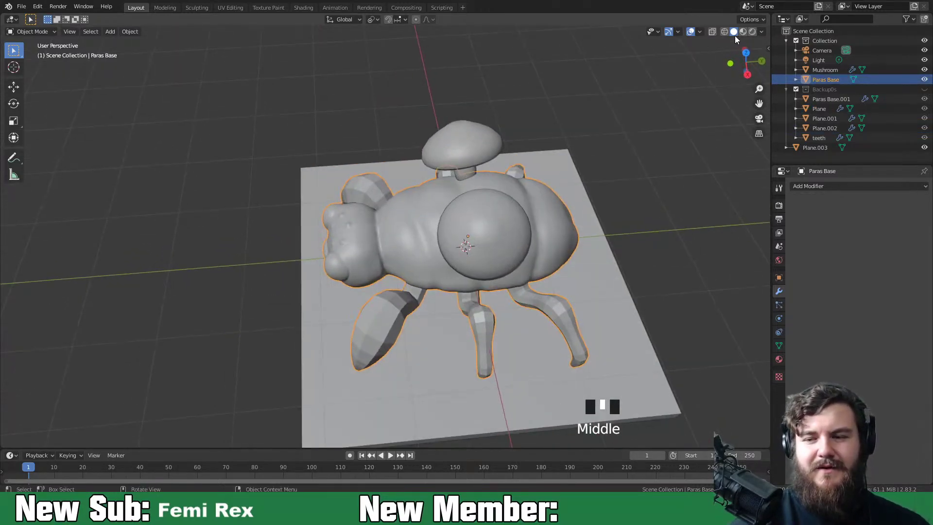
pyautogui.click(204, 7)
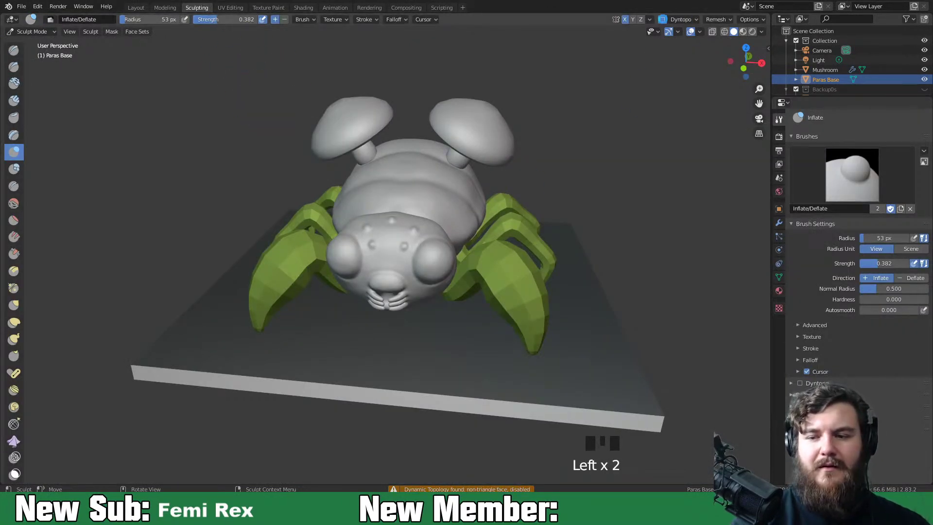
pyautogui.click(662, 20)
pyautogui.moveTo(653, 228)
pyautogui.mouseDown(button='middle')
pyautogui.moveTo(553, 253)
pyautogui.moveTo(641, 296)
pyautogui.moveTo(583, 271)
pyautogui.moveTo(500, 354)
pyautogui.mouseUp(button='middle')
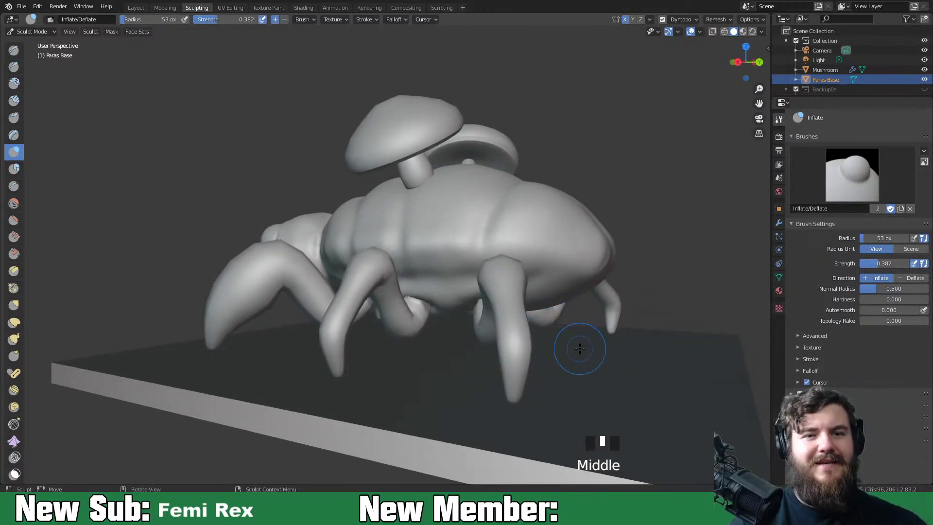
pyautogui.moveTo(608, 350)
pyautogui.mouseDown(button='middle')
pyautogui.moveTo(599, 292)
pyautogui.moveTo(626, 346)
pyautogui.moveTo(573, 340)
pyautogui.mouseUp(button='middle')
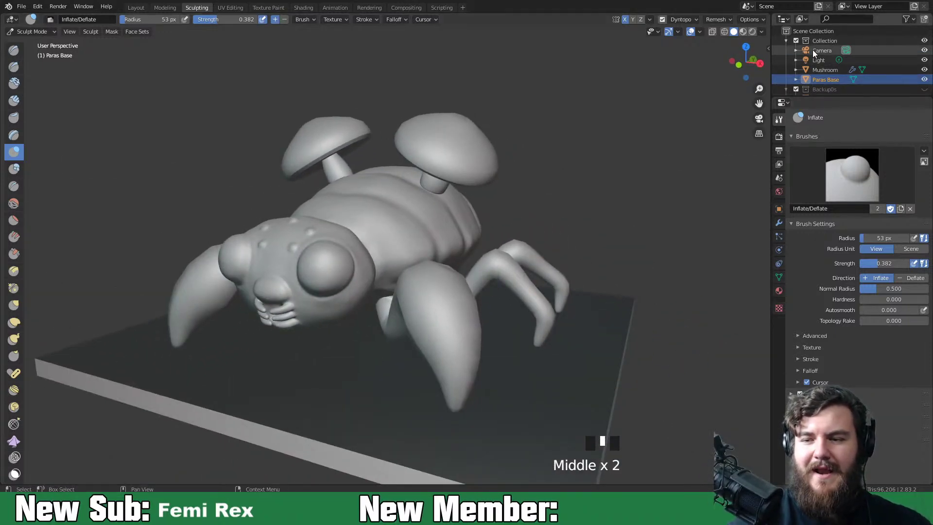
# Enlarge the object list, collapse the backup collection and hide the ground slab Plane.003
pyautogui.moveTo(829, 97); pyautogui.dragTo(824, 158)
pyautogui.click(786, 89)
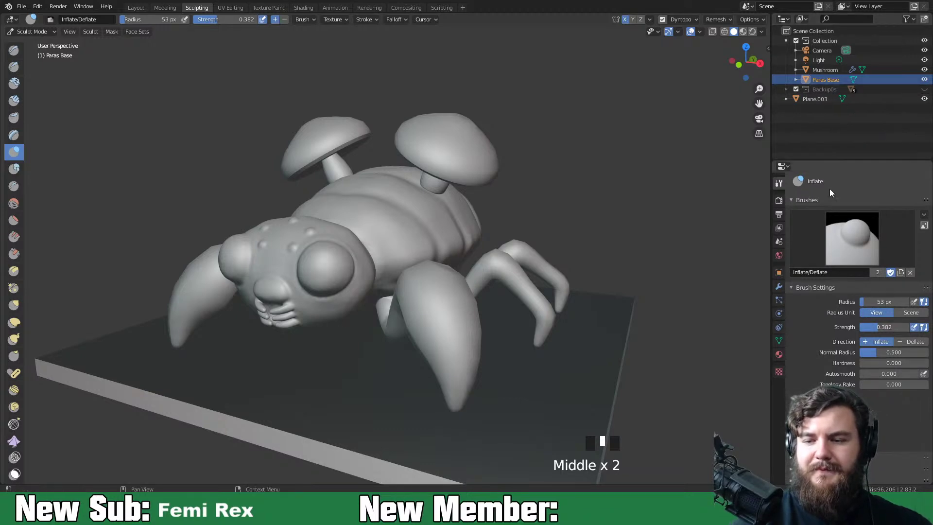
pyautogui.click(924, 98)
# Sculpt an Inflate stroke along the front leg's inner segment near the body, viewed from below the head
pyautogui.moveTo(602, 319); pyautogui.dragTo(579, 316, button='middle')
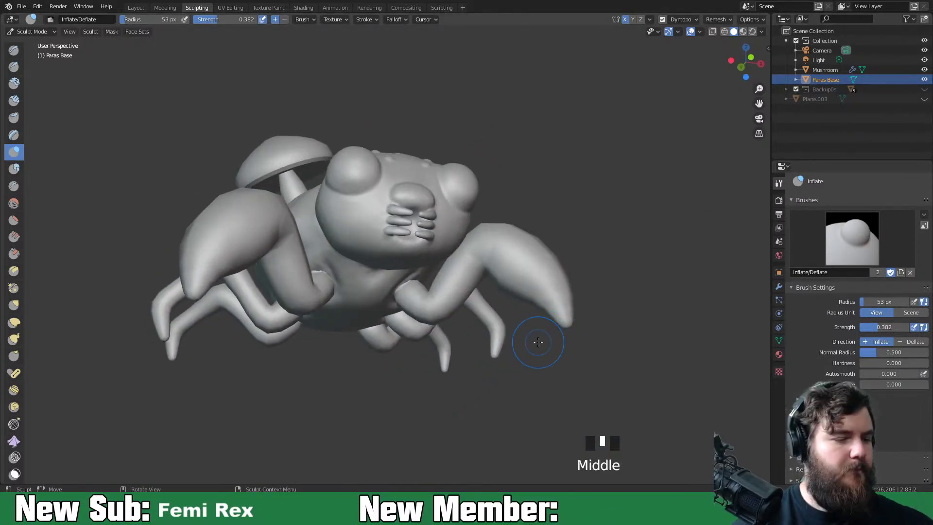
pyautogui.moveTo(475, 308); pyautogui.dragTo(471, 293, button='middle')
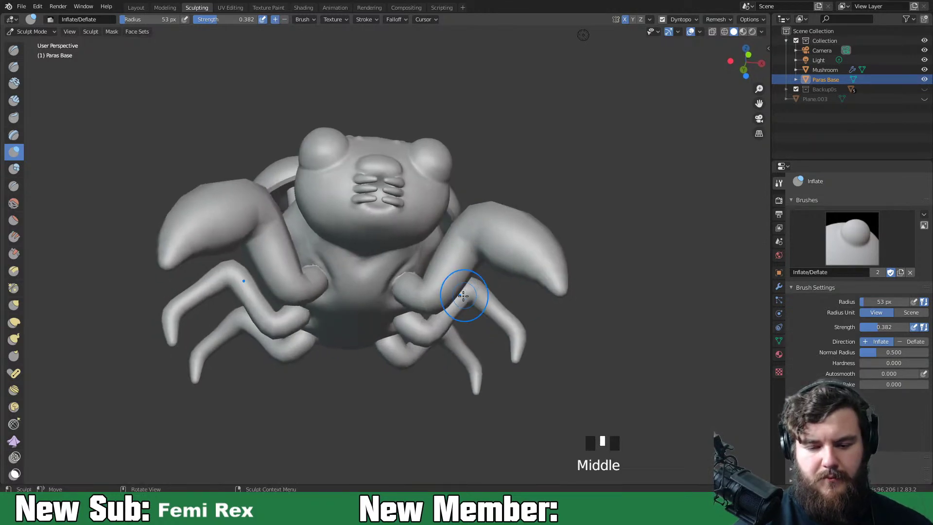
pyautogui.moveTo(413, 294); pyautogui.dragTo(448, 280)
# Turn off Smooth Shading in the Dyntopo settings so the mesh facets show while sculpting
pyautogui.click(713, 21)
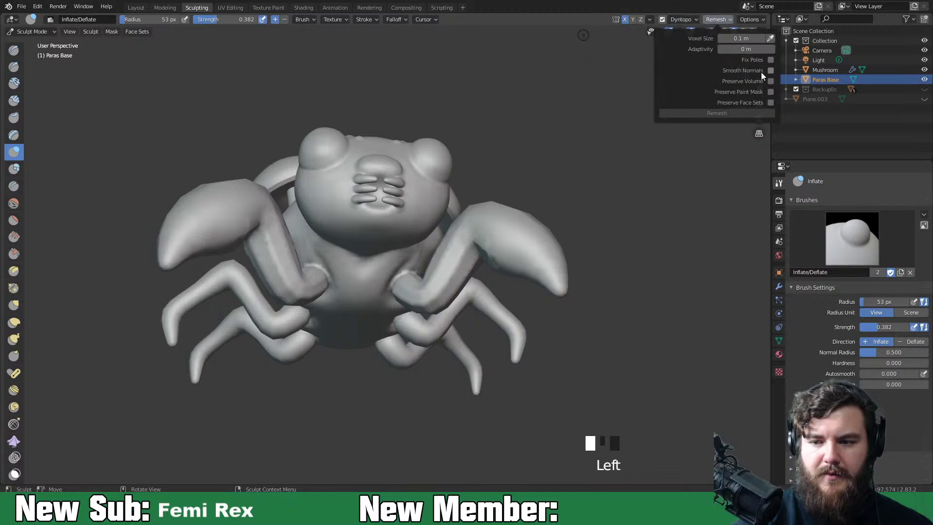
pyautogui.moveTo(694, 23)
pyautogui.click(735, 71)
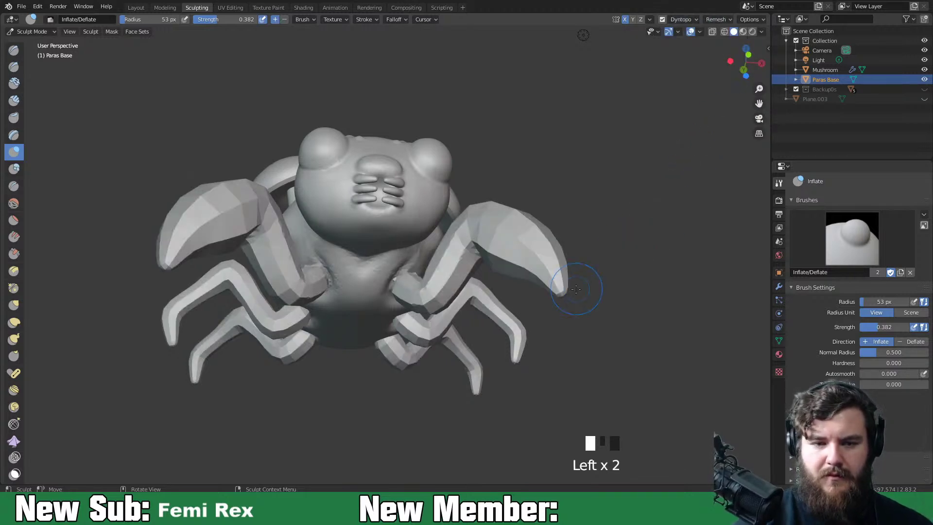
# Sculpt Inflate strokes along the front claw's outer segment from its tip up to the knee
pyautogui.moveTo(557, 265); pyautogui.dragTo(492, 240)
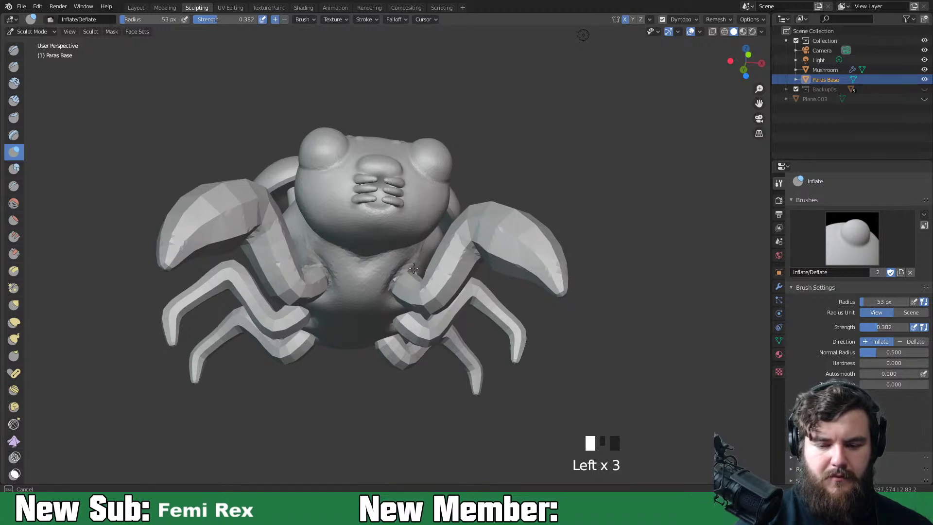
pyautogui.click(556, 257)
pyautogui.click(549, 239)
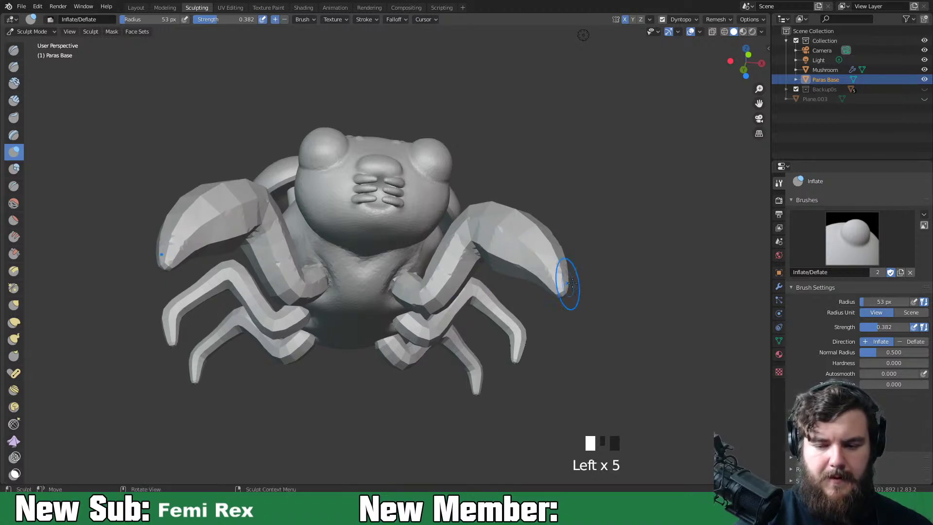
pyautogui.moveTo(558, 283); pyautogui.dragTo(495, 317, button='middle')
pyautogui.click(486, 279)
pyautogui.moveTo(485, 272); pyautogui.dragTo(474, 350, button='middle')
pyautogui.click(397, 307)
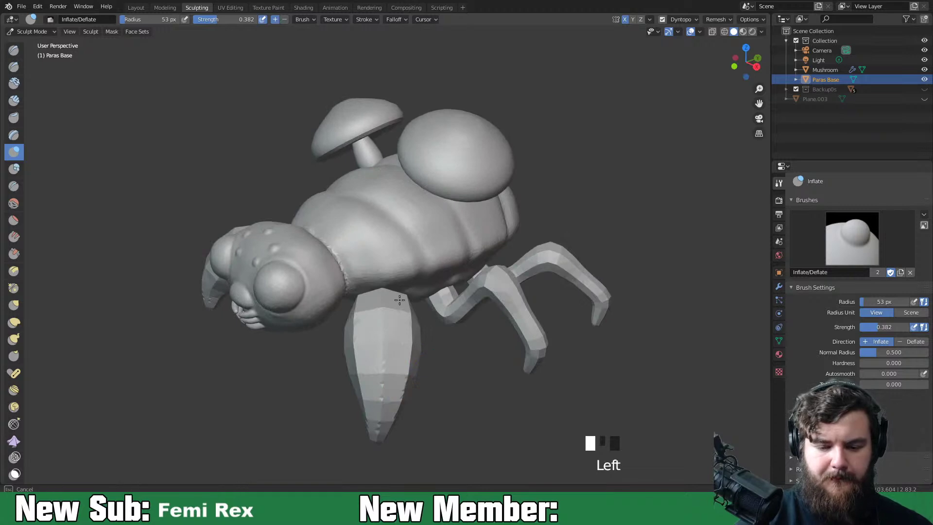
pyautogui.moveTo(384, 352)
pyautogui.mouseDown()
pyautogui.moveTo(400, 395)
pyautogui.moveTo(384, 409)
pyautogui.moveTo(361, 389)
pyautogui.mouseUp()
# Reduce the Inflate brush radius to 42 px, then inflate and smooth the joint where the front leg meets the body
pyautogui.moveTo(361, 389)
pyautogui.mouseDown(button='middle')
pyautogui.moveTo(428, 377)
pyautogui.moveTo(343, 358)
pyautogui.mouseUp(button='middle')
pyautogui.click(344, 358)
pyautogui.moveTo(323, 322)
pyautogui.mouseDown(button='middle')
pyautogui.moveTo(359, 319)
pyautogui.moveTo(390, 277)
pyautogui.moveTo(375, 302)
pyautogui.mouseUp(button='middle')
pyautogui.click(360, 318)
pyautogui.press('f')
pyautogui.click(378, 292)
pyautogui.click(376, 301)
pyautogui.click(367, 285)
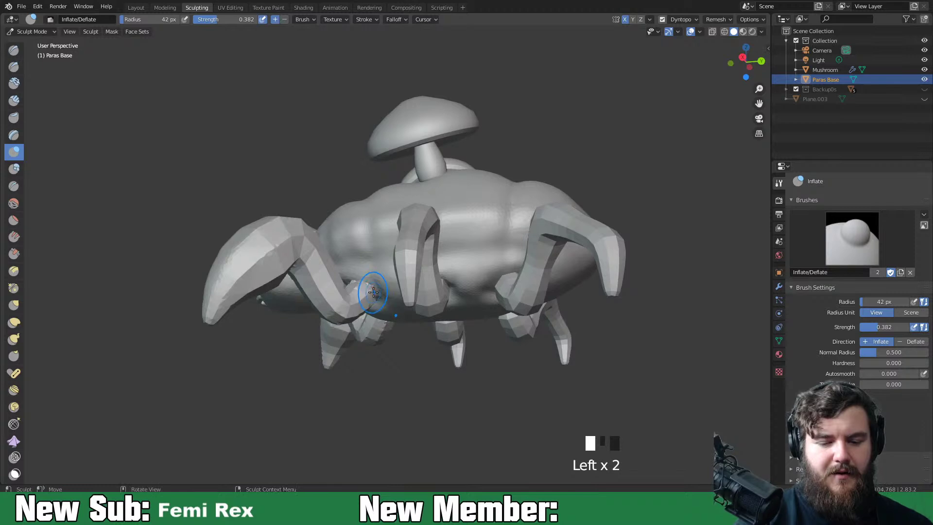
pyautogui.keyDown('shift'); pyautogui.click(360, 281); pyautogui.keyUp('shift')
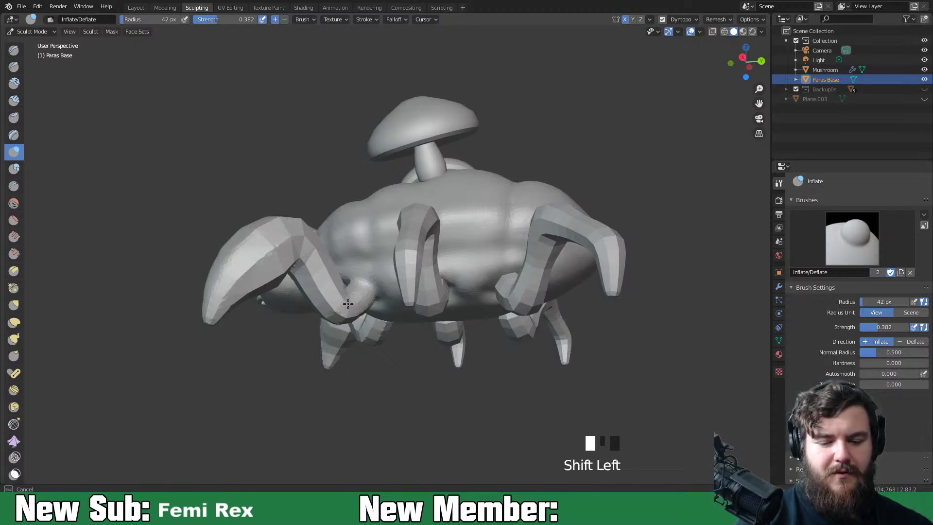
# Inflate and smooth the front leg's inner segment and knee to refine the faceted surface
pyautogui.moveTo(348, 304); pyautogui.dragTo(327, 303, button='middle')
pyautogui.click(327, 303)
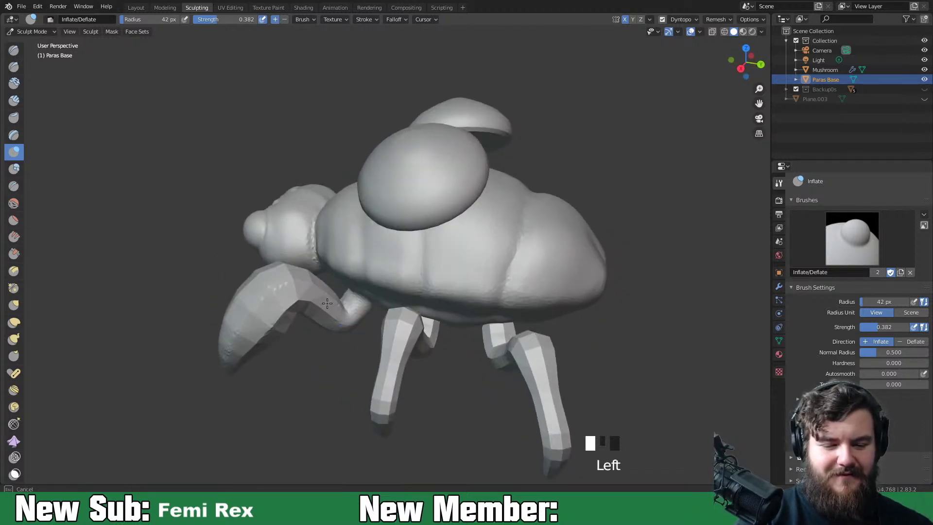
pyautogui.click(334, 323)
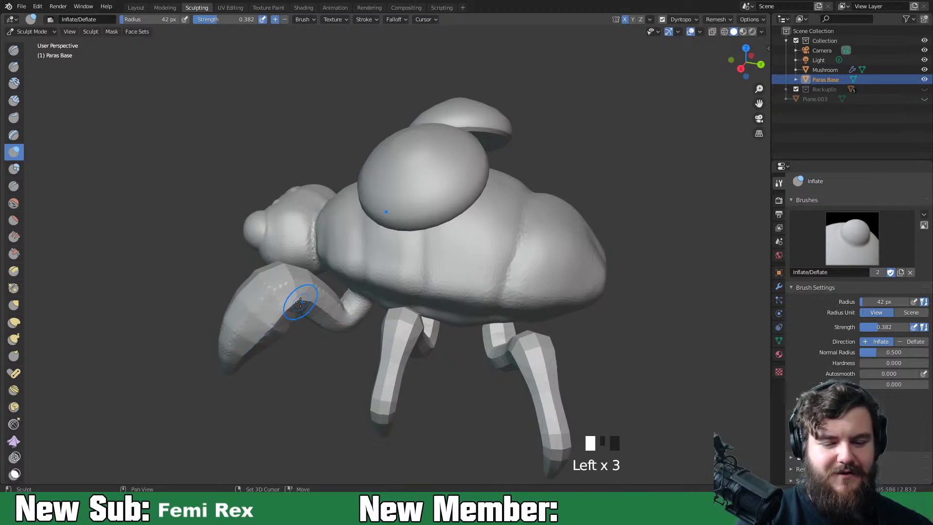
pyautogui.keyDown('shift'); pyautogui.moveTo(292, 309); pyautogui.dragTo(259, 345); pyautogui.keyUp('shift')
pyautogui.moveTo(285, 283); pyautogui.dragTo(333, 333, button='middle')
pyautogui.moveTo(334, 333); pyautogui.dragTo(318, 413)
pyautogui.keyDown('shift'); pyautogui.moveTo(362, 331); pyautogui.dragTo(379, 324); pyautogui.keyUp('shift')
# Inflate and smooth the remaining faceted areas of the front claw from several sides until it is evenly rounded
pyautogui.moveTo(350, 431); pyautogui.dragTo(427, 360, button='middle')
pyautogui.moveTo(411, 322)
pyautogui.mouseDown()
pyautogui.moveTo(424, 369)
pyautogui.moveTo(425, 361)
pyautogui.mouseUp()
pyautogui.moveTo(425, 361)
pyautogui.mouseDown(button='middle')
pyautogui.moveTo(450, 353)
pyautogui.moveTo(445, 316)
pyautogui.mouseUp(button='middle')
pyautogui.moveTo(444, 316); pyautogui.dragTo(441, 300)
pyautogui.moveTo(490, 390); pyautogui.dragTo(496, 390)
pyautogui.moveTo(494, 356)
pyautogui.keyDown('shift'); pyautogui.mouseDown()
pyautogui.moveTo(492, 420)
pyautogui.moveTo(459, 351)
pyautogui.moveTo(470, 326)
pyautogui.mouseUp(); pyautogui.keyUp('shift')
pyautogui.moveTo(470, 326)
pyautogui.mouseDown(button='middle')
pyautogui.moveTo(497, 334)
pyautogui.moveTo(408, 375)
pyautogui.moveTo(369, 349)
pyautogui.mouseUp(button='middle')
pyautogui.moveTo(370, 350)
pyautogui.mouseDown()
pyautogui.moveTo(396, 333)
pyautogui.moveTo(367, 375)
pyautogui.mouseUp()
pyautogui.moveTo(366, 374); pyautogui.dragTo(349, 294, button='middle')
pyautogui.moveTo(349, 294); pyautogui.dragTo(396, 374)
pyautogui.moveTo(395, 374); pyautogui.dragTo(451, 393, button='middle')
# Sculpt Inflate and smoothing strokes along the middle leg's outer segment and knee
pyautogui.moveTo(451, 394); pyautogui.dragTo(429, 356)
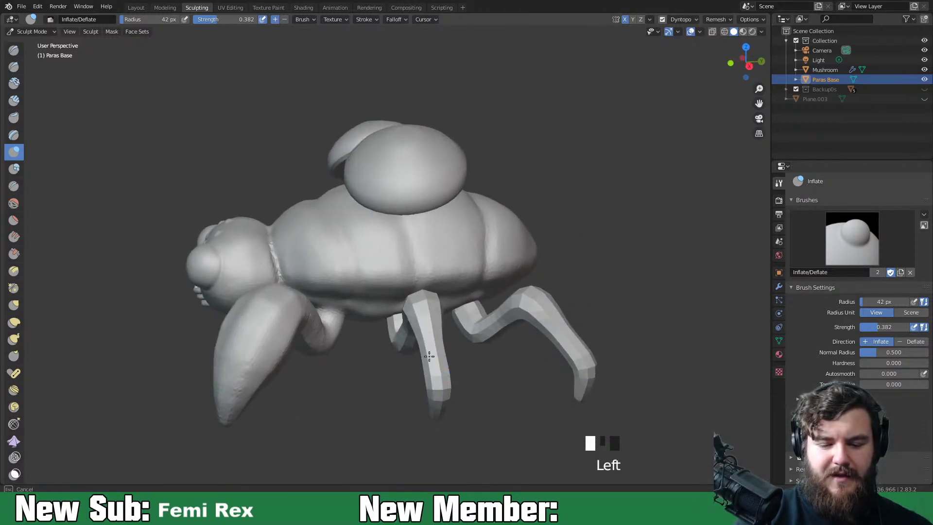
pyautogui.moveTo(433, 322); pyautogui.dragTo(437, 385)
pyautogui.moveTo(437, 385); pyautogui.dragTo(451, 331, button='middle')
pyautogui.click(451, 331)
pyautogui.moveTo(448, 347); pyautogui.dragTo(437, 269)
pyautogui.moveTo(437, 268); pyautogui.dragTo(505, 302, button='middle')
pyautogui.click(480, 281)
pyautogui.moveTo(454, 313)
pyautogui.keyDown('shift'); pyautogui.mouseDown()
pyautogui.moveTo(466, 292)
pyautogui.moveTo(505, 314)
pyautogui.moveTo(547, 381)
pyautogui.mouseUp(); pyautogui.keyUp('shift')
# Inflate the middle leg's faceted outer segment and knee from the side and rear to round them
pyautogui.moveTo(547, 380); pyautogui.dragTo(441, 385, button='middle')
pyautogui.click(389, 374)
pyautogui.moveTo(389, 374)
pyautogui.mouseDown(button='middle')
pyautogui.moveTo(396, 352)
pyautogui.moveTo(342, 306)
pyautogui.mouseUp(button='middle')
pyautogui.click(342, 305)
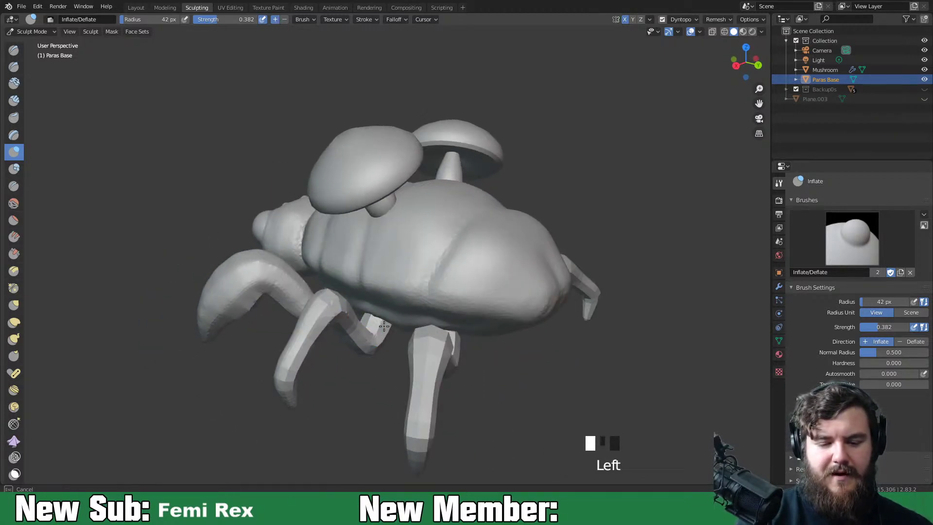
pyautogui.moveTo(367, 329)
pyautogui.mouseDown()
pyautogui.moveTo(375, 333)
pyautogui.moveTo(371, 319)
pyautogui.moveTo(337, 305)
pyautogui.moveTo(300, 379)
pyautogui.mouseUp()
pyautogui.moveTo(301, 416); pyautogui.dragTo(524, 332, button='middle')
pyautogui.moveTo(523, 332)
pyautogui.mouseDown()
pyautogui.moveTo(437, 205)
pyautogui.moveTo(401, 208)
pyautogui.moveTo(420, 175)
pyautogui.moveTo(425, 187)
pyautogui.moveTo(409, 219)
pyautogui.mouseUp()
# Inflate and smooth the underside of the middle leg's outer segment down to the foot tip
pyautogui.keyDown('shift'); pyautogui.moveTo(405, 170); pyautogui.dragTo(419, 200); pyautogui.keyUp('shift')
pyautogui.moveTo(419, 200); pyautogui.dragTo(455, 178, button='middle')
pyautogui.moveTo(455, 178); pyautogui.dragTo(447, 194)
pyautogui.moveTo(447, 194); pyautogui.dragTo(466, 229, button='middle')
pyautogui.moveTo(466, 229); pyautogui.dragTo(457, 232)
pyautogui.moveTo(437, 237)
pyautogui.mouseDown()
pyautogui.moveTo(410, 259)
pyautogui.moveTo(406, 284)
pyautogui.moveTo(389, 287)
pyautogui.moveTo(392, 275)
pyautogui.mouseUp()
pyautogui.moveTo(358, 318); pyautogui.dragTo(355, 316)
pyautogui.moveTo(354, 316); pyautogui.dragTo(323, 288, button='middle')
pyautogui.click(323, 288)
pyautogui.keyDown('shift'); pyautogui.moveTo(323, 288); pyautogui.dragTo(323, 294); pyautogui.keyUp('shift')
pyautogui.moveTo(382, 374)
pyautogui.keyDown('shift'); pyautogui.mouseDown()
pyautogui.moveTo(395, 398)
pyautogui.moveTo(413, 385)
pyautogui.mouseUp(); pyautogui.keyUp('shift')
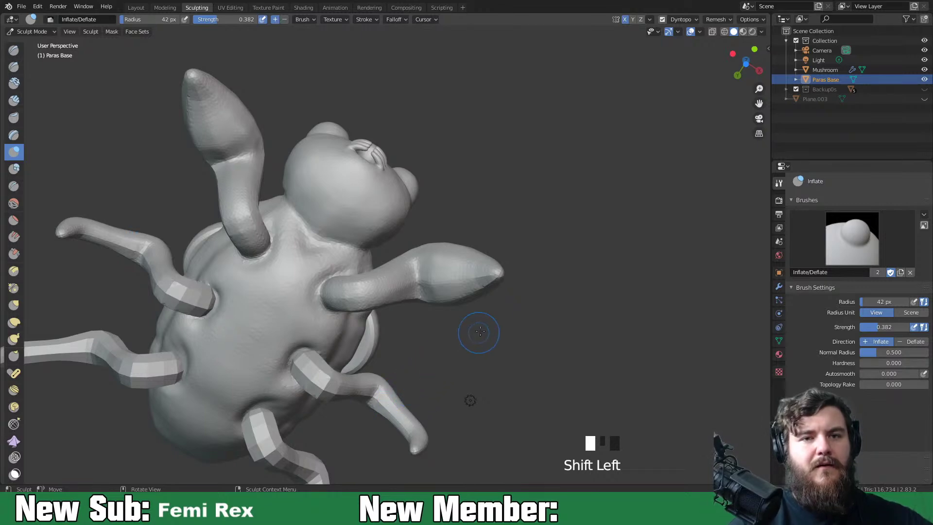
# Inflate and smooth the front claw's outer surface from the front and side to even out its rounded shape
pyautogui.moveTo(483, 325); pyautogui.dragTo(487, 368, button='middle')
pyautogui.click(432, 310)
pyautogui.click(461, 325)
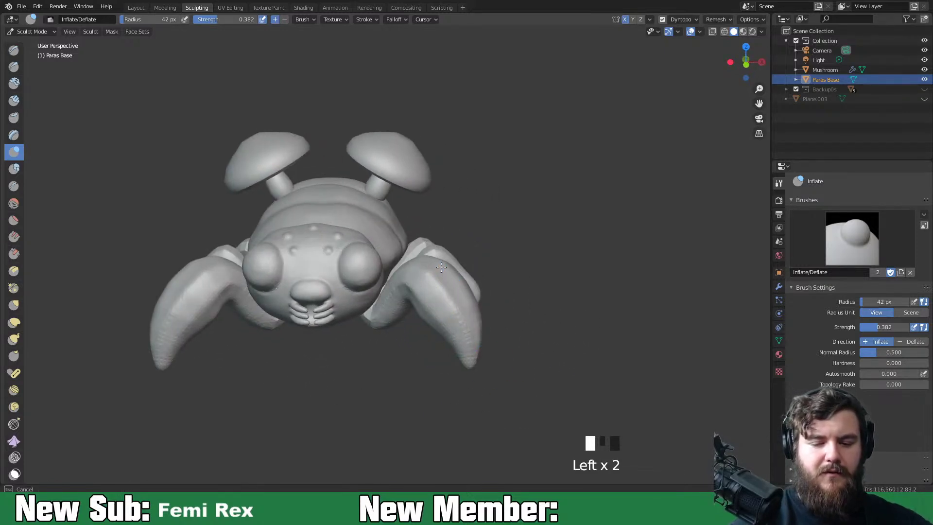
pyautogui.moveTo(458, 292); pyautogui.dragTo(448, 301, button='middle')
pyautogui.moveTo(448, 301)
pyautogui.mouseDown()
pyautogui.moveTo(440, 316)
pyautogui.moveTo(441, 302)
pyautogui.moveTo(412, 284)
pyautogui.moveTo(398, 303)
pyautogui.mouseUp()
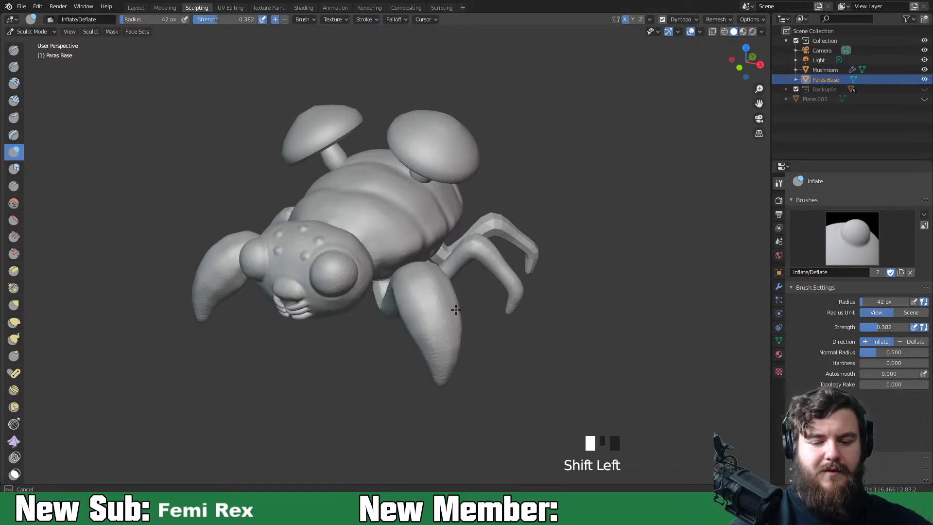
pyautogui.keyDown('shift'); pyautogui.moveTo(455, 309); pyautogui.dragTo(455, 361); pyautogui.keyUp('shift')
pyautogui.moveTo(433, 353); pyautogui.dragTo(408, 358, button='middle')
pyautogui.moveTo(359, 357); pyautogui.dragTo(381, 351)
pyautogui.moveTo(381, 351); pyautogui.dragTo(427, 367, button='middle')
pyautogui.moveTo(427, 367)
pyautogui.mouseDown()
pyautogui.moveTo(424, 324)
pyautogui.moveTo(406, 309)
pyautogui.mouseUp()
# Inflate the rear leg's outer segment and knee to round off the blocky facets
pyautogui.moveTo(537, 328)
pyautogui.mouseDown(button='middle')
pyautogui.moveTo(473, 343)
pyautogui.moveTo(529, 343)
pyautogui.moveTo(500, 346)
pyautogui.mouseUp(button='middle')
pyautogui.moveTo(509, 311); pyautogui.dragTo(508, 310)
pyautogui.moveTo(508, 309); pyautogui.dragTo(588, 291, button='middle')
pyautogui.moveTo(578, 274); pyautogui.dragTo(577, 272)
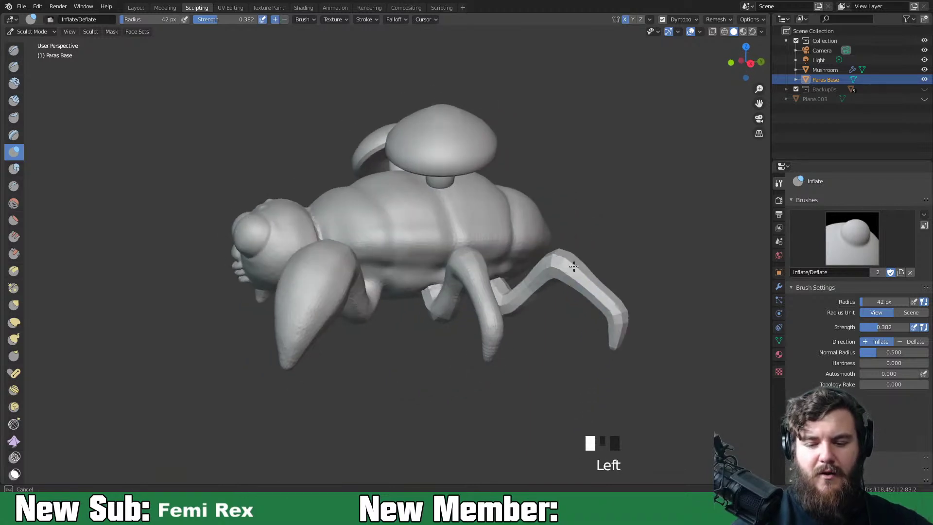
pyautogui.moveTo(617, 346); pyautogui.dragTo(605, 289)
pyautogui.moveTo(605, 289); pyautogui.dragTo(569, 368, button='middle')
pyautogui.moveTo(553, 347)
pyautogui.mouseDown()
pyautogui.moveTo(549, 316)
pyautogui.moveTo(538, 348)
pyautogui.moveTo(558, 406)
pyautogui.moveTo(552, 426)
pyautogui.mouseUp()
pyautogui.moveTo(553, 425); pyautogui.dragTo(631, 406, button='middle')
pyautogui.moveTo(546, 272); pyautogui.dragTo(501, 281)
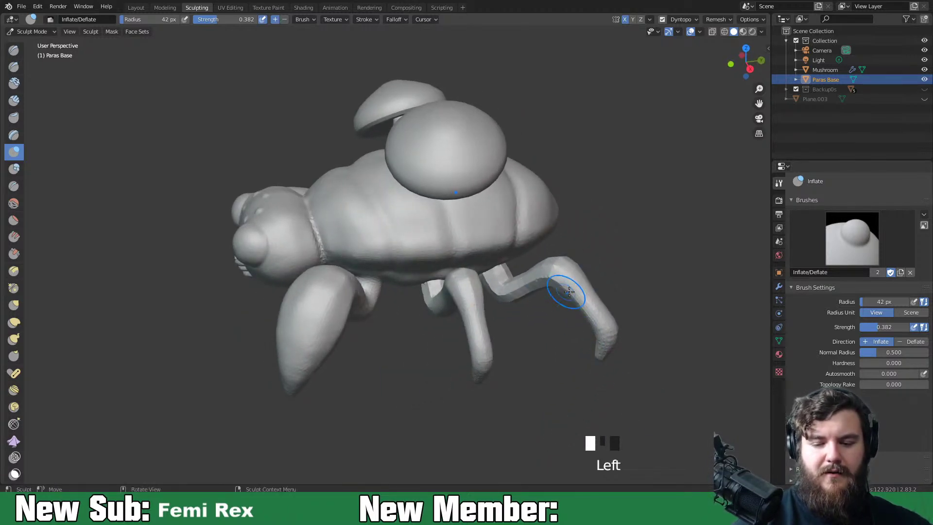
# Inflate and smooth the remaining sides of the rear leg, working around its knee and outer segment
pyautogui.moveTo(595, 291); pyautogui.dragTo(485, 268, button='middle')
pyautogui.moveTo(421, 351)
pyautogui.mouseDown()
pyautogui.moveTo(413, 359)
pyautogui.moveTo(417, 353)
pyautogui.mouseUp()
pyautogui.moveTo(418, 352)
pyautogui.keyDown('shift'); pyautogui.mouseDown()
pyautogui.moveTo(423, 340)
pyautogui.moveTo(408, 330)
pyautogui.moveTo(358, 319)
pyautogui.moveTo(264, 373)
pyautogui.moveTo(295, 336)
pyautogui.mouseUp(); pyautogui.keyUp('shift')
pyautogui.moveTo(298, 333)
pyautogui.keyDown('shift'); pyautogui.mouseDown()
pyautogui.moveTo(324, 311)
pyautogui.moveTo(268, 366)
pyautogui.moveTo(247, 360)
pyautogui.mouseUp(); pyautogui.keyUp('shift')
pyautogui.keyDown('shift'); pyautogui.moveTo(311, 325); pyautogui.dragTo(388, 323); pyautogui.keyUp('shift')
pyautogui.moveTo(389, 323); pyautogui.dragTo(307, 355, button='middle')
pyautogui.moveTo(306, 355)
pyautogui.mouseDown()
pyautogui.moveTo(277, 346)
pyautogui.moveTo(319, 368)
pyautogui.mouseUp()
pyautogui.moveTo(321, 368)
pyautogui.mouseDown(button='middle')
pyautogui.moveTo(427, 410)
pyautogui.moveTo(481, 374)
pyautogui.mouseUp(button='middle')
pyautogui.moveTo(481, 374)
pyautogui.keyDown('shift'); pyautogui.mouseDown()
pyautogui.moveTo(475, 413)
pyautogui.moveTo(510, 395)
pyautogui.mouseUp(); pyautogui.keyUp('shift')
# Inflate and smooth the rear leg's inner segment and knee on the underside of the body
pyautogui.moveTo(510, 394); pyautogui.dragTo(468, 206, button='middle')
pyautogui.moveTo(468, 206)
pyautogui.mouseDown()
pyautogui.moveTo(459, 167)
pyautogui.moveTo(474, 174)
pyautogui.mouseUp()
pyautogui.keyDown('shift'); pyautogui.moveTo(500, 188); pyautogui.dragTo(527, 286, button='middle'); pyautogui.keyUp('shift')
pyautogui.moveTo(527, 285); pyautogui.dragTo(524, 252, button='middle')
pyautogui.moveTo(475, 190)
pyautogui.mouseDown()
pyautogui.moveTo(486, 220)
pyautogui.moveTo(480, 244)
pyautogui.moveTo(500, 218)
pyautogui.moveTo(491, 246)
pyautogui.moveTo(470, 168)
pyautogui.moveTo(441, 157)
pyautogui.mouseUp()
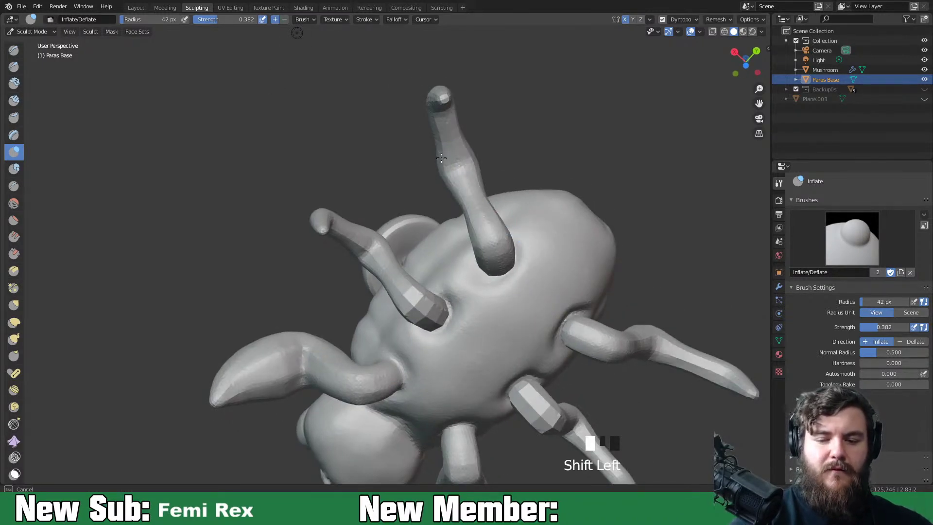
pyautogui.keyDown('shift'); pyautogui.moveTo(459, 126); pyautogui.dragTo(449, 130); pyautogui.keyUp('shift')
# Inflate and smooth the middle leg's inner segment, knee and outer segment from below
pyautogui.moveTo(449, 130)
pyautogui.mouseDown(button='middle')
pyautogui.moveTo(623, 271)
pyautogui.moveTo(375, 267)
pyautogui.mouseUp(button='middle')
pyautogui.moveTo(360, 289)
pyautogui.mouseDown()
pyautogui.moveTo(390, 246)
pyautogui.moveTo(370, 272)
pyautogui.moveTo(362, 255)
pyautogui.moveTo(364, 262)
pyautogui.mouseUp()
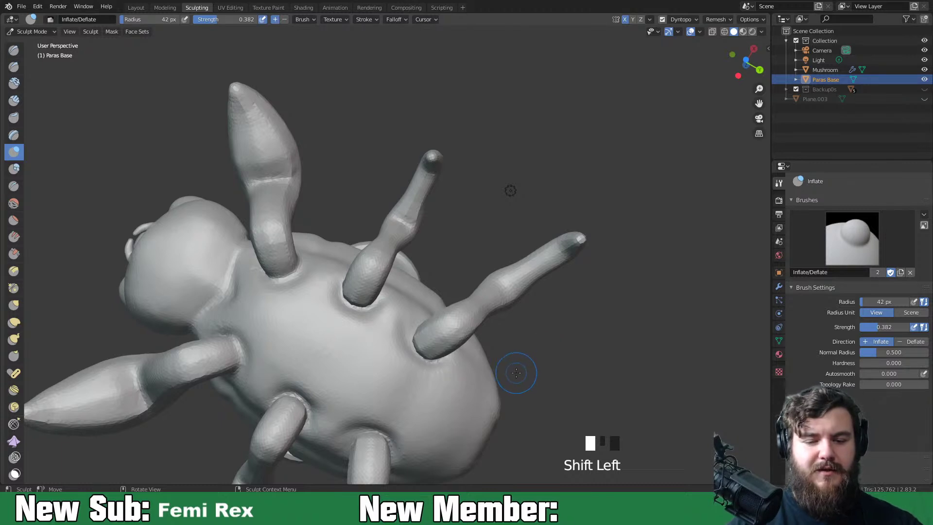
pyautogui.scroll(2, 514, 375)
pyautogui.moveTo(431, 171)
pyautogui.mouseDown()
pyautogui.moveTo(439, 156)
pyautogui.moveTo(419, 199)
pyautogui.mouseUp()
pyautogui.moveTo(417, 157); pyautogui.dragTo(399, 228, button='middle')
pyautogui.click(399, 228)
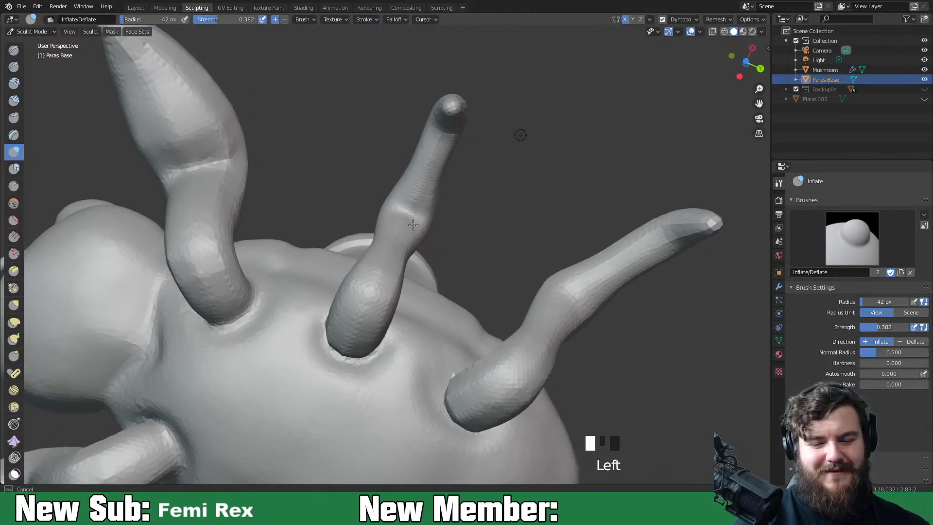
pyautogui.moveTo(379, 241)
pyautogui.mouseDown()
pyautogui.moveTo(370, 255)
pyautogui.moveTo(411, 219)
pyautogui.mouseUp()
pyautogui.moveTo(367, 280)
pyautogui.keyDown('shift'); pyautogui.mouseDown()
pyautogui.moveTo(410, 348)
pyautogui.moveTo(447, 323)
pyautogui.mouseUp(); pyautogui.keyUp('shift')
pyautogui.moveTo(447, 322)
pyautogui.mouseDown(button='middle')
pyautogui.moveTo(483, 291)
pyautogui.moveTo(483, 306)
pyautogui.moveTo(494, 295)
pyautogui.mouseUp(button='middle')
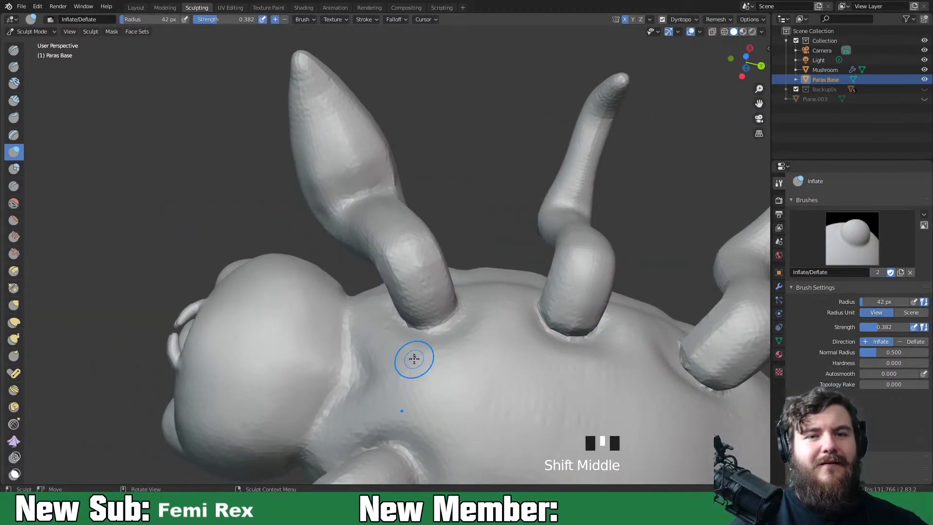
# Increase the Inflate brush radius to 63 px, then thicken and smooth the front claw near its knee crease
pyautogui.moveTo(476, 325)
pyautogui.mouseDown(button='middle')
pyautogui.moveTo(552, 254)
pyautogui.moveTo(624, 251)
pyautogui.moveTo(432, 283)
pyautogui.mouseUp(button='middle')
pyautogui.click(432, 283)
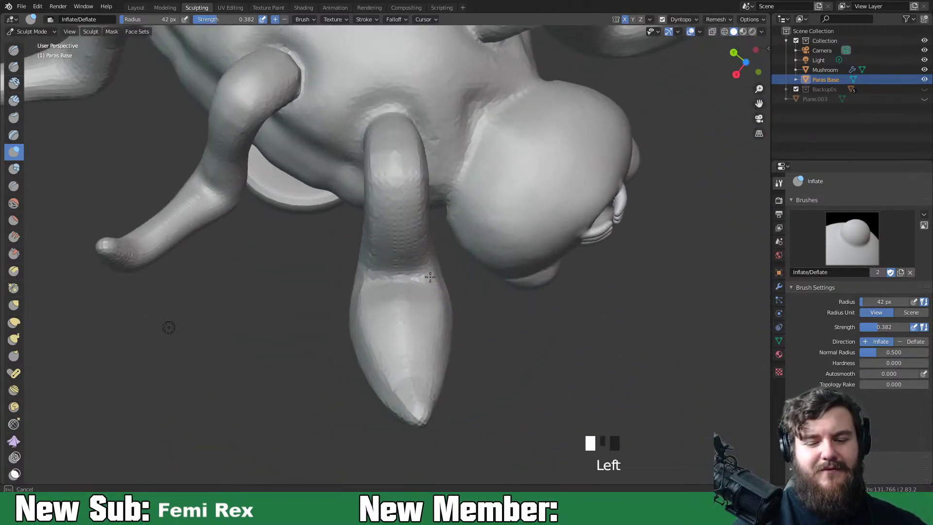
pyautogui.press('f')
pyautogui.click(438, 294)
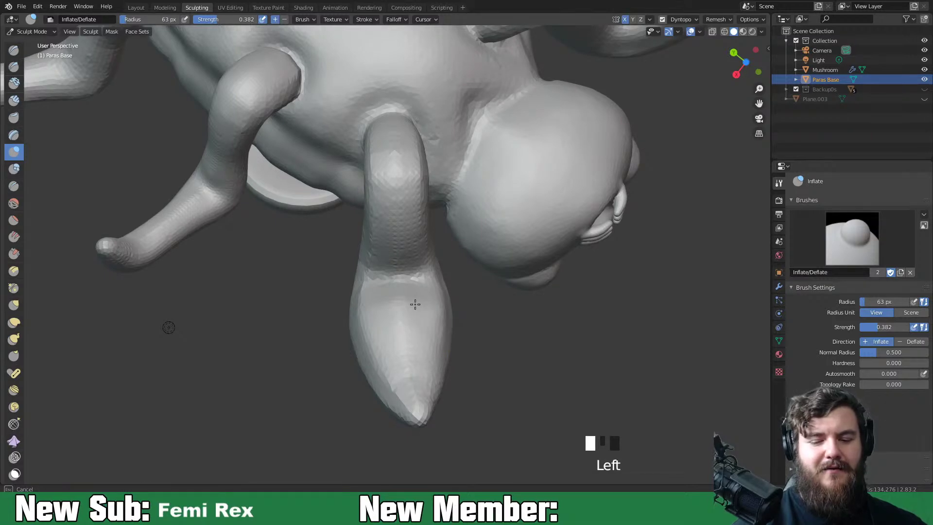
pyautogui.moveTo(363, 272); pyautogui.dragTo(365, 280)
pyautogui.moveTo(365, 279); pyautogui.dragTo(394, 167, button='middle')
pyautogui.moveTo(395, 167)
pyautogui.mouseDown()
pyautogui.moveTo(385, 206)
pyautogui.moveTo(374, 202)
pyautogui.moveTo(359, 229)
pyautogui.moveTo(393, 282)
pyautogui.moveTo(421, 279)
pyautogui.moveTo(404, 266)
pyautogui.mouseUp()
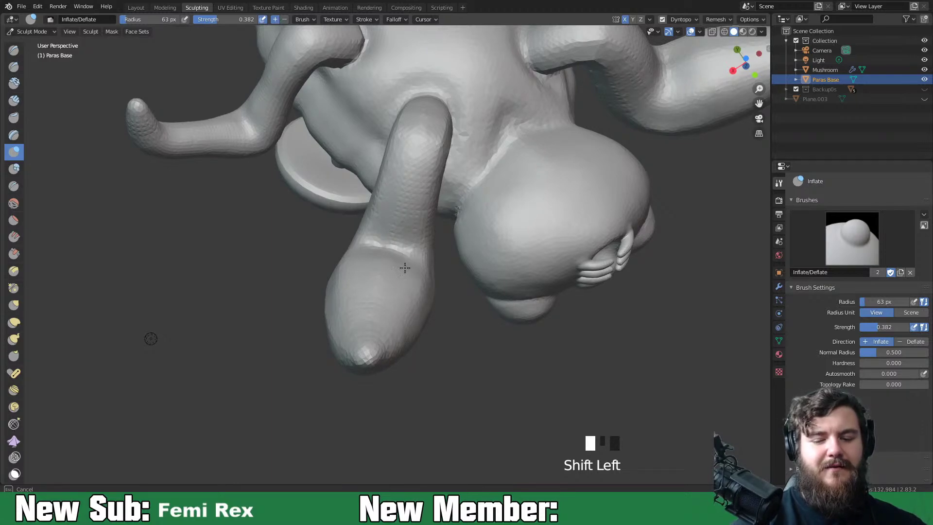
# Inflate and smooth the front leg's inner segment and lower bend near the body
pyautogui.moveTo(383, 243)
pyautogui.mouseDown(button='middle')
pyautogui.moveTo(627, 185)
pyautogui.moveTo(243, 275)
pyautogui.moveTo(262, 257)
pyautogui.moveTo(281, 281)
pyautogui.moveTo(412, 329)
pyautogui.moveTo(448, 357)
pyautogui.moveTo(542, 286)
pyautogui.moveTo(602, 265)
pyautogui.mouseUp(button='middle')
pyautogui.moveTo(432, 321)
pyautogui.mouseDown()
pyautogui.moveTo(441, 324)
pyautogui.moveTo(437, 313)
pyautogui.mouseUp()
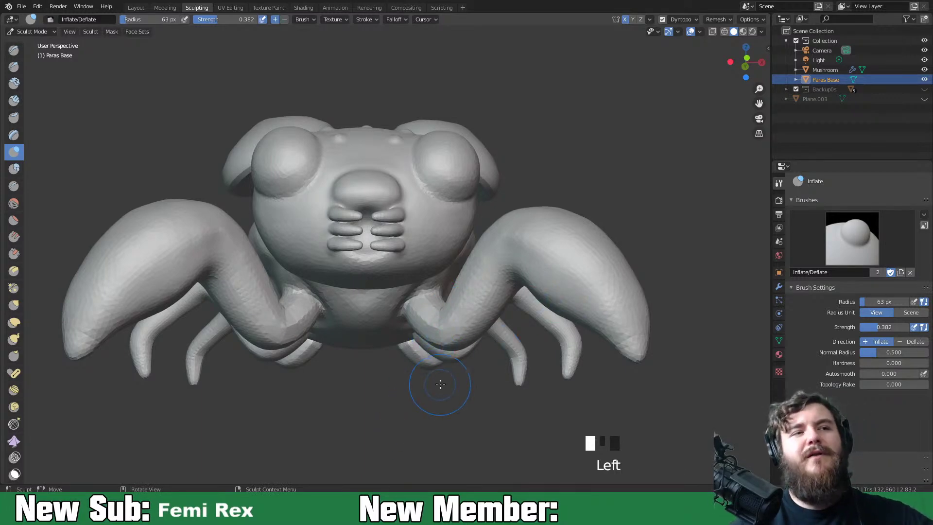
pyautogui.moveTo(510, 333)
pyautogui.mouseDown(button='middle')
pyautogui.moveTo(422, 286)
pyautogui.moveTo(409, 319)
pyautogui.mouseUp(button='middle')
pyautogui.moveTo(406, 312); pyautogui.dragTo(411, 281)
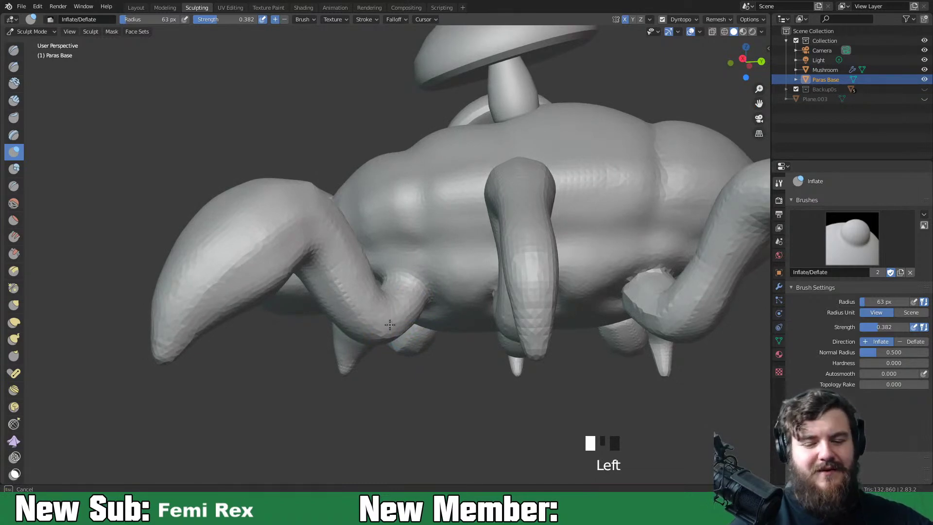
pyautogui.moveTo(390, 325)
pyautogui.keyDown('shift'); pyautogui.mouseDown()
pyautogui.moveTo(402, 306)
pyautogui.moveTo(394, 319)
pyautogui.mouseUp(); pyautogui.keyUp('shift')
pyautogui.moveTo(399, 333); pyautogui.dragTo(429, 308, button='middle')
pyautogui.moveTo(429, 308)
pyautogui.keyDown('shift'); pyautogui.mouseDown()
pyautogui.moveTo(412, 294)
pyautogui.moveTo(420, 313)
pyautogui.mouseUp(); pyautogui.keyUp('shift')
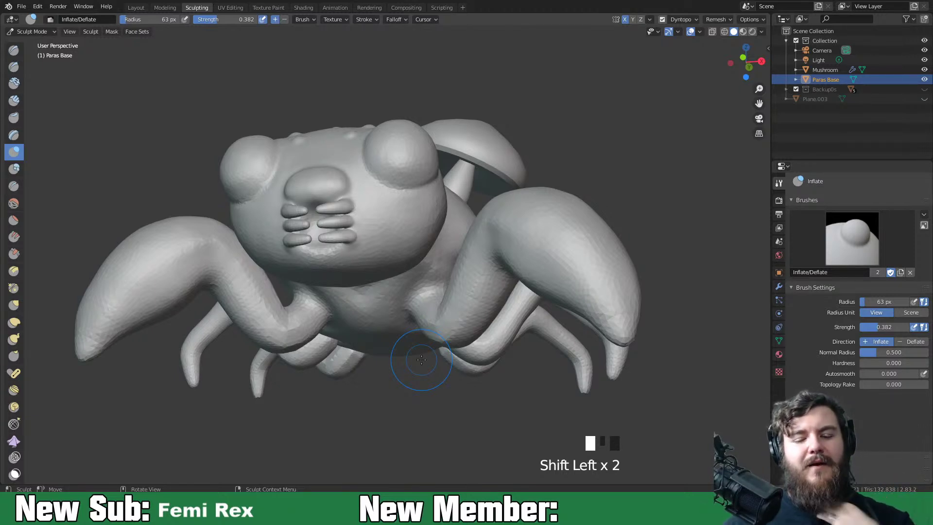
# Reduce the brush radius to 49 px, then build up the underside between head and front legs with Clay Strips and smooth it
pyautogui.moveTo(493, 350); pyautogui.dragTo(380, 259, button='middle')
pyautogui.press('f')
pyautogui.click(385, 275)
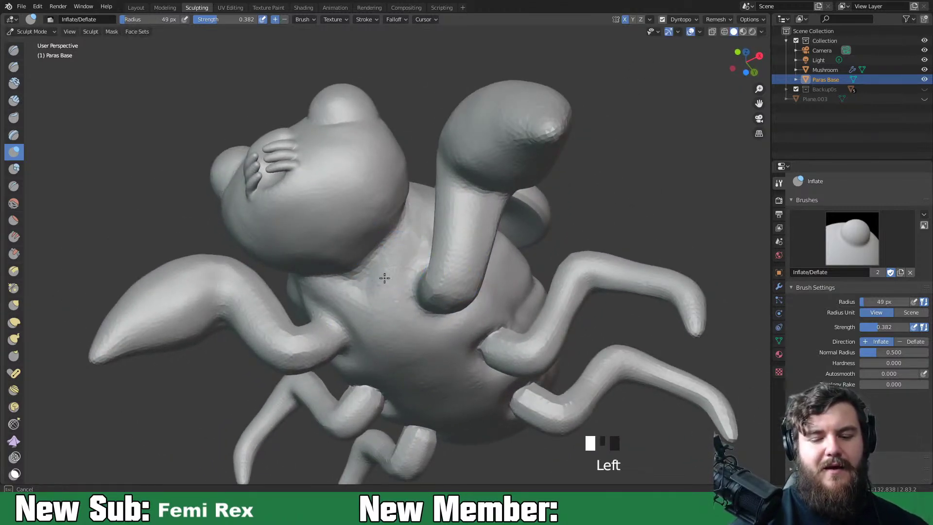
pyautogui.click(14, 99)
pyautogui.moveTo(378, 224)
pyautogui.mouseDown()
pyautogui.moveTo(396, 271)
pyautogui.moveTo(422, 236)
pyautogui.moveTo(417, 242)
pyautogui.mouseUp()
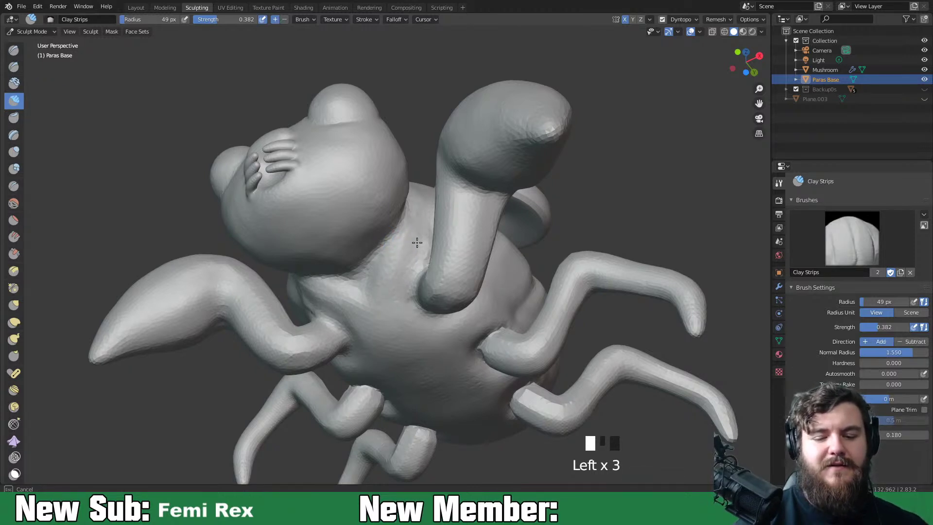
pyautogui.moveTo(387, 297)
pyautogui.mouseDown()
pyautogui.moveTo(397, 241)
pyautogui.moveTo(375, 293)
pyautogui.moveTo(408, 294)
pyautogui.moveTo(379, 281)
pyautogui.moveTo(389, 277)
pyautogui.moveTo(360, 275)
pyautogui.moveTo(374, 250)
pyautogui.moveTo(364, 261)
pyautogui.mouseUp()
pyautogui.keyDown('shift'); pyautogui.moveTo(352, 262); pyautogui.dragTo(374, 236); pyautogui.keyUp('shift')
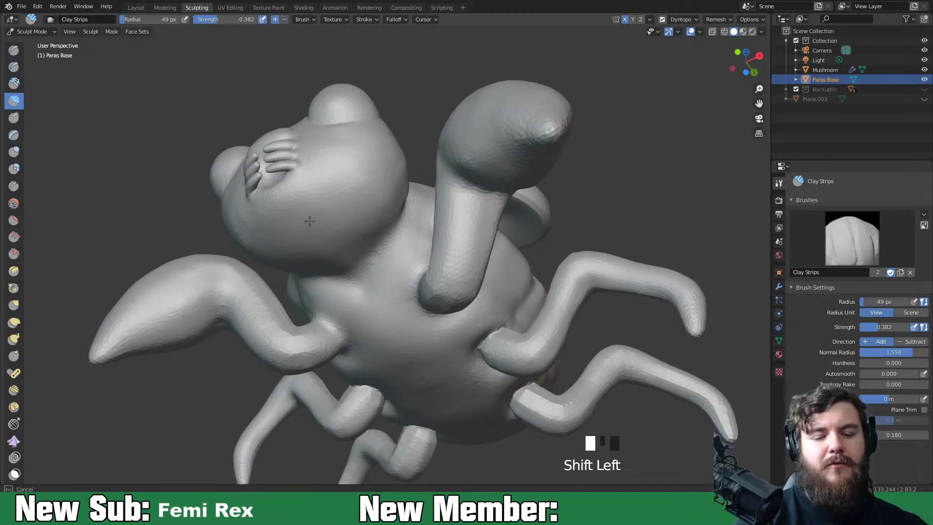
# Reduce the Clay Strips radius to 42 px, then add and smooth strips on the chest just behind the head
pyautogui.moveTo(393, 277)
pyautogui.mouseDown(button='middle')
pyautogui.moveTo(560, 218)
pyautogui.moveTo(510, 272)
pyautogui.moveTo(475, 292)
pyautogui.mouseUp(button='middle')
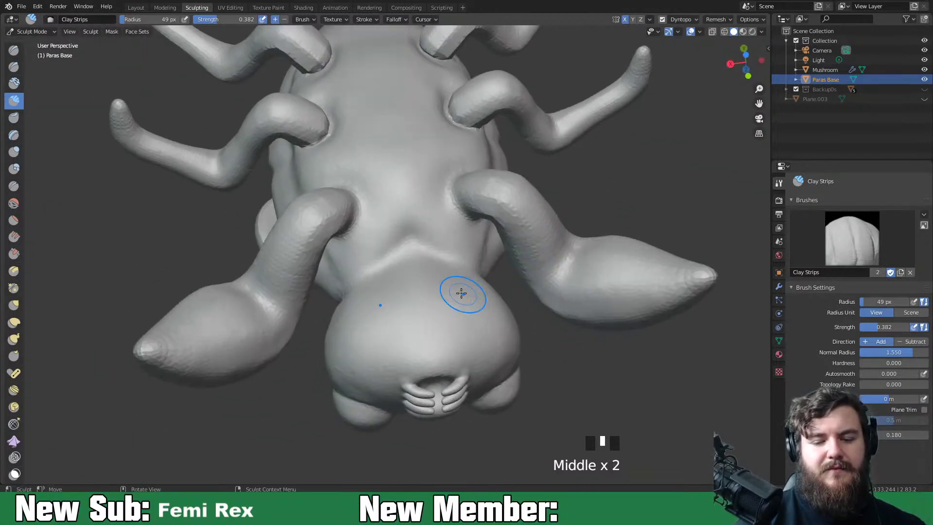
pyautogui.press('f')
pyautogui.click(378, 221)
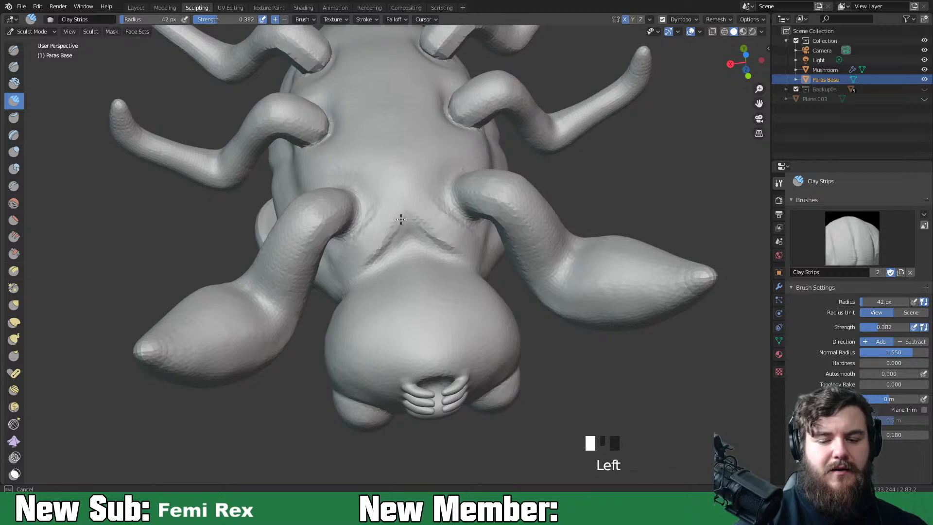
pyautogui.moveTo(395, 223)
pyautogui.keyDown('shift'); pyautogui.mouseDown()
pyautogui.moveTo(379, 248)
pyautogui.moveTo(415, 244)
pyautogui.mouseUp(); pyautogui.keyUp('shift')
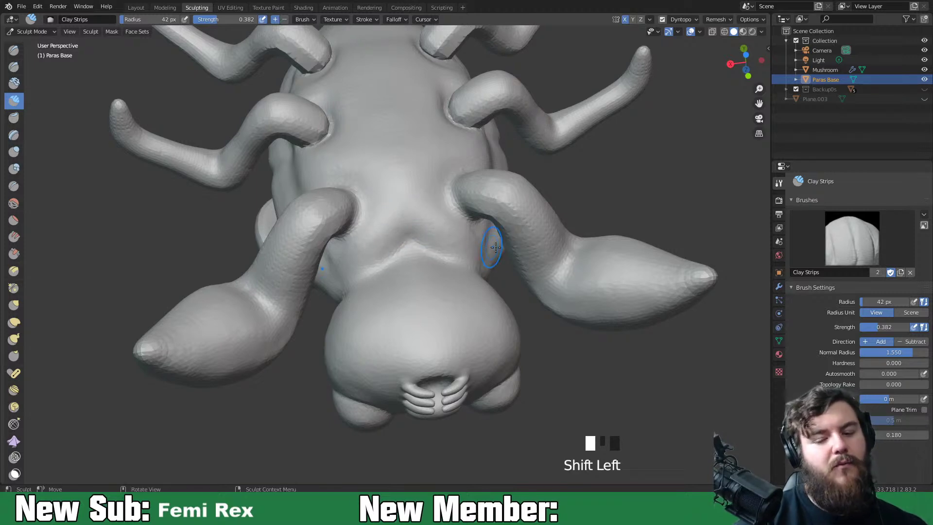
# Carve a lengthwise groove along the belly's centre line with the Crease brush, from the chest to the rear legs
pyautogui.moveTo(521, 281)
pyautogui.mouseDown(button='middle')
pyautogui.moveTo(705, 292)
pyautogui.moveTo(402, 313)
pyautogui.mouseUp(button='middle')
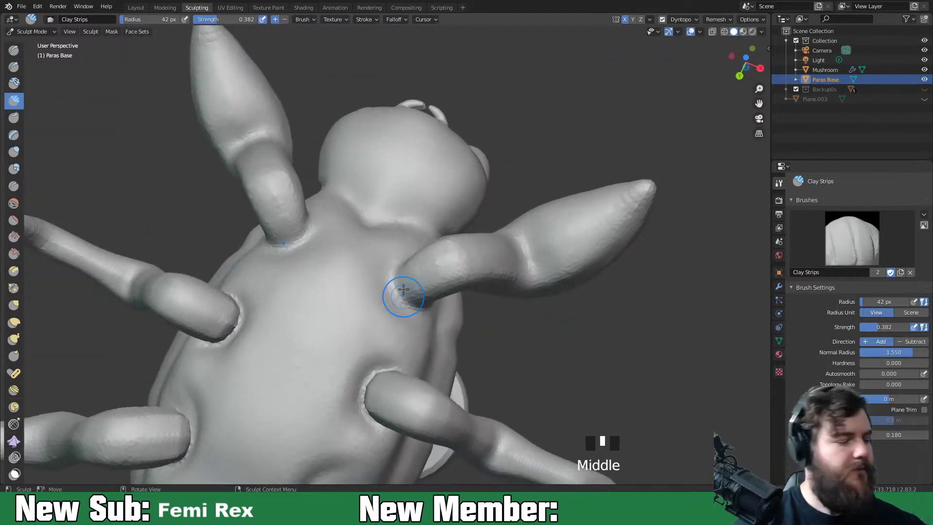
pyautogui.hotkey('shift', 'c')
pyautogui.moveTo(377, 257)
pyautogui.mouseDown(button='middle')
pyautogui.moveTo(397, 279)
pyautogui.moveTo(399, 316)
pyautogui.moveTo(410, 271)
pyautogui.mouseUp(button='middle')
pyautogui.moveTo(377, 190); pyautogui.dragTo(377, 171)
pyautogui.moveTo(376, 218); pyautogui.dragTo(377, 194)
pyautogui.moveTo(377, 193); pyautogui.dragTo(379, 163)
pyautogui.moveTo(372, 286); pyautogui.dragTo(373, 268)
pyautogui.moveTo(373, 309); pyautogui.dragTo(374, 292)
pyautogui.keyDown('shift'); pyautogui.moveTo(378, 351); pyautogui.dragTo(381, 293, button='middle'); pyautogui.keyUp('shift')
pyautogui.moveTo(380, 246); pyautogui.dragTo(377, 218)
pyautogui.moveTo(374, 257)
pyautogui.mouseDown()
pyautogui.moveTo(373, 238)
pyautogui.moveTo(371, 311)
pyautogui.mouseUp()
pyautogui.moveTo(369, 352); pyautogui.dragTo(370, 421)
pyautogui.keyDown('shift'); pyautogui.moveTo(393, 375); pyautogui.dragTo(404, 291, button='middle'); pyautogui.keyUp('shift')
pyautogui.moveTo(378, 220); pyautogui.dragTo(374, 296)
pyautogui.moveTo(377, 238); pyautogui.dragTo(375, 291)
pyautogui.moveTo(380, 221); pyautogui.dragTo(372, 340)
pyautogui.moveTo(371, 362); pyautogui.dragTo(374, 401)
# Crease a curved outline around the rear belly plate, arching behind the rear legs and down its sides
pyautogui.moveTo(377, 328); pyautogui.dragTo(387, 334)
pyautogui.click(398, 334)
pyautogui.click(379, 326)
pyautogui.click(381, 325)
pyautogui.click(381, 325)
pyautogui.click(385, 316)
pyautogui.click(395, 325)
pyautogui.click(441, 335)
pyautogui.moveTo(445, 350); pyautogui.dragTo(452, 386)
pyautogui.click(439, 349)
pyautogui.click(440, 351)
pyautogui.click(454, 390)
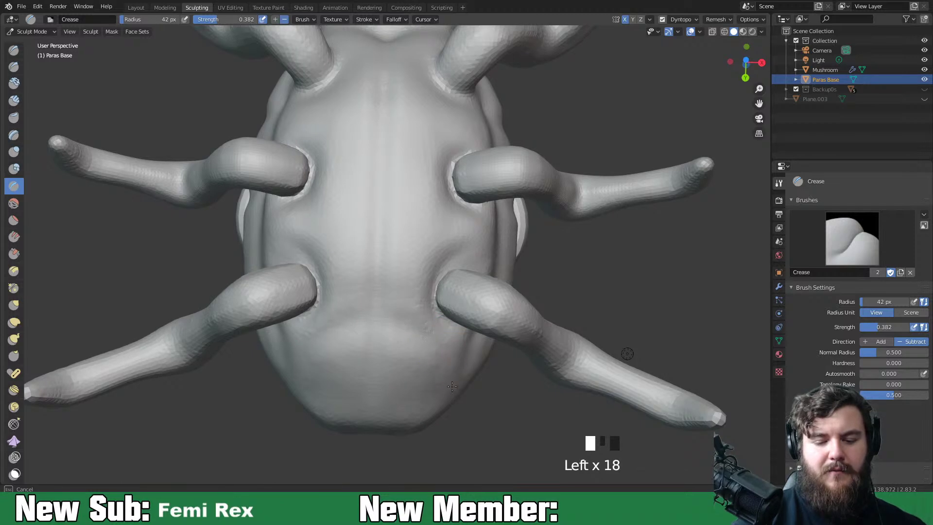
pyautogui.click(444, 351)
pyautogui.click(442, 350)
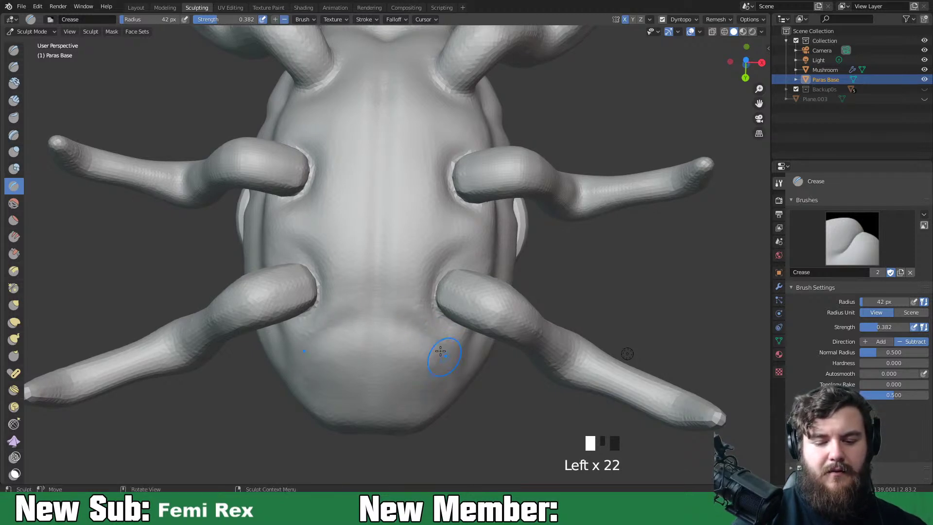
pyautogui.click(413, 328)
pyautogui.click(385, 315)
pyautogui.click(451, 371)
pyautogui.click(442, 353)
pyautogui.click(445, 369)
pyautogui.click(448, 383)
pyautogui.click(448, 395)
pyautogui.click(398, 317)
pyautogui.click(442, 333)
pyautogui.click(442, 383)
pyautogui.click(442, 412)
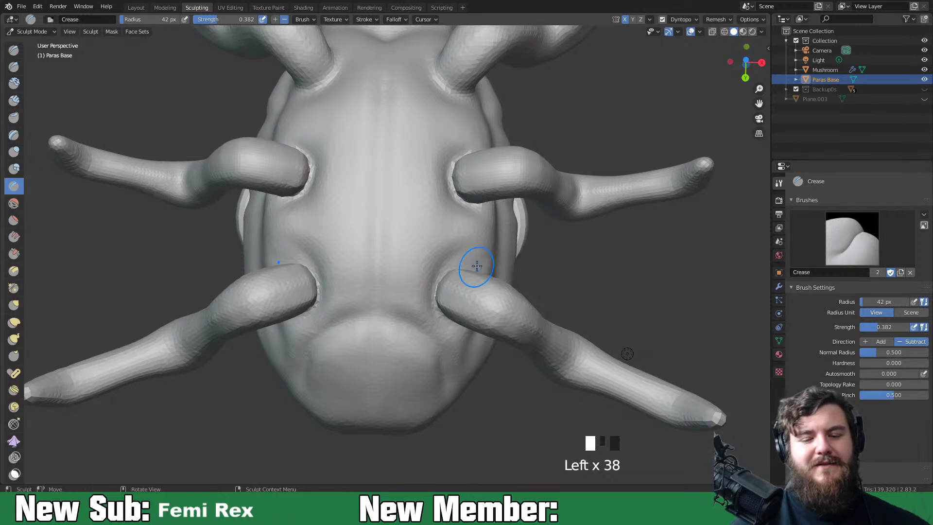
# Crease symmetrical slanted grooves across the belly from the centre line towards the middle leg joints
pyautogui.moveTo(429, 223)
pyautogui.mouseDown(button='middle')
pyautogui.moveTo(454, 237)
pyautogui.moveTo(408, 222)
pyautogui.mouseUp(button='middle')
pyautogui.click(393, 212)
pyautogui.click(401, 210)
pyautogui.click(403, 209)
pyautogui.click(404, 207)
pyautogui.click(405, 208)
pyautogui.click(379, 229)
pyautogui.click(399, 210)
pyautogui.click(398, 210)
pyautogui.click(398, 210)
pyautogui.click(387, 221)
pyautogui.click(427, 190)
pyautogui.click(379, 232)
pyautogui.click(385, 216)
pyautogui.click(406, 204)
pyautogui.click(377, 258)
# Deepen the crease in the belly around the rear leg joints
pyautogui.moveTo(457, 287); pyautogui.dragTo(486, 258, button='middle')
pyautogui.click(486, 258)
pyautogui.click(462, 284)
pyautogui.click(491, 252)
pyautogui.click(483, 250)
pyautogui.click(444, 296)
pyautogui.click(452, 291)
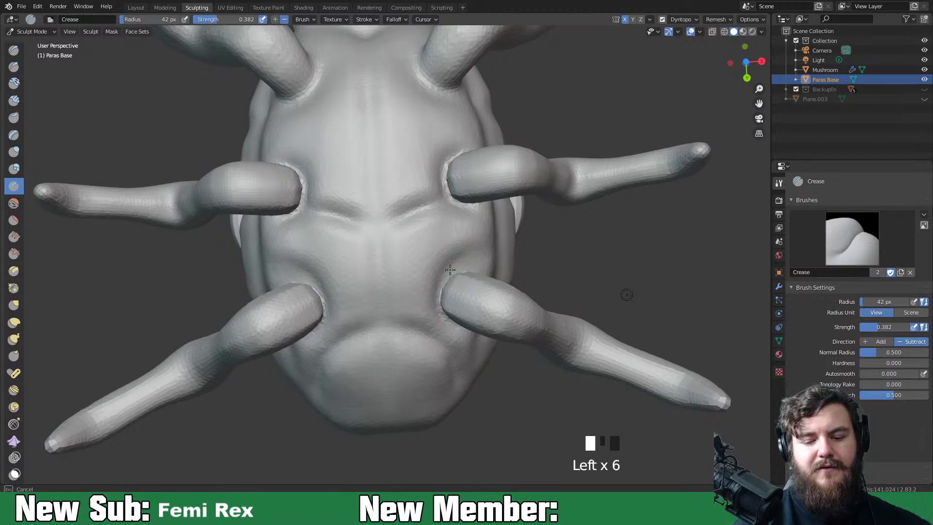
# Swell the rear leg joints where they meet the belly with the Inflate/Deflate brush and smooth the transitions from several sides
pyautogui.press('i')
pyautogui.click(443, 297)
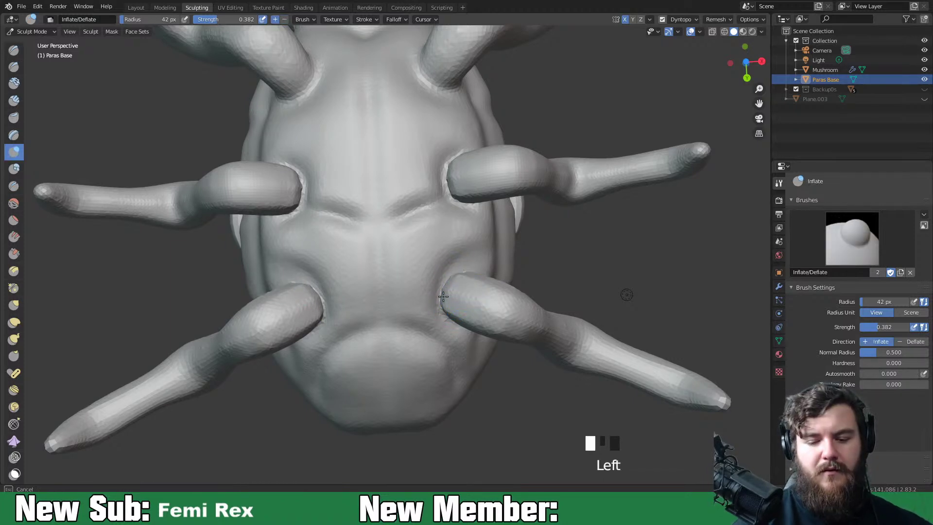
pyautogui.moveTo(444, 297); pyautogui.dragTo(459, 270)
pyautogui.keyDown('shift'); pyautogui.moveTo(451, 275); pyautogui.dragTo(446, 282); pyautogui.keyUp('shift')
pyautogui.moveTo(444, 319); pyautogui.dragTo(449, 274)
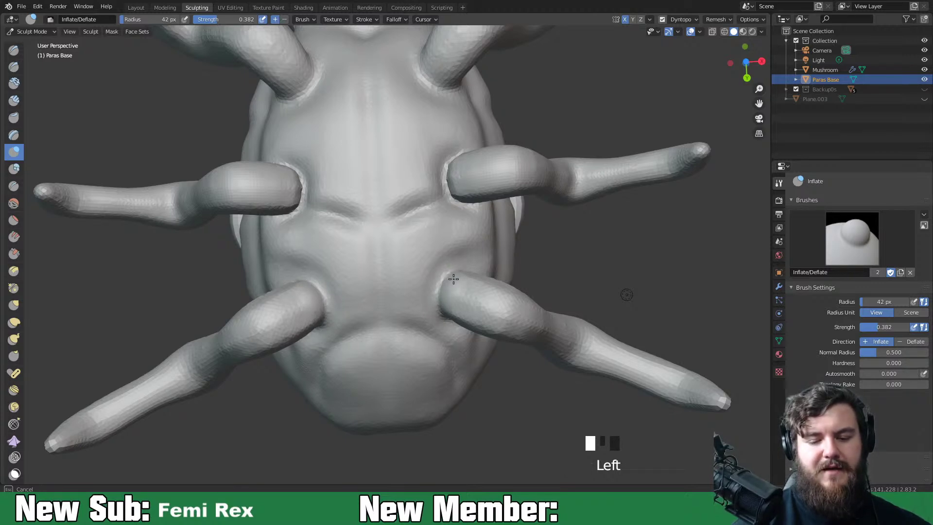
pyautogui.keyDown('shift'); pyautogui.moveTo(453, 271); pyautogui.dragTo(440, 293); pyautogui.keyUp('shift')
pyautogui.moveTo(438, 313)
pyautogui.mouseDown(button='middle')
pyautogui.moveTo(402, 277)
pyautogui.moveTo(482, 224)
pyautogui.mouseUp(button='middle')
pyautogui.moveTo(438, 231)
pyautogui.mouseDown()
pyautogui.moveTo(468, 233)
pyautogui.moveTo(437, 215)
pyautogui.mouseUp()
pyautogui.moveTo(439, 197)
pyautogui.mouseDown(button='middle')
pyautogui.moveTo(477, 220)
pyautogui.moveTo(374, 227)
pyautogui.moveTo(349, 242)
pyautogui.mouseUp(button='middle')
pyautogui.moveTo(349, 242); pyautogui.dragTo(349, 243)
pyautogui.moveTo(338, 254)
pyautogui.mouseDown(button='middle')
pyautogui.moveTo(358, 225)
pyautogui.moveTo(307, 187)
pyautogui.mouseUp(button='middle')
pyautogui.moveTo(307, 186); pyautogui.dragTo(321, 188)
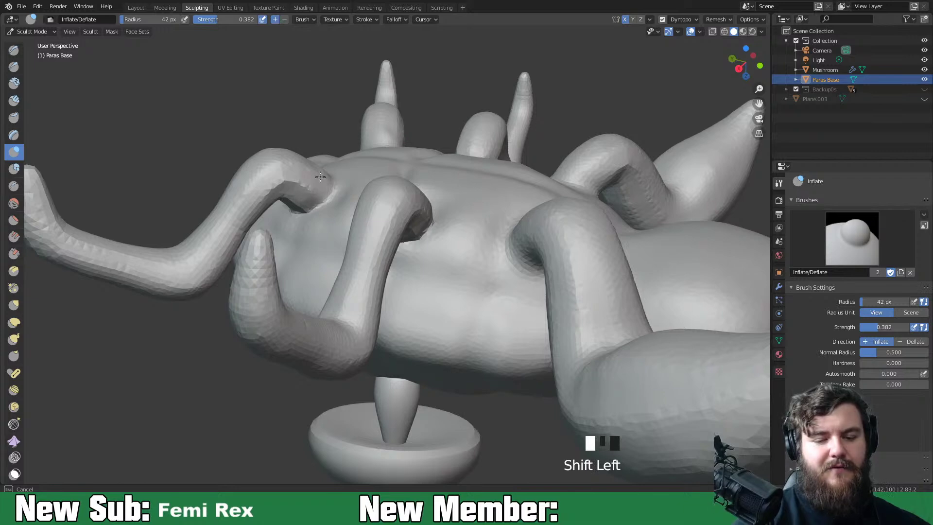
# Inflate the middle leg roots against the belly and smooth the surrounding seams
pyautogui.moveTo(378, 235); pyautogui.dragTo(568, 306, button='middle')
pyautogui.keyDown('shift'); pyautogui.moveTo(478, 248); pyautogui.dragTo(510, 322, button='middle'); pyautogui.keyUp('shift')
pyautogui.moveTo(469, 243); pyautogui.dragTo(469, 214)
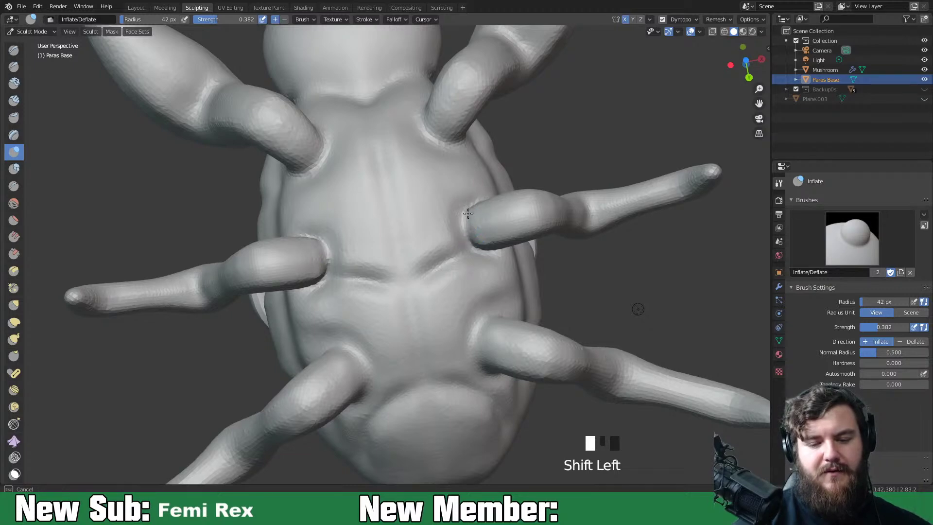
pyautogui.keyDown('shift'); pyautogui.moveTo(482, 248); pyautogui.dragTo(499, 251); pyautogui.keyUp('shift')
pyautogui.moveTo(502, 249); pyautogui.dragTo(448, 182, button='middle')
pyautogui.moveTo(443, 214)
pyautogui.mouseDown()
pyautogui.moveTo(453, 228)
pyautogui.moveTo(467, 209)
pyautogui.moveTo(457, 220)
pyautogui.mouseUp()
pyautogui.moveTo(464, 221); pyautogui.dragTo(380, 234, button='middle')
pyautogui.moveTo(349, 208); pyautogui.dragTo(340, 223)
pyautogui.moveTo(340, 223); pyautogui.dragTo(444, 198, button='middle')
pyautogui.moveTo(451, 185); pyautogui.dragTo(461, 165)
pyautogui.keyDown('shift'); pyautogui.moveTo(460, 165); pyautogui.dragTo(457, 170); pyautogui.keyUp('shift')
pyautogui.moveTo(443, 215); pyautogui.dragTo(499, 316, button='middle')
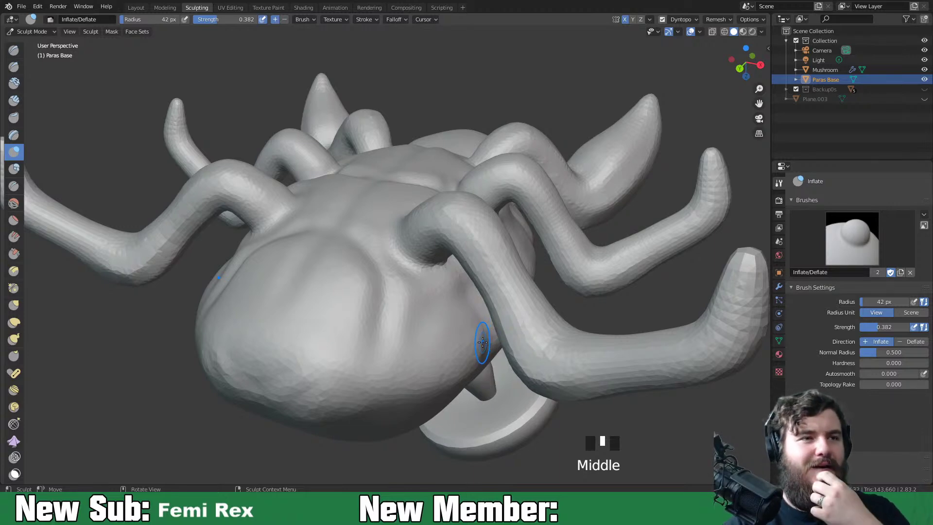
# Carve crease strokes into the belly around the middle leg joints with the Crease brush
pyautogui.moveTo(488, 334); pyautogui.dragTo(552, 298, button='middle')
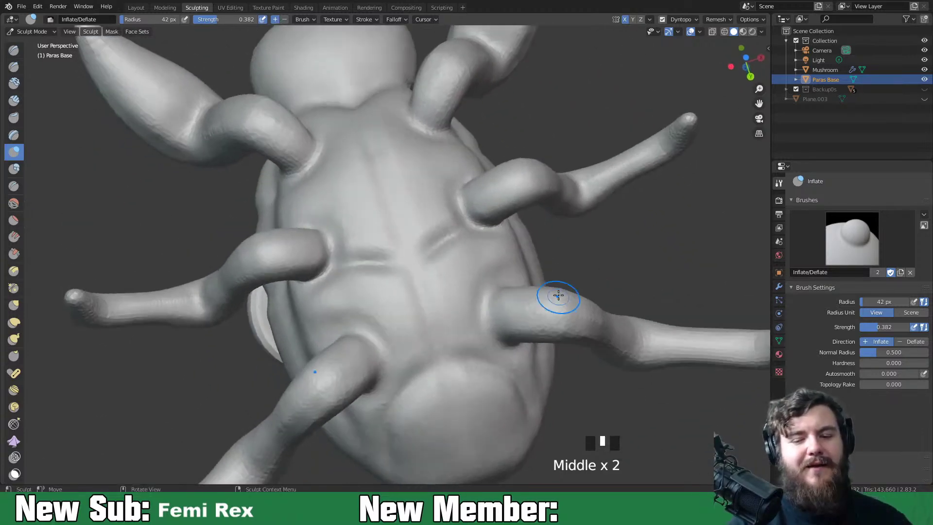
pyautogui.moveTo(514, 212)
pyautogui.keyDown('shift'); pyautogui.mouseDown(button='middle')
pyautogui.moveTo(535, 225)
pyautogui.moveTo(544, 248)
pyautogui.moveTo(537, 267)
pyautogui.mouseUp(button='middle'); pyautogui.keyUp('shift')
pyautogui.hotkey('shift', 'c')
pyautogui.moveTo(510, 243); pyautogui.dragTo(469, 248)
pyautogui.moveTo(510, 244); pyautogui.dragTo(469, 248)
pyautogui.moveTo(510, 244)
pyautogui.mouseDown()
pyautogui.moveTo(475, 249)
pyautogui.moveTo(481, 245)
pyautogui.mouseUp()
pyautogui.moveTo(510, 244)
pyautogui.mouseDown()
pyautogui.moveTo(475, 244)
pyautogui.moveTo(516, 243)
pyautogui.mouseUp()
pyautogui.moveTo(559, 220)
pyautogui.mouseDown(button='middle')
pyautogui.moveTo(500, 242)
pyautogui.moveTo(616, 211)
pyautogui.moveTo(600, 322)
pyautogui.moveTo(483, 302)
pyautogui.moveTo(427, 323)
pyautogui.mouseUp(button='middle')
pyautogui.moveTo(438, 236); pyautogui.dragTo(432, 238)
pyautogui.moveTo(459, 202); pyautogui.dragTo(473, 201)
pyautogui.moveTo(476, 202); pyautogui.dragTo(482, 204)
pyautogui.moveTo(485, 205)
pyautogui.mouseDown()
pyautogui.moveTo(464, 203)
pyautogui.moveTo(456, 214)
pyautogui.moveTo(484, 242)
pyautogui.moveTo(482, 220)
pyautogui.mouseUp()
pyautogui.moveTo(416, 266); pyautogui.dragTo(431, 292)
pyautogui.moveTo(422, 266); pyautogui.dragTo(436, 297)
# Deepen the underside's segment lines with repeated, mostly lengthwise Crease strokes
pyautogui.moveTo(508, 290); pyautogui.dragTo(552, 252, button='middle')
pyautogui.moveTo(456, 267)
pyautogui.mouseDown()
pyautogui.moveTo(452, 318)
pyautogui.moveTo(452, 306)
pyautogui.mouseUp()
pyautogui.moveTo(455, 273)
pyautogui.mouseDown()
pyautogui.moveTo(454, 240)
pyautogui.moveTo(454, 253)
pyautogui.mouseUp()
pyautogui.keyDown('shift'); pyautogui.moveTo(453, 253); pyautogui.dragTo(441, 217, button='middle'); pyautogui.keyUp('shift')
pyautogui.moveTo(440, 209); pyautogui.dragTo(442, 233)
pyautogui.moveTo(441, 207); pyautogui.dragTo(443, 230)
pyautogui.moveTo(457, 413)
pyautogui.keyDown('shift'); pyautogui.mouseDown(button='middle')
pyautogui.moveTo(462, 359)
pyautogui.moveTo(440, 310)
pyautogui.mouseUp(button='middle'); pyautogui.keyUp('shift')
pyautogui.moveTo(432, 250); pyautogui.dragTo(433, 277)
pyautogui.moveTo(438, 344); pyautogui.dragTo(437, 287, button='middle')
pyautogui.moveTo(440, 272)
pyautogui.mouseDown()
pyautogui.moveTo(445, 311)
pyautogui.moveTo(492, 337)
pyautogui.mouseUp()
# Symmetrize the body mesh in the +X to -X direction
pyautogui.moveTo(565, 388); pyautogui.dragTo(607, 328, button='middle')
pyautogui.scroll(-5, 566, 385)
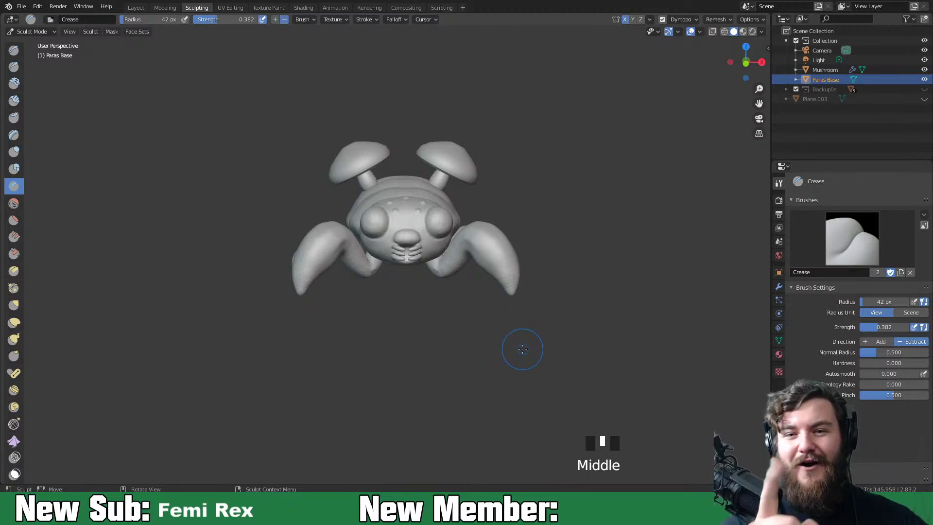
pyautogui.moveTo(554, 282); pyautogui.dragTo(529, 335, button='middle')
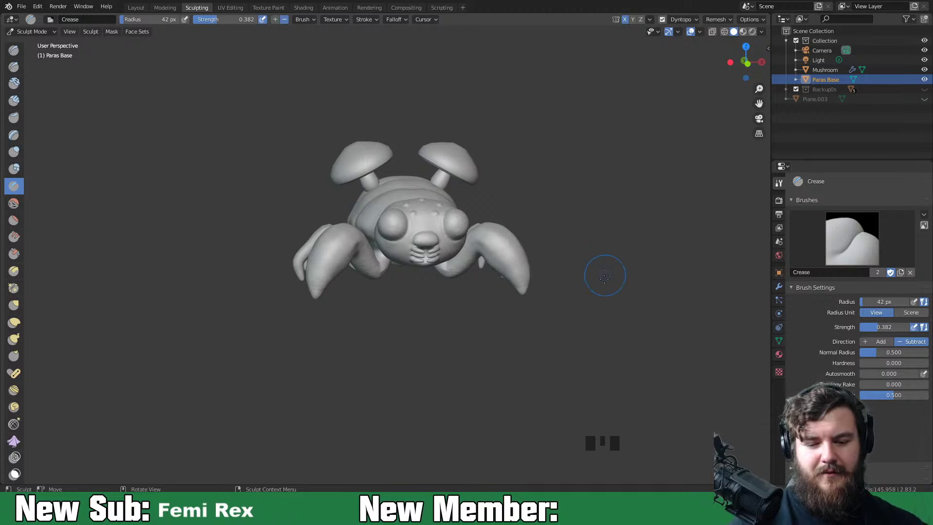
pyautogui.moveTo(612, 293)
pyautogui.mouseDown(button='middle')
pyautogui.moveTo(587, 275)
pyautogui.moveTo(611, 323)
pyautogui.moveTo(618, 280)
pyautogui.mouseUp(button='middle')
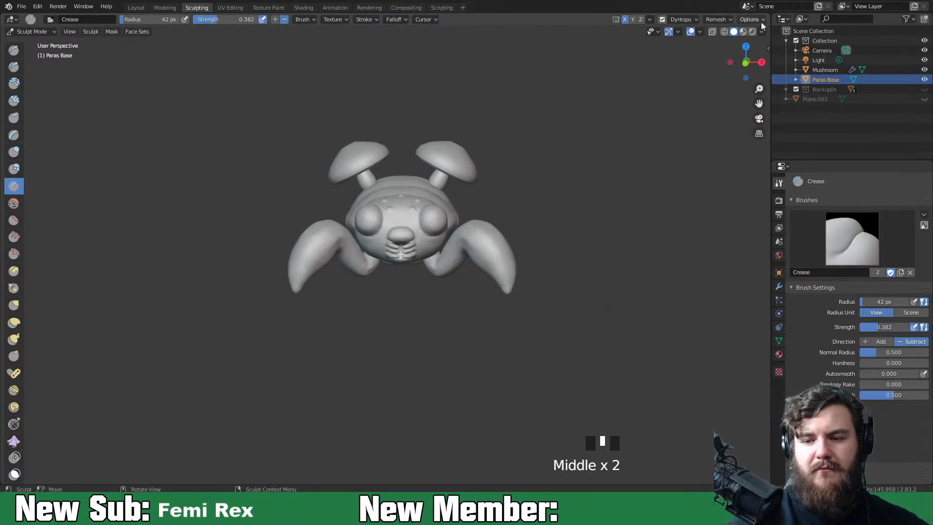
pyautogui.click(715, 20)
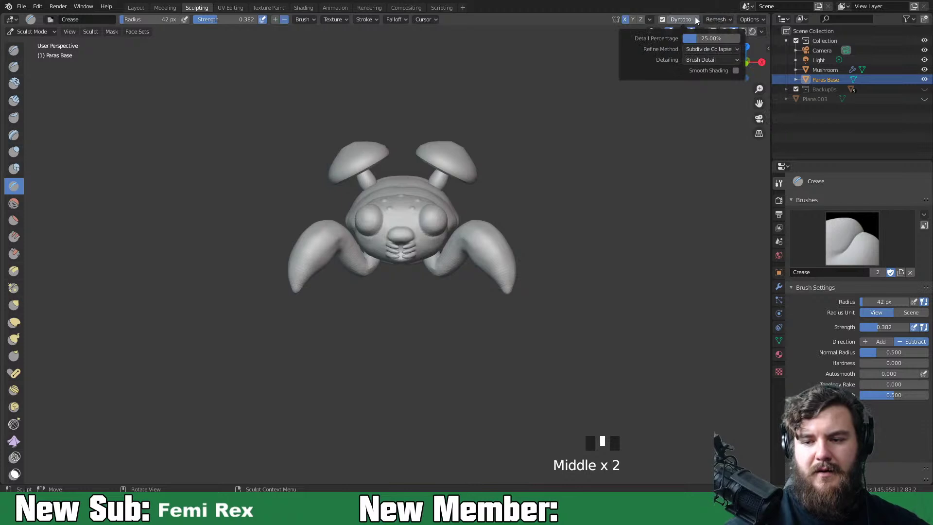
pyautogui.click(753, 20)
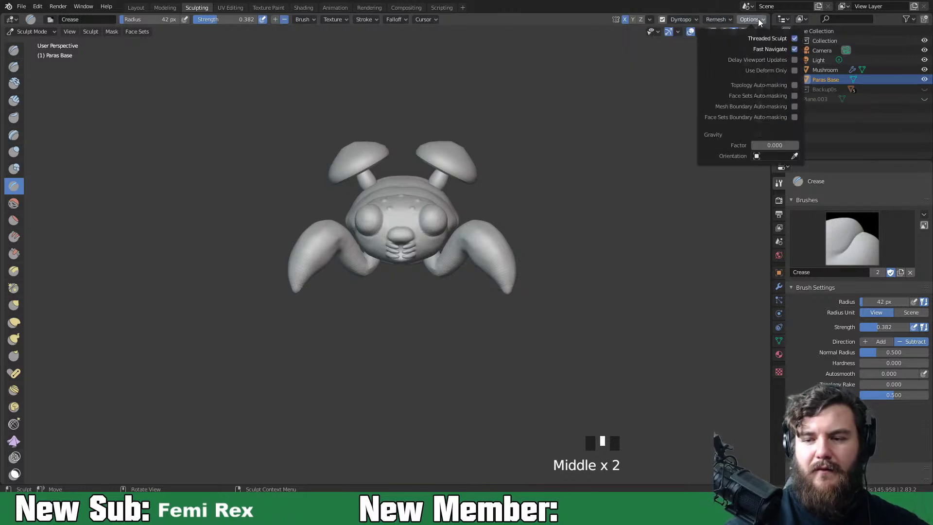
pyautogui.click(652, 20)
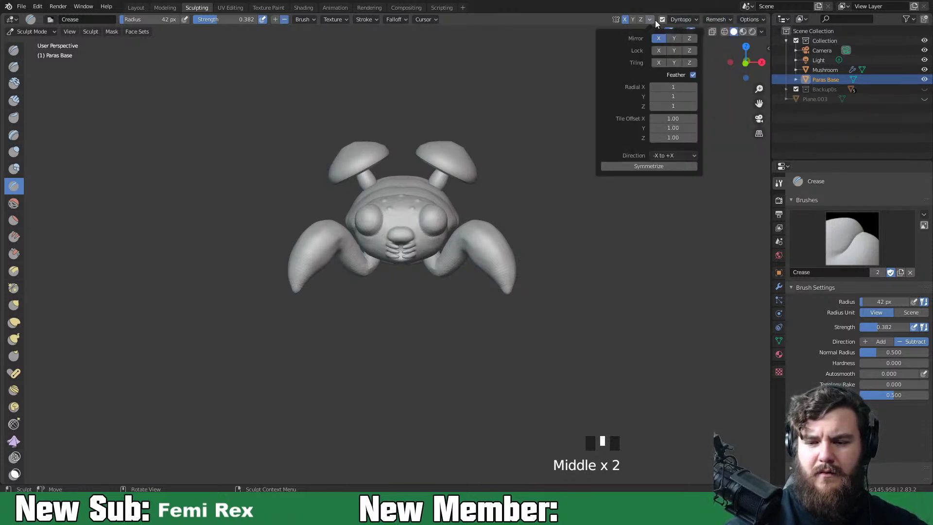
pyautogui.click(675, 156)
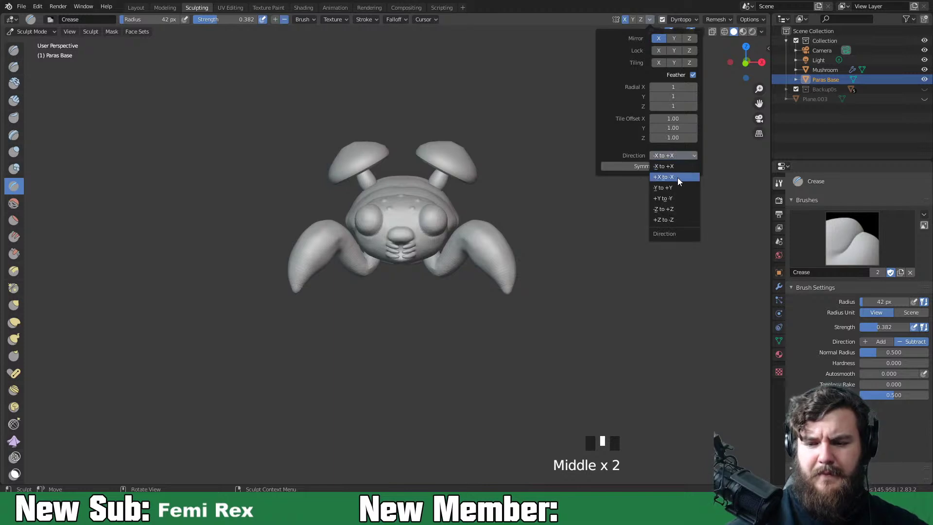
pyautogui.click(678, 177)
pyautogui.click(669, 166)
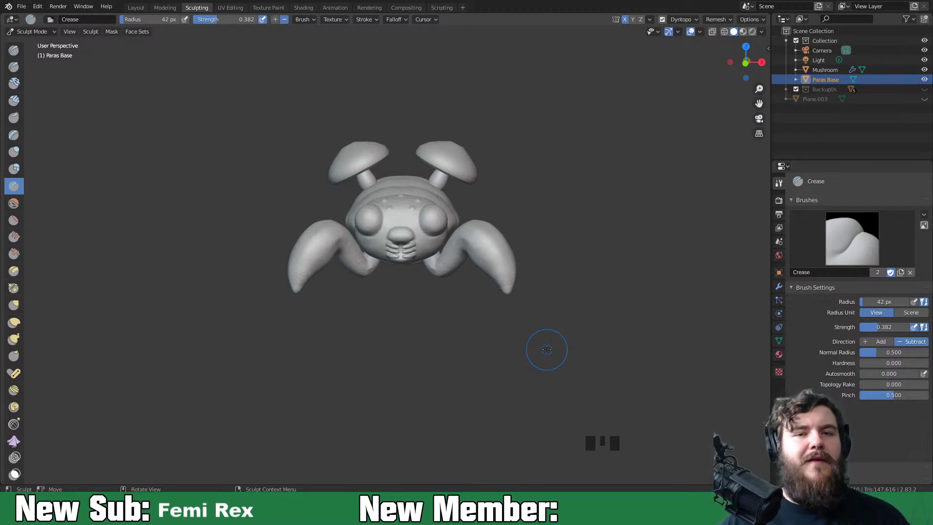
# Enable Smooth Shading in the Dyntopo settings for the body and check the whole model
pyautogui.moveTo(583, 236); pyautogui.dragTo(537, 270, button='middle')
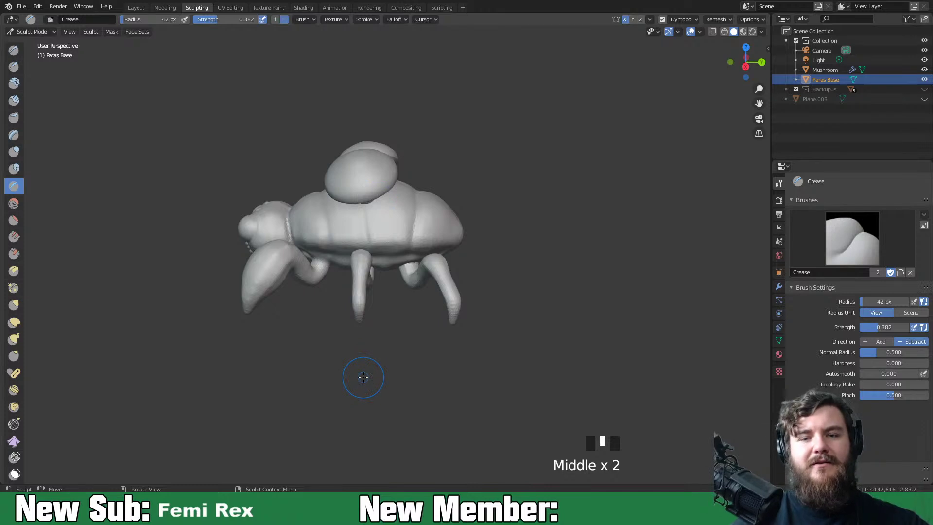
pyautogui.moveTo(500, 323)
pyautogui.mouseDown(button='middle')
pyautogui.moveTo(616, 296)
pyautogui.moveTo(504, 306)
pyautogui.mouseUp(button='middle')
pyautogui.scroll(3, 562, 290)
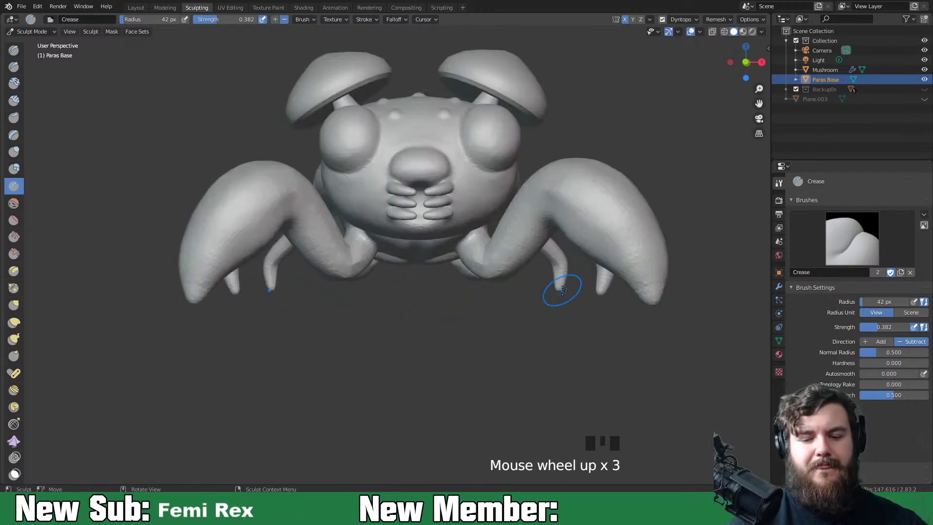
pyautogui.click(761, 31)
pyautogui.click(682, 19)
pyautogui.click(735, 70)
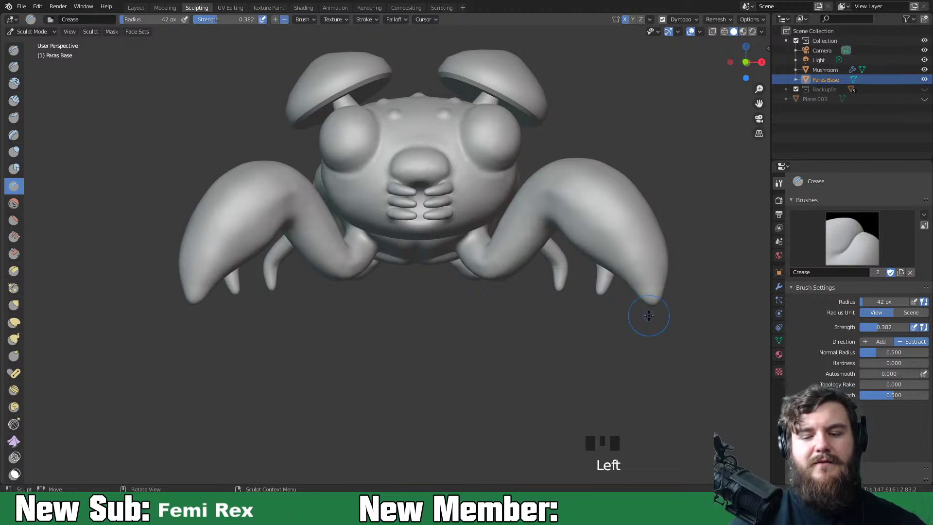
pyautogui.scroll(-5, 649, 315)
pyautogui.moveTo(639, 322)
pyautogui.mouseDown(button='middle')
pyautogui.moveTo(585, 355)
pyautogui.moveTo(547, 359)
pyautogui.moveTo(621, 357)
pyautogui.moveTo(595, 345)
pyautogui.mouseUp(button='middle')
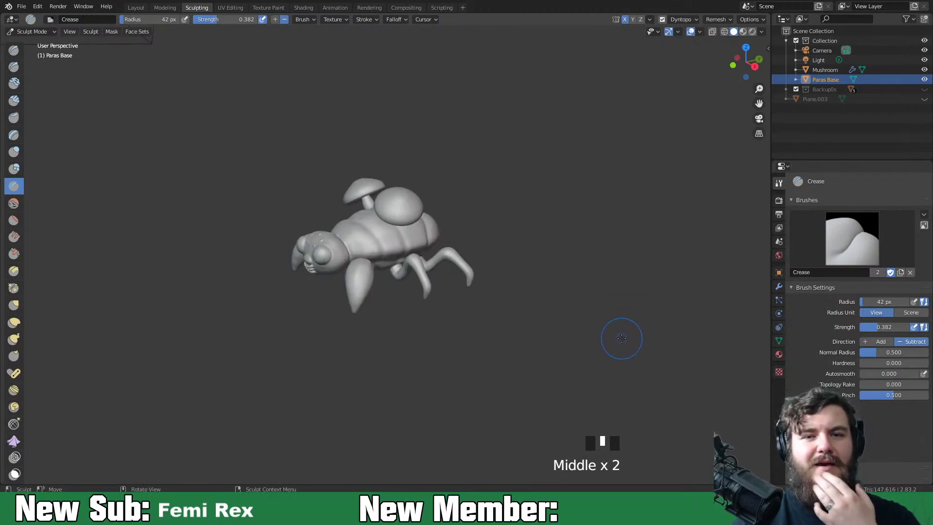
pyautogui.moveTo(619, 340); pyautogui.dragTo(728, 271, button='middle')
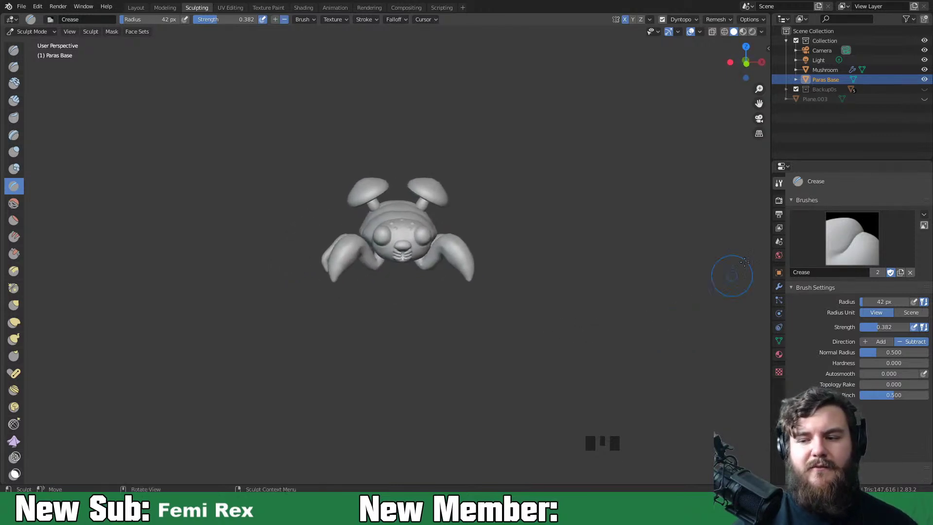
# Unhide the Plane.003 ground slab, preview the scene through the camera in Material Preview, and select the light
pyautogui.click(925, 98)
pyautogui.moveTo(649, 277); pyautogui.dragTo(541, 389, button='middle')
pyautogui.press('KP_0')
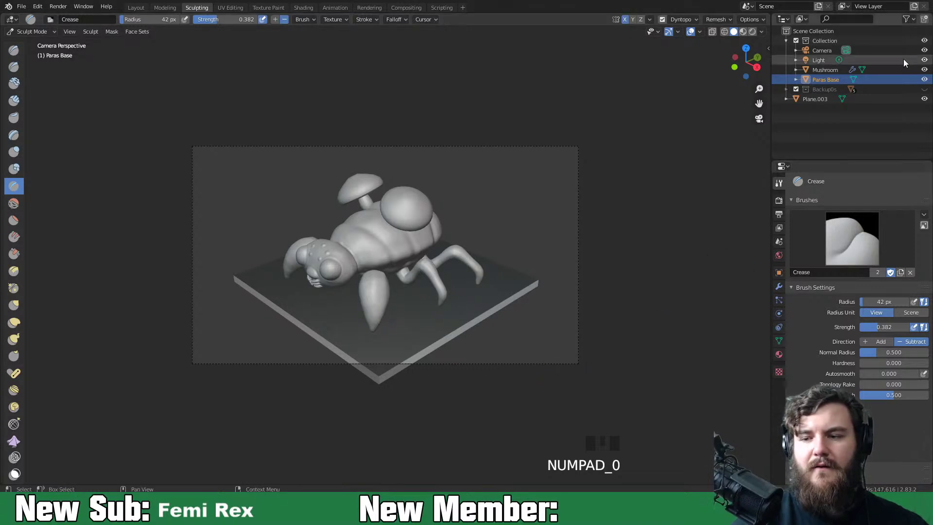
pyautogui.click(742, 31)
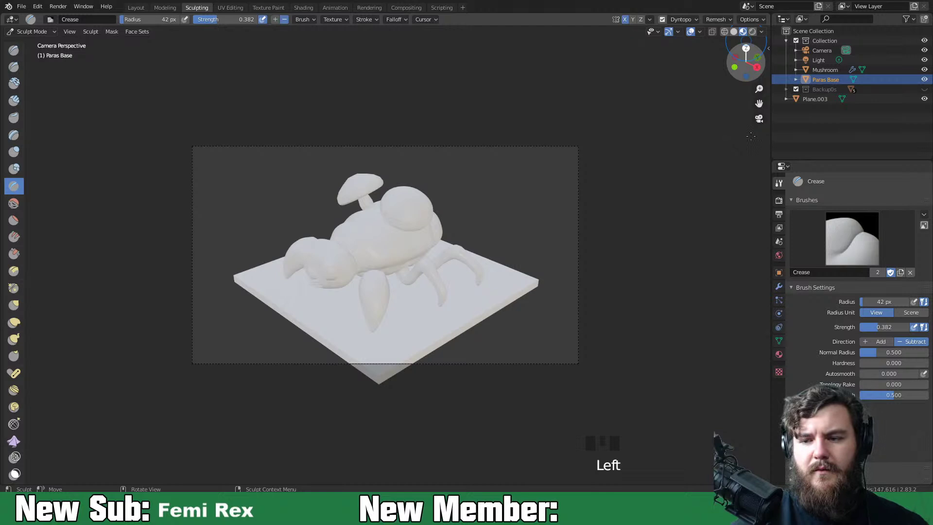
pyautogui.click(810, 60)
pyautogui.moveTo(654, 219); pyautogui.dragTo(731, 243, button='middle')
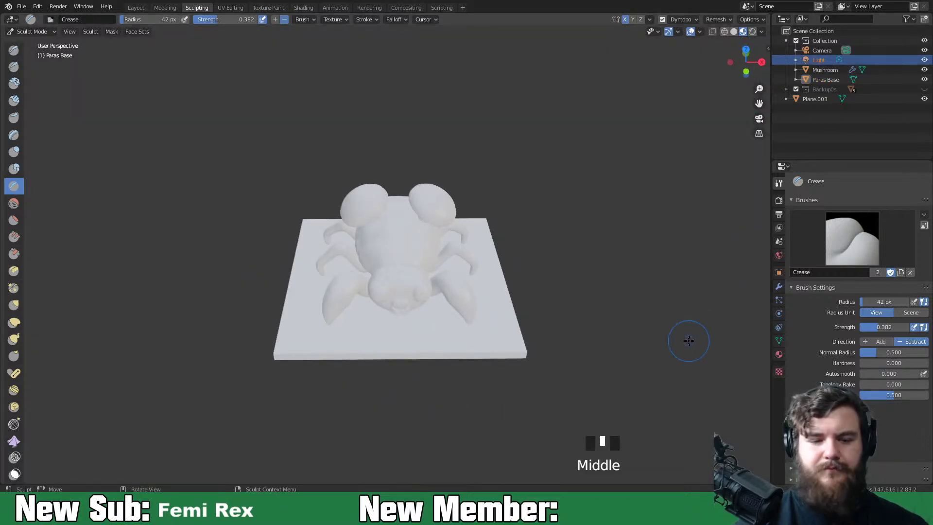
pyautogui.scroll(-8, 702, 318)
pyautogui.scroll(4, 469, 308)
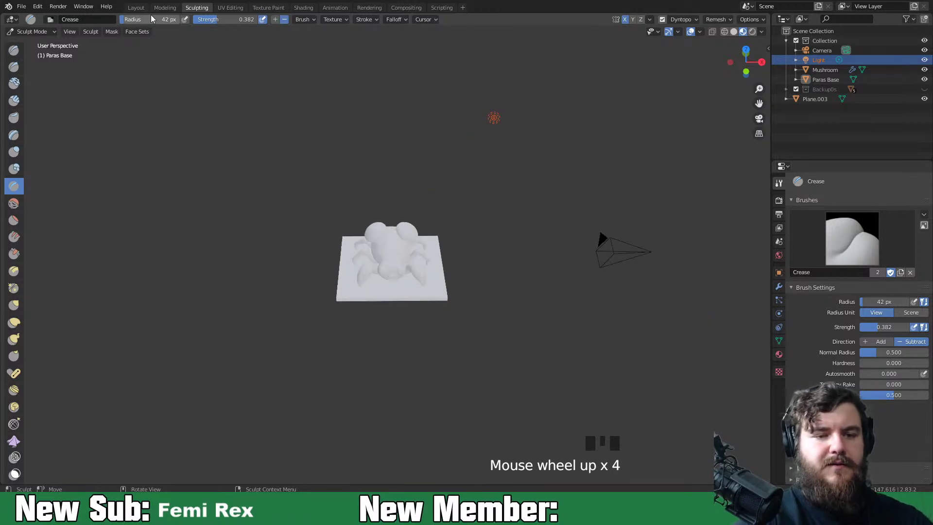
# In the Layout workspace, check the camera view in Material Preview and Rendered shading, and return to Solid shading
pyautogui.click(136, 7)
pyautogui.moveTo(582, 267); pyautogui.dragTo(651, 301, button='middle')
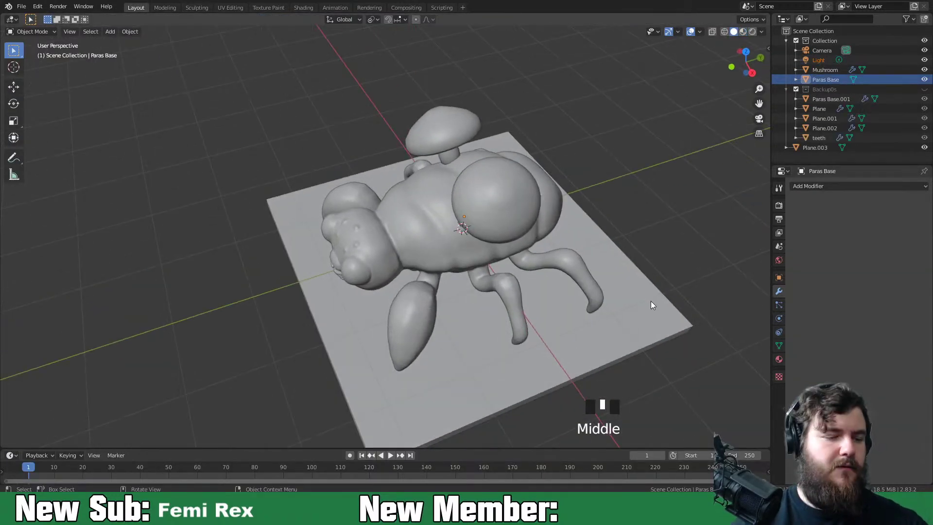
pyautogui.press('KP_0')
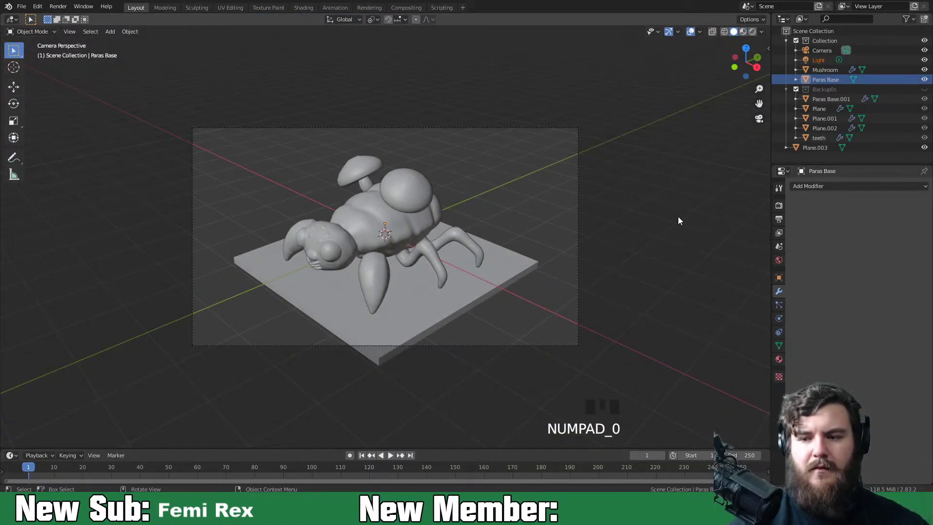
pyautogui.click(744, 32)
pyautogui.click(762, 32)
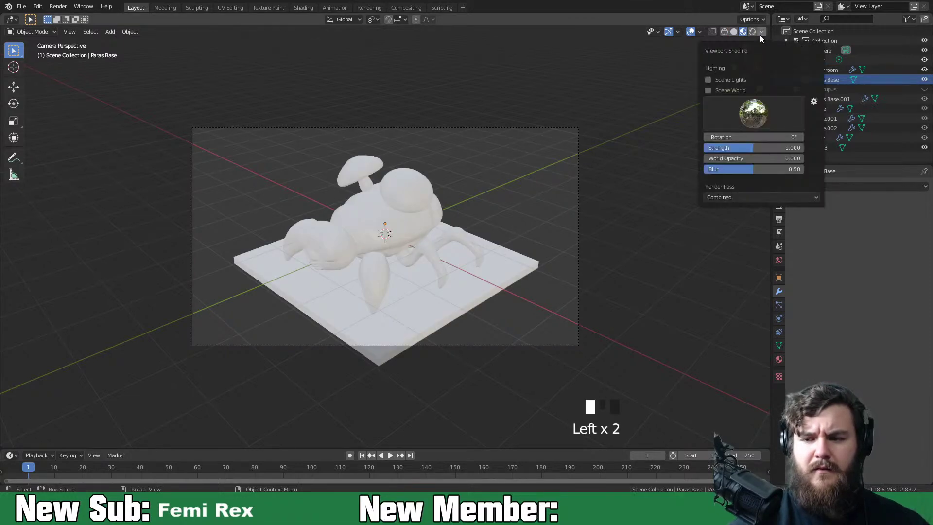
pyautogui.click(753, 32)
pyautogui.moveTo(535, 262); pyautogui.dragTo(646, 199, button='middle')
pyautogui.click(734, 31)
pyautogui.moveTo(551, 232)
pyautogui.mouseDown(button='middle')
pyautogui.moveTo(525, 287)
pyautogui.moveTo(507, 291)
pyautogui.mouseUp(button='middle')
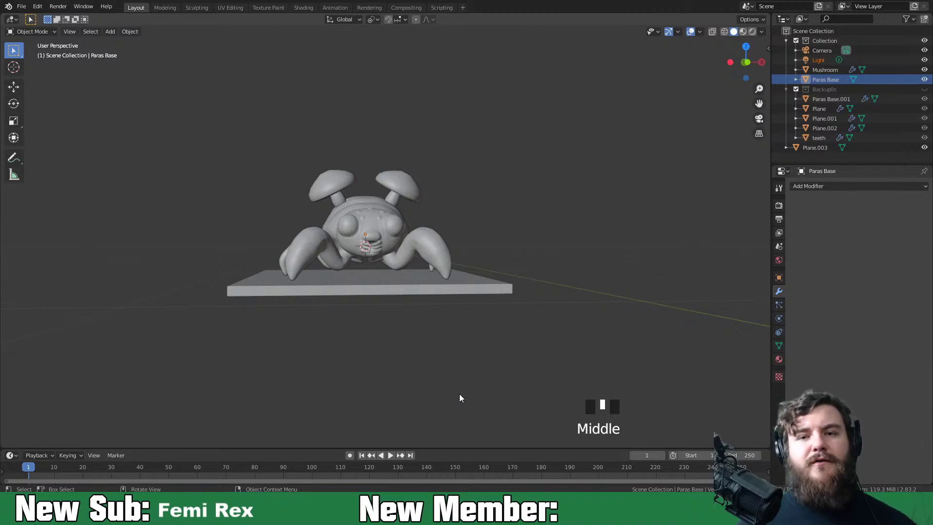
pyautogui.moveTo(573, 301); pyautogui.dragTo(638, 328, button='middle')
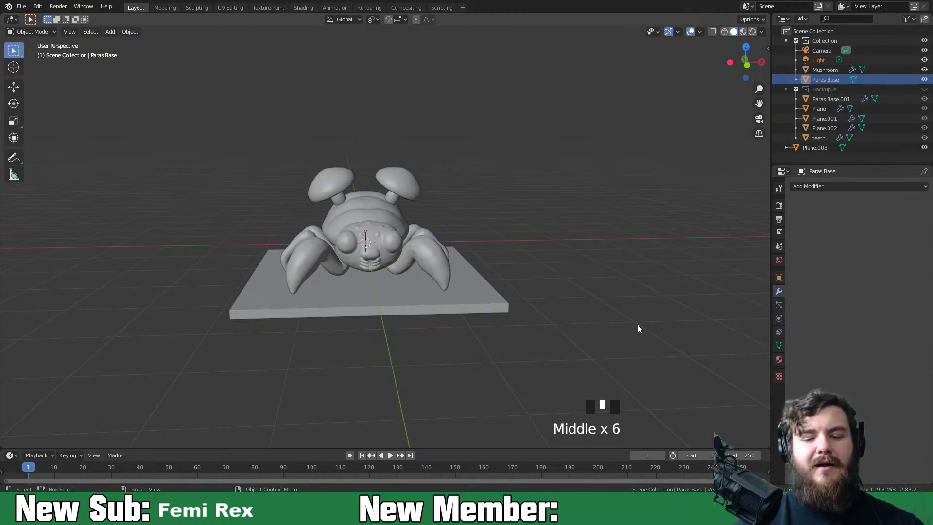
pyautogui.scroll(2, 638, 328)
pyautogui.moveTo(638, 328); pyautogui.dragTo(596, 336, button='middle')
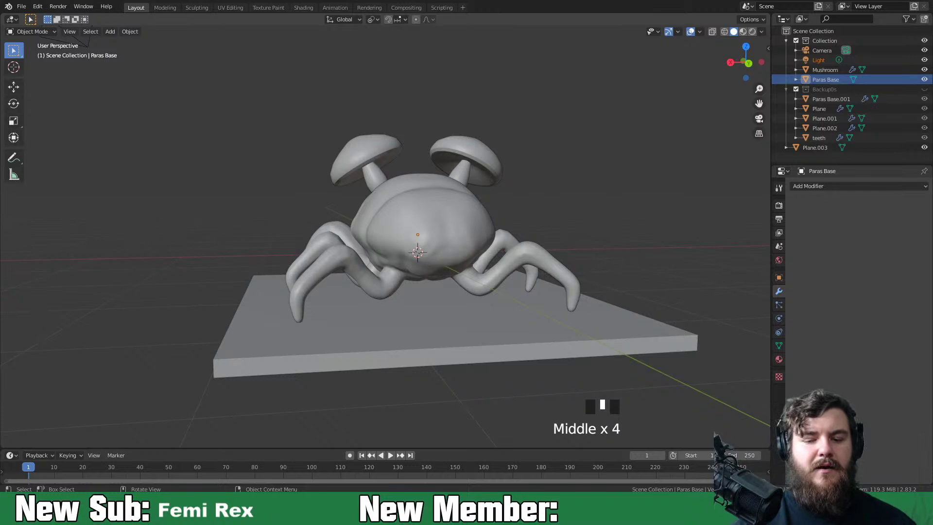
pyautogui.moveTo(608, 292); pyautogui.dragTo(571, 330, button='middle')
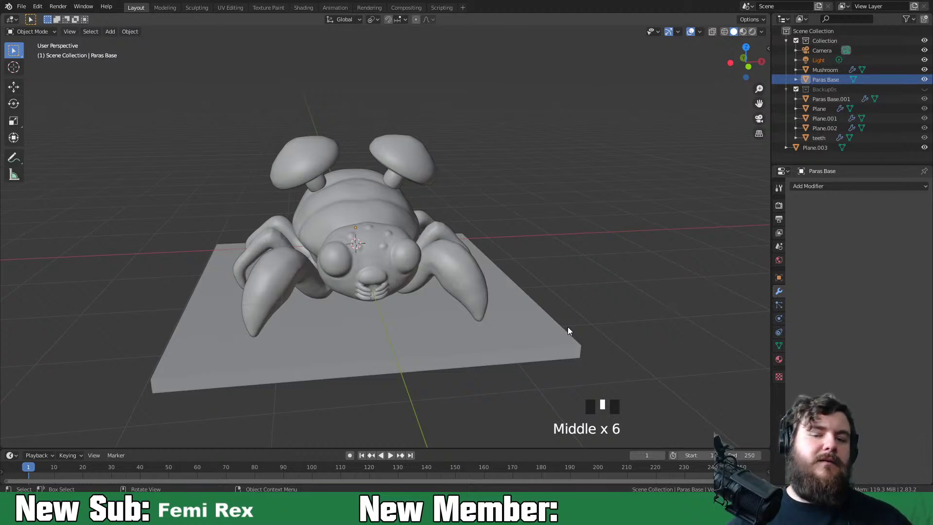
# Select the Paras Base body, return to the Sculpting workspace in Solid shading, and frame the front claw up close
pyautogui.click(489, 305)
pyautogui.moveTo(617, 323); pyautogui.dragTo(680, 314, button='middle')
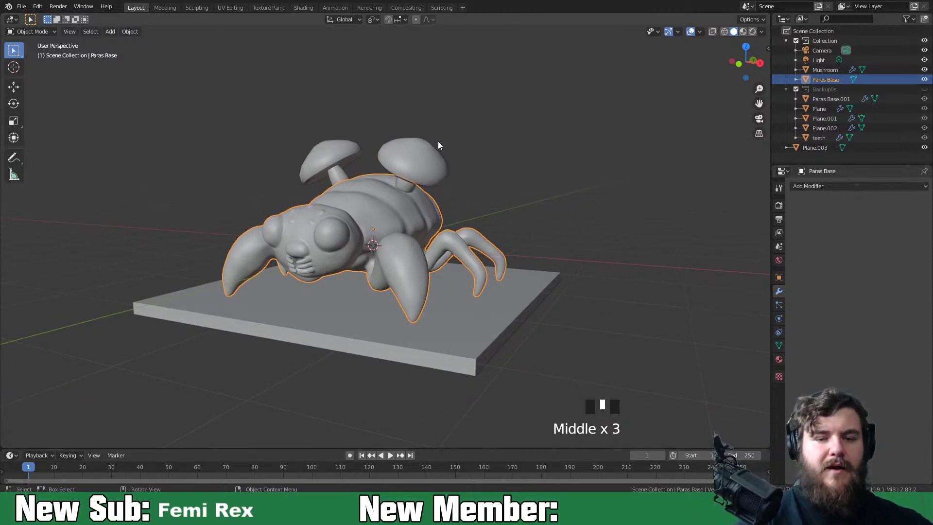
pyautogui.click(196, 7)
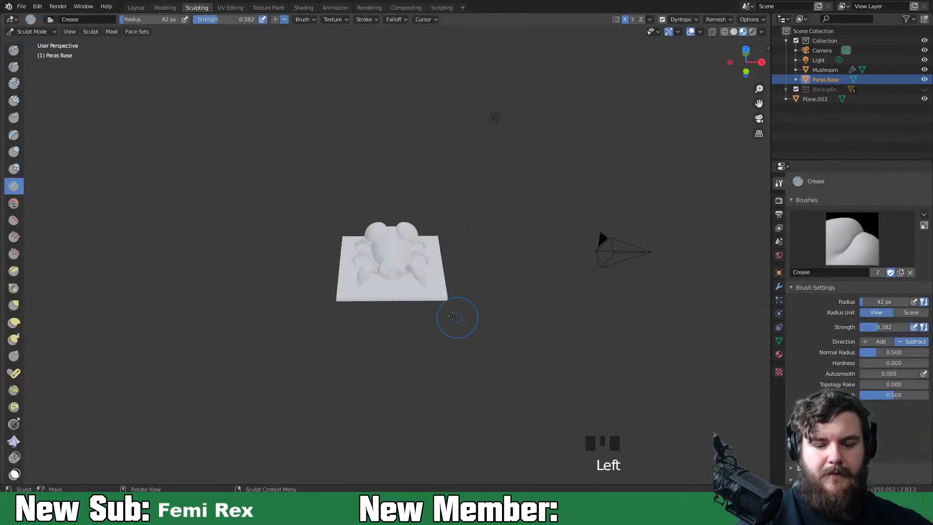
pyautogui.click(734, 31)
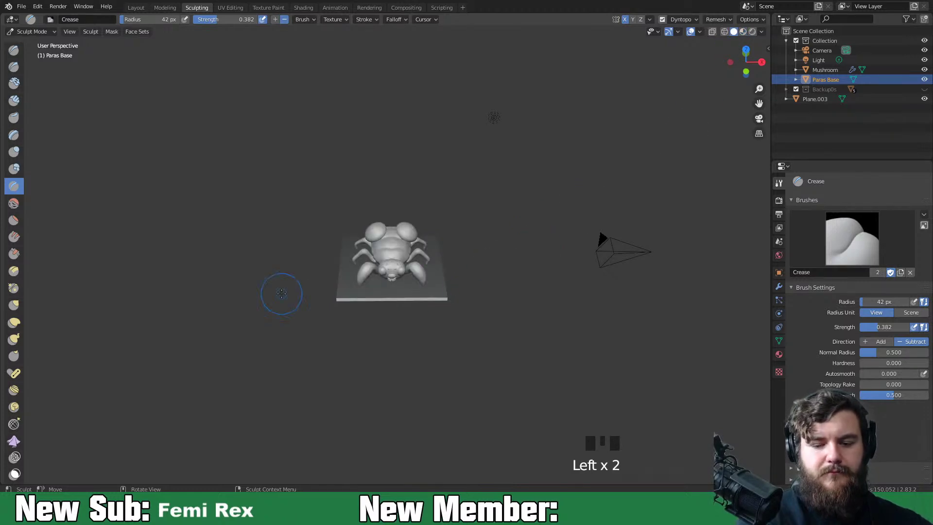
pyautogui.press('KP_Decimal')
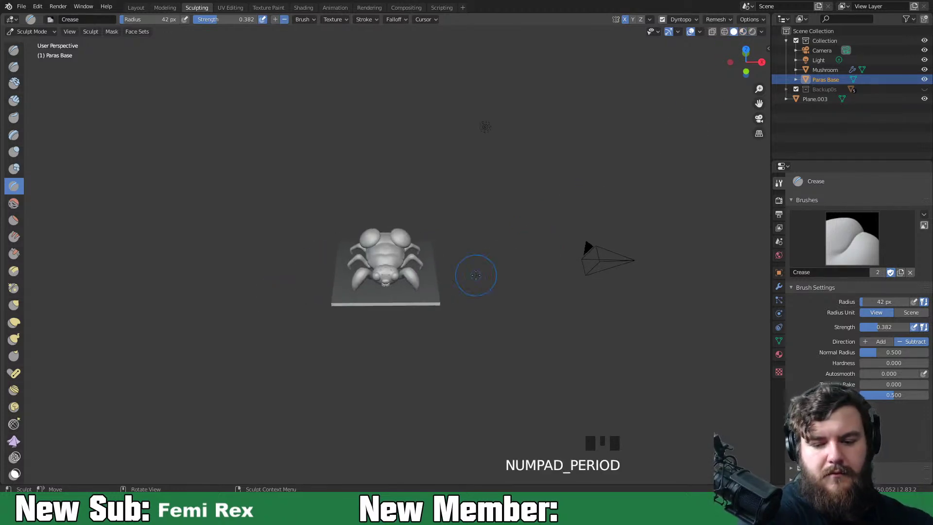
pyautogui.scroll(7, 452, 272)
pyautogui.moveTo(476, 365); pyautogui.dragTo(516, 315, button='middle')
pyautogui.scroll(3, 549, 379)
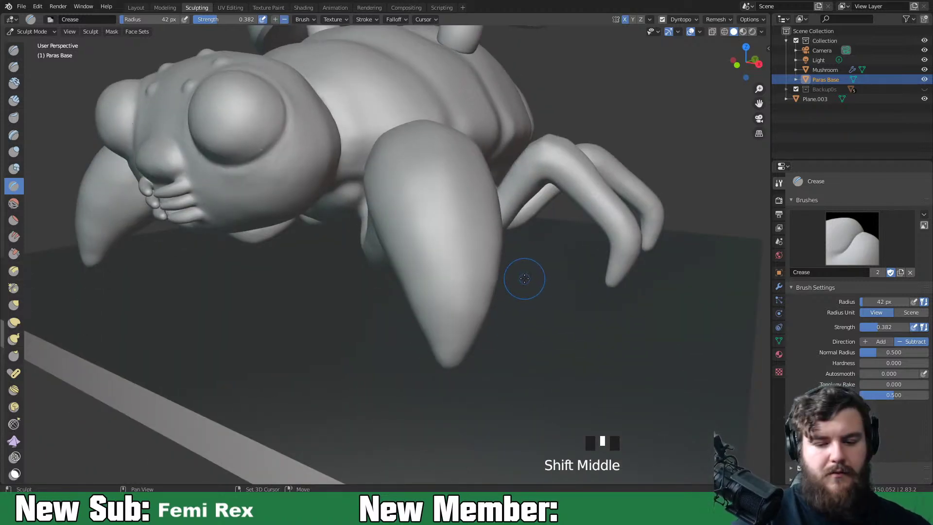
# Carve a crease across the front claw just above its tip with the Crease brush at a 33 px radius
pyautogui.hotkey('shift', 'c')
pyautogui.press('f')
pyautogui.click(451, 302)
pyautogui.moveTo(458, 298); pyautogui.dragTo(432, 342)
pyautogui.moveTo(460, 301)
pyautogui.mouseDown()
pyautogui.moveTo(431, 345)
pyautogui.moveTo(458, 298)
pyautogui.mouseUp()
pyautogui.moveTo(496, 307); pyautogui.dragTo(472, 304, button='middle')
pyautogui.moveTo(412, 284); pyautogui.dragTo(403, 297)
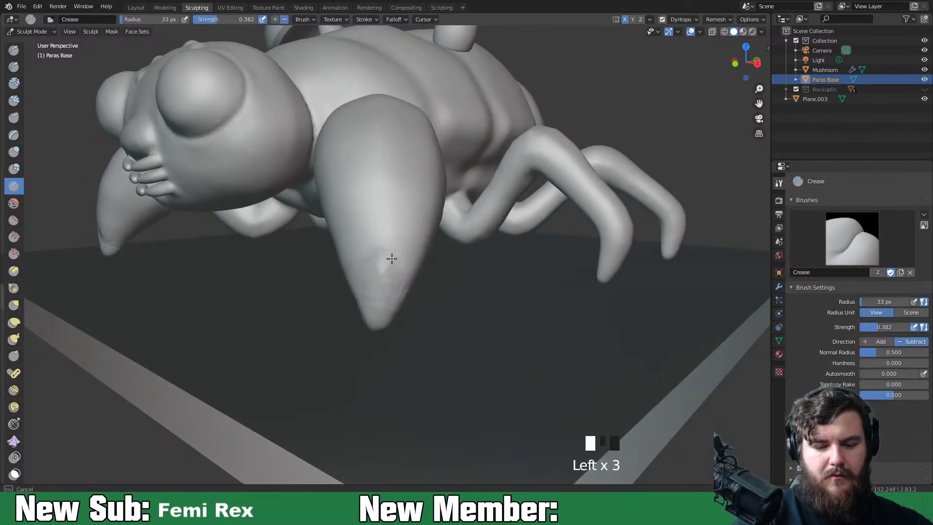
pyautogui.moveTo(391, 259); pyautogui.dragTo(394, 263)
# Turn off Smooth Shading in the Dyntopo settings and deepen the crease along the front claw's tip
pyautogui.click(694, 20)
pyautogui.click(736, 70)
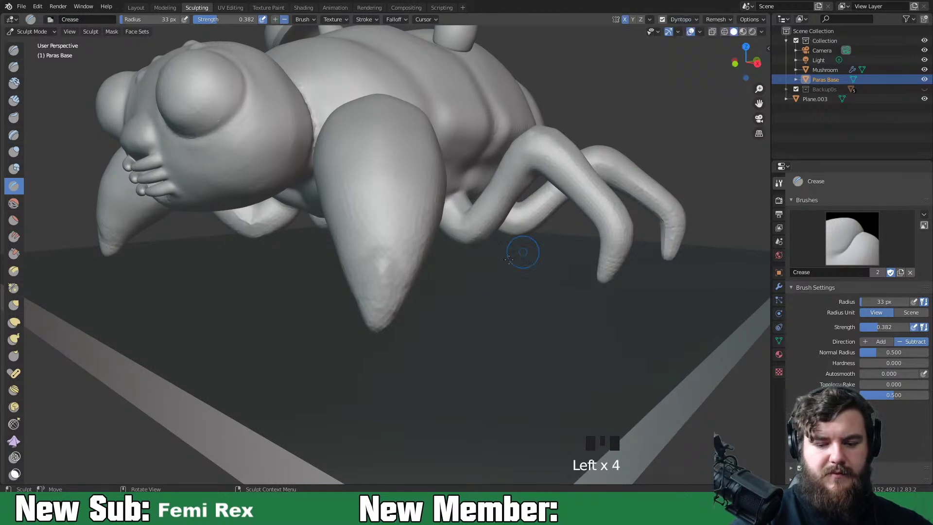
pyautogui.moveTo(390, 284); pyautogui.dragTo(494, 252, button='middle')
pyautogui.moveTo(496, 227); pyautogui.dragTo(480, 266)
pyautogui.moveTo(491, 223); pyautogui.dragTo(478, 281)
pyautogui.moveTo(520, 258); pyautogui.dragTo(500, 250, button='middle')
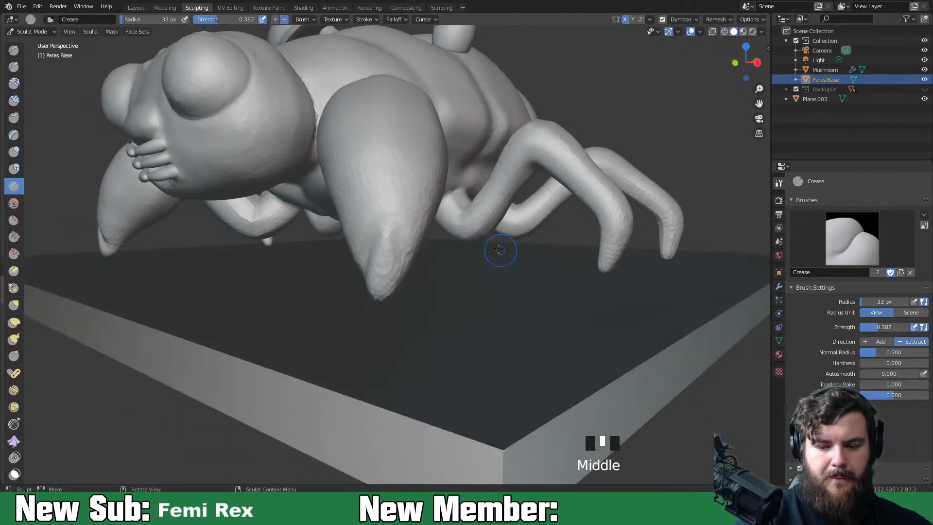
pyautogui.moveTo(387, 229)
pyautogui.mouseDown()
pyautogui.moveTo(406, 282)
pyautogui.moveTo(376, 236)
pyautogui.moveTo(369, 284)
pyautogui.mouseUp()
pyautogui.moveTo(382, 236)
pyautogui.mouseDown()
pyautogui.moveTo(358, 296)
pyautogui.moveTo(390, 246)
pyautogui.moveTo(396, 255)
pyautogui.mouseUp()
# Hide the Plane.003 ground slab and continue the crease around the back and underside of the claw tip
pyautogui.moveTo(449, 294)
pyautogui.mouseDown(button='middle')
pyautogui.moveTo(606, 298)
pyautogui.moveTo(662, 277)
pyautogui.mouseUp(button='middle')
pyautogui.click(924, 99)
pyautogui.moveTo(670, 189); pyautogui.dragTo(675, 166)
pyautogui.moveTo(666, 208); pyautogui.dragTo(381, 218, button='middle')
pyautogui.moveTo(238, 149)
pyautogui.mouseDown()
pyautogui.moveTo(226, 132)
pyautogui.moveTo(229, 165)
pyautogui.mouseUp()
pyautogui.moveTo(229, 166)
pyautogui.mouseDown(button='middle')
pyautogui.moveTo(243, 160)
pyautogui.moveTo(229, 150)
pyautogui.moveTo(291, 204)
pyautogui.moveTo(380, 210)
pyautogui.moveTo(466, 121)
pyautogui.mouseUp(button='middle')
pyautogui.moveTo(466, 121)
pyautogui.mouseDown()
pyautogui.moveTo(469, 90)
pyautogui.moveTo(481, 89)
pyautogui.mouseUp()
pyautogui.moveTo(481, 89); pyautogui.dragTo(362, 297, button='middle')
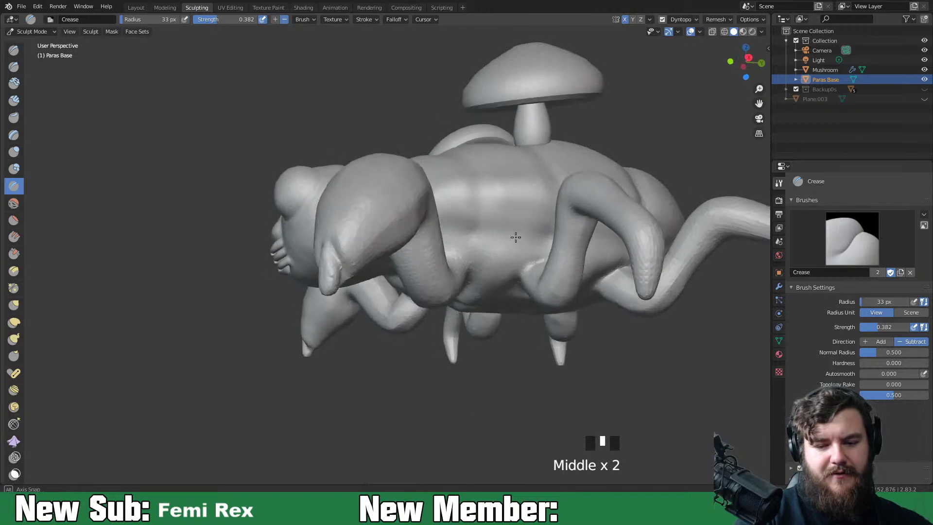
# Try to reshape the creased claw tip with the Grab brush at a 60 px radius and smooth it
pyautogui.press('g')
pyautogui.press('f')
pyautogui.click(355, 280)
pyautogui.moveTo(357, 280); pyautogui.dragTo(354, 284)
pyautogui.moveTo(340, 297); pyautogui.dragTo(370, 302, button='middle')
pyautogui.keyDown('shift'); pyautogui.moveTo(370, 302); pyautogui.dragTo(370, 290); pyautogui.keyUp('shift')
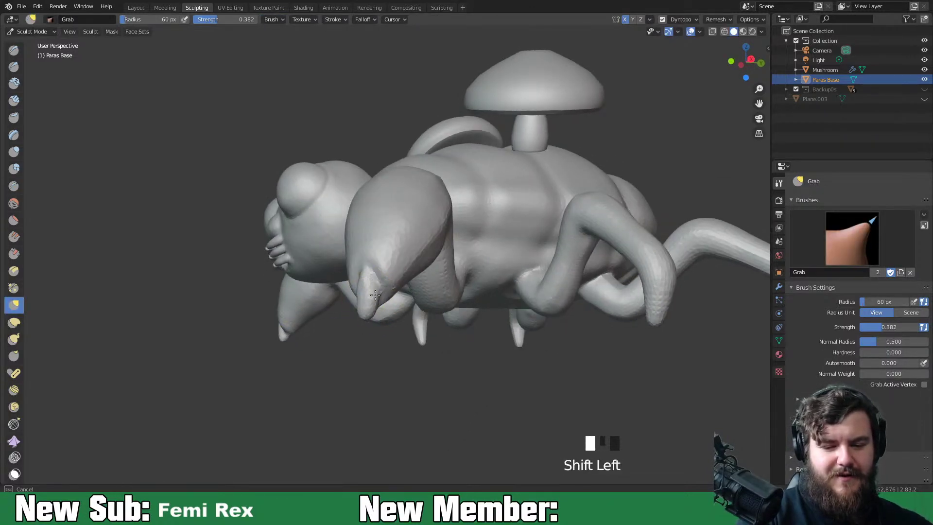
pyautogui.moveTo(390, 292); pyautogui.dragTo(458, 277, button='middle')
pyautogui.moveTo(457, 282)
pyautogui.keyDown('shift'); pyautogui.mouseDown()
pyautogui.moveTo(460, 320)
pyautogui.moveTo(452, 307)
pyautogui.moveTo(463, 332)
pyautogui.mouseUp(); pyautogui.keyUp('shift')
pyautogui.moveTo(464, 333); pyautogui.dragTo(481, 337)
pyautogui.moveTo(485, 327)
pyautogui.mouseDown(button='middle')
pyautogui.moveTo(583, 321)
pyautogui.moveTo(526, 352)
pyautogui.mouseUp(button='middle')
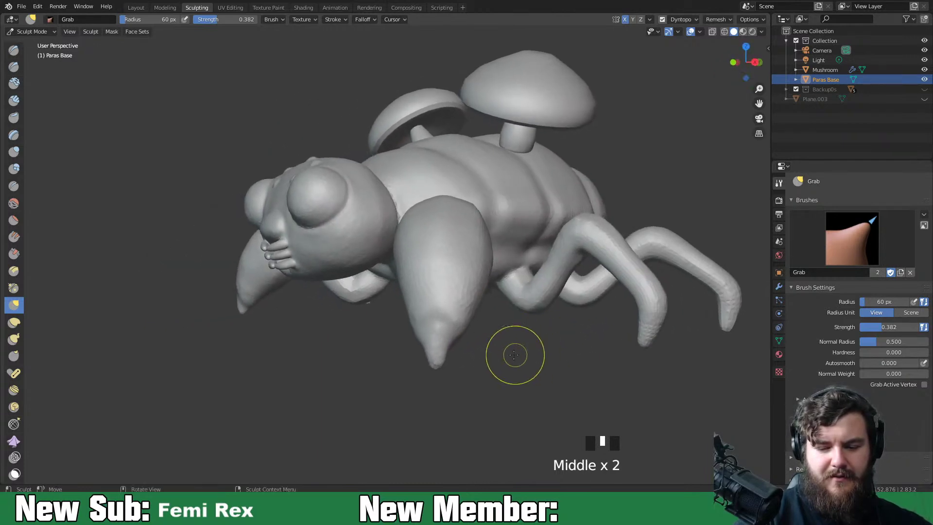
# Try to blend the claw tip into the claw by smoothing at an 89 px radius, and check it from the front
pyautogui.press('f')
pyautogui.click(463, 325)
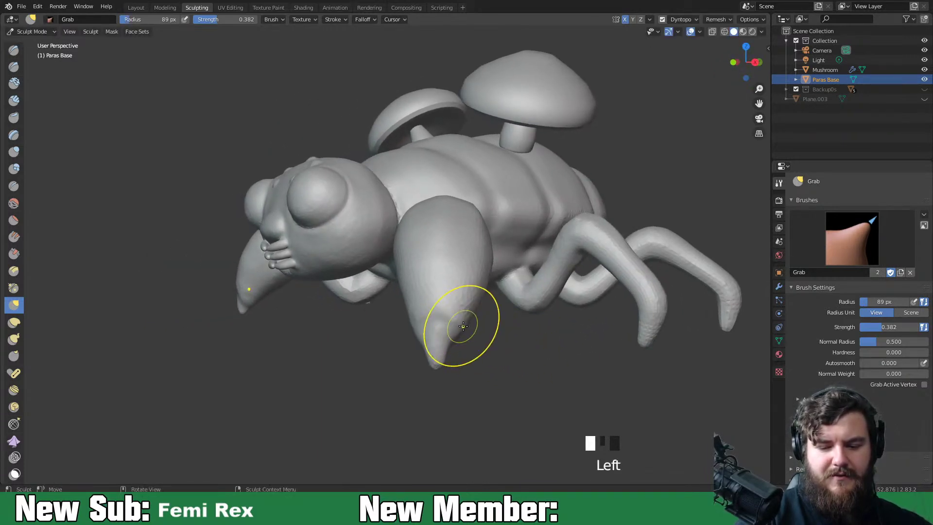
pyautogui.moveTo(412, 328)
pyautogui.mouseDown()
pyautogui.moveTo(425, 315)
pyautogui.moveTo(424, 395)
pyautogui.mouseUp()
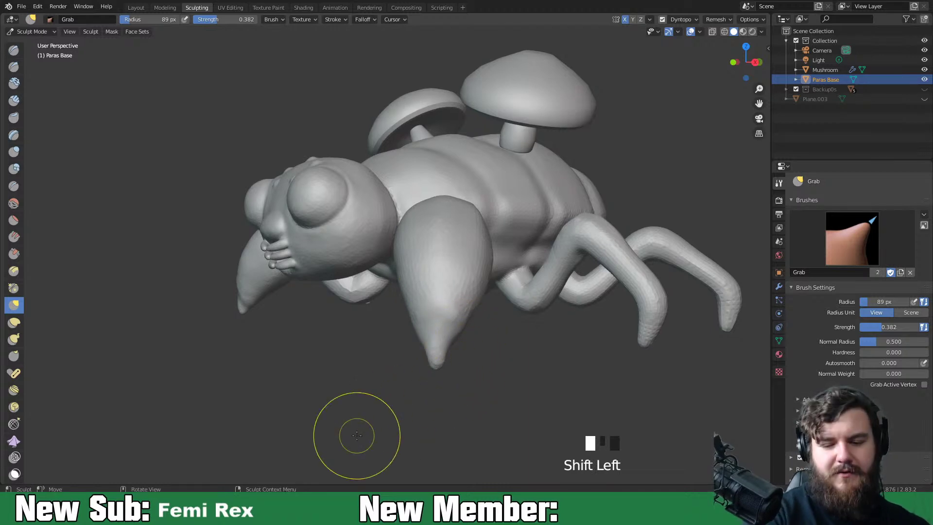
pyautogui.scroll(-3, 496, 377)
pyautogui.moveTo(496, 377); pyautogui.dragTo(553, 377, button='middle')
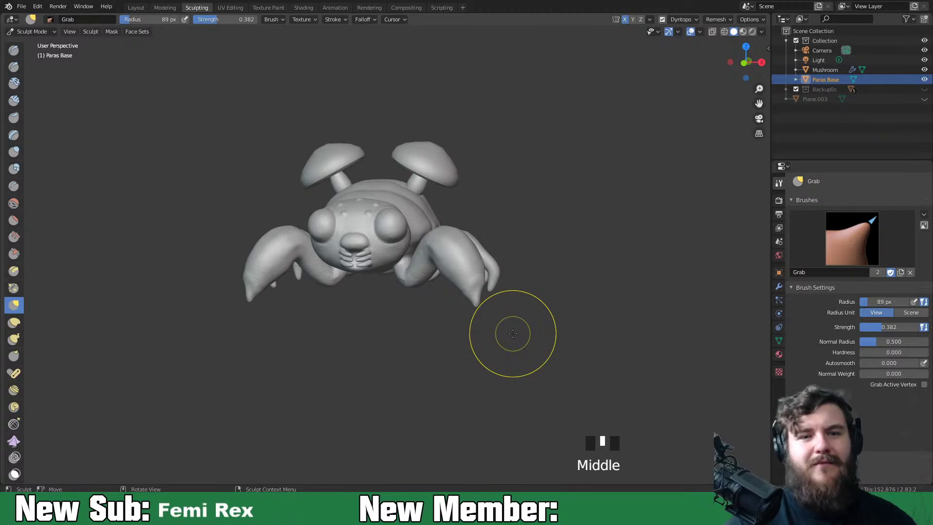
pyautogui.scroll(2, 537, 406)
pyautogui.moveTo(537, 406); pyautogui.dragTo(641, 362, button='middle')
pyautogui.scroll(1, 662, 366)
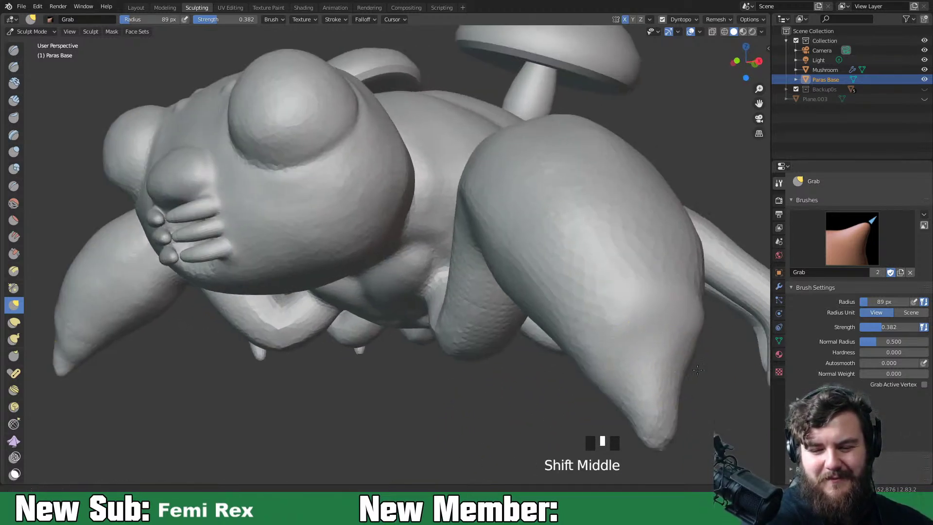
# Try short touch-up strokes on the inner bend of the front leg beside the head
pyautogui.scroll(-2, 639, 361)
pyautogui.moveTo(521, 298); pyautogui.dragTo(458, 290, button='middle')
pyautogui.click(408, 229)
pyautogui.click(409, 223)
pyautogui.keyDown('shift'); pyautogui.click(405, 215); pyautogui.keyUp('shift')
pyautogui.click(402, 223)
pyautogui.click(377, 212)
pyautogui.click(367, 214)
pyautogui.click(363, 215)
pyautogui.moveTo(406, 229); pyautogui.dragTo(601, 266, button='middle')
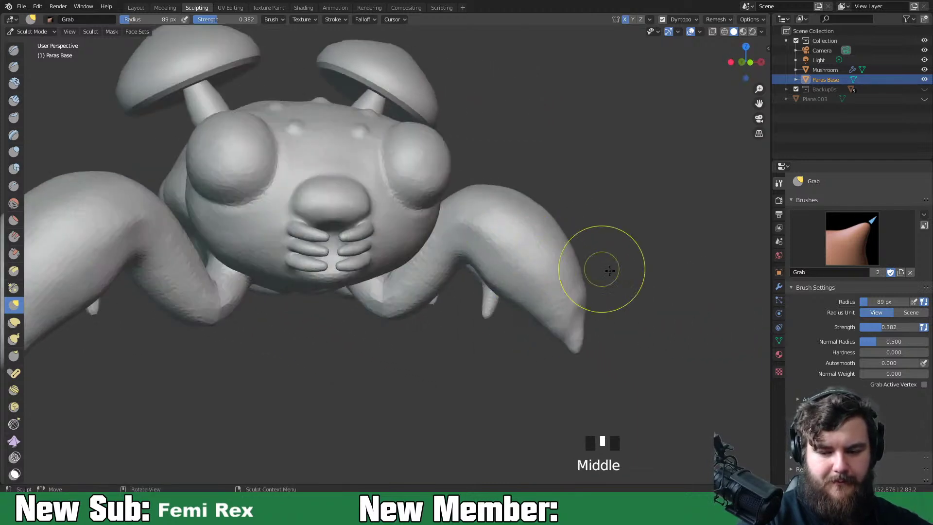
# Enable Smooth Shading in the Dyntopo settings and view the claw from the side
pyautogui.click(682, 20)
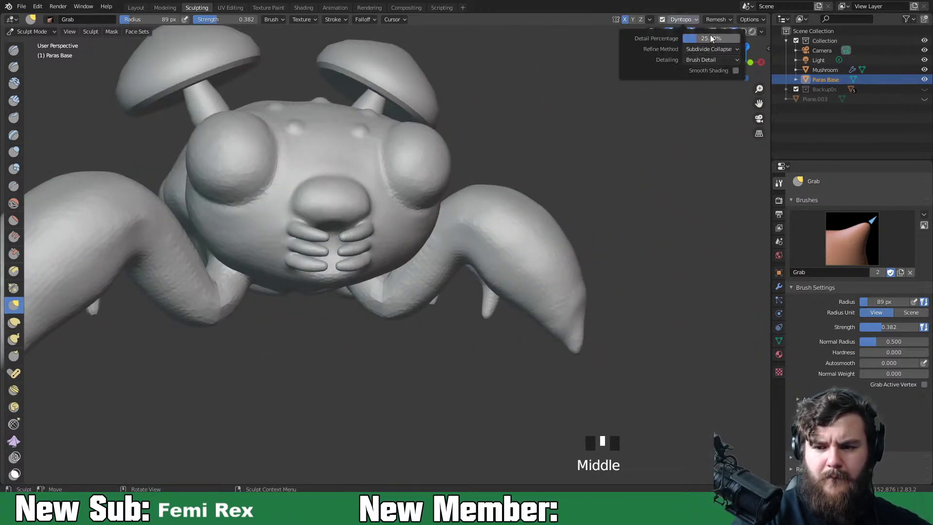
pyautogui.click(736, 71)
pyautogui.moveTo(649, 225); pyautogui.dragTo(555, 310, button='middle')
# Undo the touch-up, smoothing and Grab strokes on the front claw, back to its creased tip
pyautogui.hotkey('ctrl', 'z')
pyautogui.hotkey('ctrl', 'z')
pyautogui.hotkey('ctrl', 'z')
pyautogui.hotkey('ctrl', 'z')
pyautogui.hotkey('ctrl', 'z')
pyautogui.hotkey('ctrl', 'z')
pyautogui.hotkey('ctrl', 'z')
pyautogui.hotkey('ctrl', 'z')
pyautogui.hotkey('ctrl', 'z')
pyautogui.hotkey('ctrl', 'z')
pyautogui.hotkey('ctrl', 'z')
pyautogui.hotkey('ctrl', 'z')
pyautogui.hotkey('ctrl', 'z')
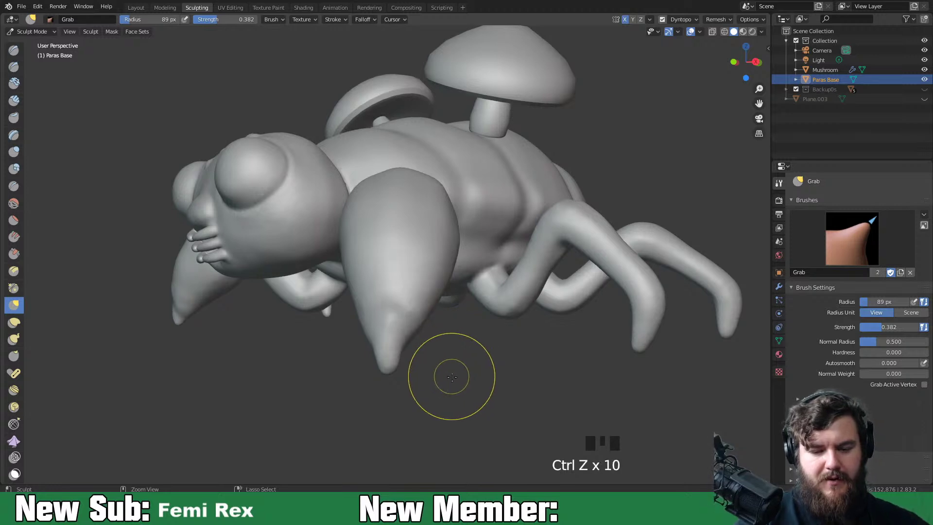
pyautogui.hotkey('ctrl', 'z')
pyautogui.hotkey('ctrl', 'z')
pyautogui.hotkey('ctrl', 'z')
pyautogui.hotkey('ctrl', 'z')
pyautogui.hotkey('ctrl', 'z')
pyautogui.hotkey('ctrl', 'z')
pyautogui.hotkey('ctrl', 'z')
pyautogui.hotkey('ctrl', 'z')
pyautogui.hotkey('ctrl', 'z')
pyautogui.hotkey('ctrl', 'z')
pyautogui.hotkey('ctrl', 'z')
pyautogui.hotkey('ctrl', 'z')
pyautogui.hotkey('ctrl', 'z')
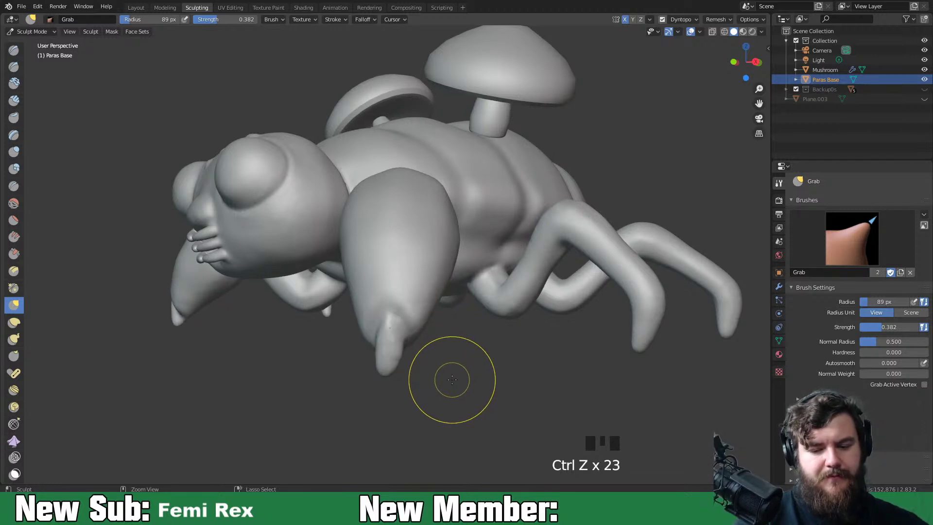
pyautogui.hotkey('ctrl', 'z')
pyautogui.hotkey('ctrl', 'z')
pyautogui.hotkey('ctrl', 'z')
pyautogui.hotkey('ctrl', 'z')
pyautogui.hotkey('ctrl', 'z')
pyautogui.hotkey('ctrl', 'z')
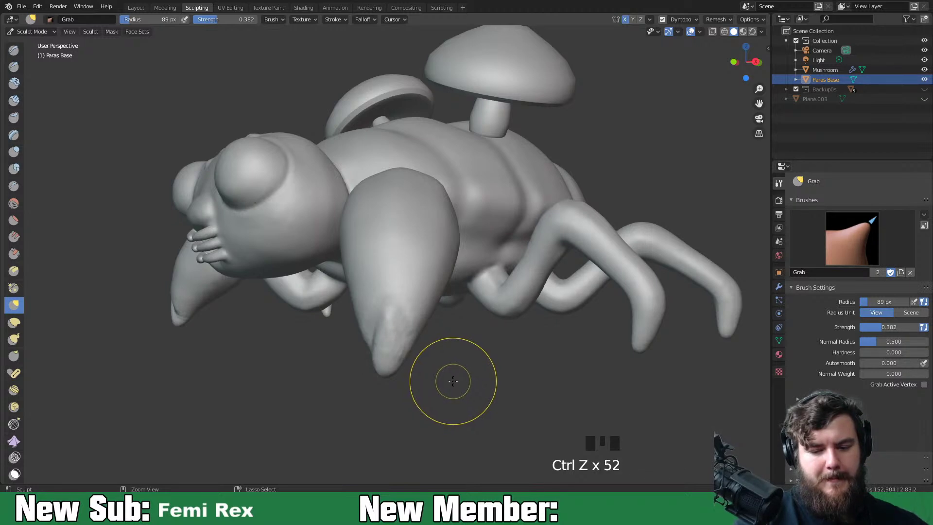
pyautogui.hotkey('ctrl', 'z')
pyautogui.hotkey('ctrl', 'z')
pyautogui.hotkey('ctrl', 'z')
pyautogui.moveTo(456, 375); pyautogui.dragTo(495, 369, button='middle')
pyautogui.hotkey('ctrl', 'z')
pyautogui.hotkey('ctrl', 'z')
pyautogui.hotkey('ctrl', 'z')
pyautogui.hotkey('ctrl', 'z')
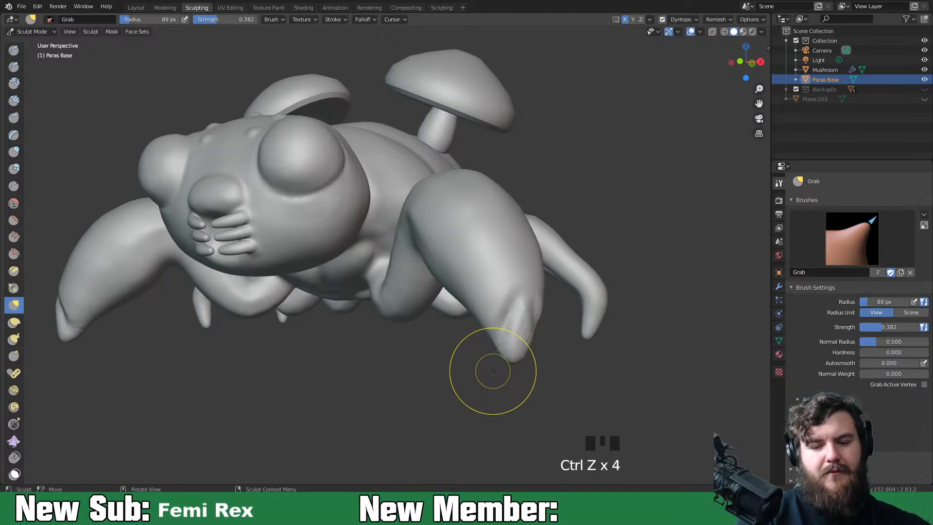
# Try stepping further back through the undo history from the Layout workspace, and return to the Sculpting workspace
pyautogui.press('Tab')
pyautogui.press('Tab')
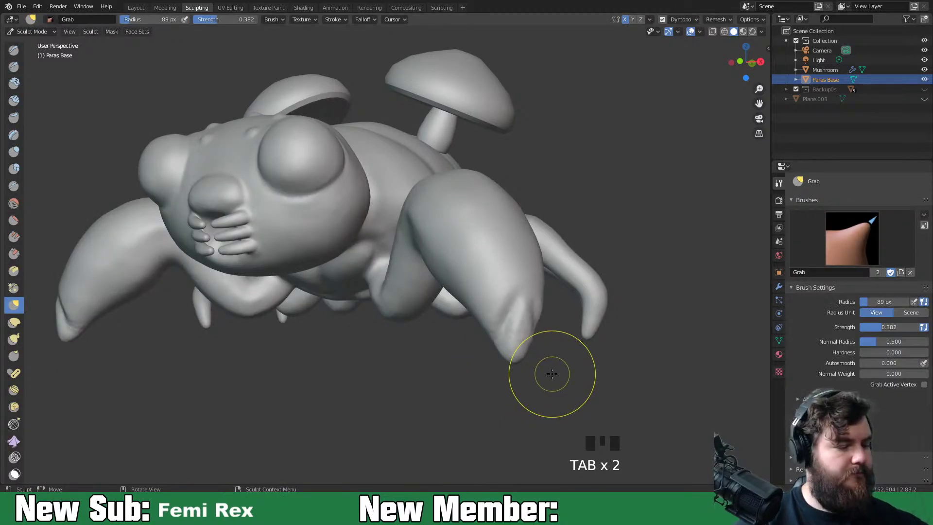
pyautogui.press('z')
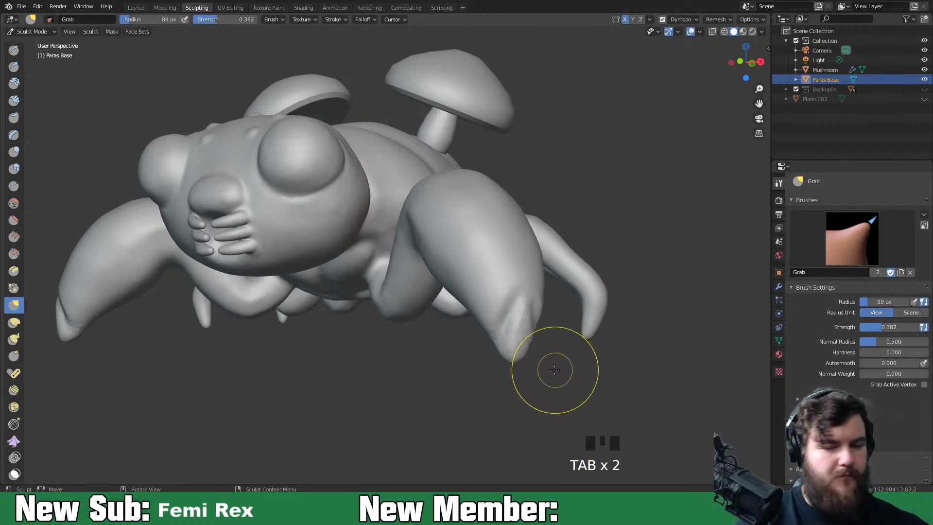
pyautogui.click(136, 8)
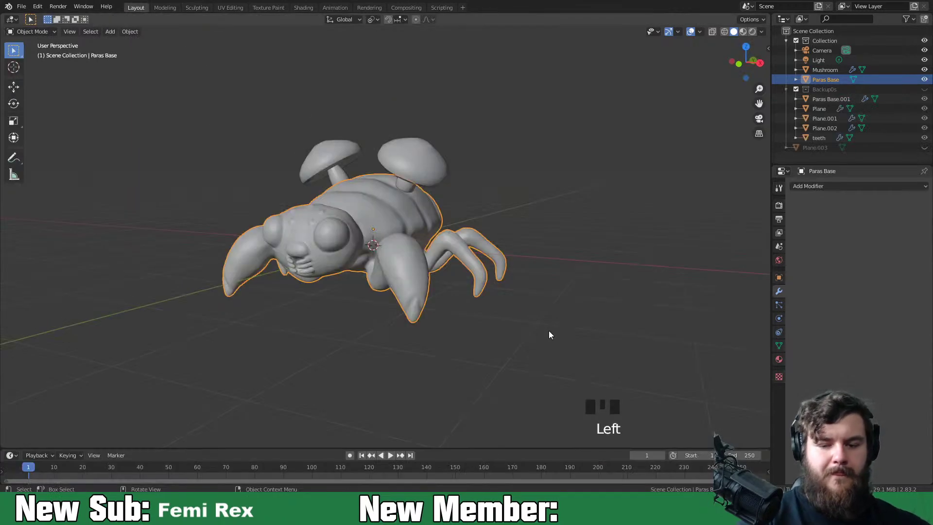
pyautogui.hotkey('ctrl', 'z')
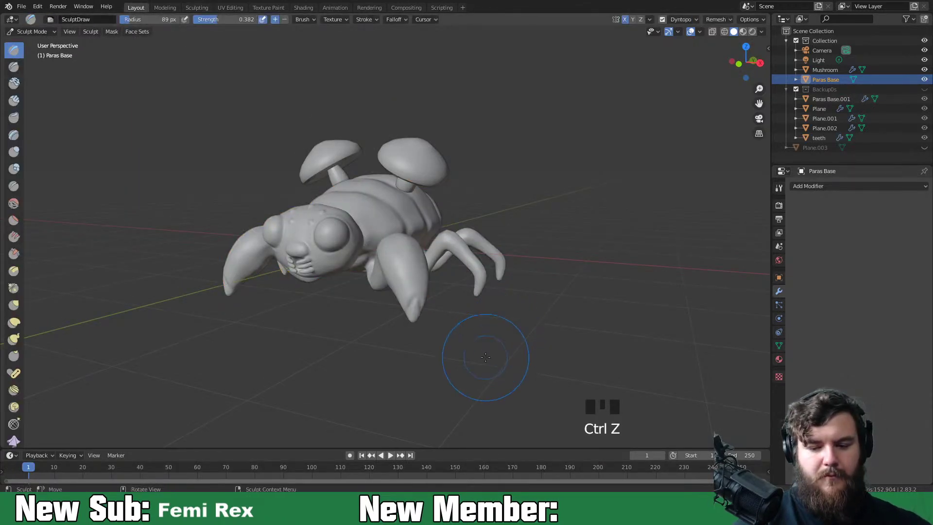
pyautogui.hotkey('ctrl', 'z')
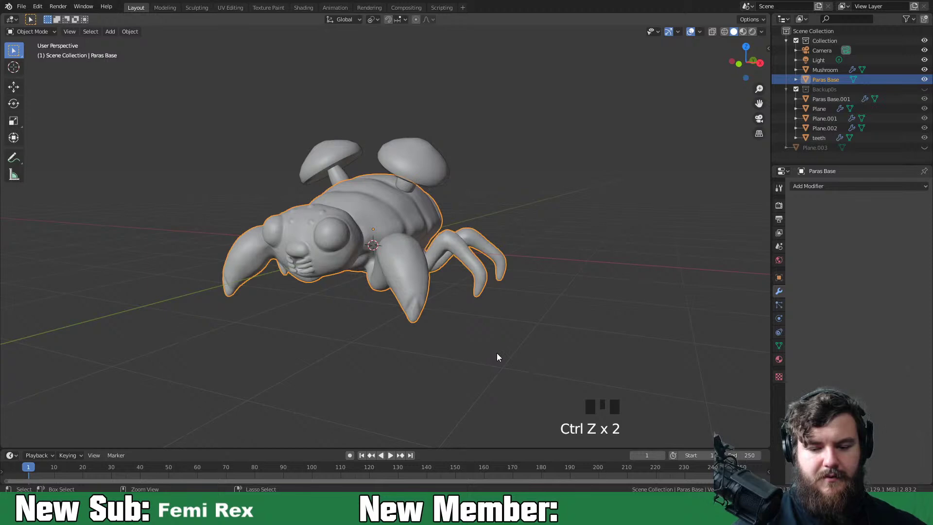
pyautogui.hotkey('ctrl', 'z')
pyautogui.hotkey('ctrl', 'z')
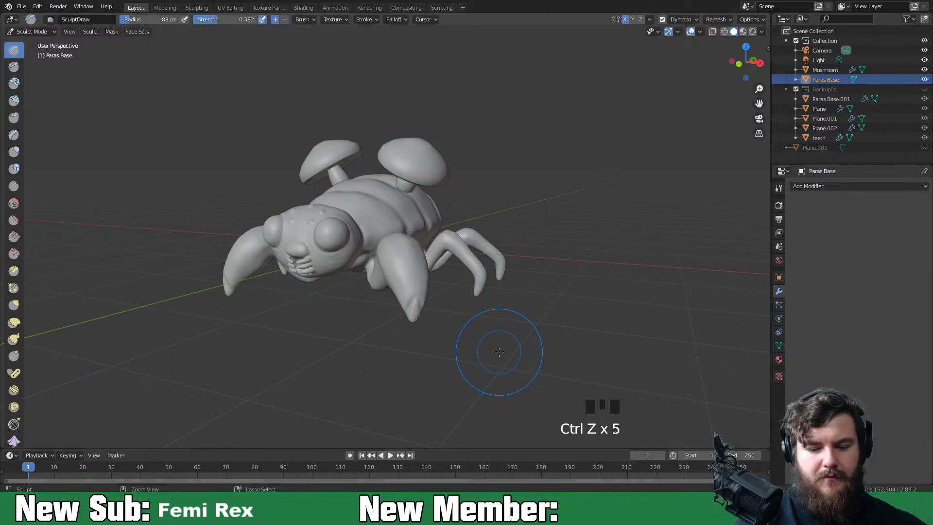
pyautogui.hotkey('ctrl', 'z')
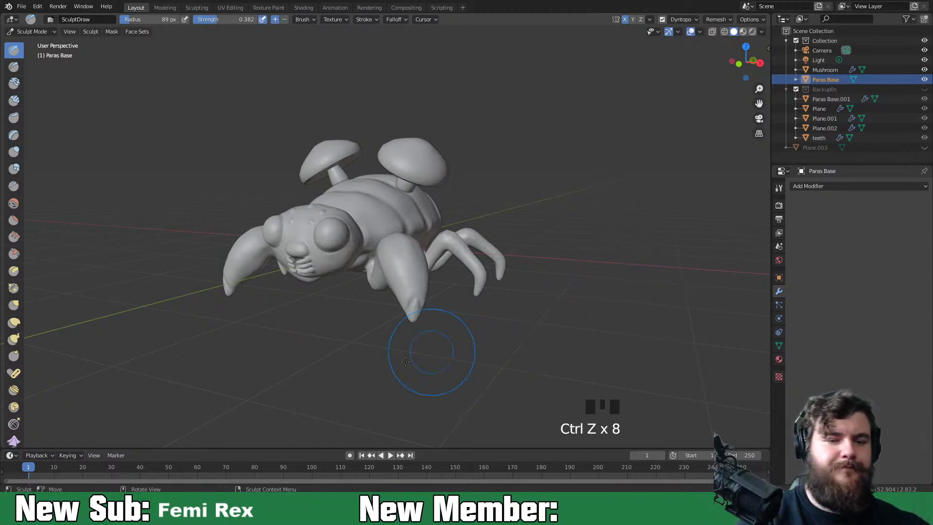
pyautogui.click(197, 7)
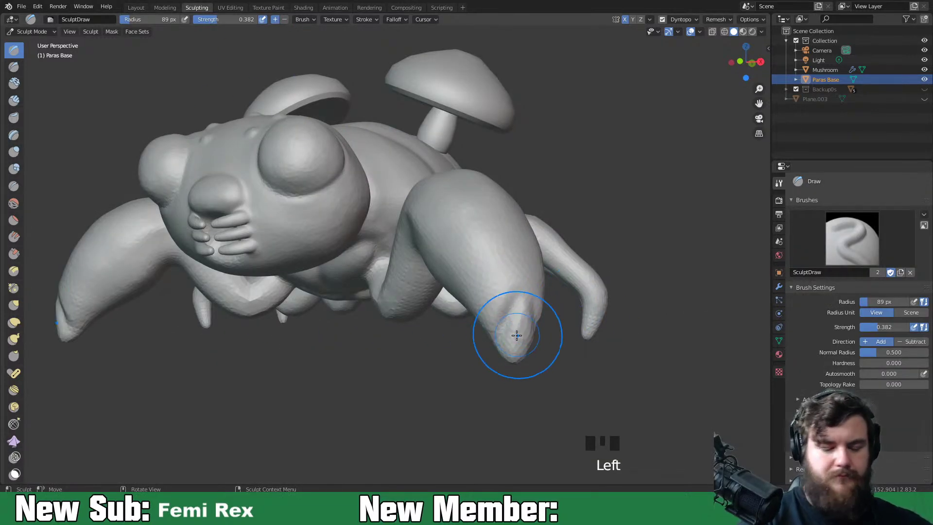
# Fill the crease on the front claw's tip with the Inflate brush at a 36 px radius and smooth it
pyautogui.press('i')
pyautogui.press('f')
pyautogui.click(485, 332)
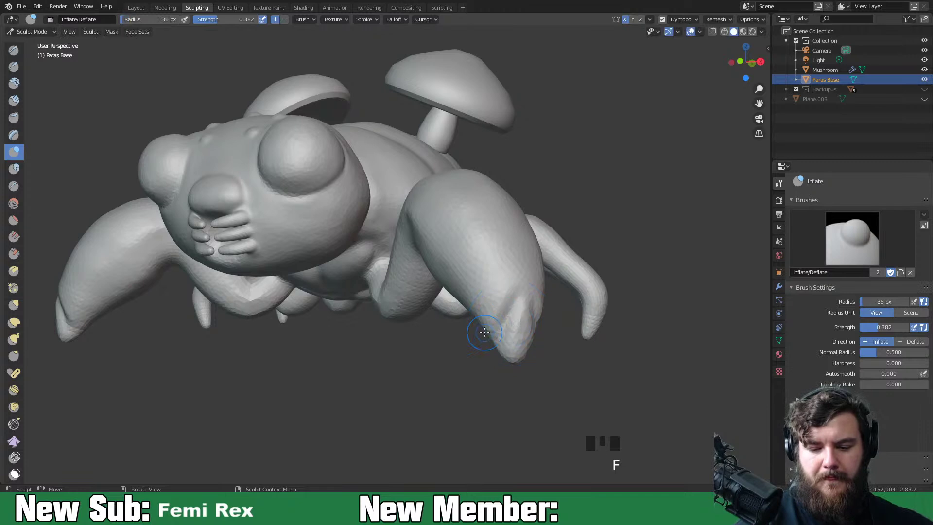
pyautogui.moveTo(484, 332); pyautogui.dragTo(506, 335)
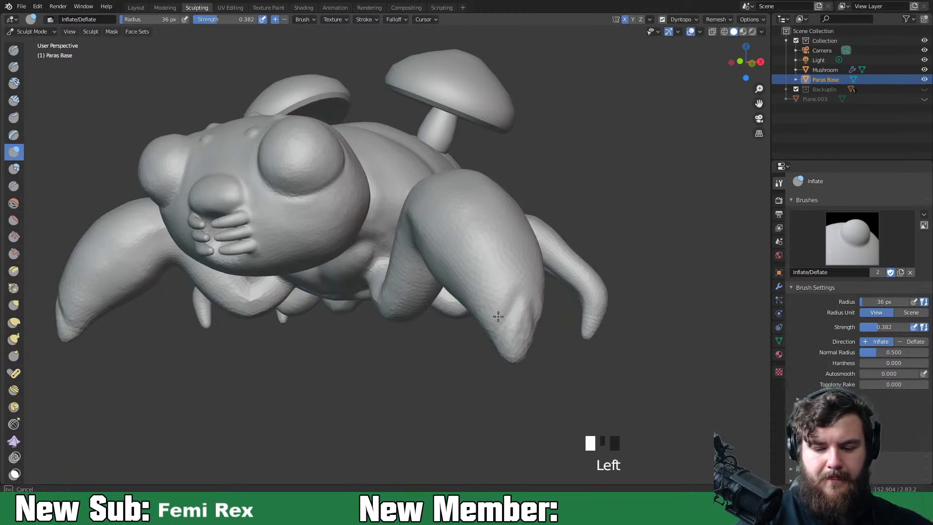
pyautogui.moveTo(533, 329); pyautogui.dragTo(412, 348, button='middle')
pyautogui.click(412, 348)
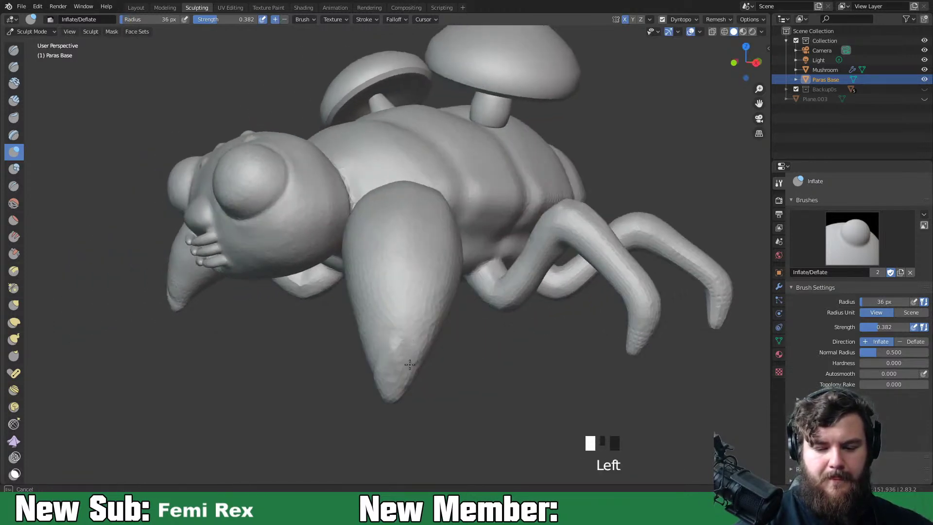
pyautogui.moveTo(398, 394); pyautogui.dragTo(409, 364)
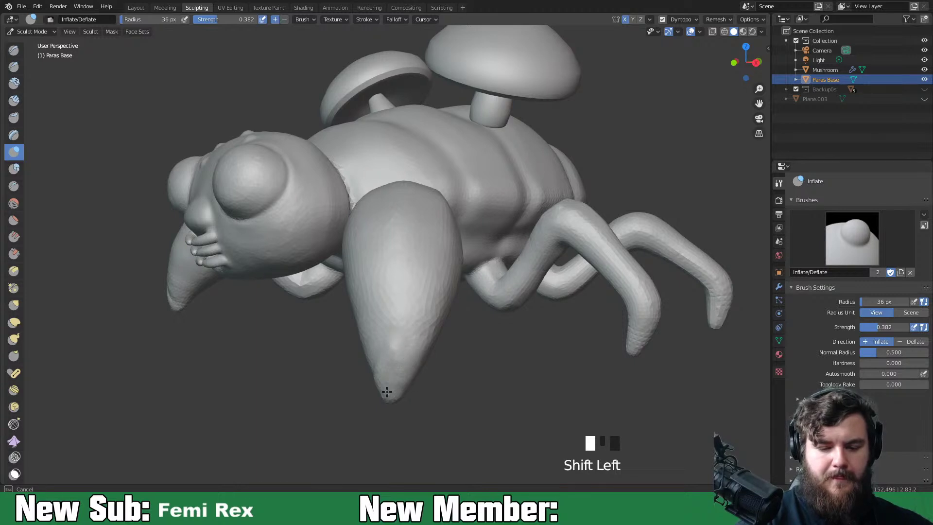
# Inflate and smooth the inner side and underside of the front claw near its tip
pyautogui.moveTo(370, 353); pyautogui.dragTo(519, 313, button='middle')
pyautogui.click(517, 323)
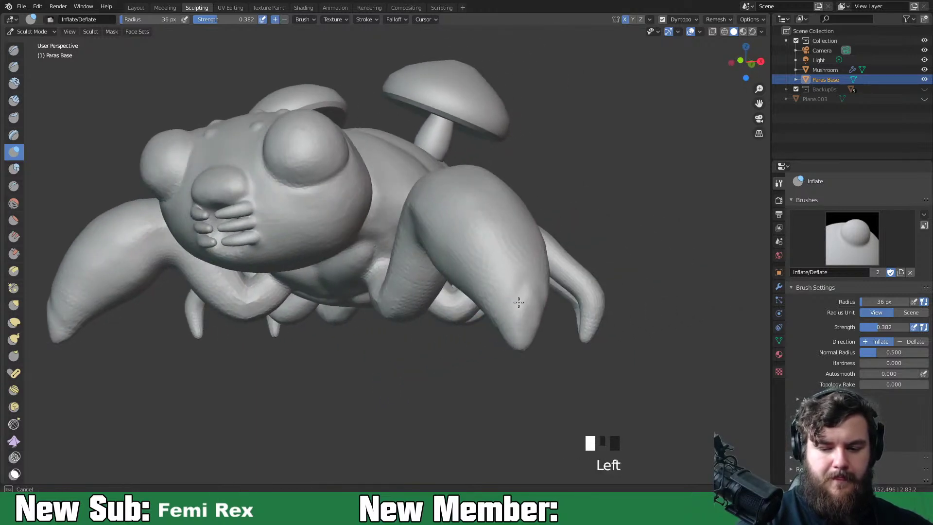
pyautogui.moveTo(546, 306)
pyautogui.keyDown('shift'); pyautogui.mouseDown()
pyautogui.moveTo(537, 331)
pyautogui.moveTo(510, 339)
pyautogui.mouseUp(); pyautogui.keyUp('shift')
pyautogui.moveTo(551, 316)
pyautogui.mouseDown(button='middle')
pyautogui.moveTo(506, 296)
pyautogui.moveTo(537, 341)
pyautogui.moveTo(521, 344)
pyautogui.moveTo(506, 317)
pyautogui.moveTo(510, 282)
pyautogui.mouseUp(button='middle')
pyautogui.moveTo(481, 216); pyautogui.dragTo(494, 219)
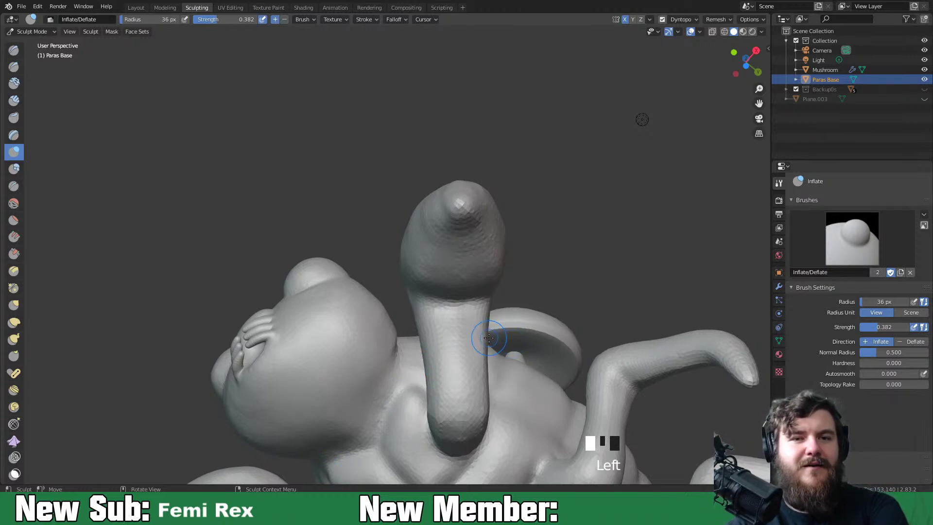
# Round out the front claw above its tip with the Inflate brush at a 48 px radius and smooth the surface
pyautogui.moveTo(502, 304); pyautogui.dragTo(437, 358, button='middle')
pyautogui.press('f')
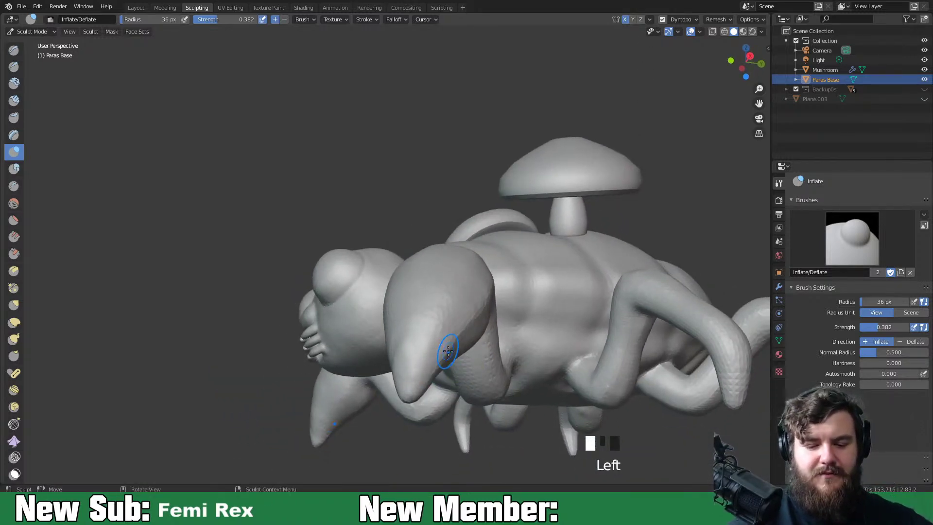
pyautogui.click(421, 379)
pyautogui.moveTo(400, 370); pyautogui.dragTo(475, 360, button='middle')
pyautogui.click(437, 340)
pyautogui.keyDown('shift'); pyautogui.moveTo(459, 346); pyautogui.dragTo(459, 338); pyautogui.keyUp('shift')
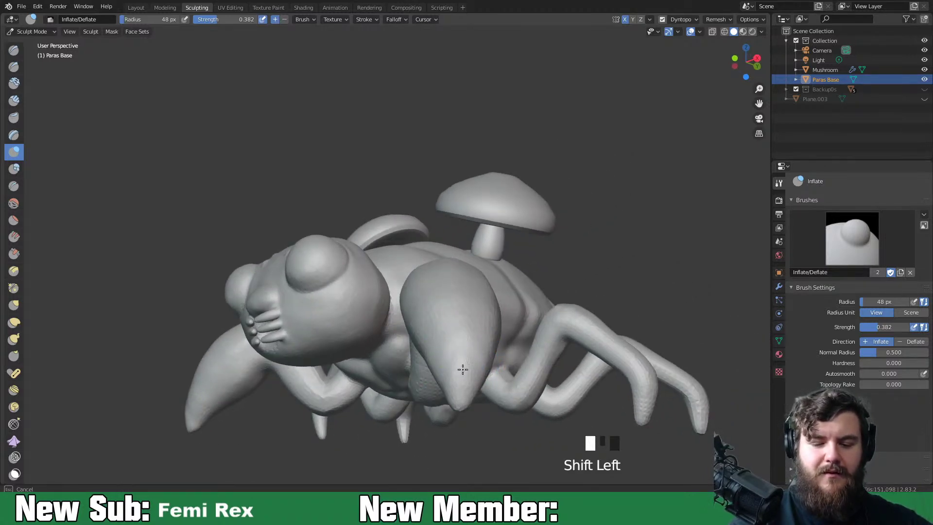
pyautogui.keyDown('shift'); pyautogui.moveTo(435, 369); pyautogui.dragTo(460, 395); pyautogui.keyUp('shift')
pyautogui.moveTo(460, 396); pyautogui.dragTo(451, 412, button='middle')
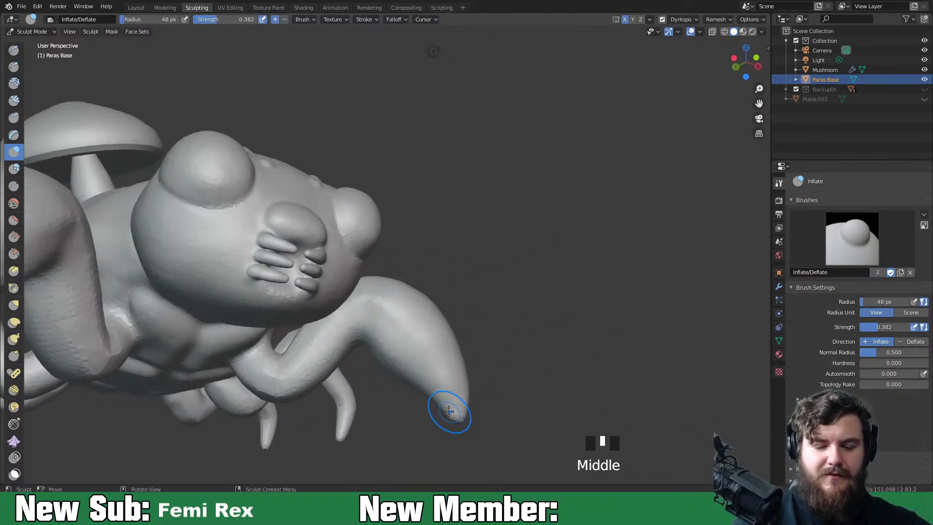
# Pull the front claw's tip into a cleaner point with the Grab brush at an 84 px radius
pyautogui.press('g')
pyautogui.press('f')
pyautogui.click(448, 396)
pyautogui.moveTo(444, 410); pyautogui.dragTo(447, 405)
pyautogui.moveTo(442, 402)
pyautogui.mouseDown()
pyautogui.moveTo(459, 401)
pyautogui.moveTo(462, 427)
pyautogui.mouseUp()
pyautogui.moveTo(494, 389)
pyautogui.mouseDown(button='middle')
pyautogui.moveTo(423, 402)
pyautogui.moveTo(440, 389)
pyautogui.mouseUp(button='middle')
pyautogui.moveTo(440, 389); pyautogui.dragTo(529, 366, button='middle')
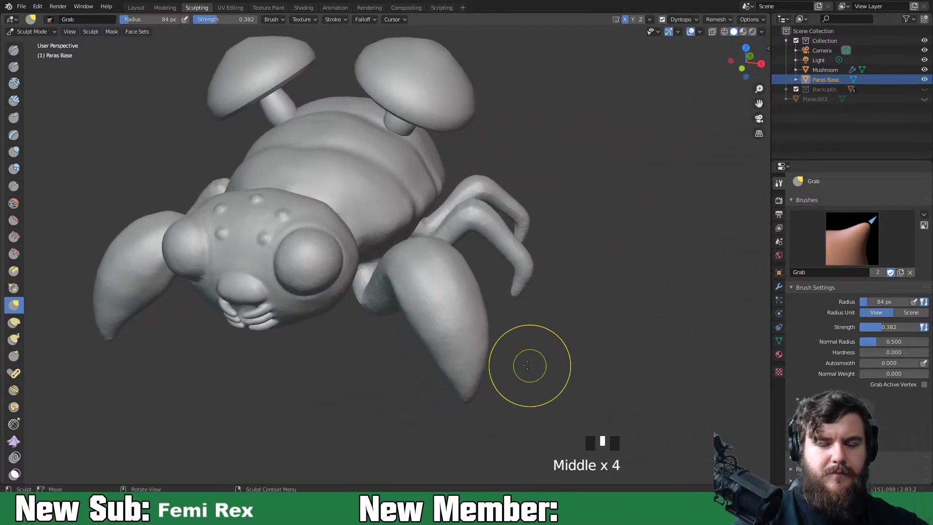
# Switch to the Layout workspace and save paras.blend
pyautogui.click(141, 10)
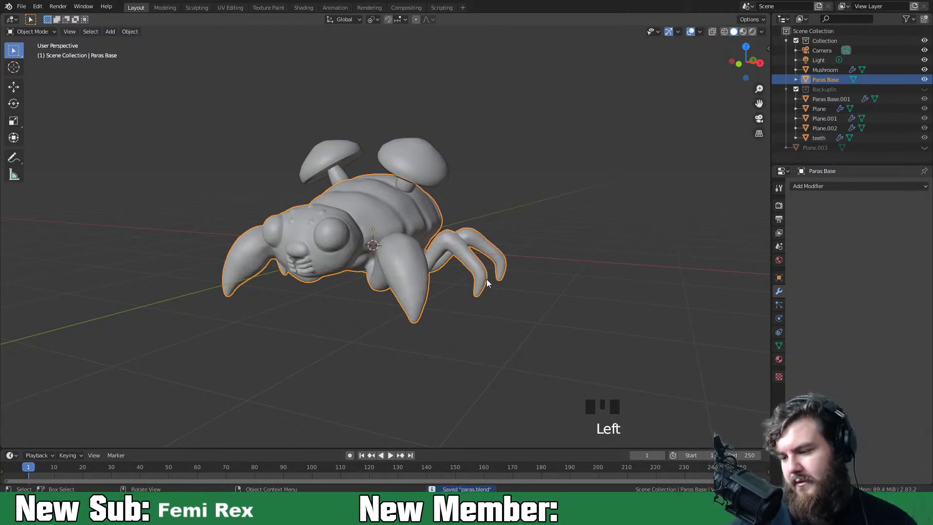
# Show the ground slab Plane.003 beneath the Paras and display the scene with rendered viewport shading
pyautogui.moveTo(460, 281); pyautogui.dragTo(518, 305, button='middle')
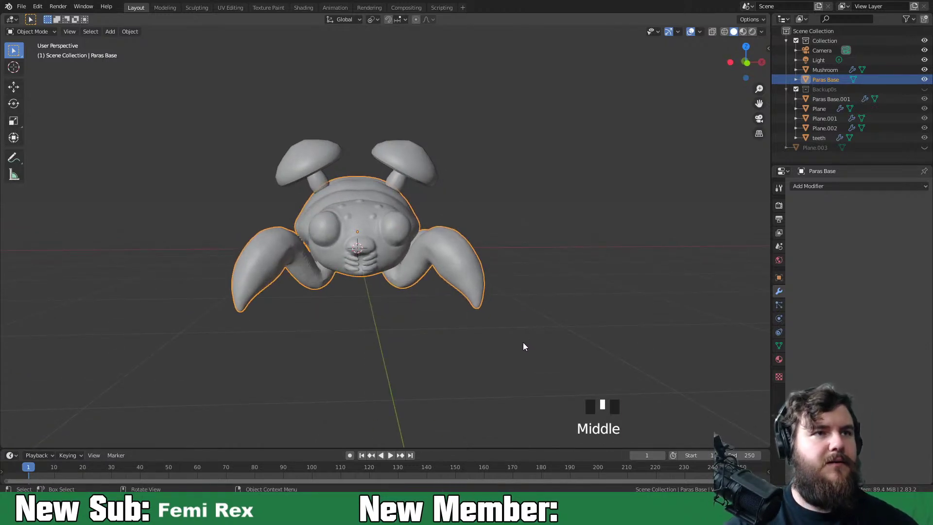
pyautogui.scroll(-3, 523, 346)
pyautogui.moveTo(547, 345); pyautogui.dragTo(515, 358, button='middle')
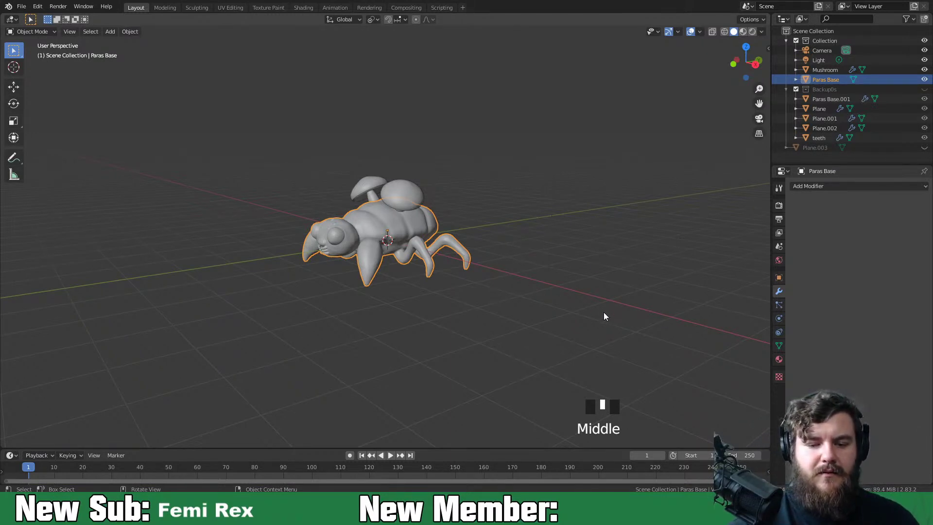
pyautogui.moveTo(577, 287); pyautogui.dragTo(567, 328, button='middle')
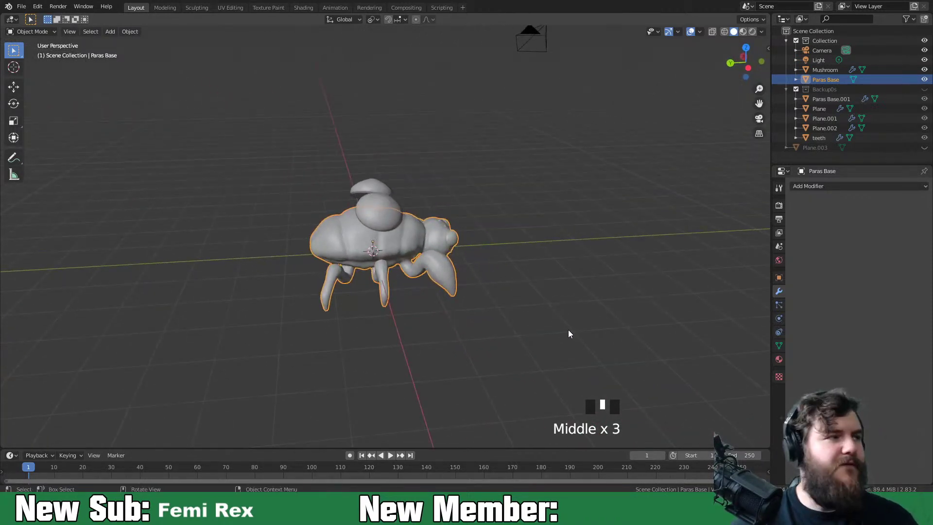
pyautogui.moveTo(566, 343); pyautogui.dragTo(447, 336, button='middle')
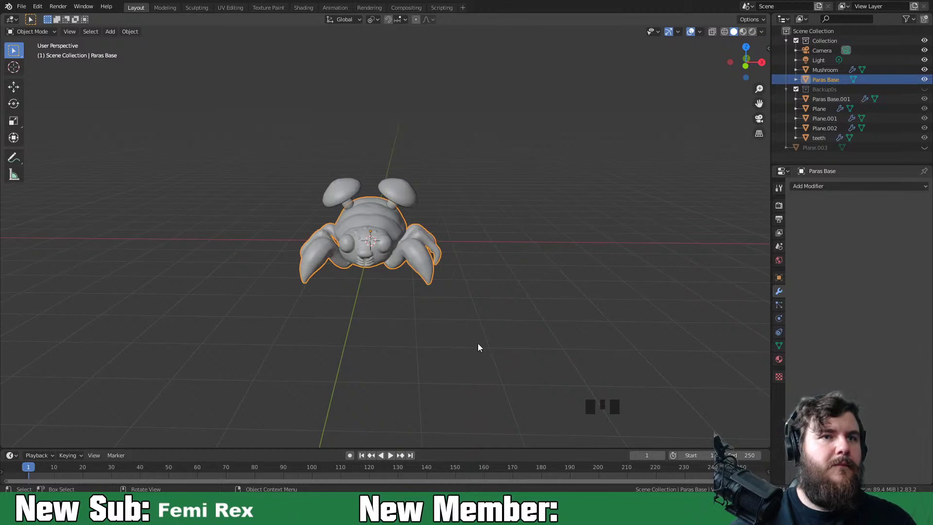
pyautogui.moveTo(536, 324); pyautogui.dragTo(513, 331, button='middle')
pyautogui.click(924, 147)
pyautogui.moveTo(460, 363)
pyautogui.mouseDown(button='middle')
pyautogui.moveTo(491, 340)
pyautogui.moveTo(596, 318)
pyautogui.moveTo(482, 340)
pyautogui.moveTo(518, 346)
pyautogui.moveTo(630, 206)
pyautogui.mouseUp(button='middle')
pyautogui.click(752, 31)
pyautogui.moveTo(465, 301); pyautogui.dragTo(514, 313, button='middle')
pyautogui.scroll(-4, 558, 306)
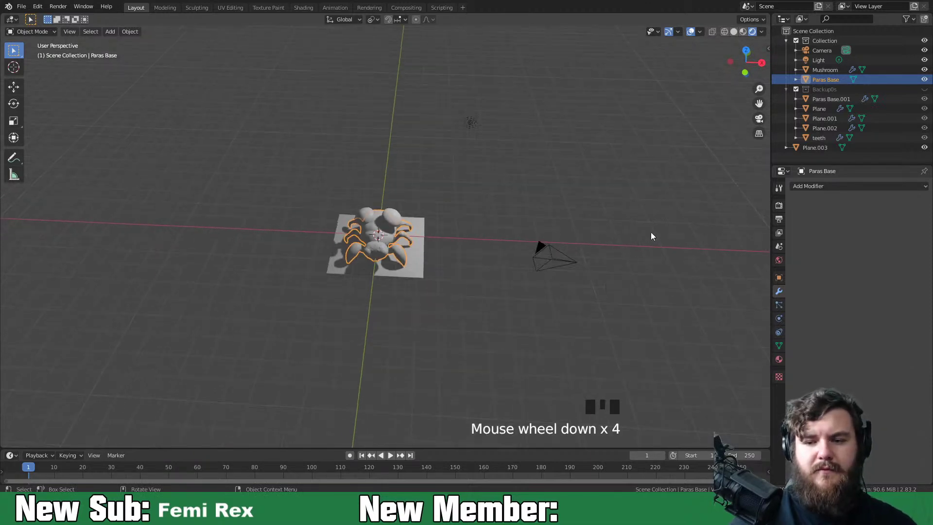
# Change the scene light to a Sun and set its strength to 1
pyautogui.click(474, 123)
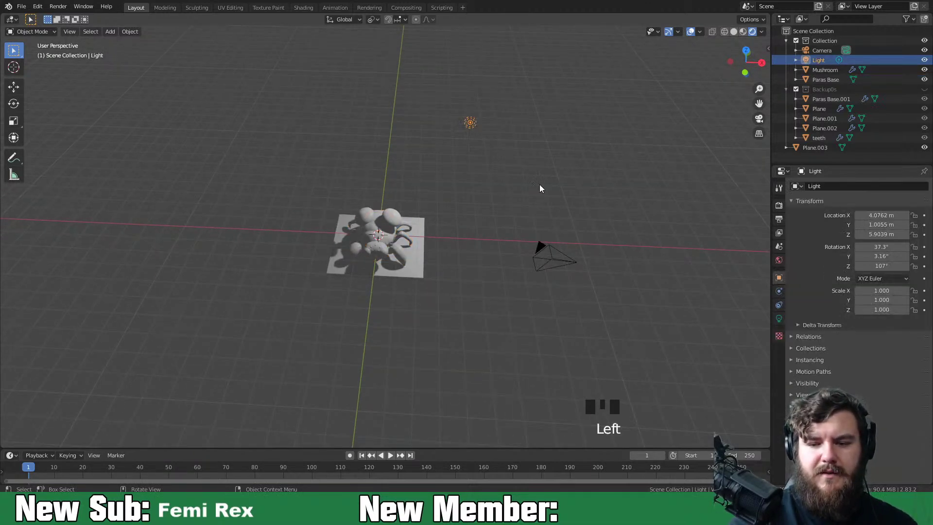
pyautogui.click(779, 318)
pyautogui.click(835, 228)
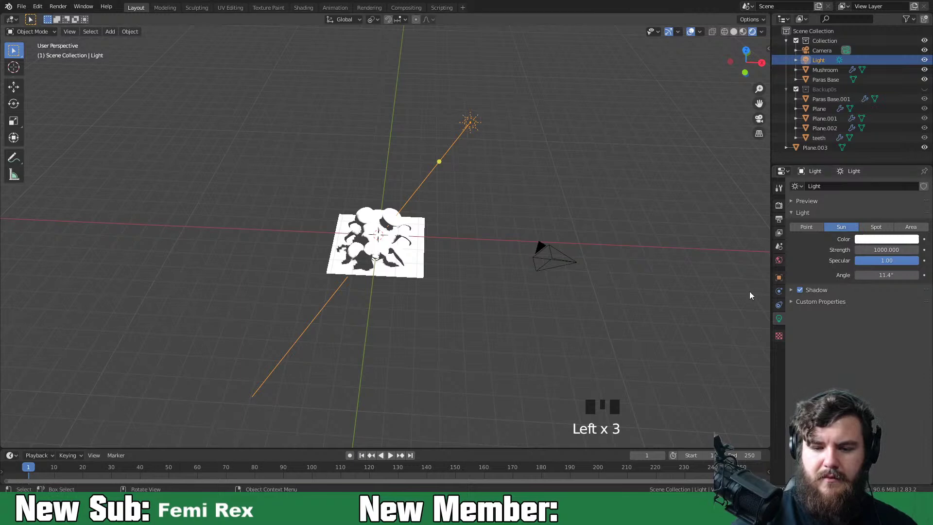
pyautogui.moveTo(886, 249); pyautogui.dragTo(632, 278)
pyautogui.click(884, 250)
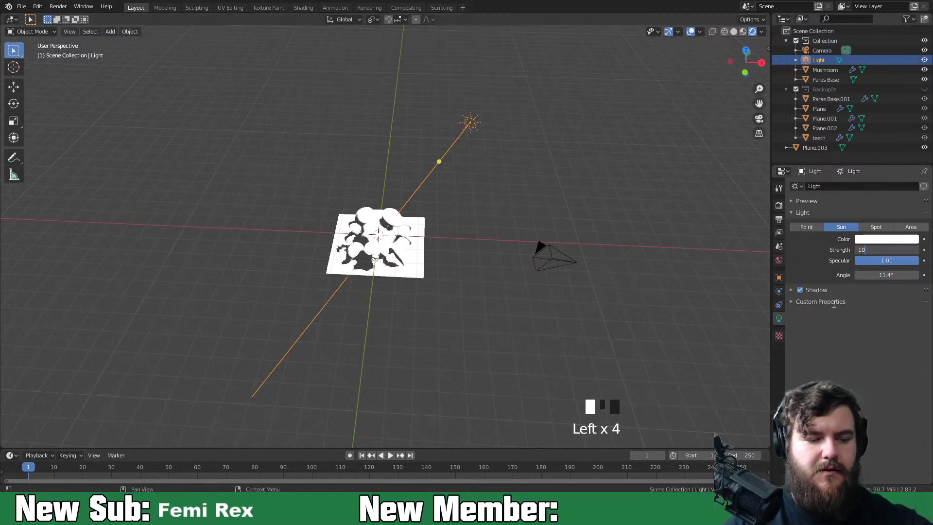
pyautogui.write('100.0')
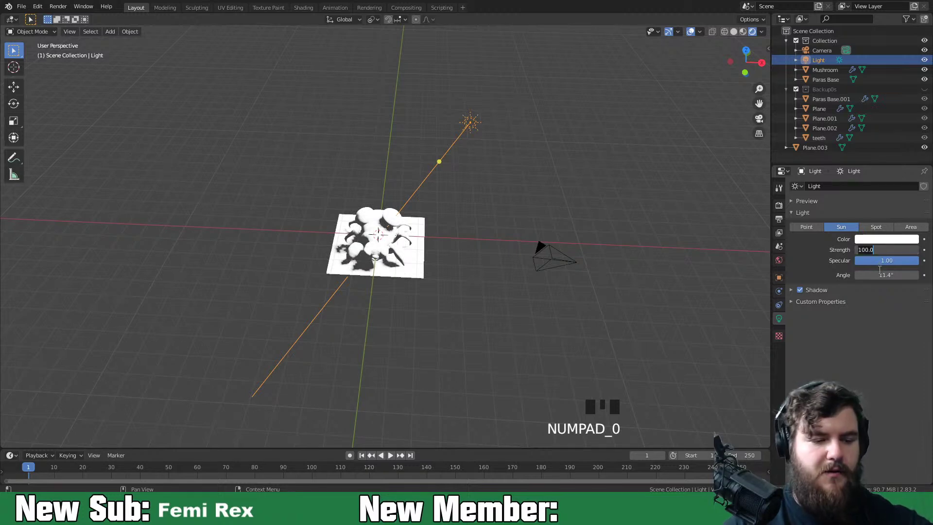
pyautogui.click(638, 280)
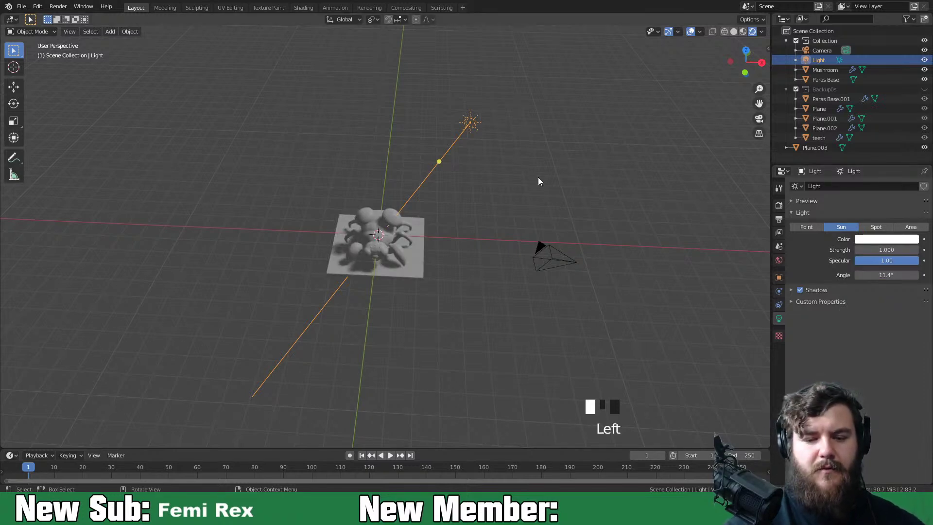
# Rotate the sun light around the global Z axis and set its strength to 3
pyautogui.press('r')
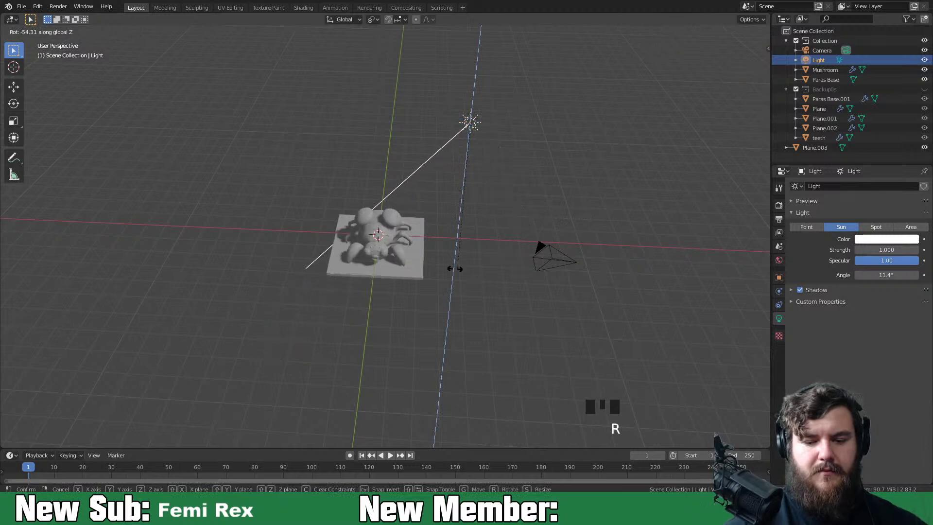
pyautogui.click(422, 266)
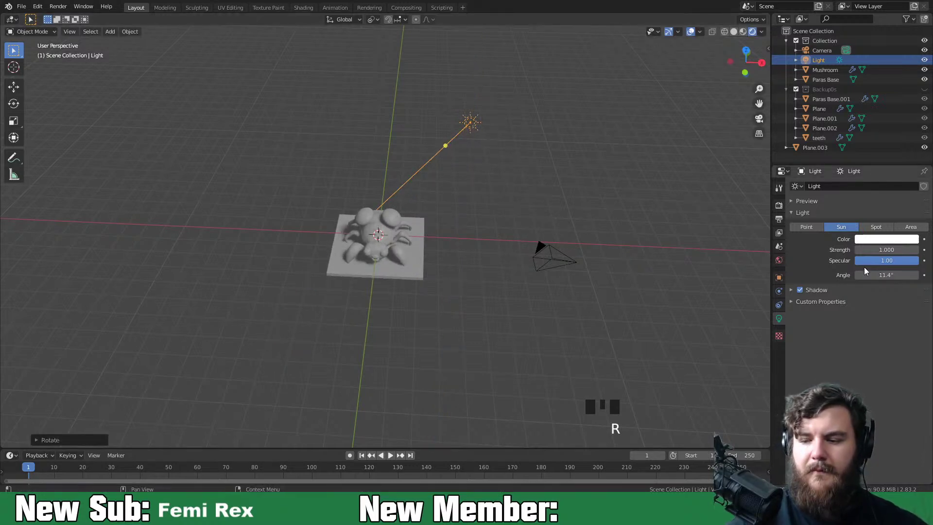
pyautogui.click(884, 249)
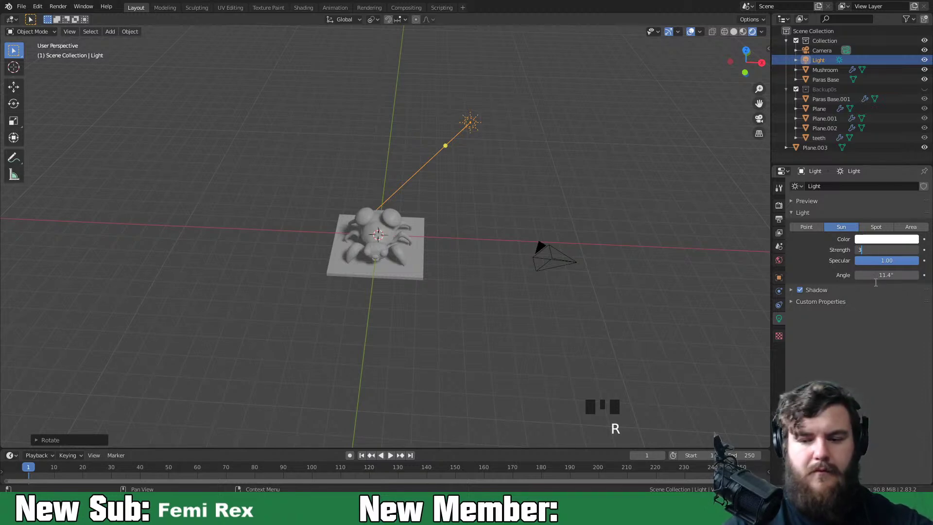
pyautogui.click(875, 284)
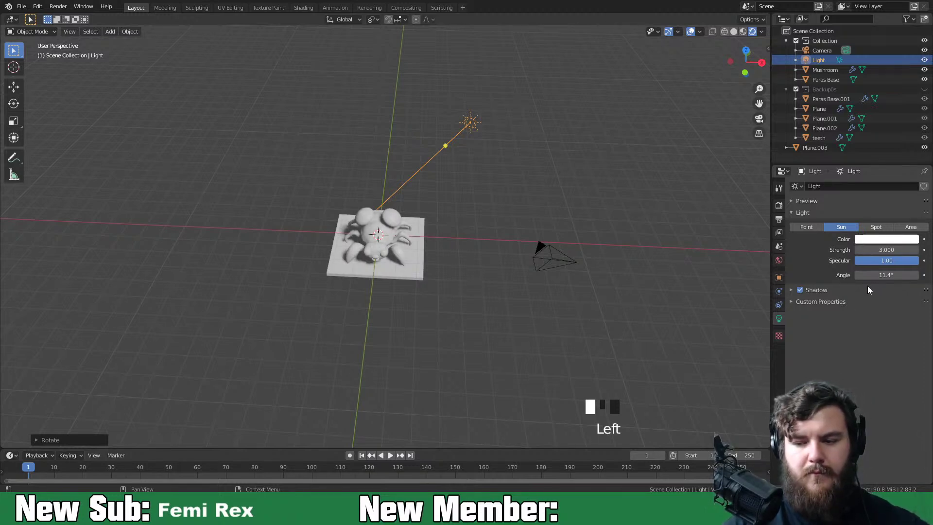
# View the Paras through the scene camera and parent the Mushroom object to Paras Base
pyautogui.press('KP_0')
pyautogui.press('KP_0')
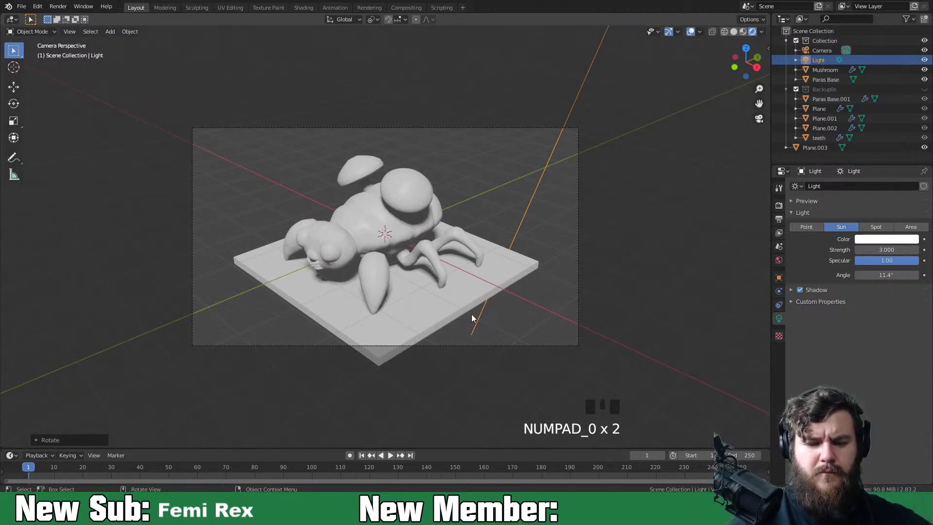
pyautogui.click(828, 80)
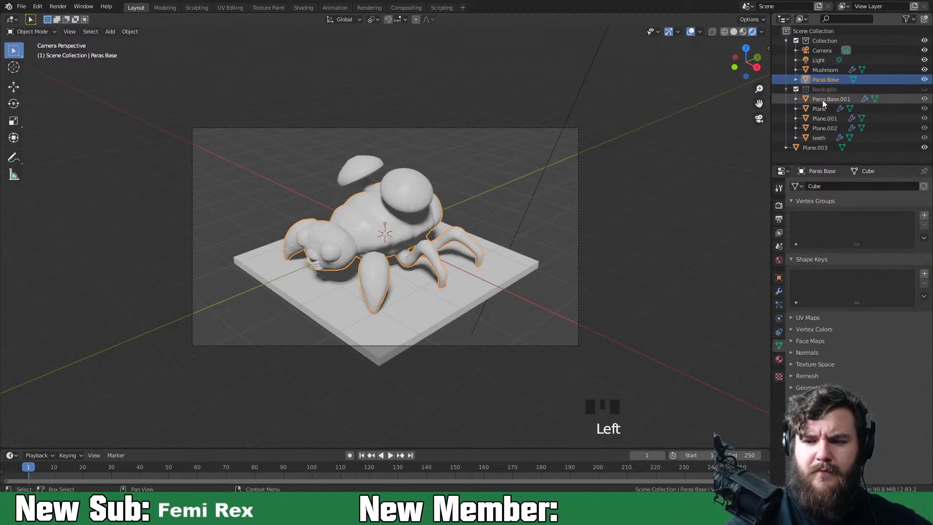
pyautogui.moveTo(805, 68); pyautogui.dragTo(810, 80)
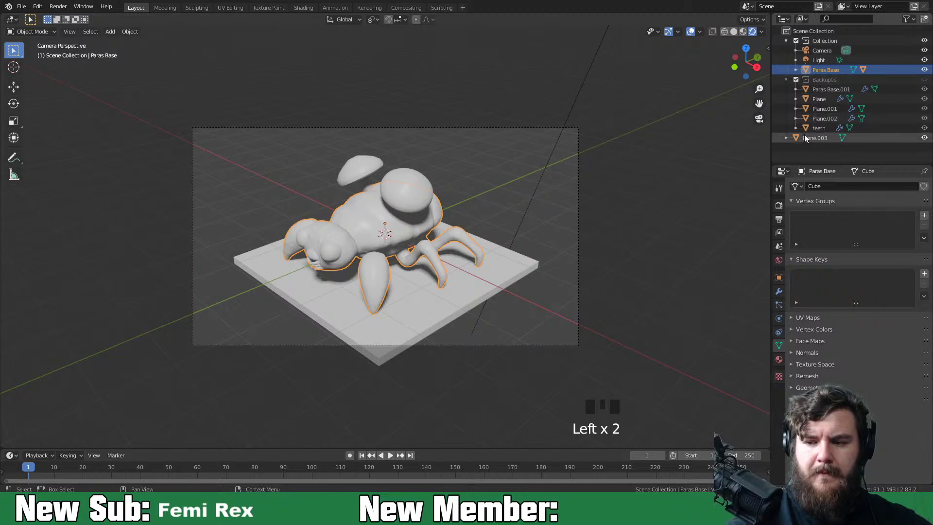
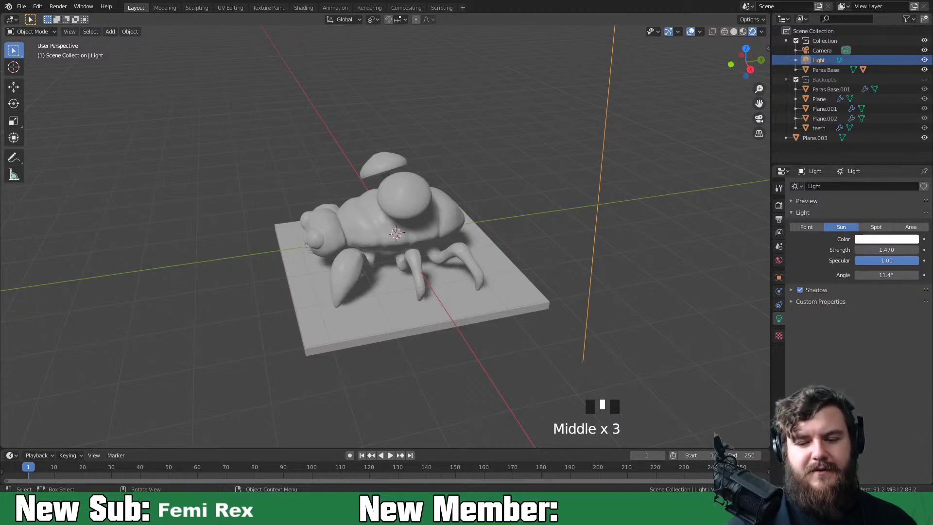
# Enable Auto Smooth in the Paras body's normals settings and select the mushrooms on its back
pyautogui.click(624, 236)
pyautogui.moveTo(548, 325); pyautogui.dragTo(608, 306, button='middle')
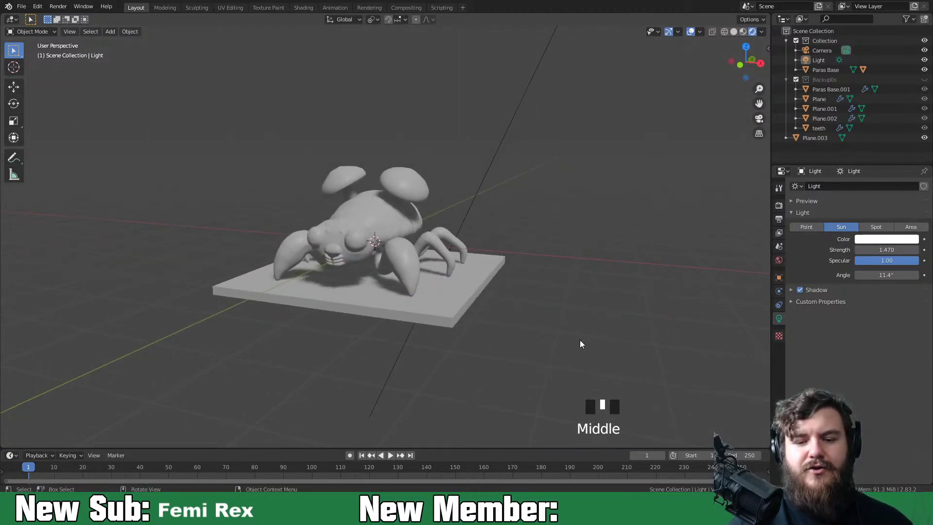
pyautogui.click(419, 281)
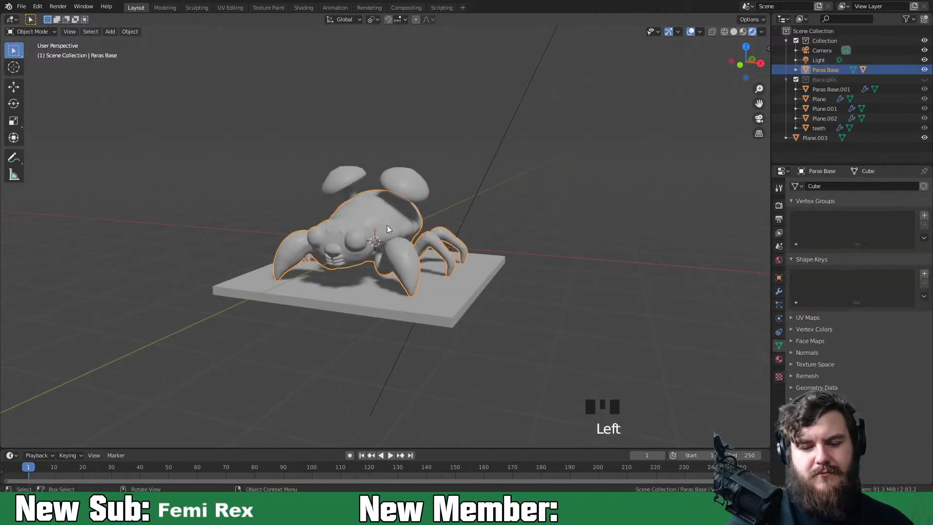
pyautogui.click(701, 32)
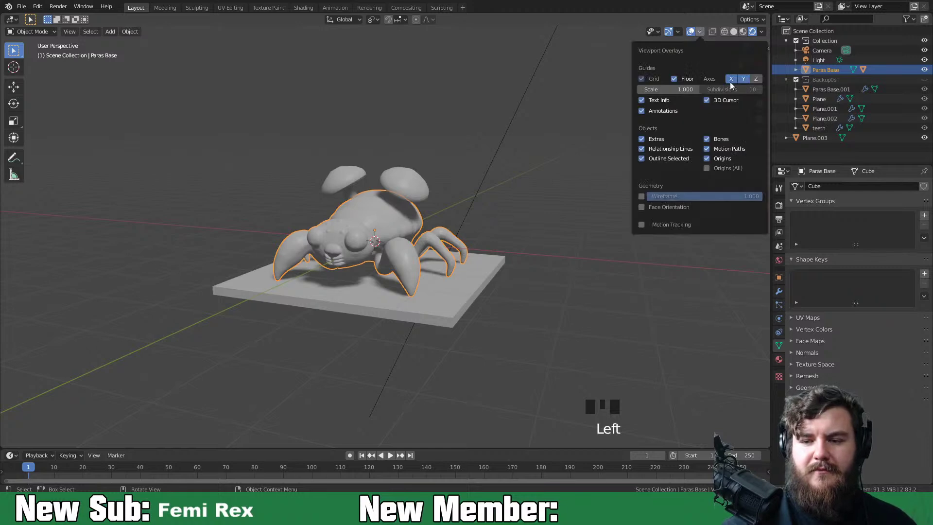
pyautogui.click(796, 353)
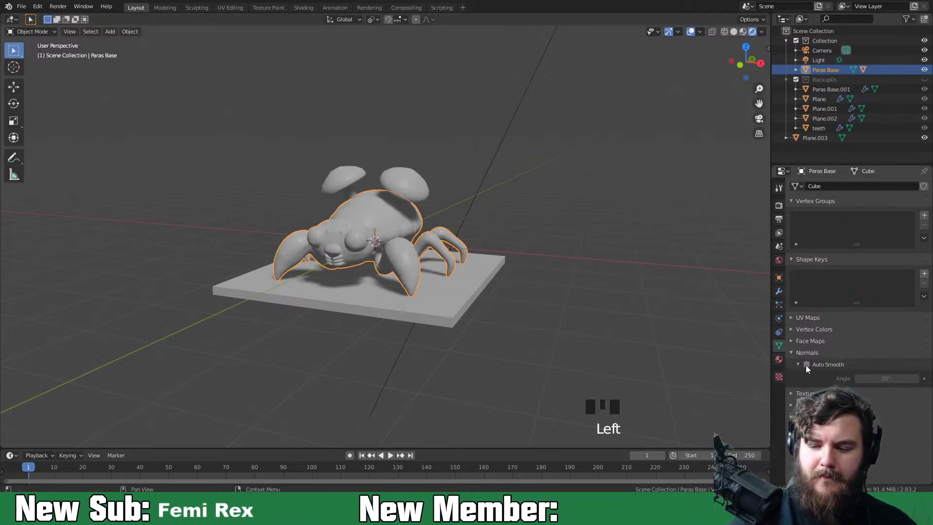
pyautogui.click(806, 365)
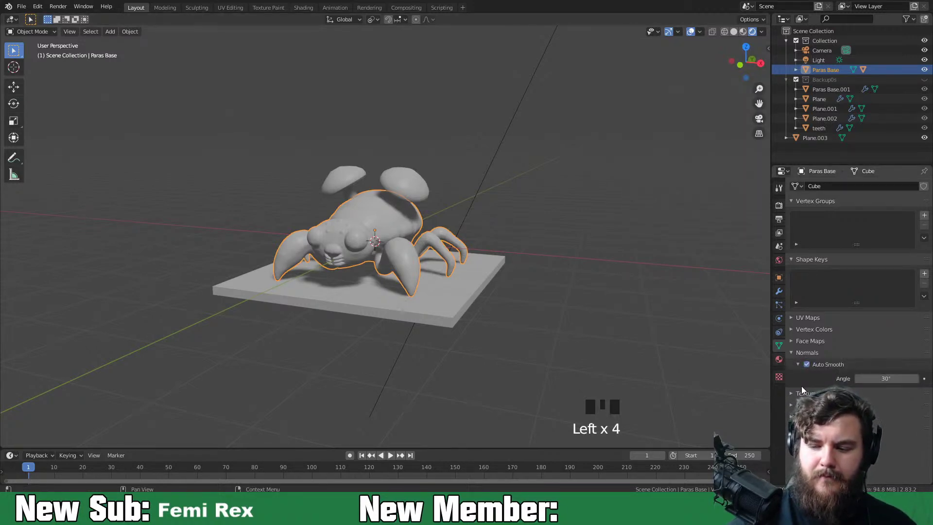
pyautogui.rightClick(361, 220)
pyautogui.click(412, 191)
pyautogui.rightClick(414, 194)
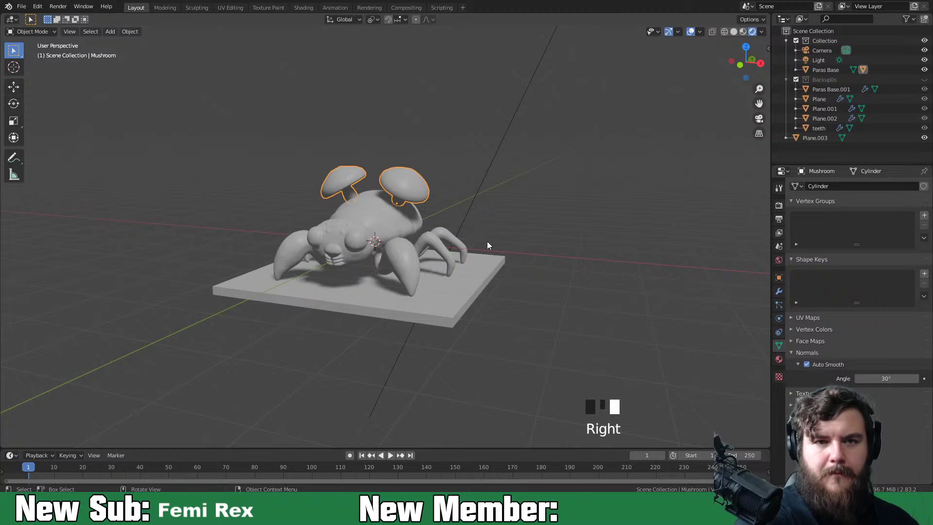
pyautogui.moveTo(537, 335)
pyautogui.mouseDown(button='middle')
pyautogui.moveTo(527, 337)
pyautogui.moveTo(612, 308)
pyautogui.moveTo(621, 347)
pyautogui.moveTo(484, 356)
pyautogui.moveTo(528, 345)
pyautogui.mouseUp(button='middle')
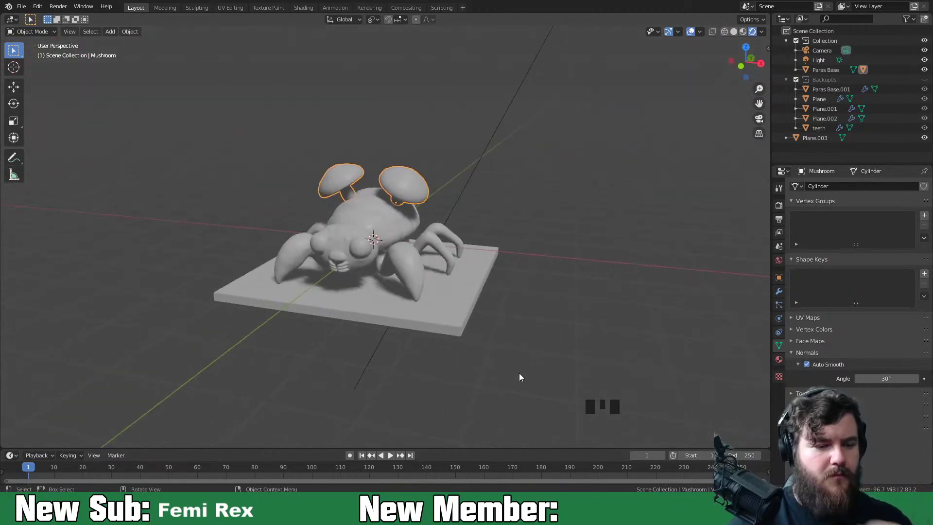
# Set the pivot point to the 3D Cursor and rotate the camera about -45° around global Z to face the Paras head-on
pyautogui.press('KP_0')
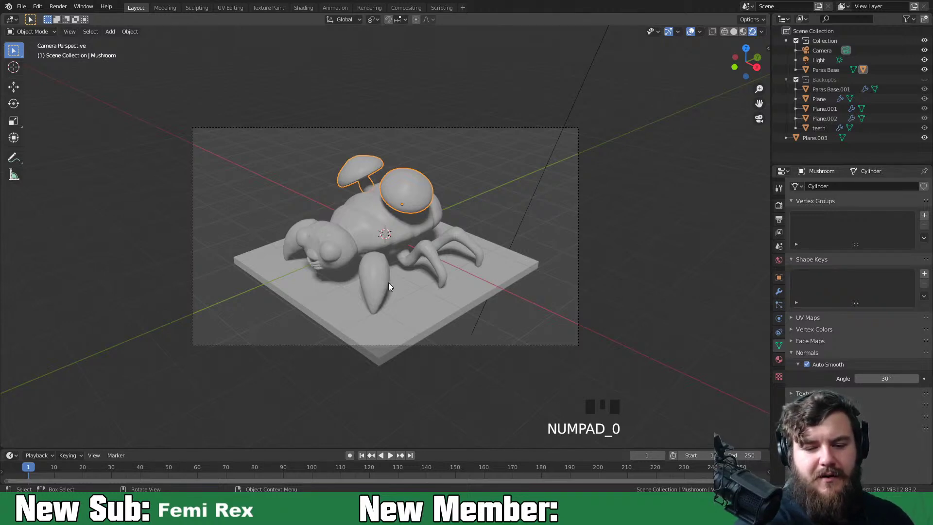
pyautogui.click(578, 234)
pyautogui.click(373, 20)
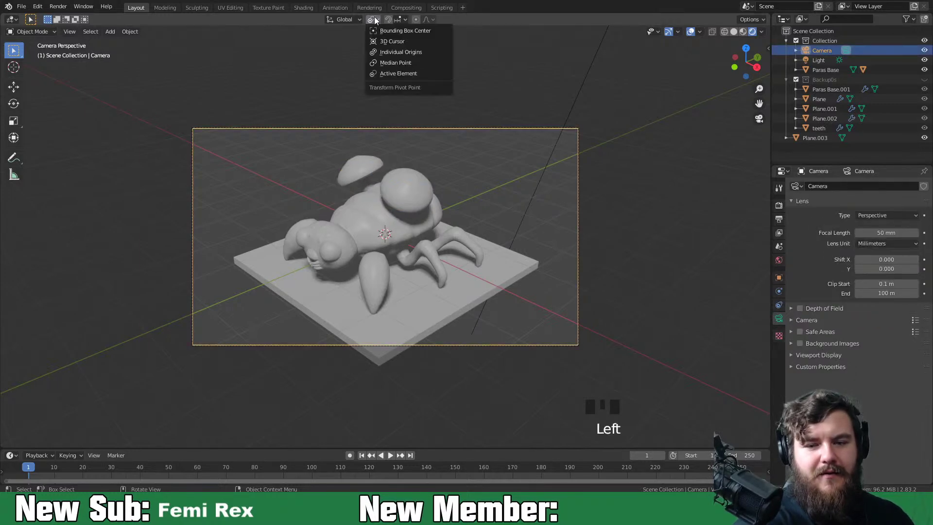
pyautogui.click(401, 42)
pyautogui.press('r')
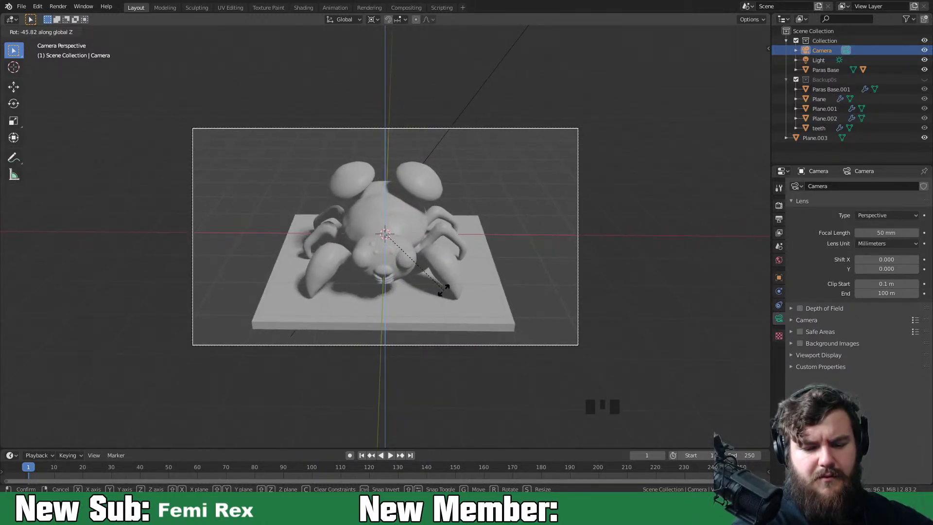
pyautogui.click(442, 292)
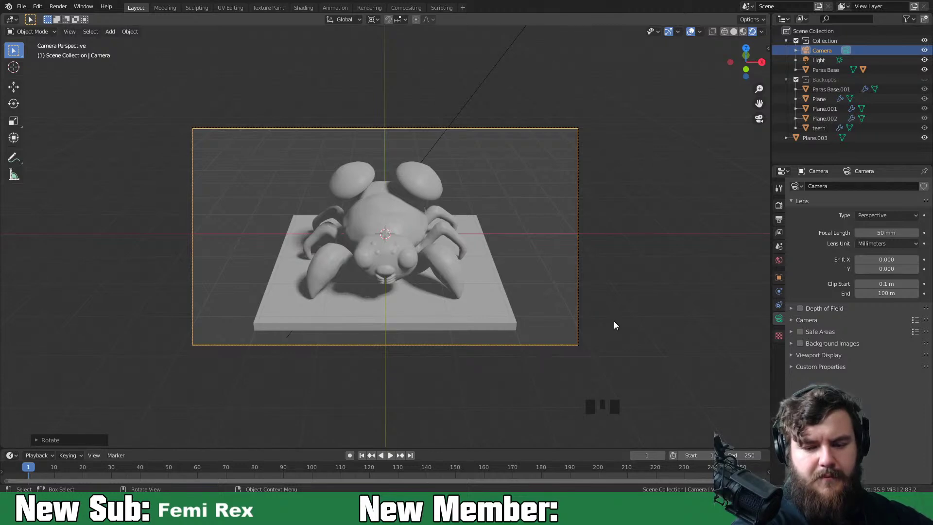
# Examine the Paras on its slab from the side and through the camera
pyautogui.moveTo(460, 243); pyautogui.dragTo(437, 240, button='middle')
pyautogui.scroll(4, 453, 266)
pyautogui.click(476, 279)
pyautogui.moveTo(477, 279); pyautogui.dragTo(448, 276, button='middle')
pyautogui.scroll(-3, 520, 280)
pyautogui.press('KP_0')
pyautogui.scroll(2, 447, 306)
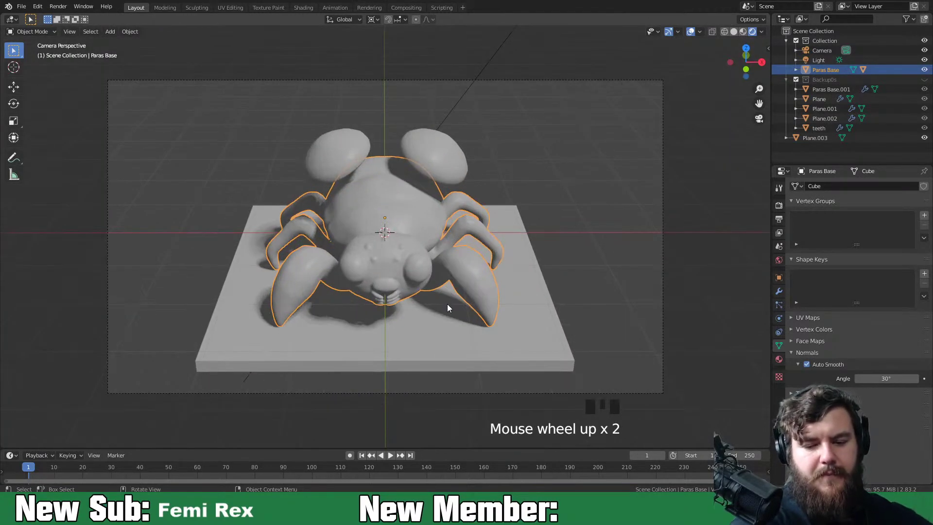
pyautogui.scroll(1, 456, 312)
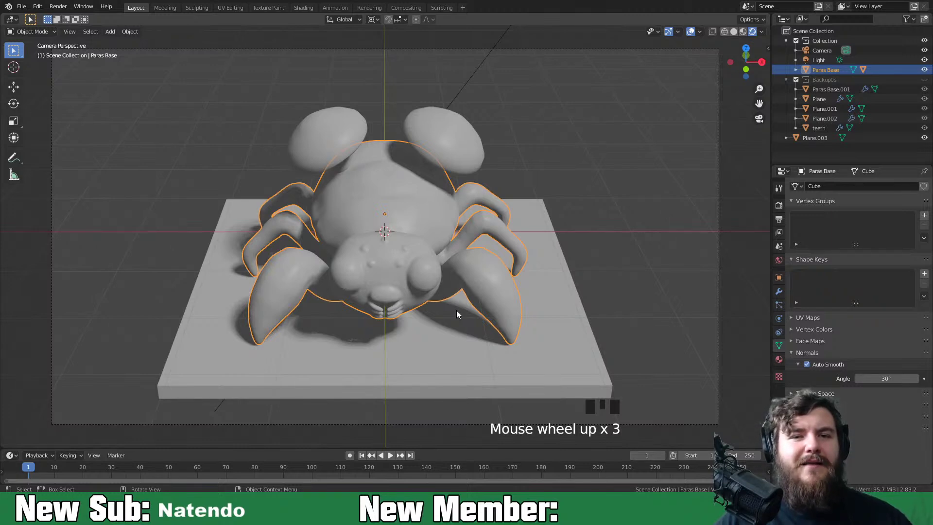
pyautogui.scroll(-4, 456, 310)
pyautogui.scroll(4, 475, 308)
pyautogui.moveTo(475, 308); pyautogui.dragTo(379, 313, button='middle')
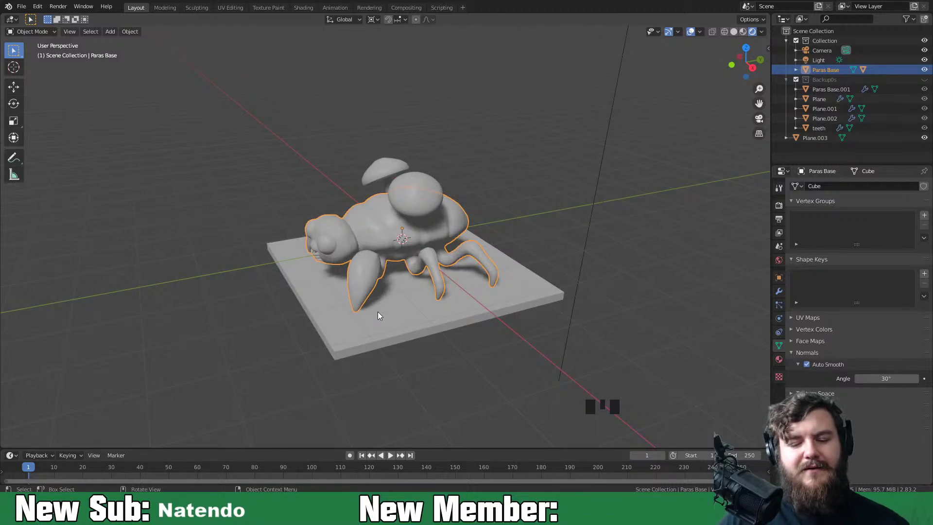
pyautogui.moveTo(378, 315); pyautogui.dragTo(366, 284, button='middle')
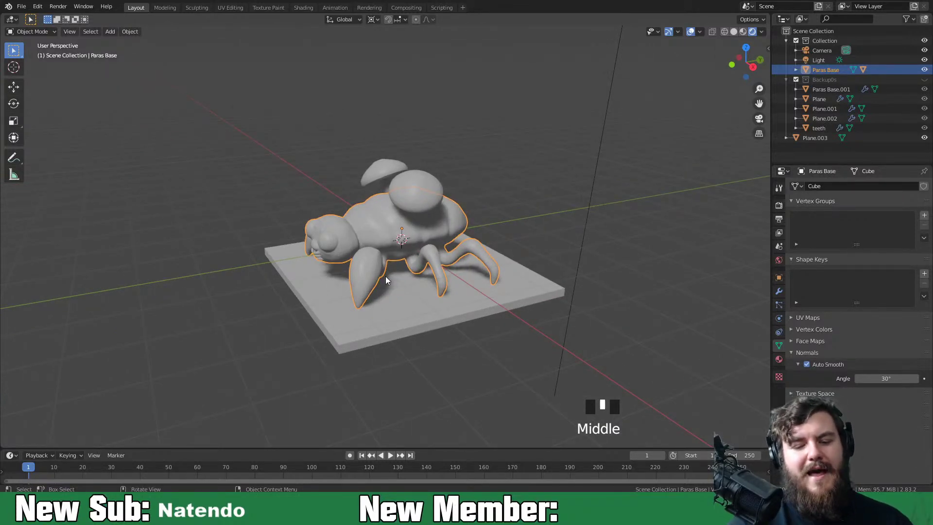
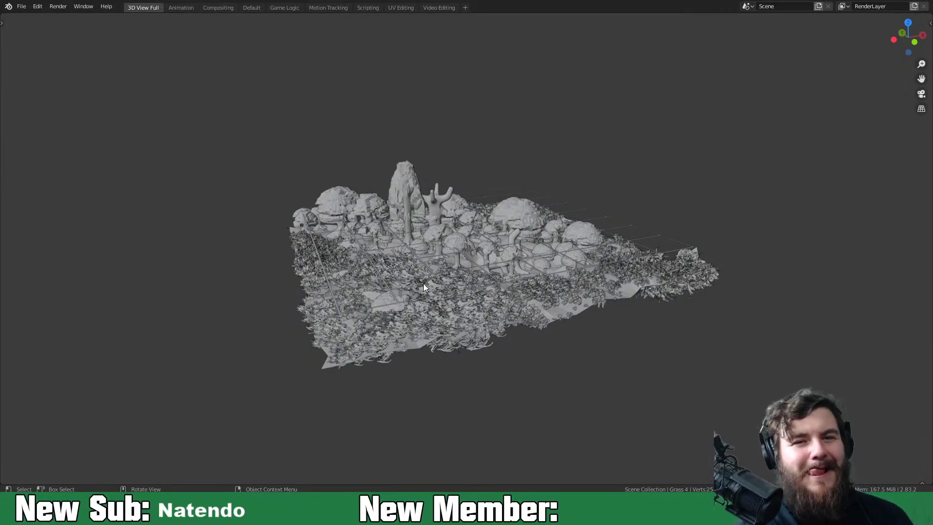
# Inspect the large trees and ground foliage in the separate forest scene from closer up
pyautogui.scroll(4, 451, 281)
pyautogui.moveTo(595, 272); pyautogui.dragTo(505, 281, button='middle')
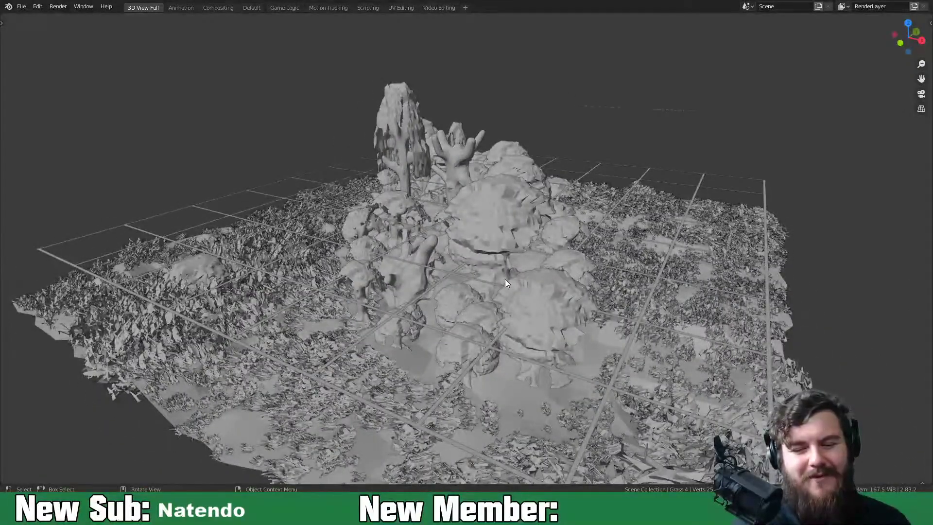
# Inspect the whole forest scene from directly above and from several oblique angles around the trees
pyautogui.moveTo(562, 268); pyautogui.dragTo(552, 363, button='middle')
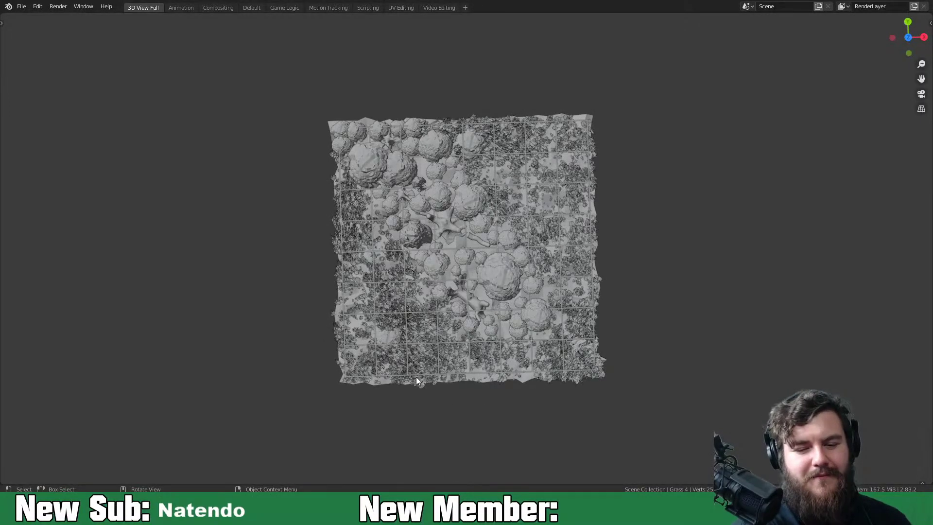
pyautogui.keyDown('alt'); pyautogui.moveTo(532, 351); pyautogui.dragTo(419, 255, button='middle'); pyautogui.keyUp('alt')
pyautogui.moveTo(458, 222); pyautogui.dragTo(504, 214, button='middle')
pyautogui.moveTo(599, 287); pyautogui.dragTo(623, 216, button='middle')
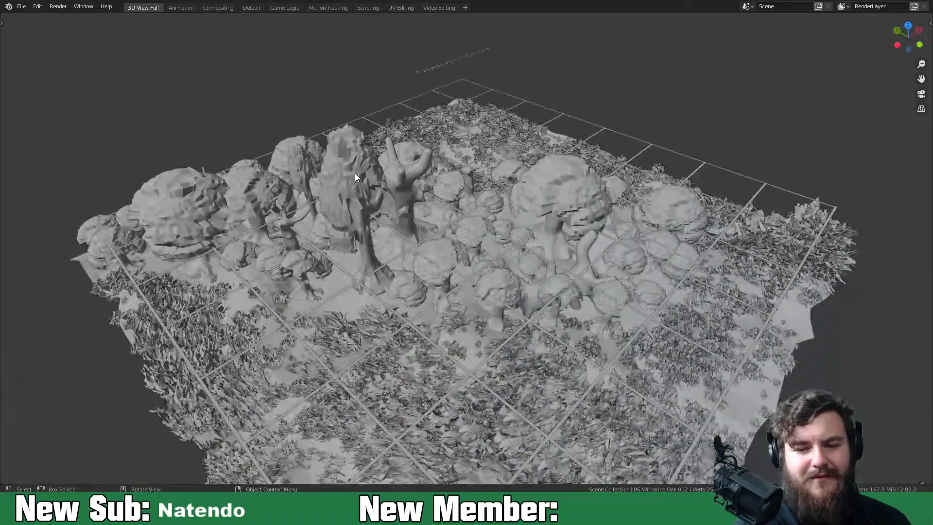
pyautogui.moveTo(410, 180); pyautogui.dragTo(380, 235, button='middle')
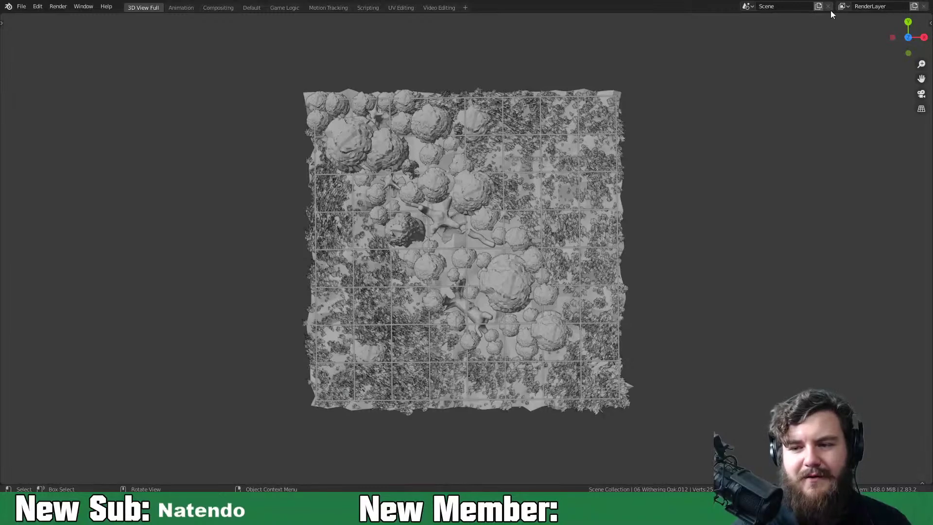
# Compare the forest scene from above in wireframe and solid shading, and examine it closer in rendered shading
pyautogui.hotkey('shift', 'z')
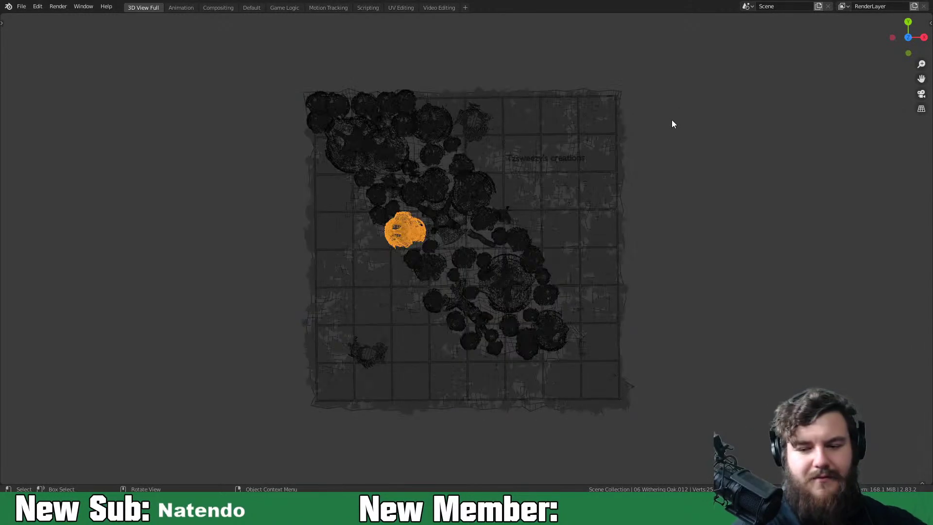
pyautogui.hotkey('shift', 'z')
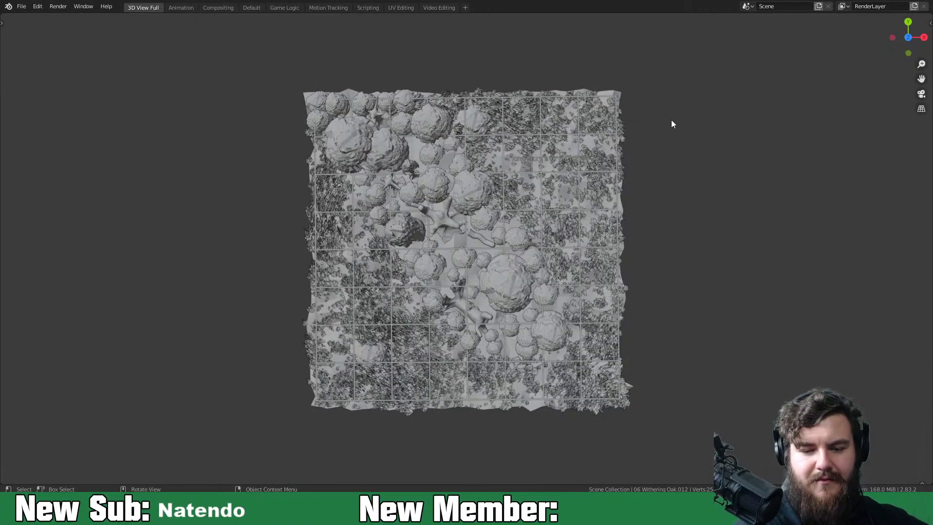
pyautogui.press('z')
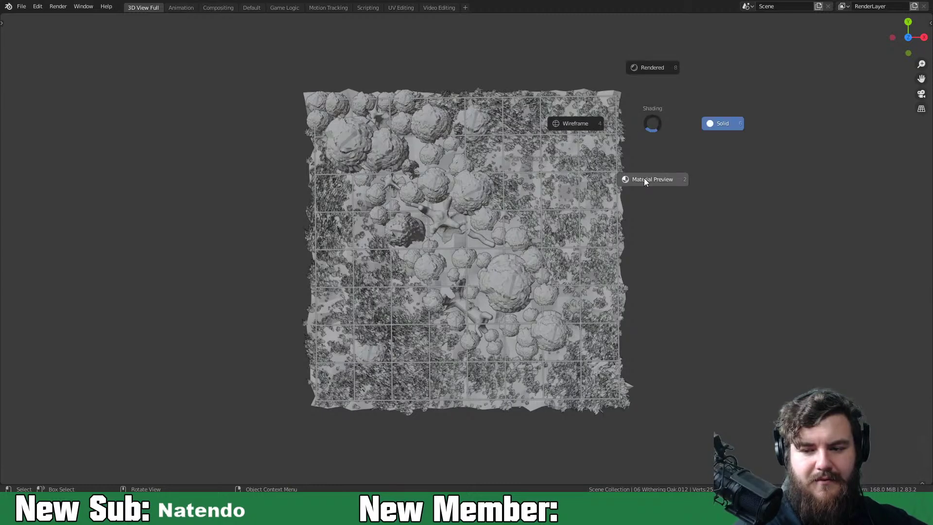
pyautogui.click(656, 68)
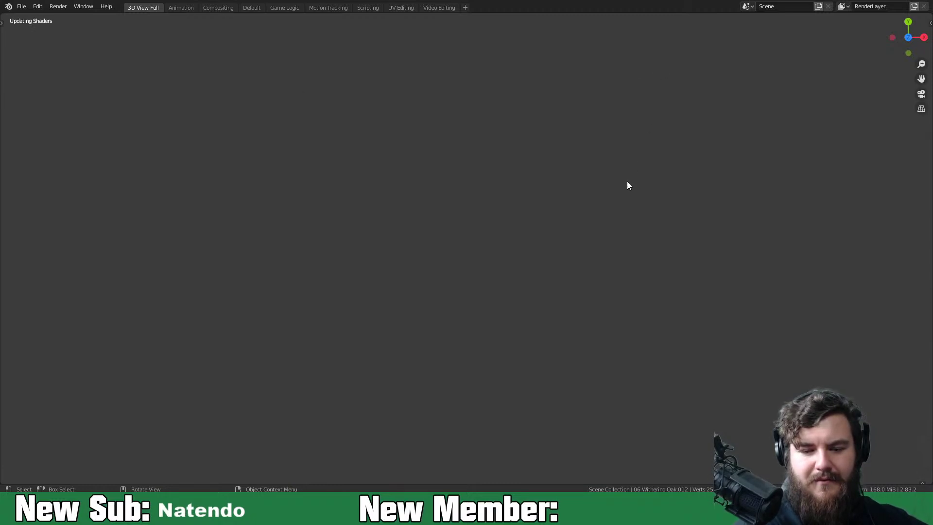
pyautogui.scroll(4, 611, 227)
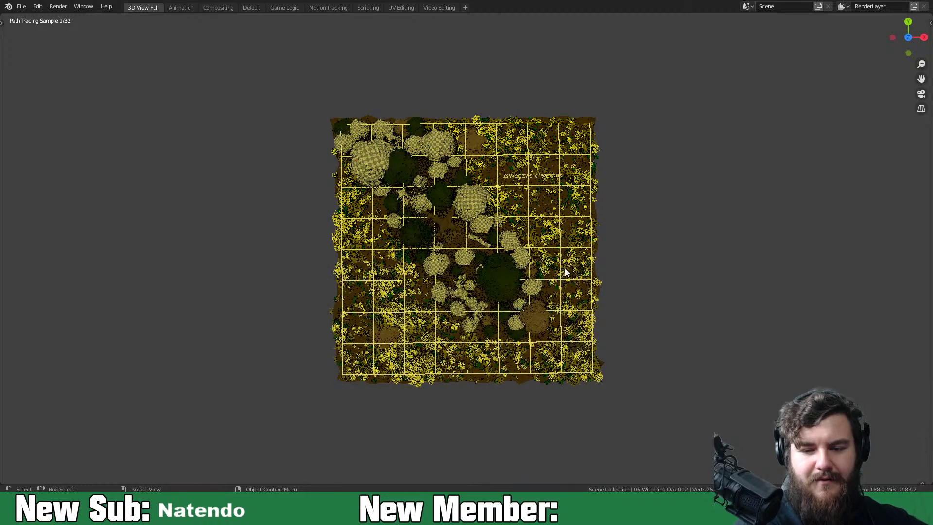
pyautogui.scroll(3, 563, 272)
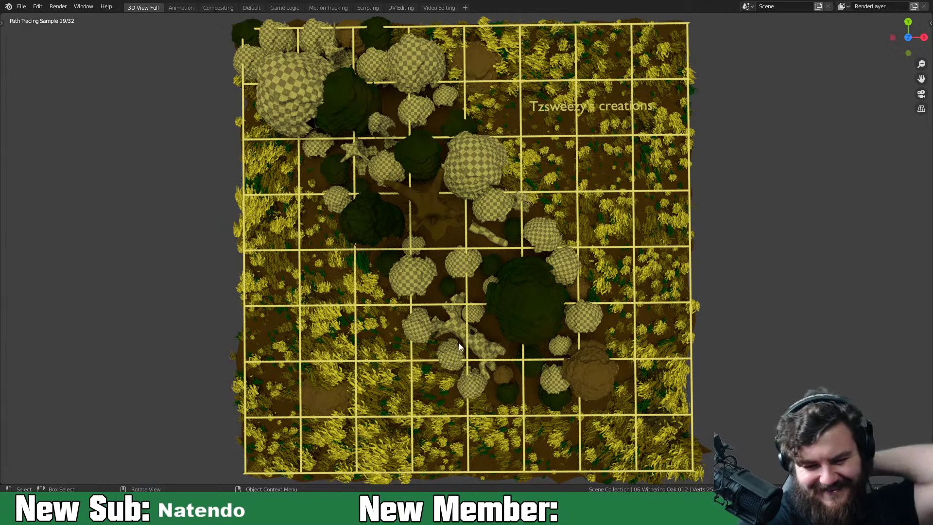
# Open Thor's hammer.blend without saving the forest scene and view the hammer at an angle
pyautogui.click(22, 7)
pyautogui.click(33, 26)
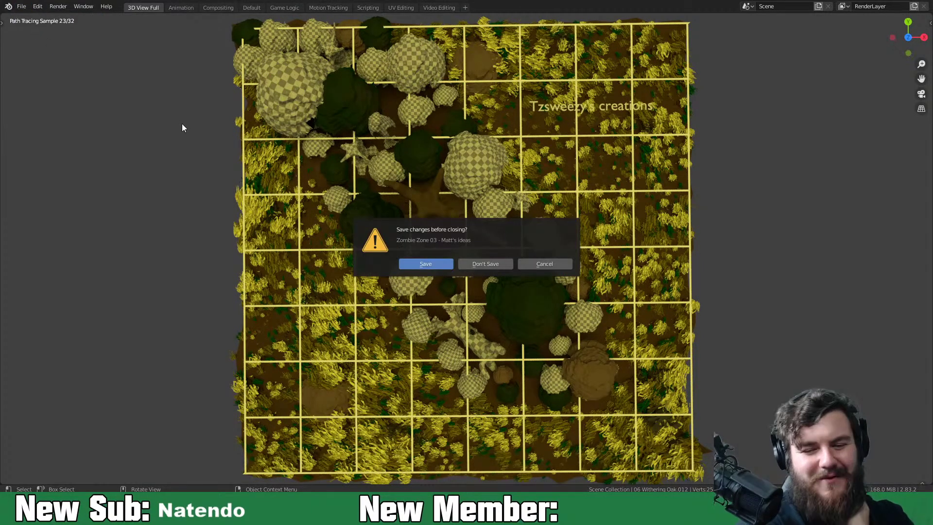
pyautogui.click(483, 265)
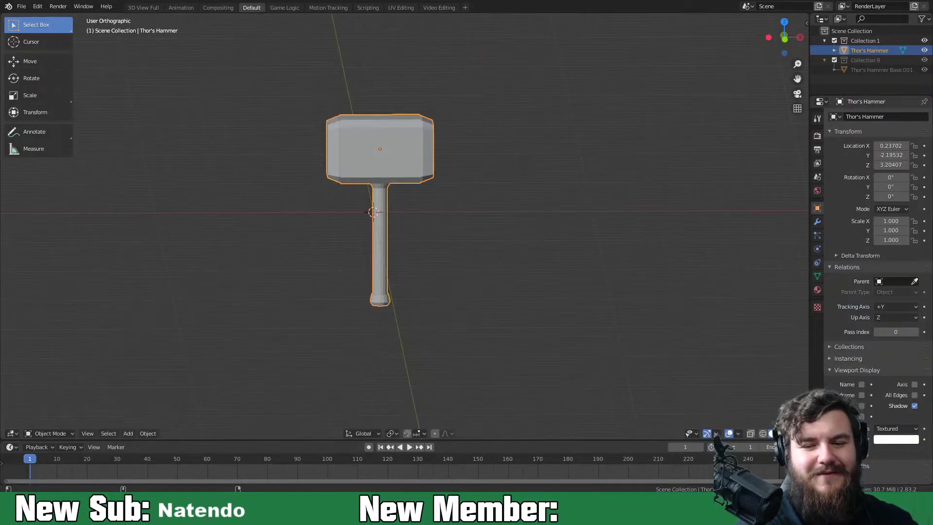
pyautogui.moveTo(556, 298); pyautogui.dragTo(467, 272, button='middle')
# Open Buster Sword.blend and show both swords with their backing plane in the 3D View Full workspace
pyautogui.click(21, 6)
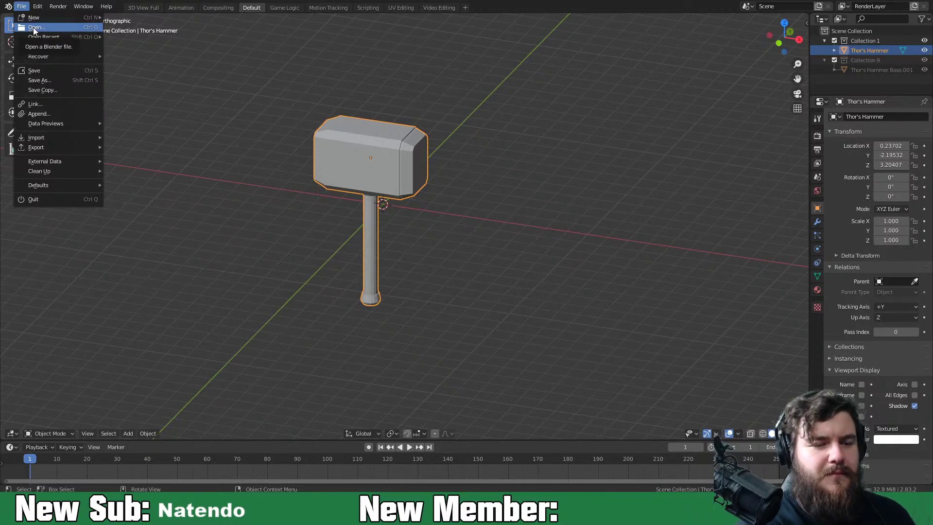
pyautogui.press('Escape')
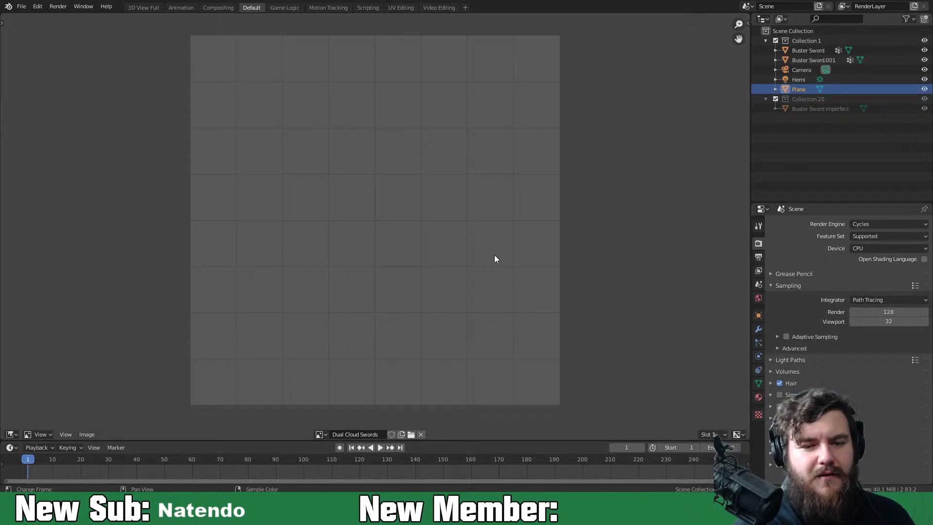
pyautogui.click(144, 8)
pyautogui.scroll(-4, 362, 284)
pyautogui.moveTo(363, 284); pyautogui.dragTo(407, 272, button='middle')
pyautogui.scroll(-3, 406, 272)
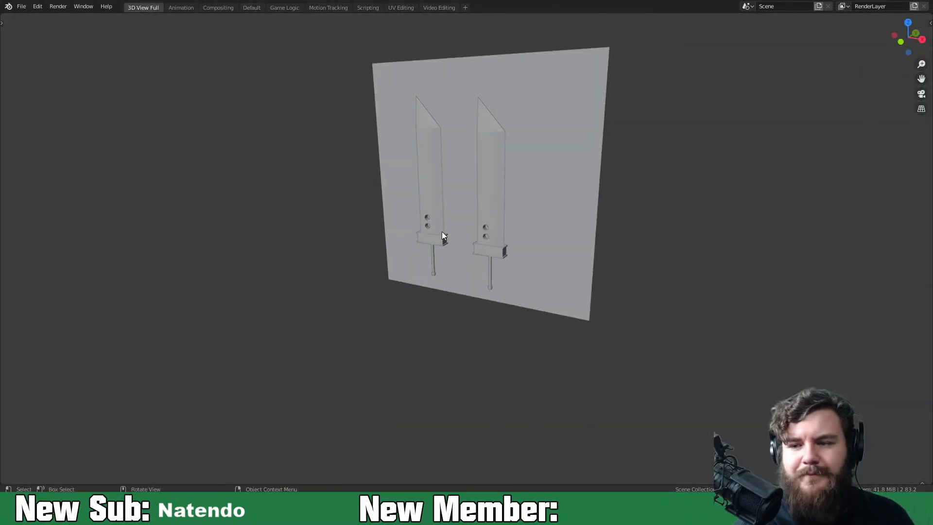
# Display the two Buster Swords in rendered shading and examine them from the front and a low angle
pyautogui.press('z')
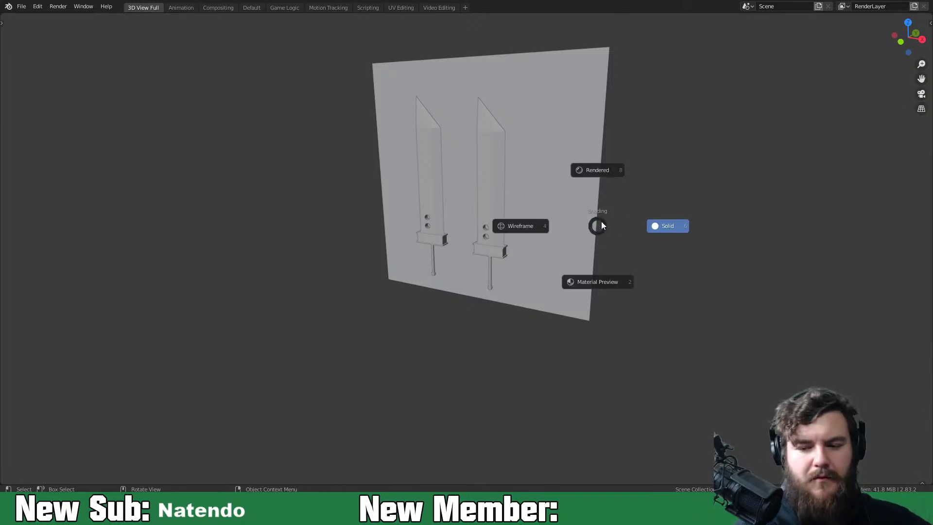
pyautogui.click(600, 224)
pyautogui.moveTo(599, 167)
pyautogui.mouseDown(button='middle')
pyautogui.moveTo(471, 243)
pyautogui.moveTo(537, 225)
pyautogui.moveTo(516, 267)
pyautogui.mouseUp(button='middle')
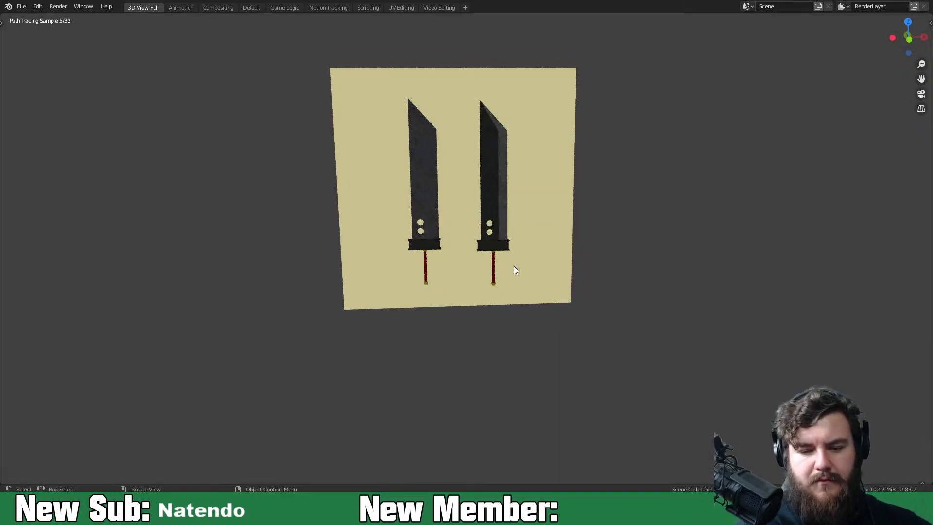
pyautogui.scroll(5, 516, 266)
pyautogui.scroll(1, 621, 269)
pyautogui.moveTo(619, 264); pyautogui.dragTo(625, 293, button='middle')
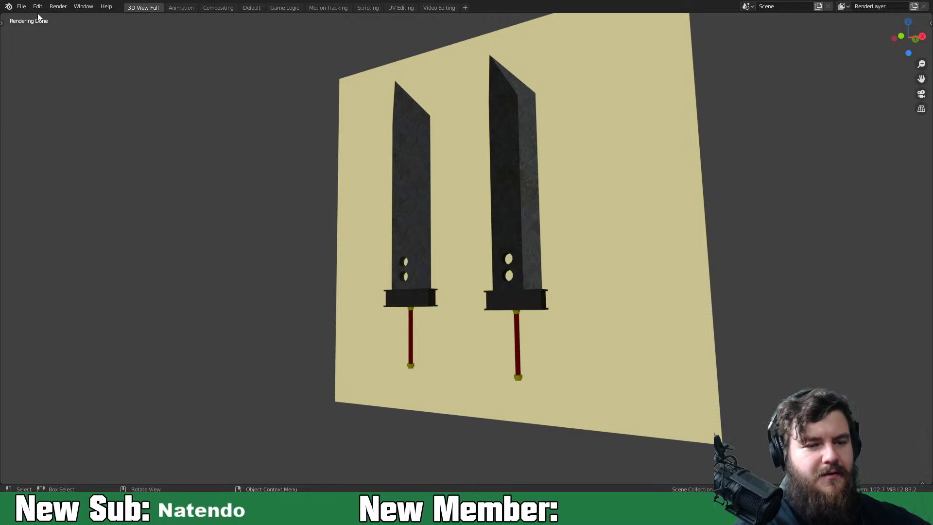
# Reopen the recent file paras.blend and view the Paras on its slab
pyautogui.click(21, 7)
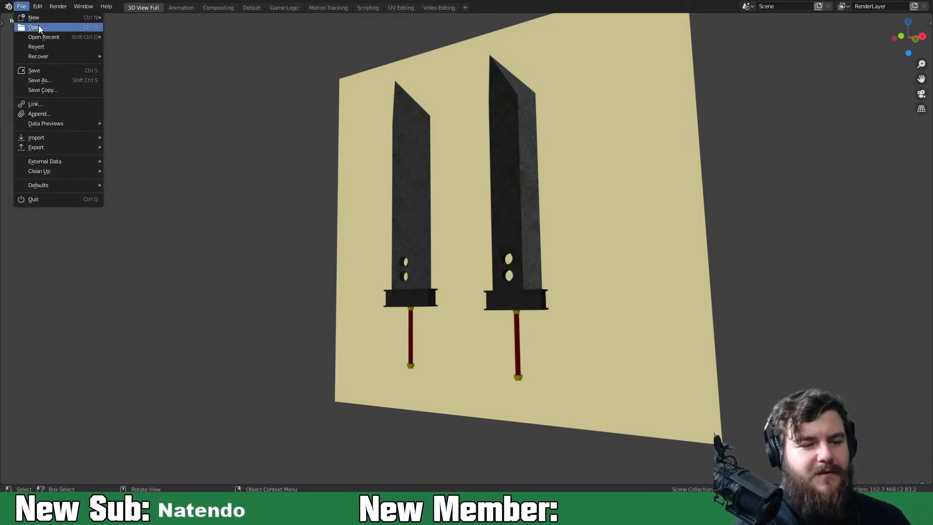
pyautogui.moveTo(42, 39)
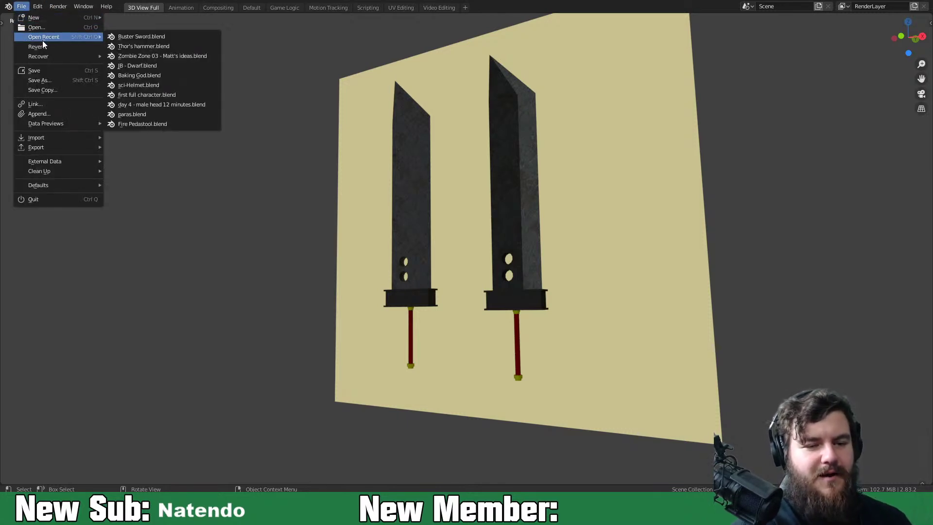
pyautogui.click(159, 115)
pyautogui.moveTo(419, 238); pyautogui.dragTo(429, 237, button='middle')
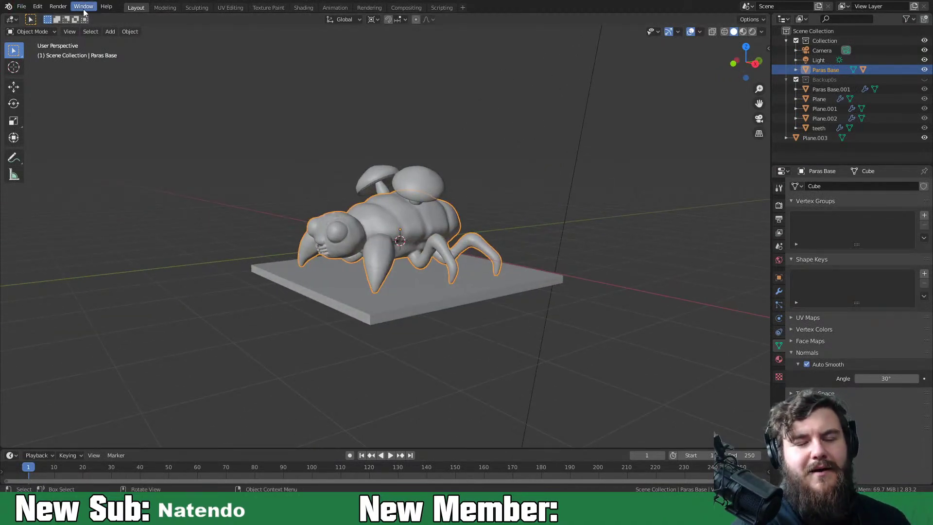
# Open the file with the panda character and examine the model from the front and side
pyautogui.click(37, 7)
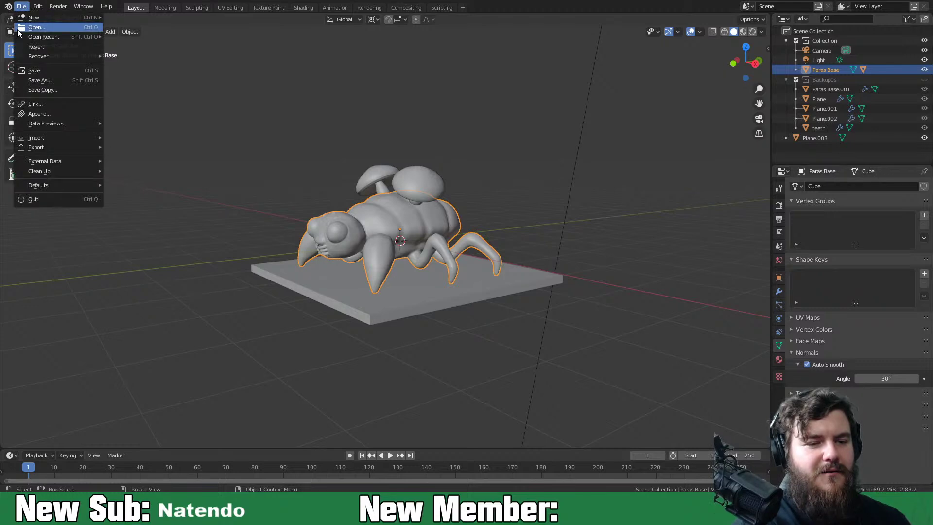
pyautogui.click(24, 23)
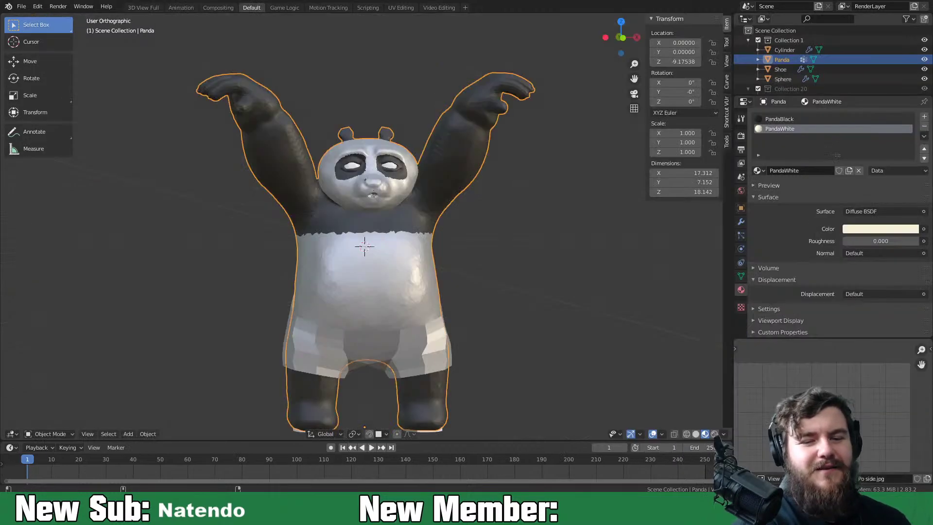
pyautogui.moveTo(506, 288); pyautogui.dragTo(79, 284, button='middle')
pyautogui.moveTo(473, 281); pyautogui.dragTo(369, 291, button='middle')
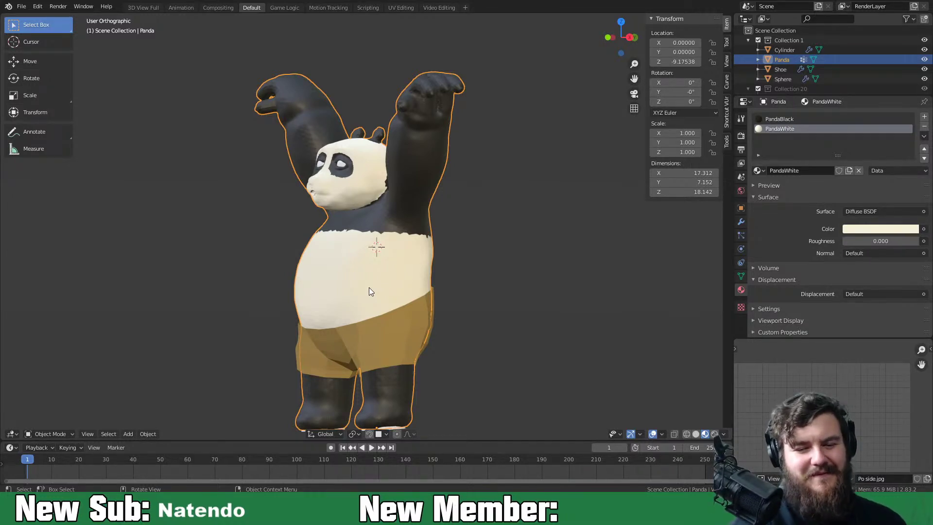
pyautogui.moveTo(486, 341); pyautogui.dragTo(399, 311, button='middle')
# Open the file with the Bulbasaur, Ivysaur and Venusaur models and view the trio from the front
pyautogui.click(21, 6)
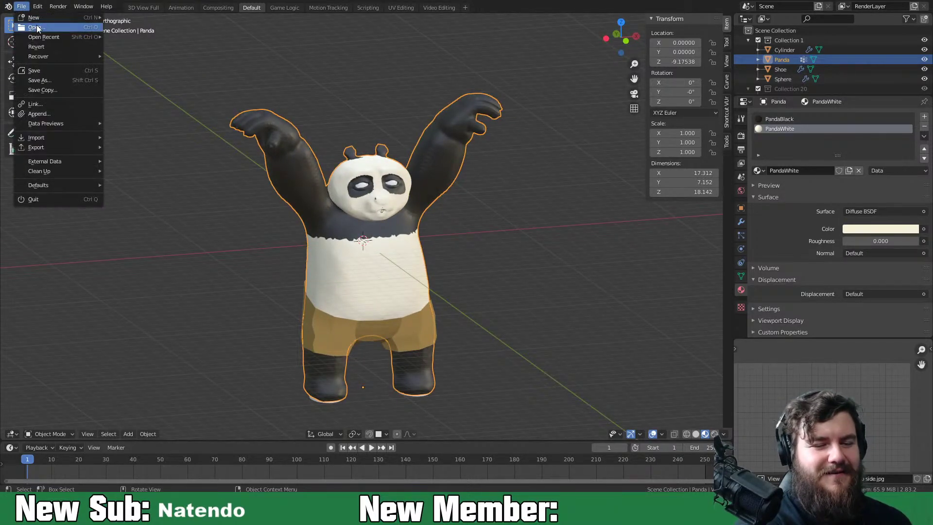
pyautogui.press('Escape')
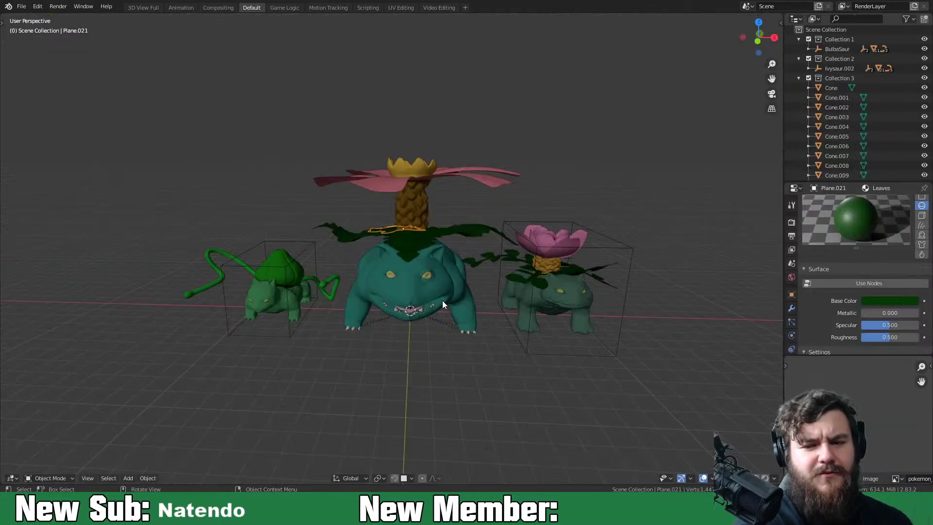
pyautogui.moveTo(502, 366)
pyautogui.mouseDown(button='middle')
pyautogui.moveTo(551, 361)
pyautogui.moveTo(504, 353)
pyautogui.mouseUp(button='middle')
pyautogui.scroll(2, 474, 372)
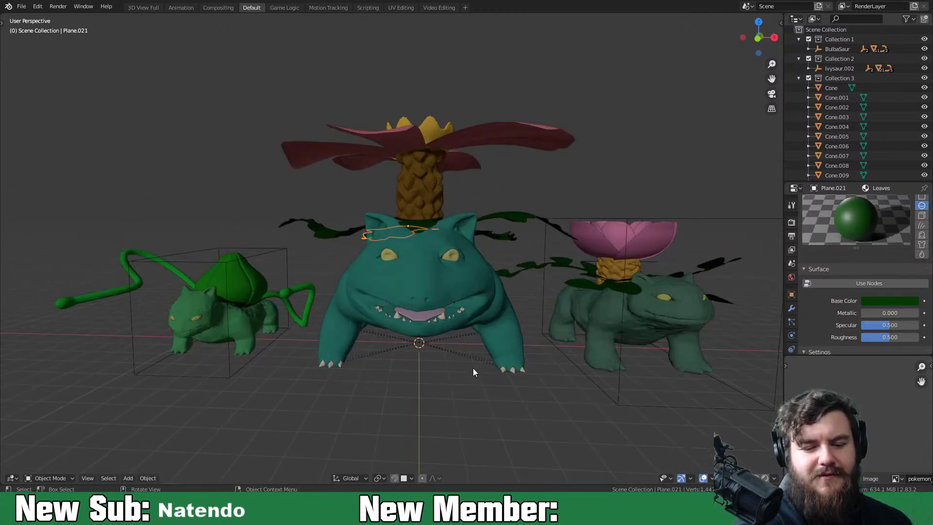
# Examine the Bulbasaur, Ivysaur and Venusaur models from both sides, and inspect Venusaur's face and teeth up close
pyautogui.moveTo(468, 338); pyautogui.dragTo(401, 234, button='middle')
pyautogui.moveTo(403, 158); pyautogui.dragTo(581, 286, button='middle')
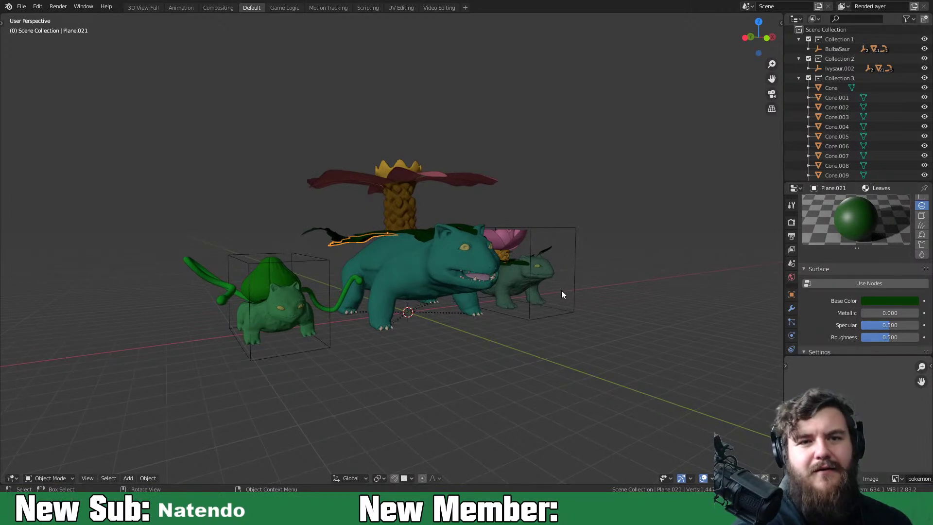
pyautogui.moveTo(555, 295); pyautogui.dragTo(492, 288, button='middle')
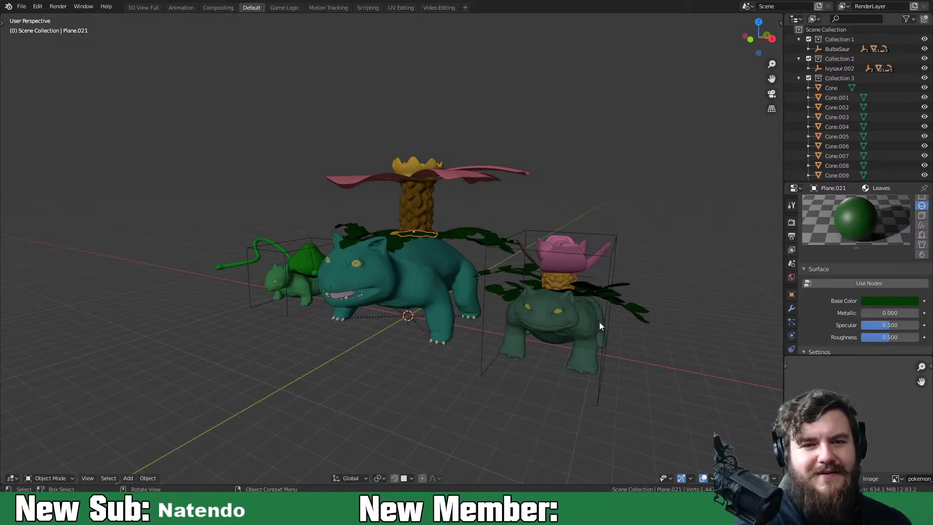
pyautogui.moveTo(506, 328); pyautogui.dragTo(208, 227, button='middle')
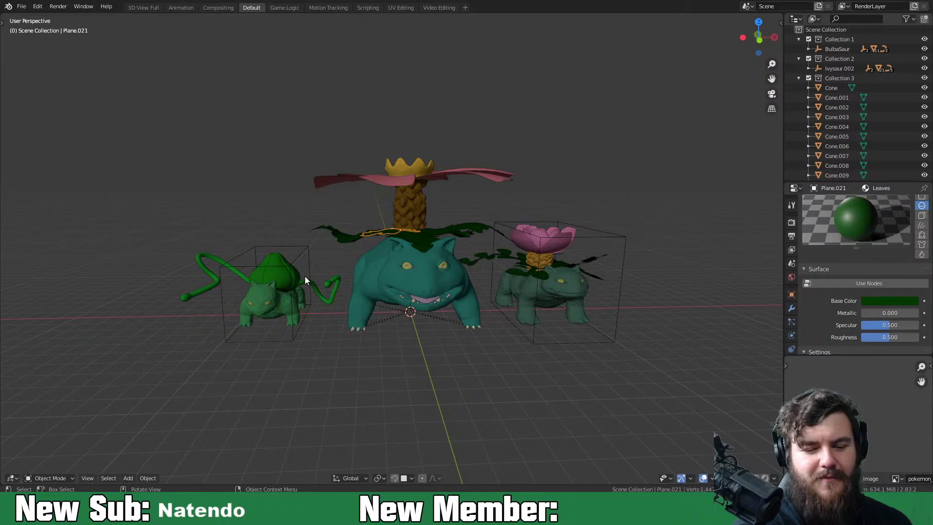
pyautogui.moveTo(450, 206); pyautogui.dragTo(410, 230, button='middle')
pyautogui.moveTo(555, 312); pyautogui.dragTo(485, 314, button='middle')
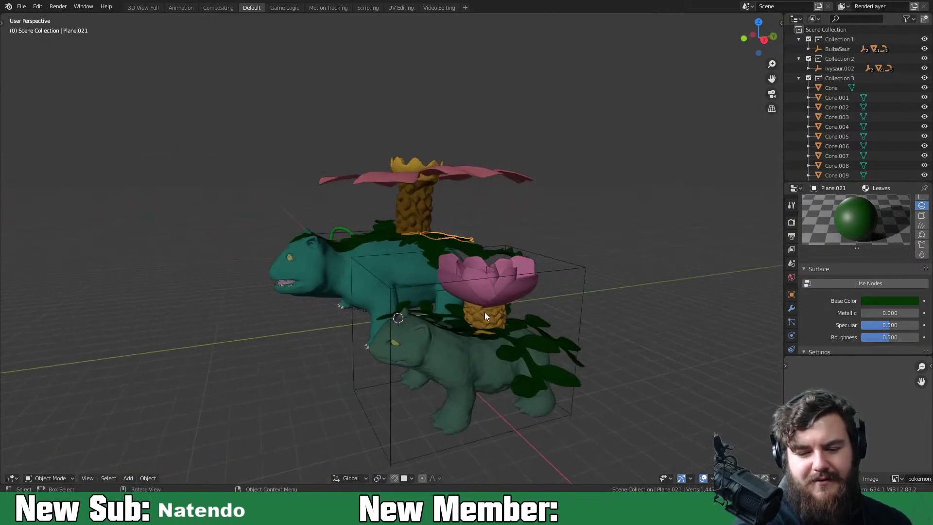
pyautogui.moveTo(541, 339); pyautogui.dragTo(585, 338, button='middle')
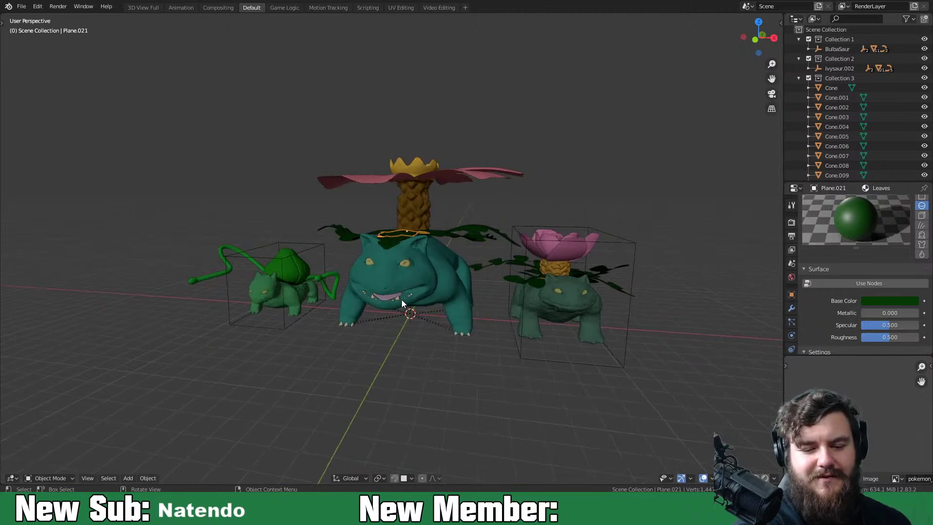
pyautogui.scroll(3, 402, 300)
pyautogui.scroll(2, 393, 335)
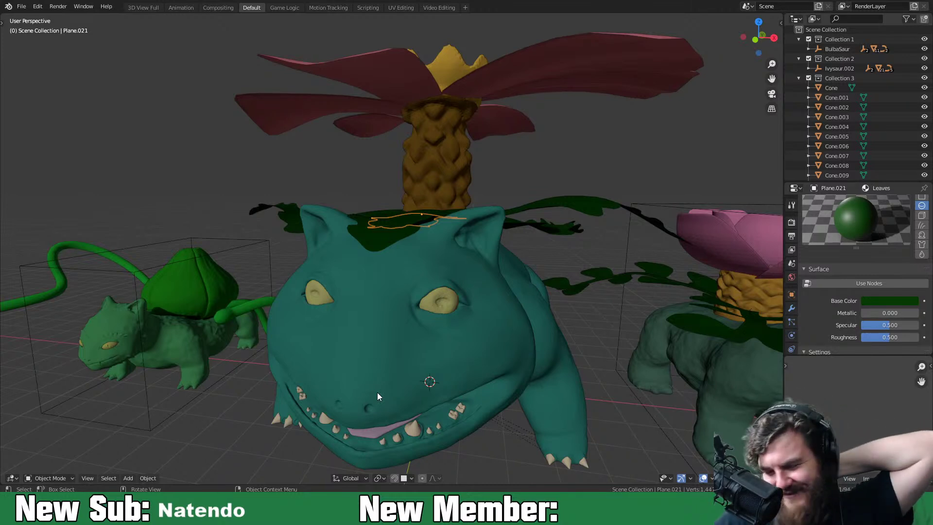
pyautogui.scroll(-4, 378, 392)
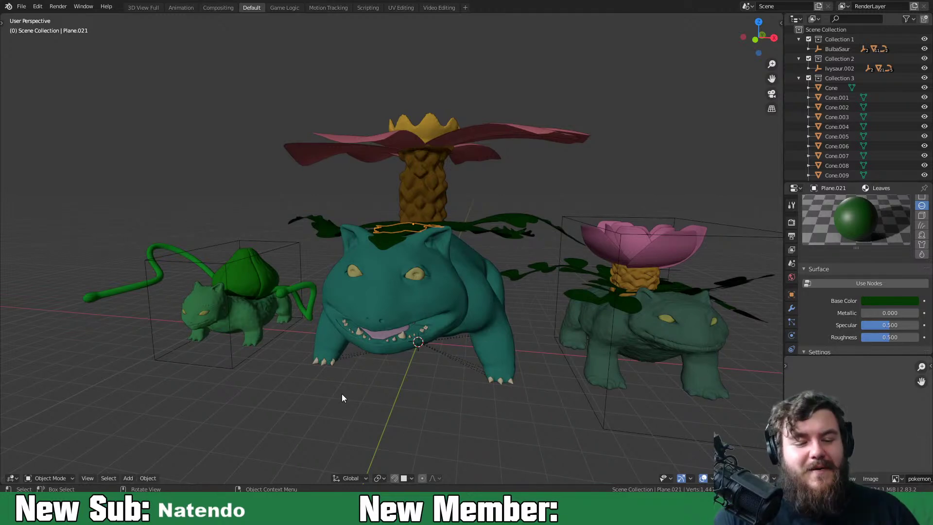
# Open the file with Duskull, the large pumpkin creature and the candle creature, and view them together
pyautogui.click(22, 7)
pyautogui.click(30, 24)
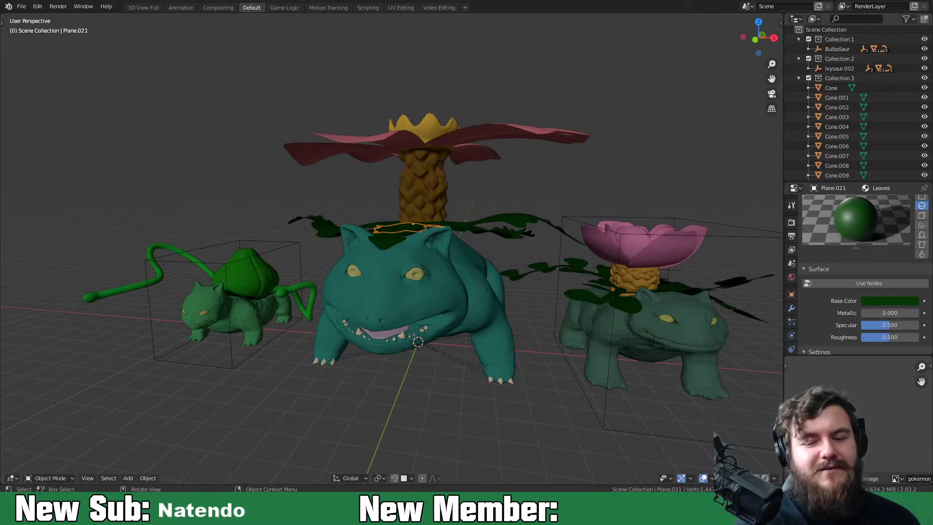
pyautogui.moveTo(555, 357); pyautogui.dragTo(296, 299, button='middle')
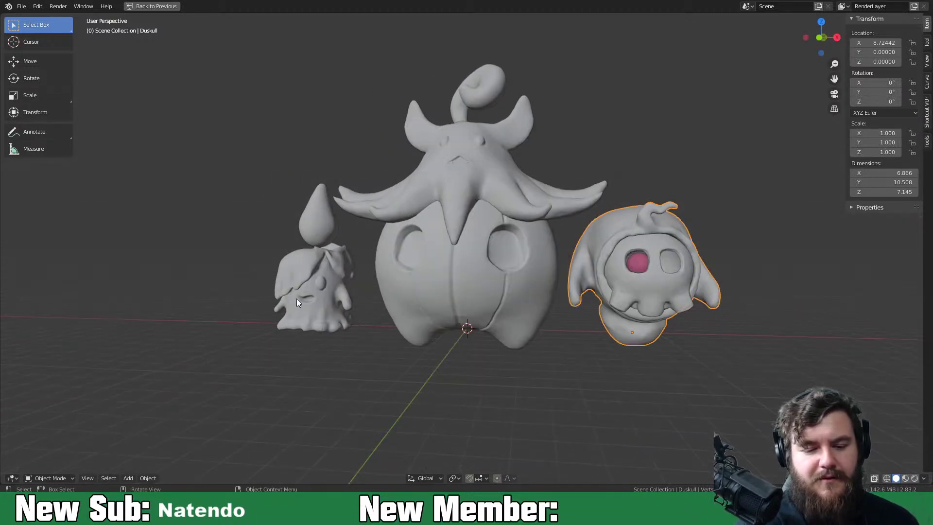
# Examine Duskull, the large pumpkin creature and the candle creature from both sides
pyautogui.moveTo(706, 317); pyautogui.dragTo(421, 298, button='middle')
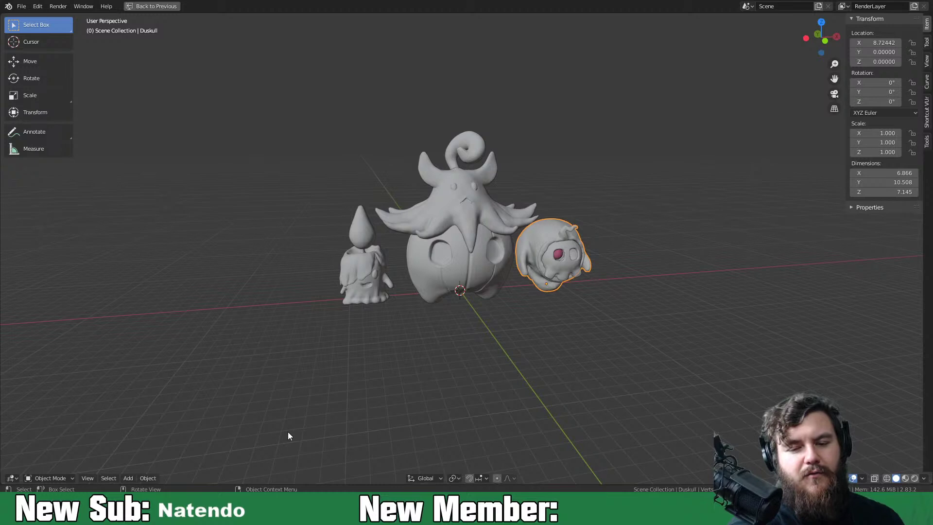
pyautogui.scroll(2, 521, 349)
pyautogui.moveTo(520, 350); pyautogui.dragTo(579, 335, button='middle')
# Open the file with the Charmander model and examine it from the side and front, including the flaming tail
pyautogui.click(21, 6)
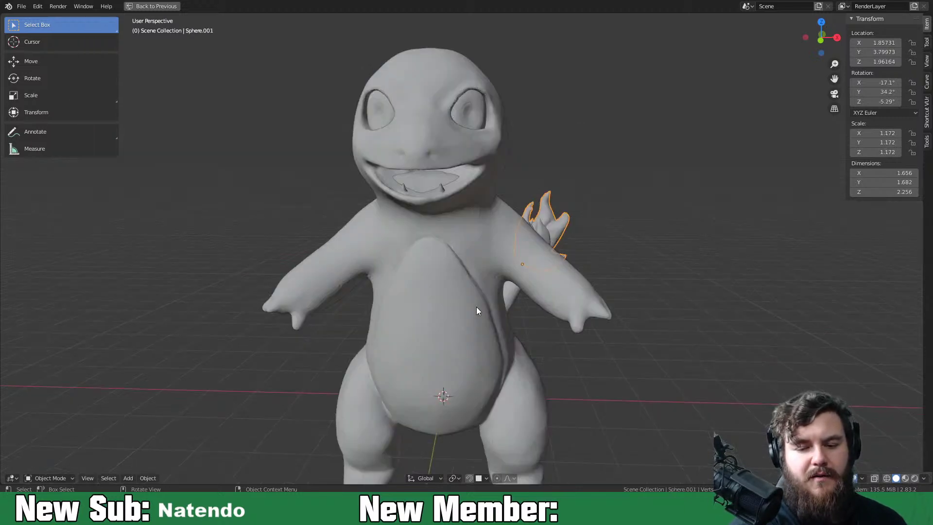
pyautogui.moveTo(514, 343); pyautogui.dragTo(384, 285, button='middle')
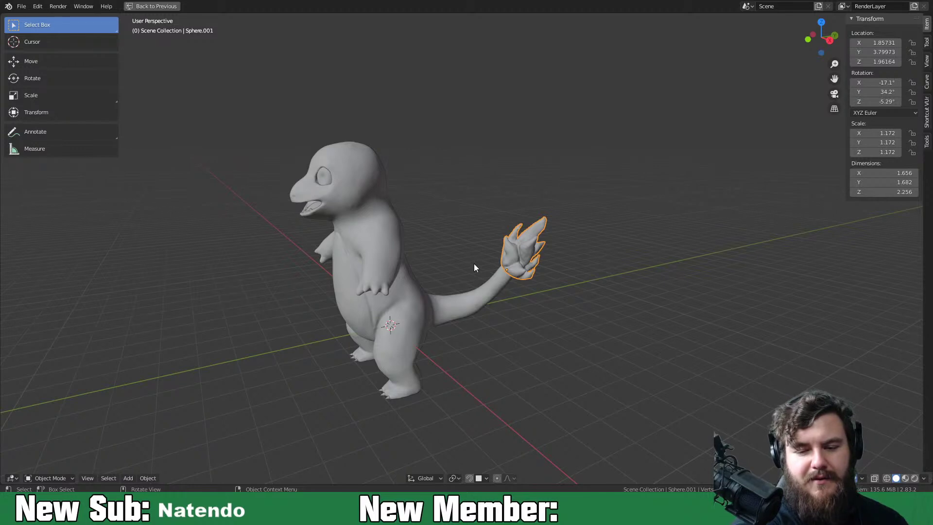
pyautogui.moveTo(431, 271); pyautogui.dragTo(568, 287, button='middle')
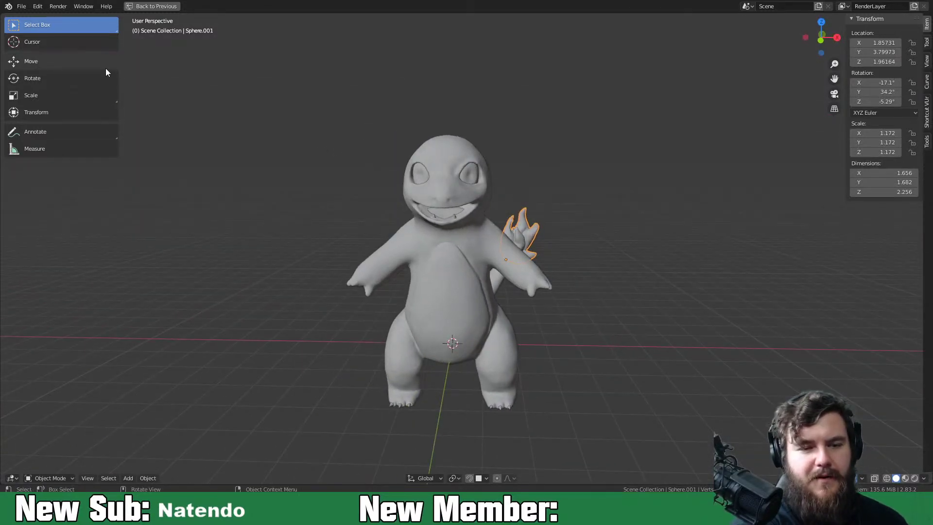
# Open the file with the Charizard model and view it from the front and slightly above
pyautogui.click(37, 6)
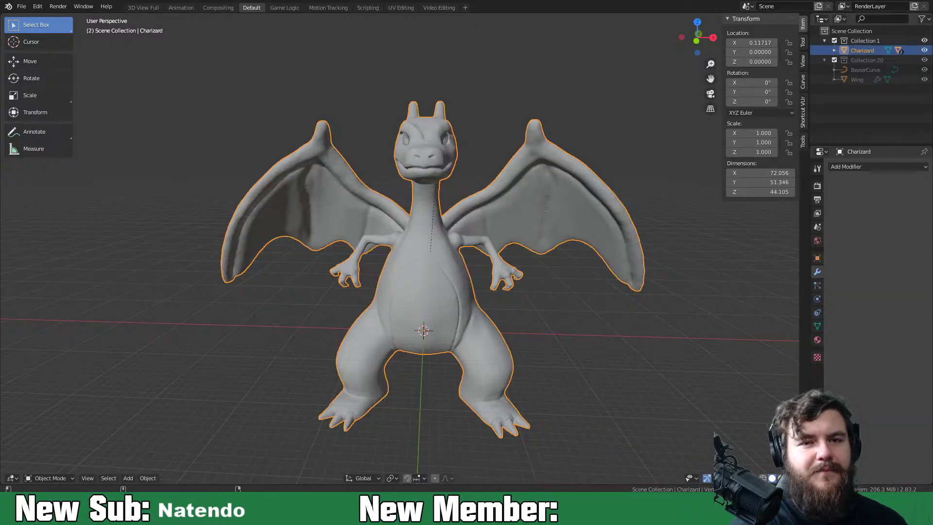
pyautogui.moveTo(510, 310); pyautogui.dragTo(522, 348, button='middle')
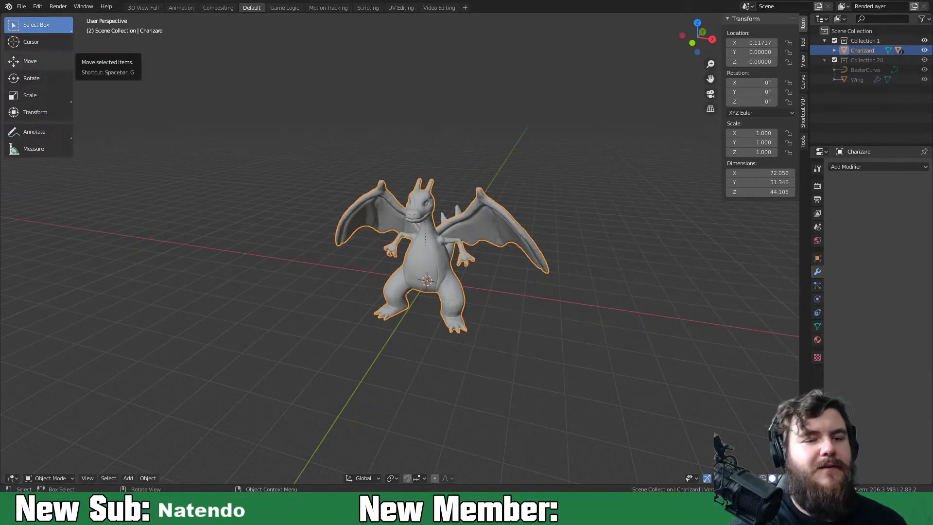
# Open the file with the coloured Squirtle model and view the character at an angle from the front
pyautogui.click(21, 6)
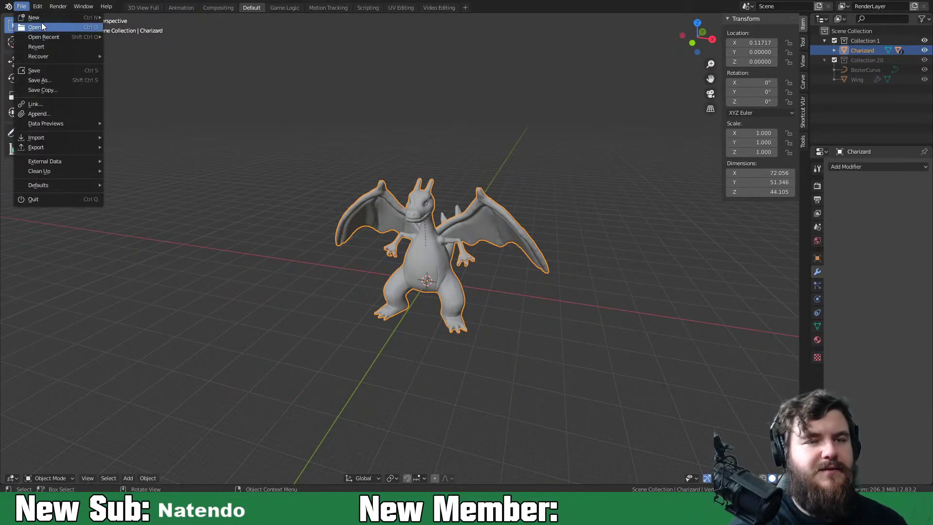
pyautogui.click(41, 27)
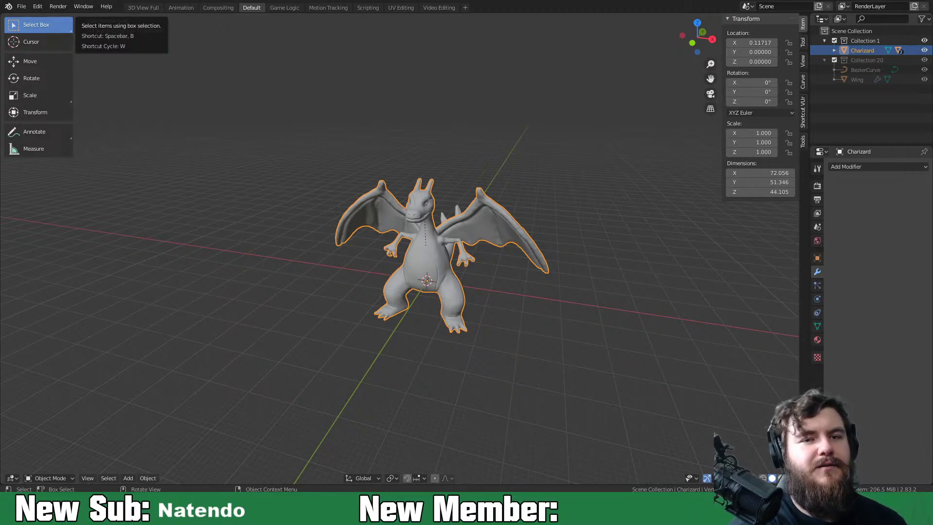
pyautogui.moveTo(522, 351); pyautogui.dragTo(399, 334, button='middle')
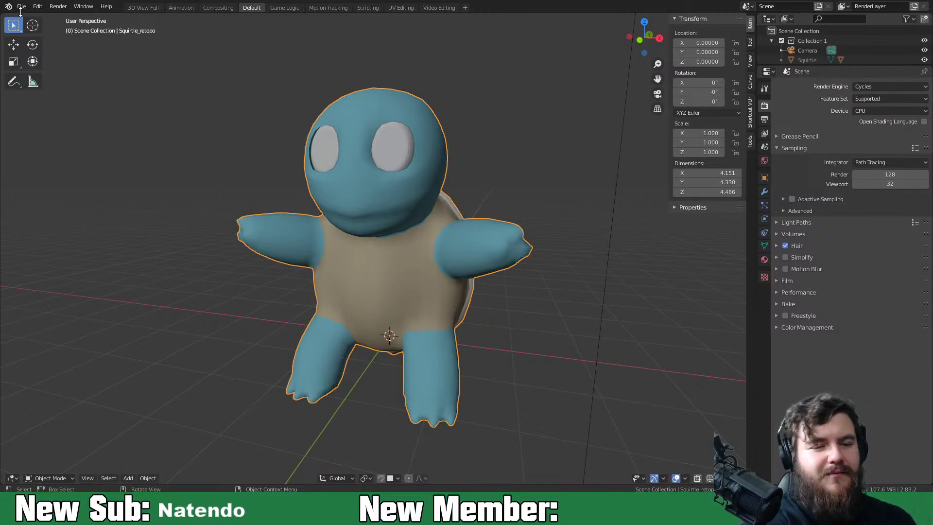
# Open the file with the Donphan sculpt and examine the whole body from the front and sides
pyautogui.click(21, 6)
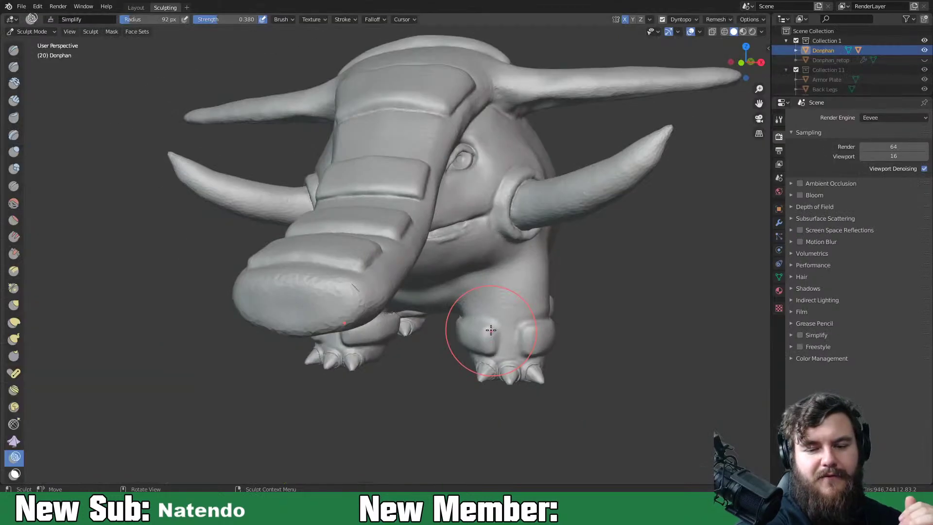
pyautogui.scroll(-5, 487, 329)
pyautogui.moveTo(577, 306)
pyautogui.mouseDown(button='middle')
pyautogui.moveTo(546, 321)
pyautogui.moveTo(688, 332)
pyautogui.mouseUp(button='middle')
pyautogui.moveTo(538, 323); pyautogui.dragTo(340, 311, button='middle')
pyautogui.moveTo(566, 313); pyautogui.dragTo(413, 308, button='middle')
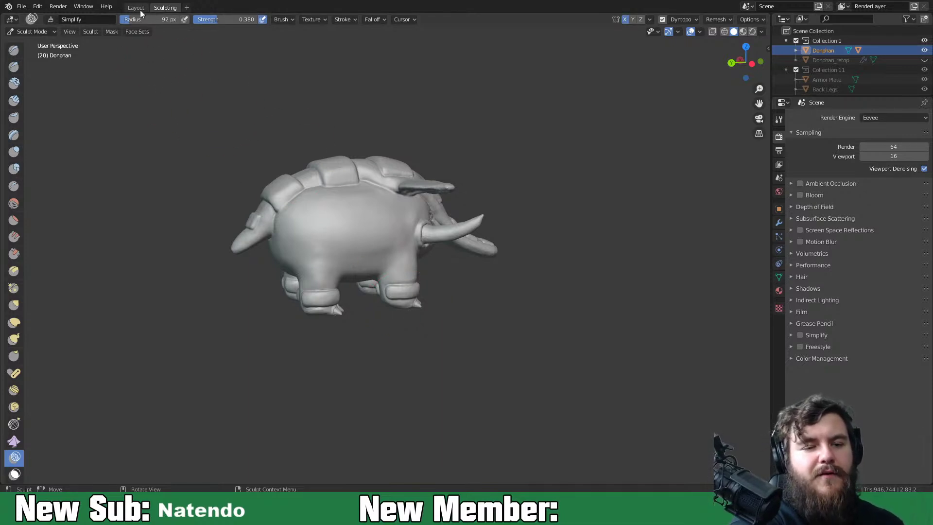
# Examine Donphan's head, trunk and back armour from the front and above, and hide Collection 1
pyautogui.moveTo(585, 316); pyautogui.dragTo(486, 316, button='middle')
pyautogui.moveTo(573, 334); pyautogui.dragTo(488, 331, button='middle')
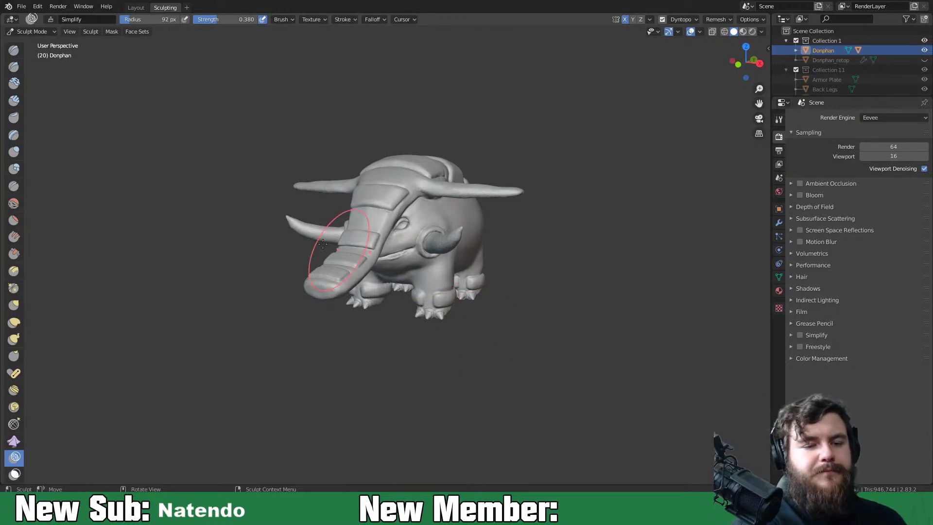
pyautogui.moveTo(525, 270); pyautogui.dragTo(568, 315, button='middle')
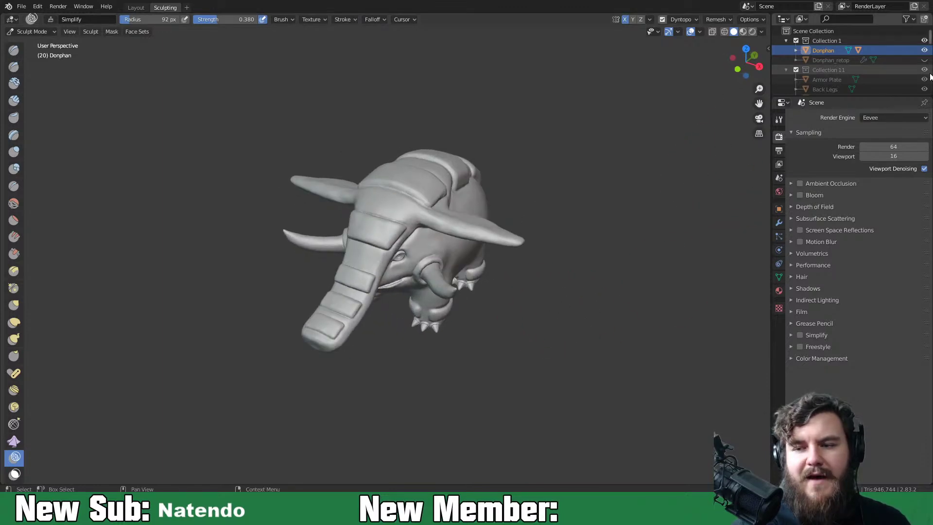
pyautogui.click(924, 41)
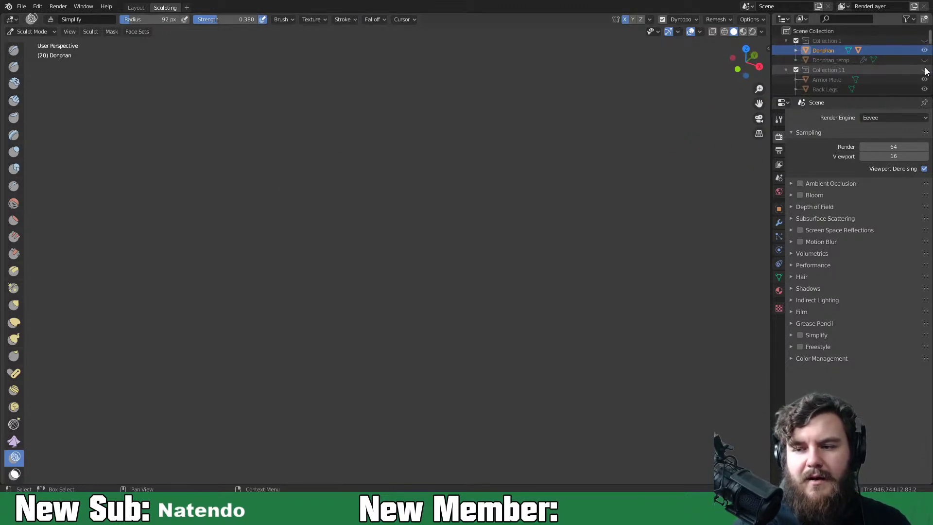
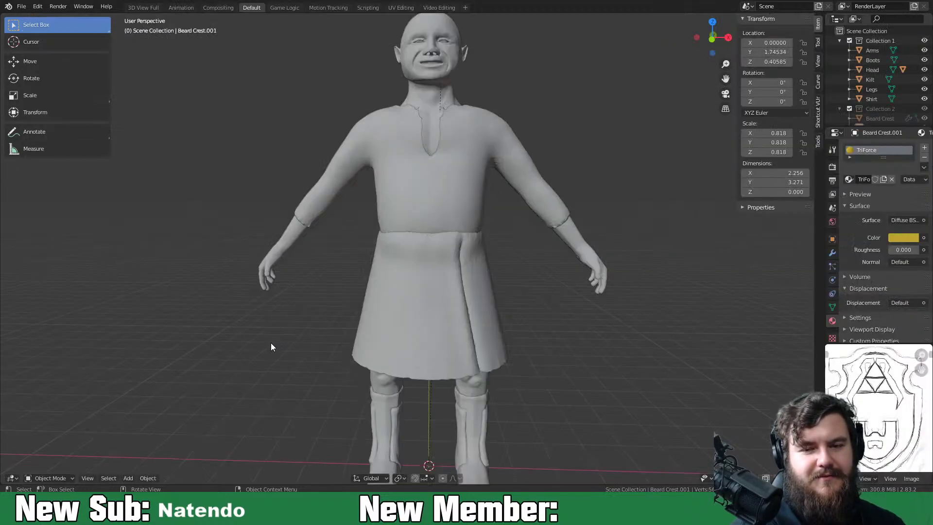
# Examine the pointy-eared character with the shirt, kilt and boots from the front and slightly above
pyautogui.scroll(-3, 271, 346)
pyautogui.moveTo(494, 318)
pyautogui.mouseDown(button='middle')
pyautogui.moveTo(395, 338)
pyautogui.moveTo(327, 317)
pyautogui.moveTo(477, 327)
pyautogui.mouseUp(button='middle')
pyautogui.scroll(4, 417, 339)
pyautogui.moveTo(421, 349); pyautogui.dragTo(410, 333, button='middle')
pyautogui.moveTo(387, 267); pyautogui.dragTo(631, 170, button='middle')
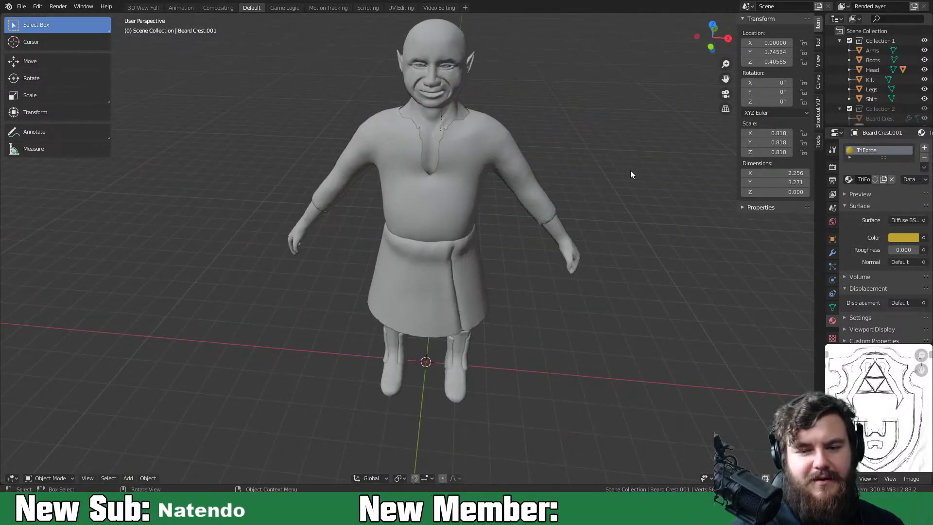
# Reopen the file with the Paras sculpt on its base slab and examine it from the front and sides
pyautogui.click(22, 11)
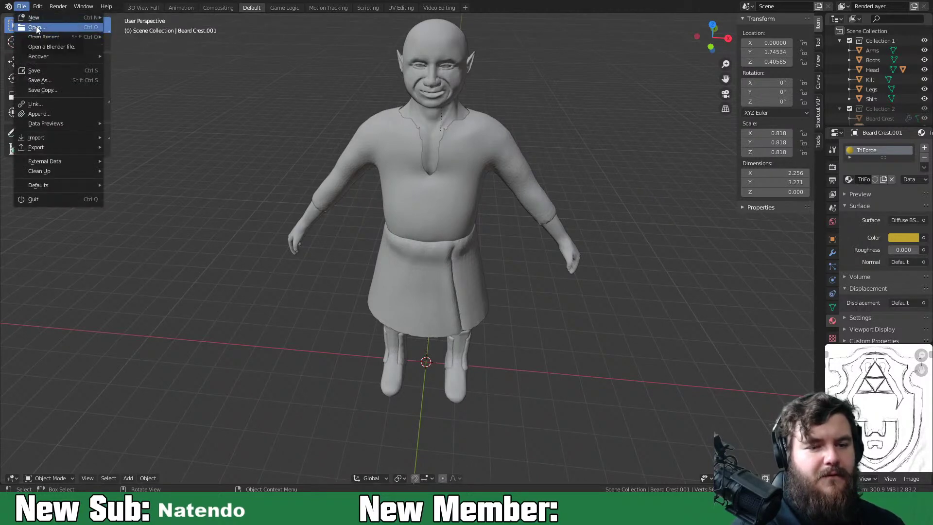
pyautogui.press('Escape')
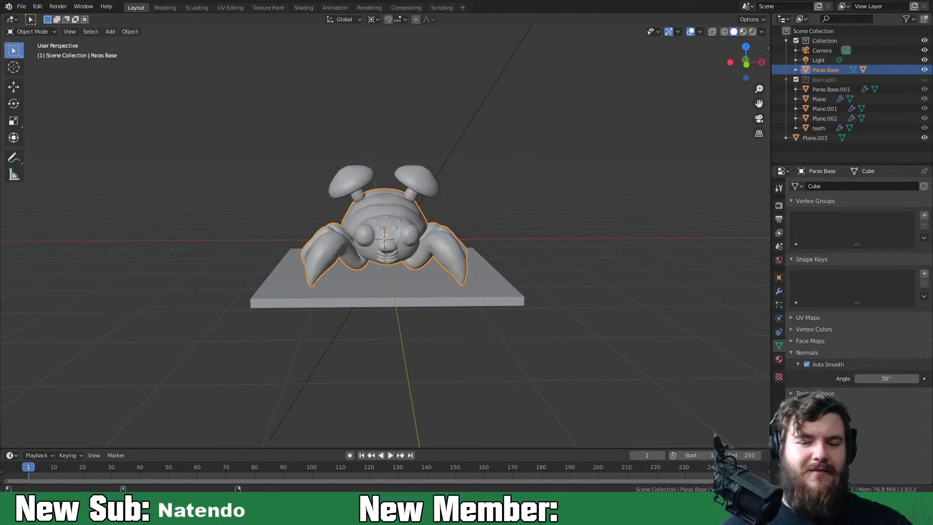
pyautogui.moveTo(689, 333); pyautogui.dragTo(444, 304, button='middle')
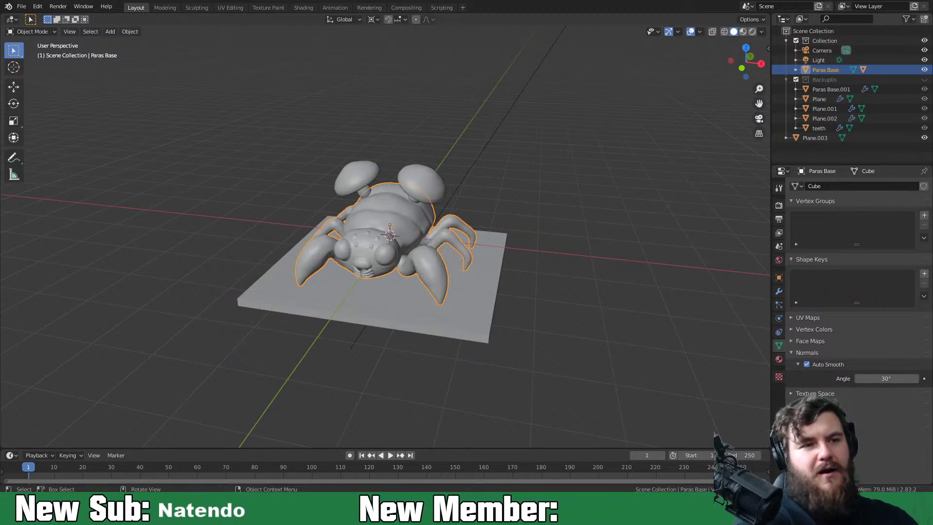
pyautogui.scroll(-4, 614, 281)
pyautogui.moveTo(671, 279); pyautogui.dragTo(529, 279, button='middle')
pyautogui.scroll(4, 529, 278)
pyautogui.moveTo(509, 316); pyautogui.dragTo(535, 327, button='middle')
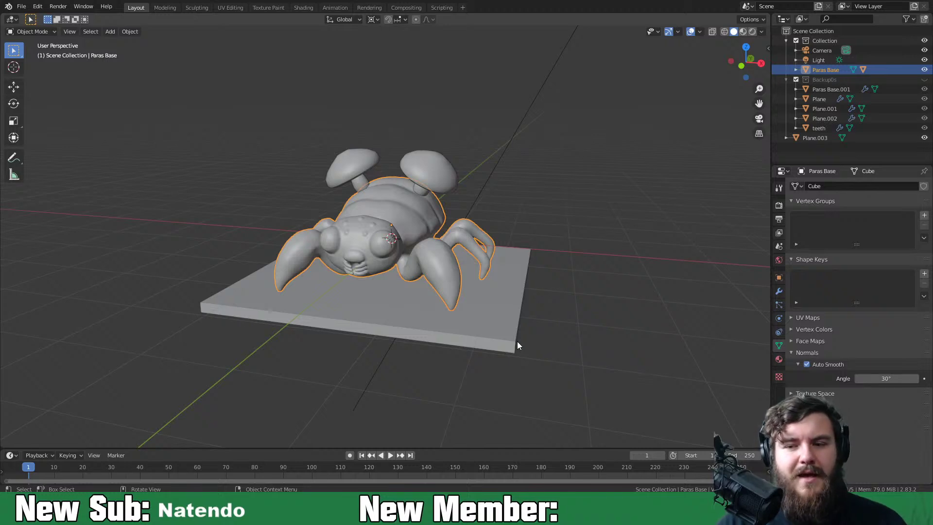
# Show the Paras sculpt in rendered shading and inspect it from both sides and close up from the front
pyautogui.click(752, 31)
pyautogui.moveTo(525, 209)
pyautogui.mouseDown(button='middle')
pyautogui.moveTo(550, 247)
pyautogui.moveTo(560, 243)
pyautogui.mouseUp(button='middle')
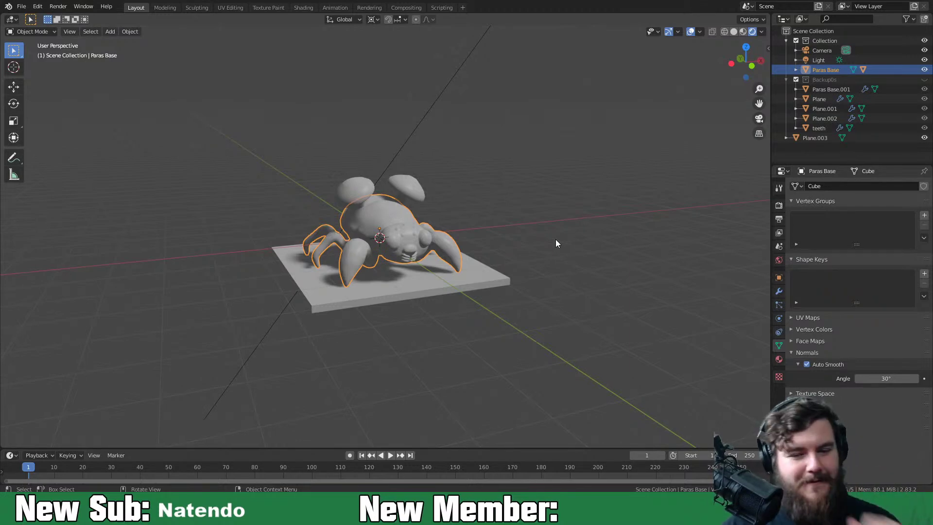
pyautogui.moveTo(529, 235); pyautogui.dragTo(510, 251, button='middle')
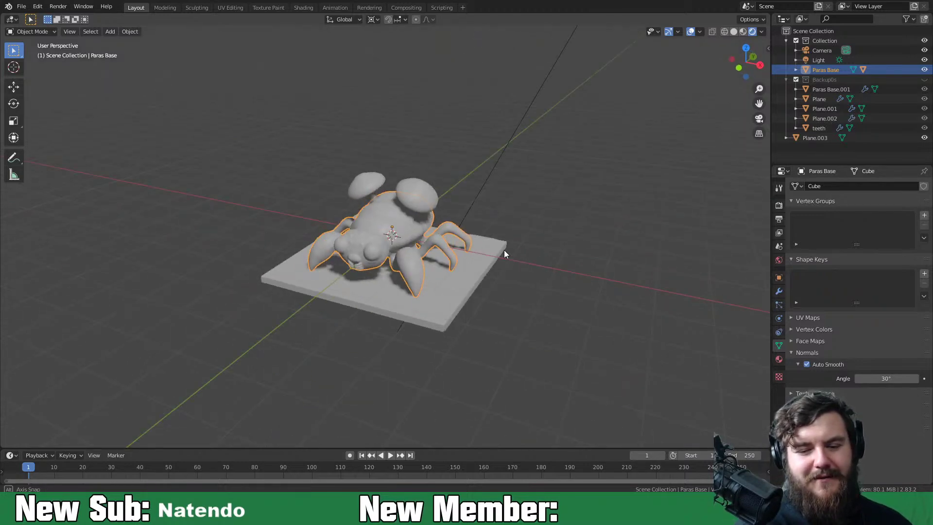
pyautogui.scroll(5, 495, 277)
pyautogui.moveTo(477, 302); pyautogui.dragTo(612, 296, button='middle')
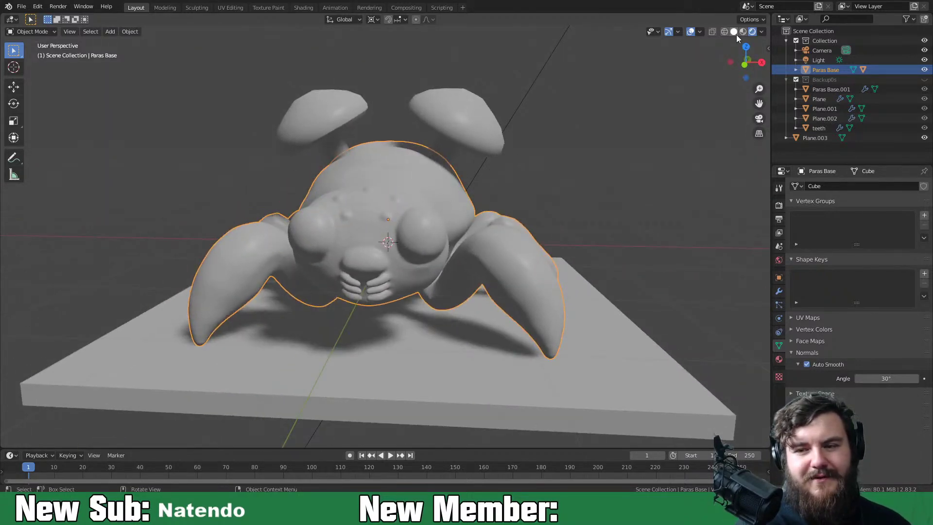
# Return to solid shading and examine Paras from the front at ground level, from above and at an angle
pyautogui.scroll(3, 649, 184)
pyautogui.moveTo(650, 188); pyautogui.dragTo(634, 244, button='middle')
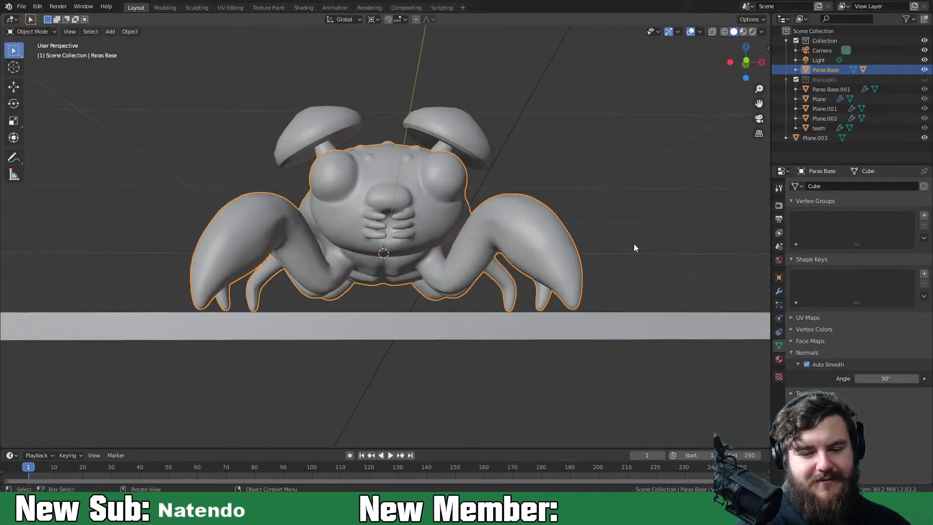
pyautogui.scroll(-5, 494, 209)
pyautogui.moveTo(494, 209); pyautogui.dragTo(528, 275, button='middle')
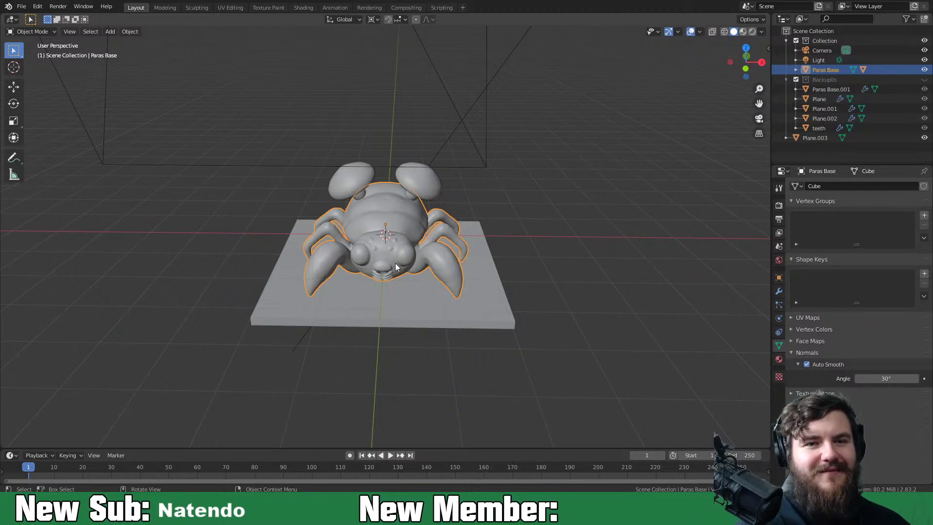
pyautogui.moveTo(597, 352); pyautogui.dragTo(616, 281, button='middle')
pyautogui.scroll(4, 514, 300)
pyautogui.moveTo(514, 301); pyautogui.dragTo(571, 296, button='middle')
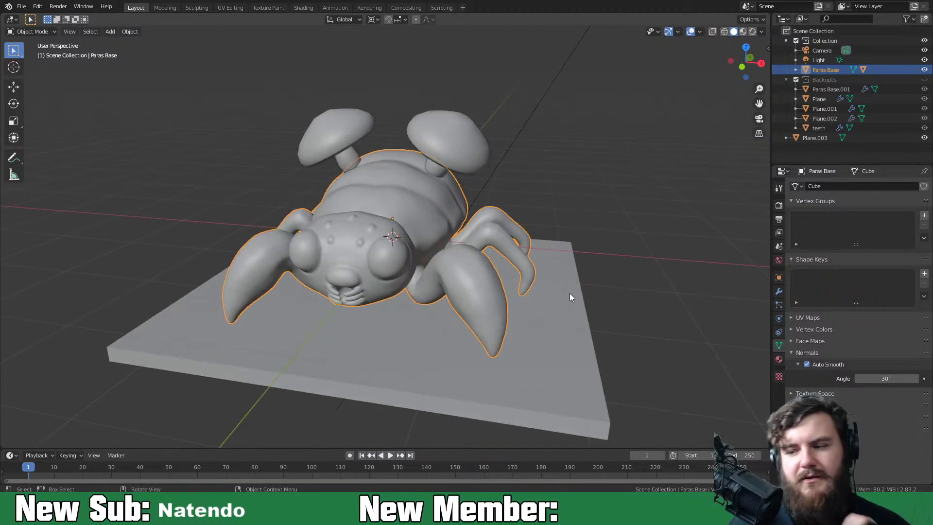